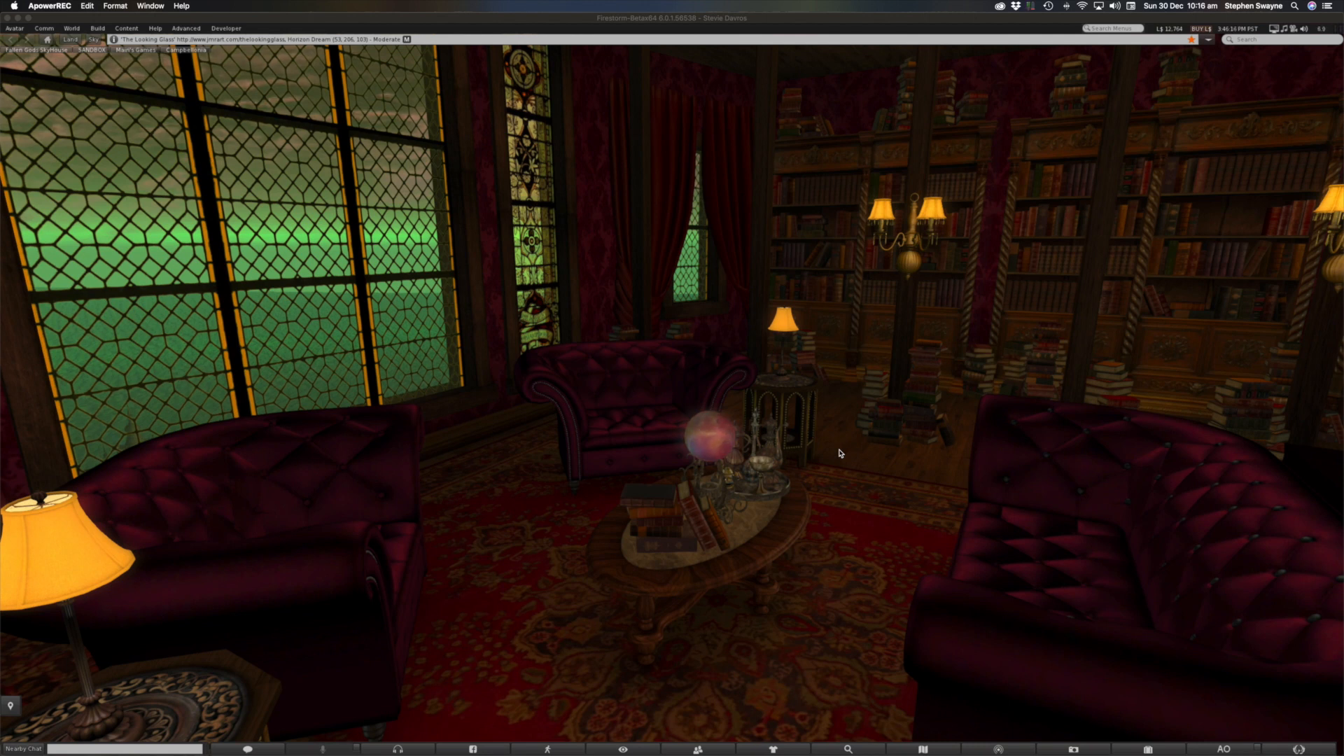
# - Close the outfit window and enter mouselook to reposition the avatar in the library
pyautogui.click(883, 455)
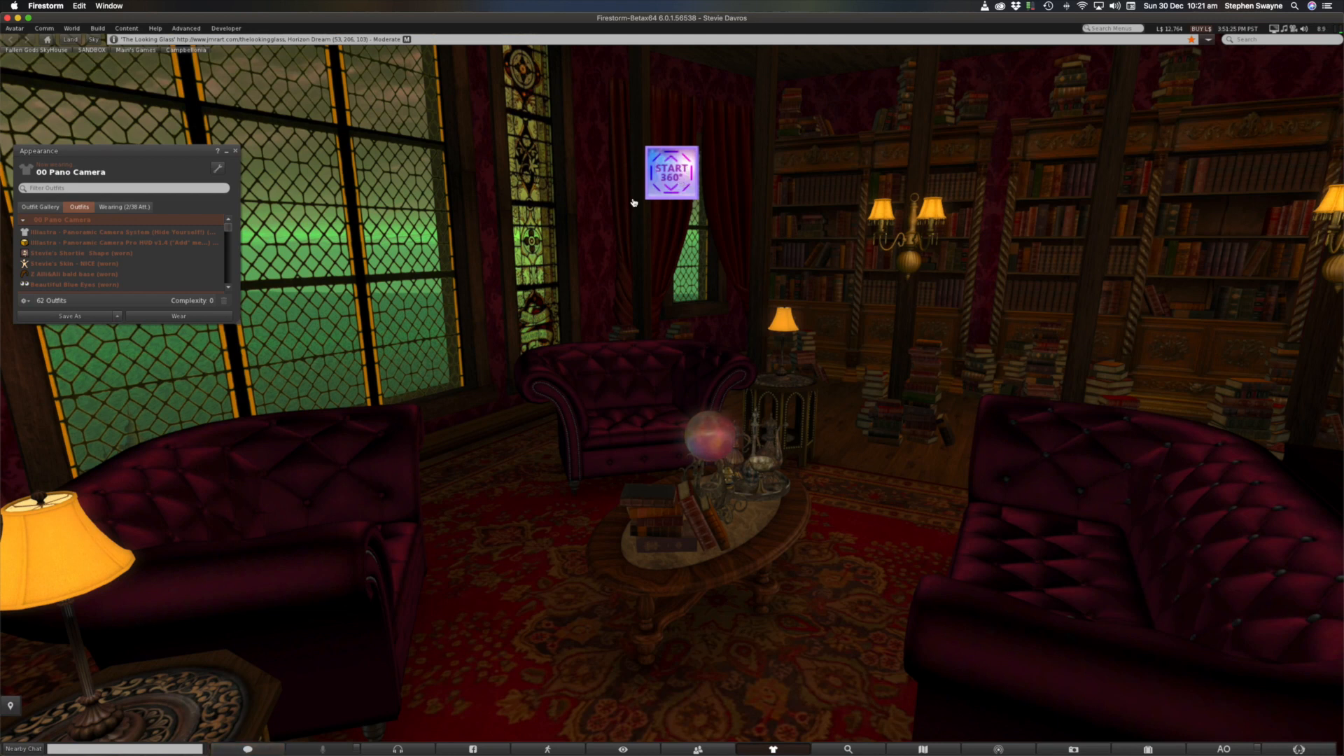
pyautogui.click(235, 150)
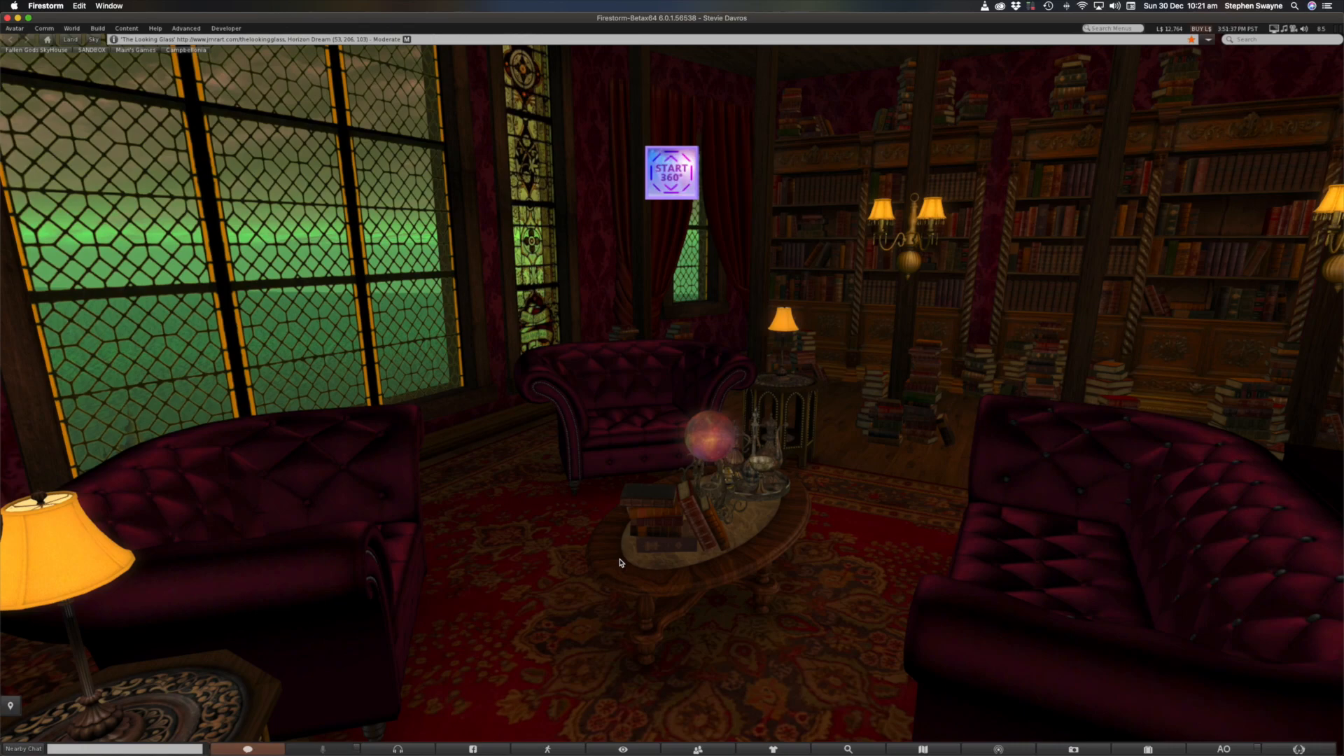
pyautogui.press('m')
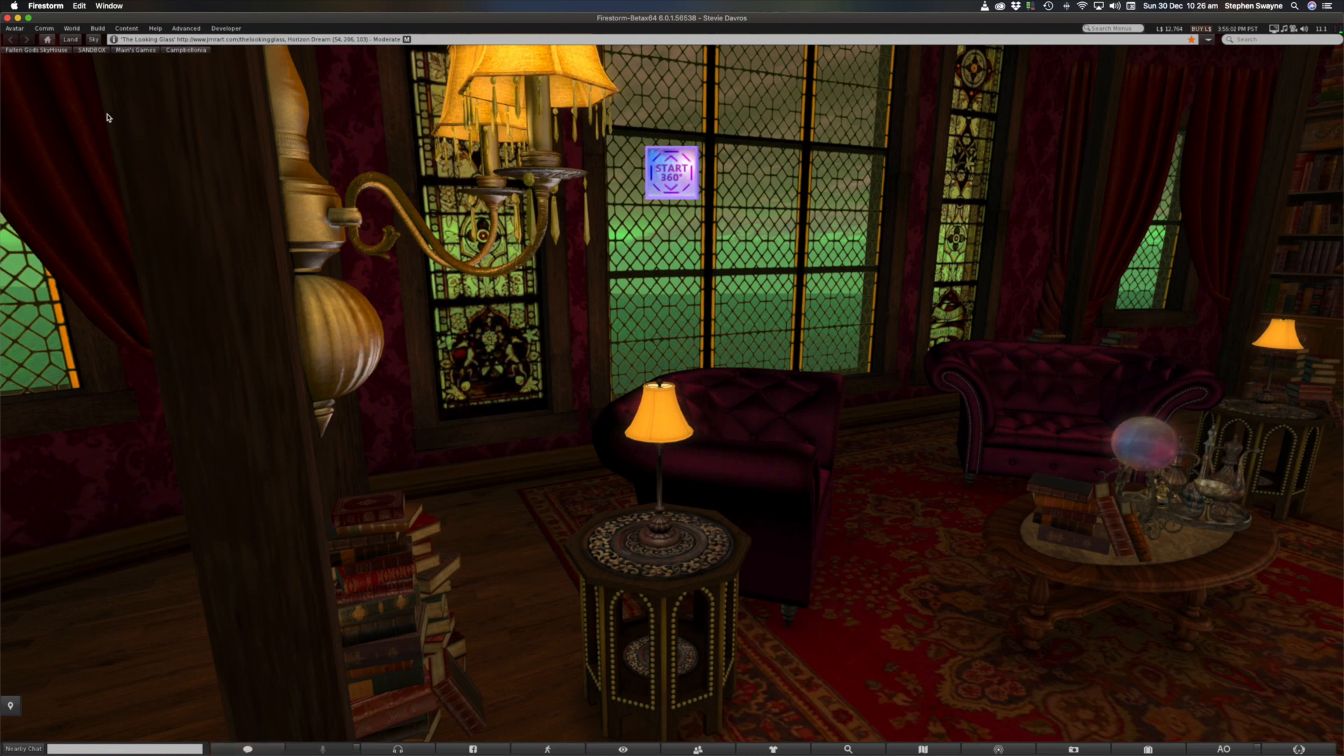
# - Lock the sky preset's cloud scroll in both X and Y through Phototools, and minimise both settings windows
pyautogui.click(72, 30)
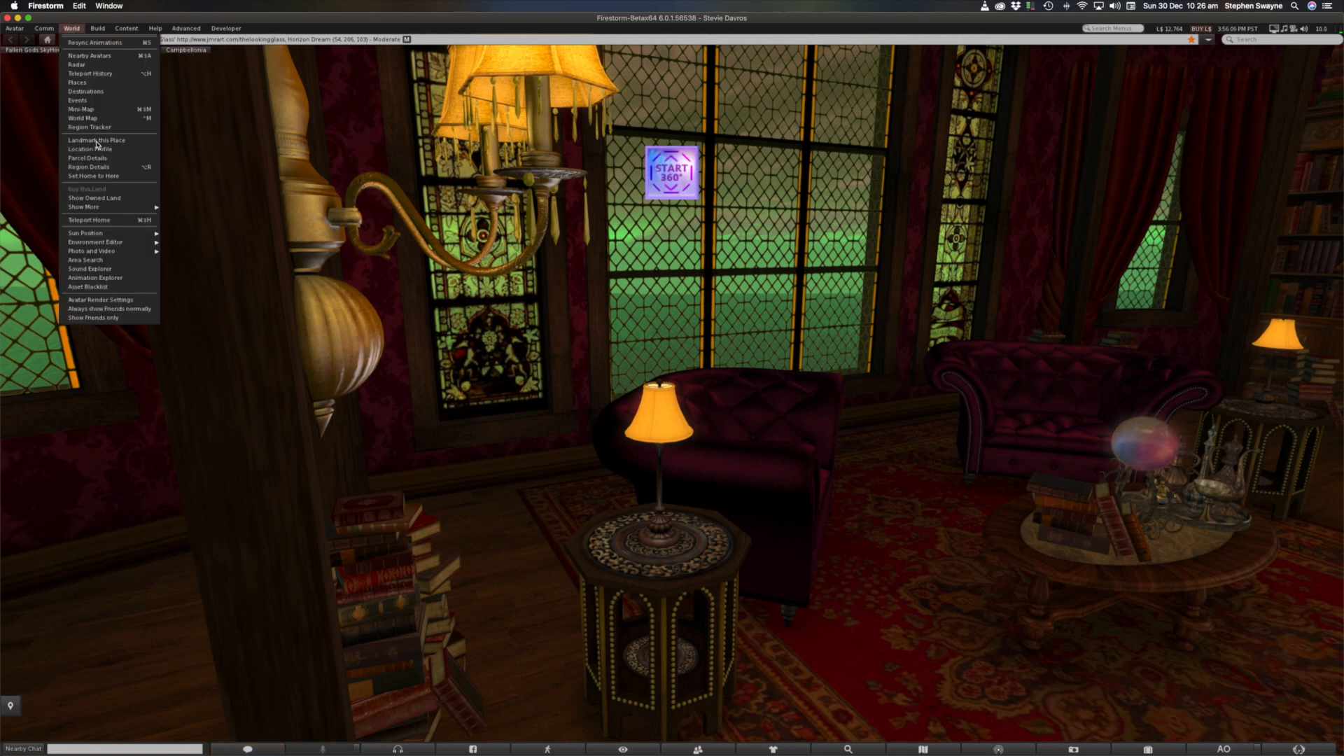
pyautogui.moveTo(103, 253)
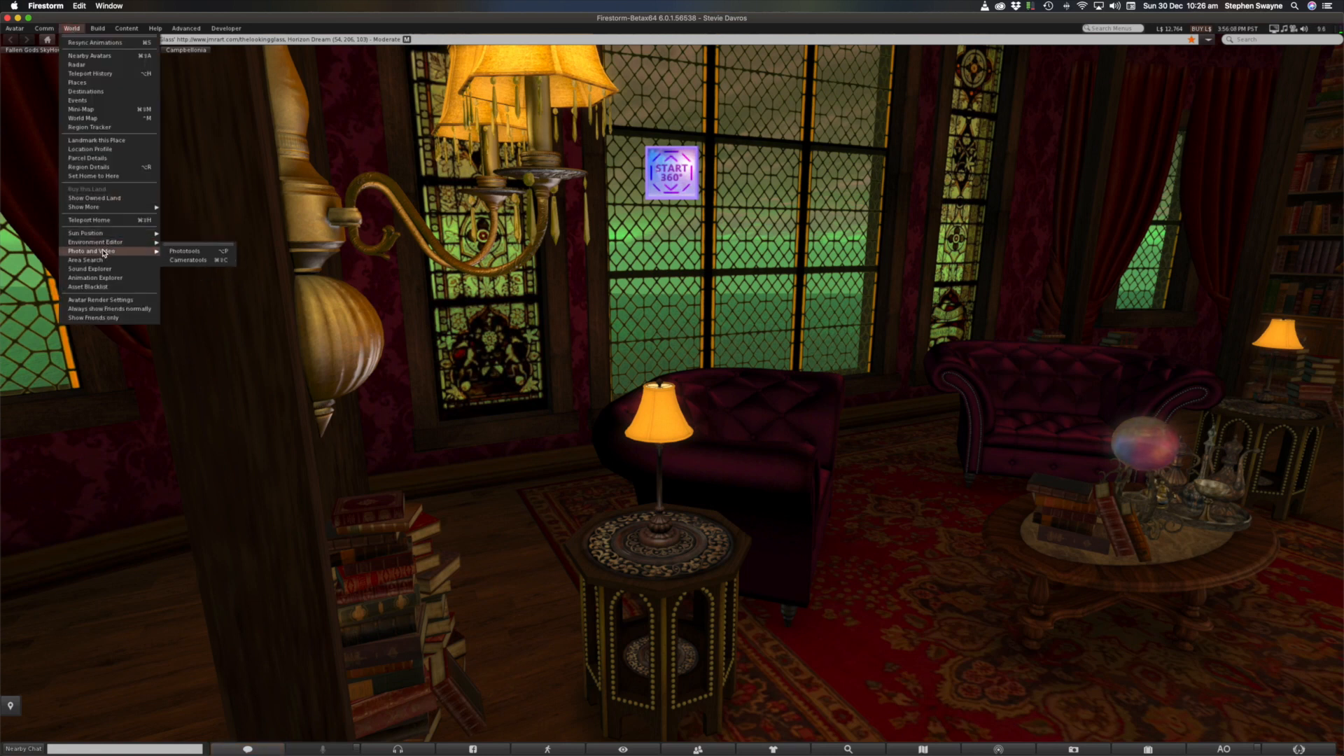
pyautogui.click(194, 251)
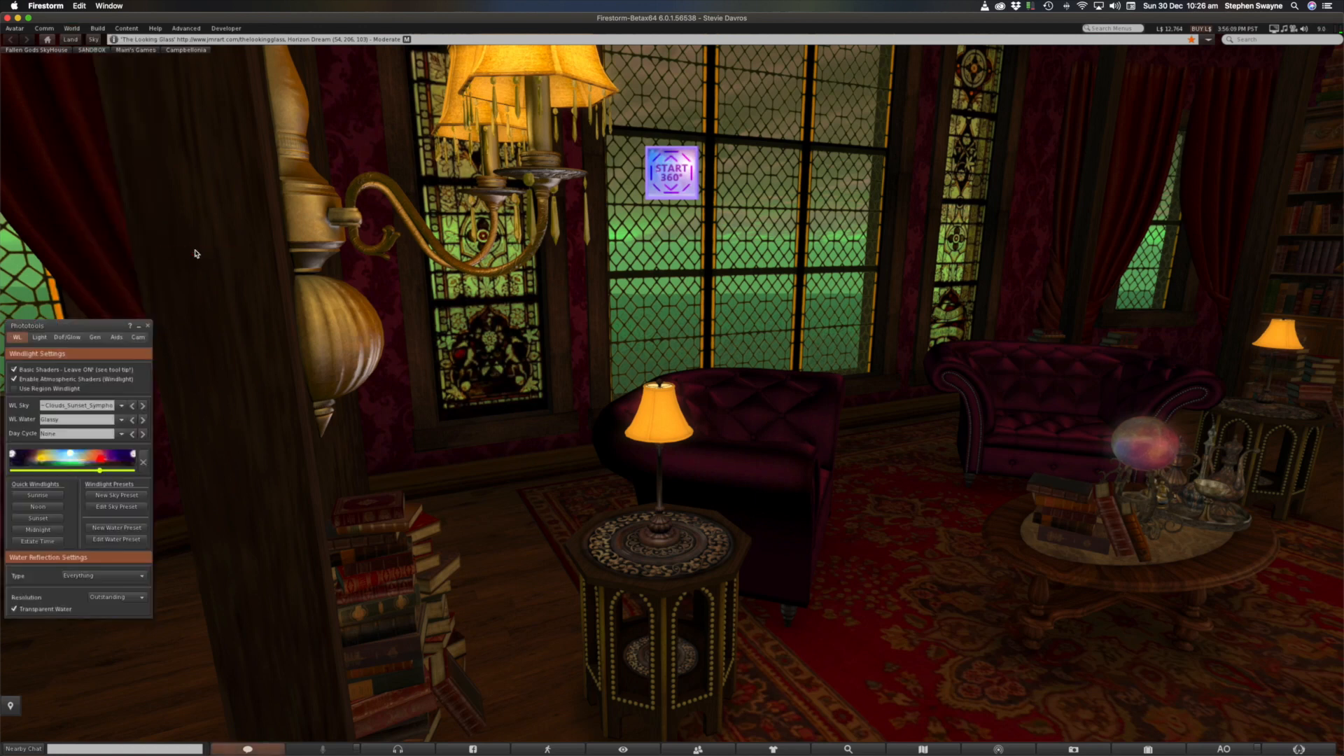
pyautogui.click(119, 507)
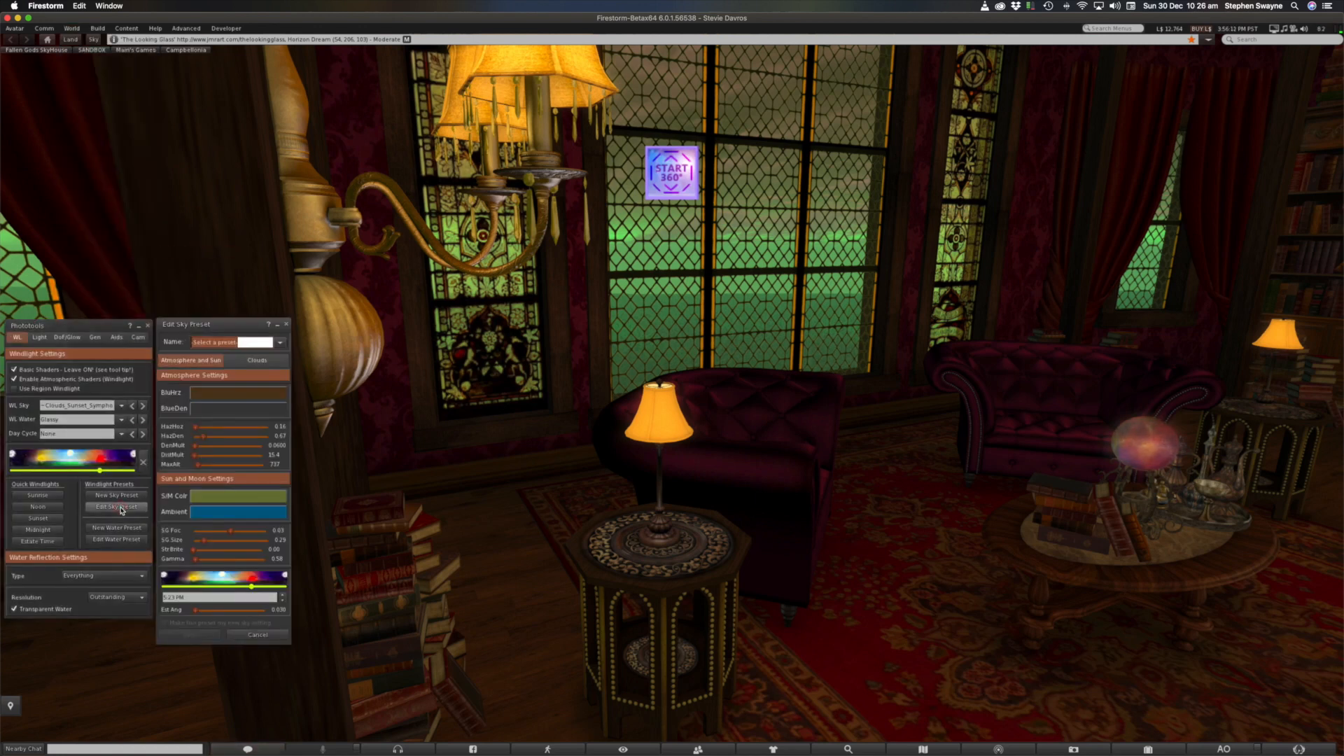
pyautogui.click(255, 360)
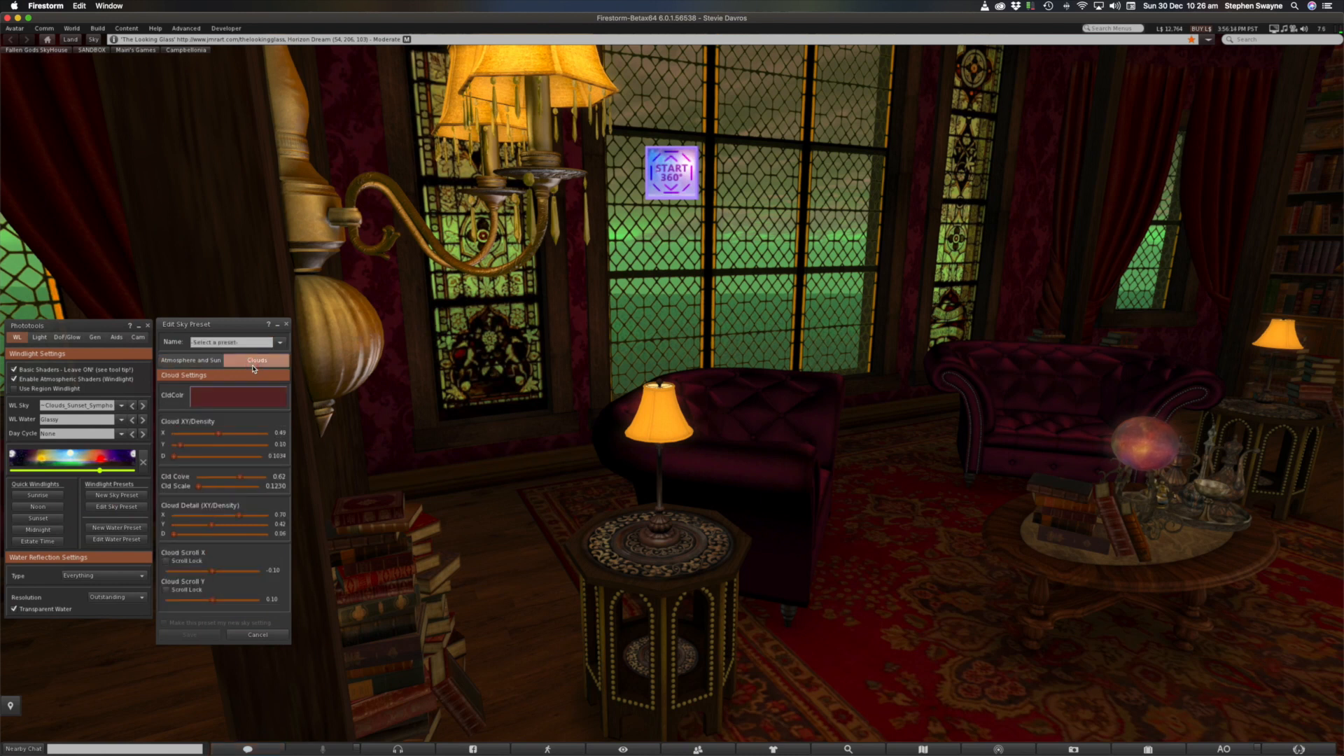
pyautogui.click(167, 562)
pyautogui.click(167, 590)
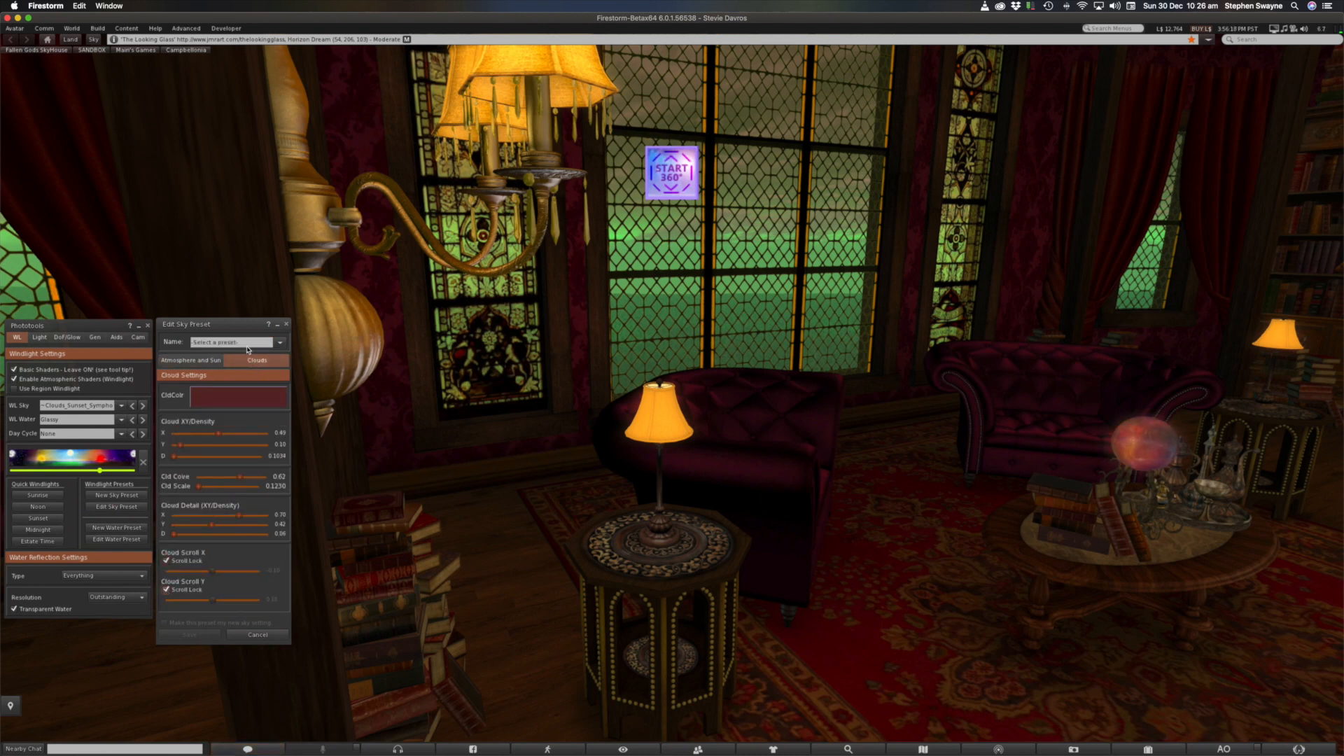
pyautogui.click(278, 325)
pyautogui.click(139, 326)
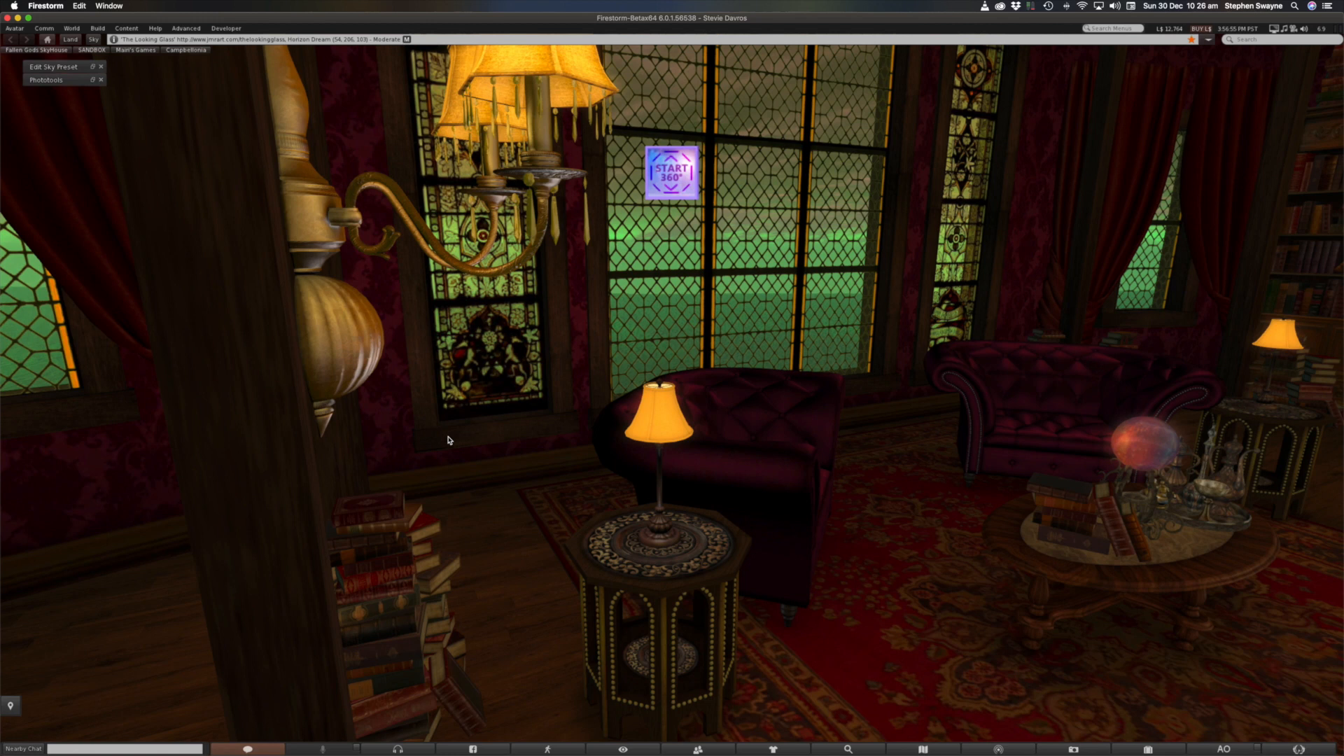
# - Switch to Finder and preview Snapshot_003.png in the Snapshots folder
pyautogui.press('super+Tab')
pyautogui.press('super+Tab')
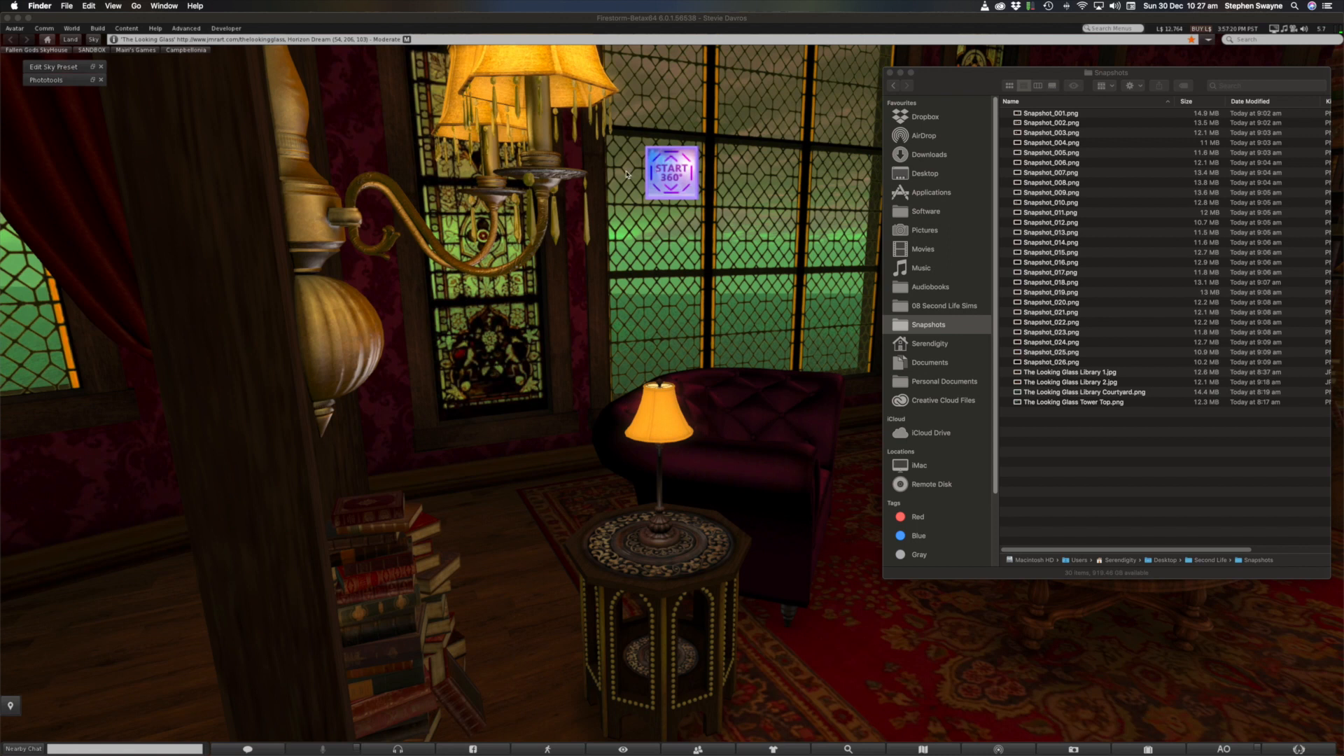
pyautogui.click(1102, 137)
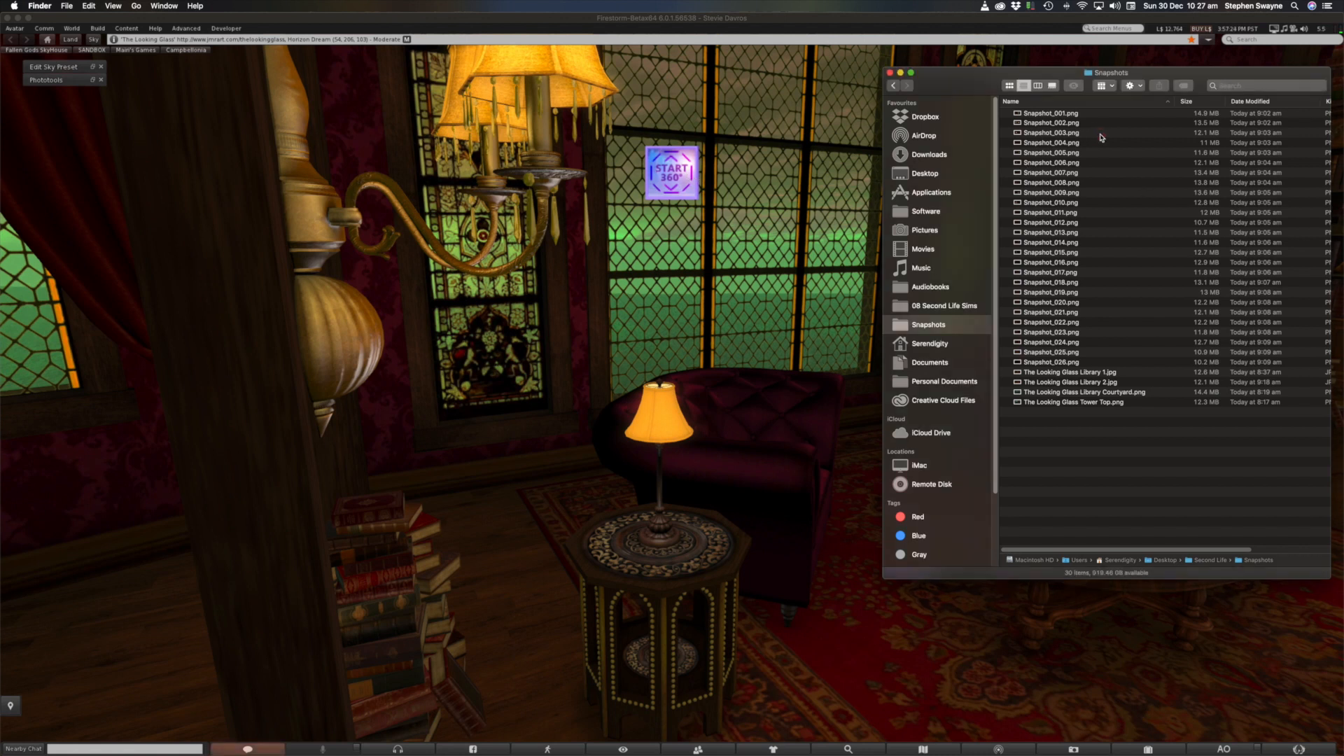
pyautogui.click(1100, 134)
pyautogui.press('space')
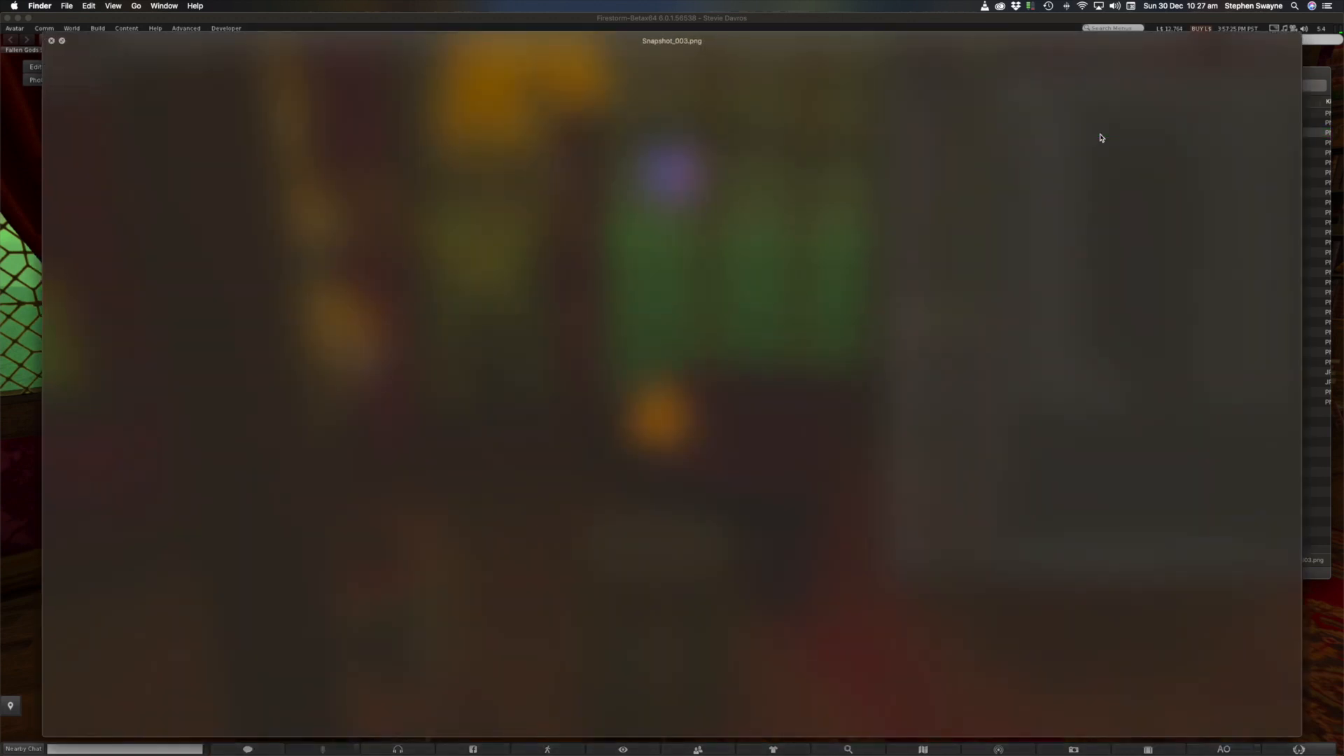
pyautogui.press('space')
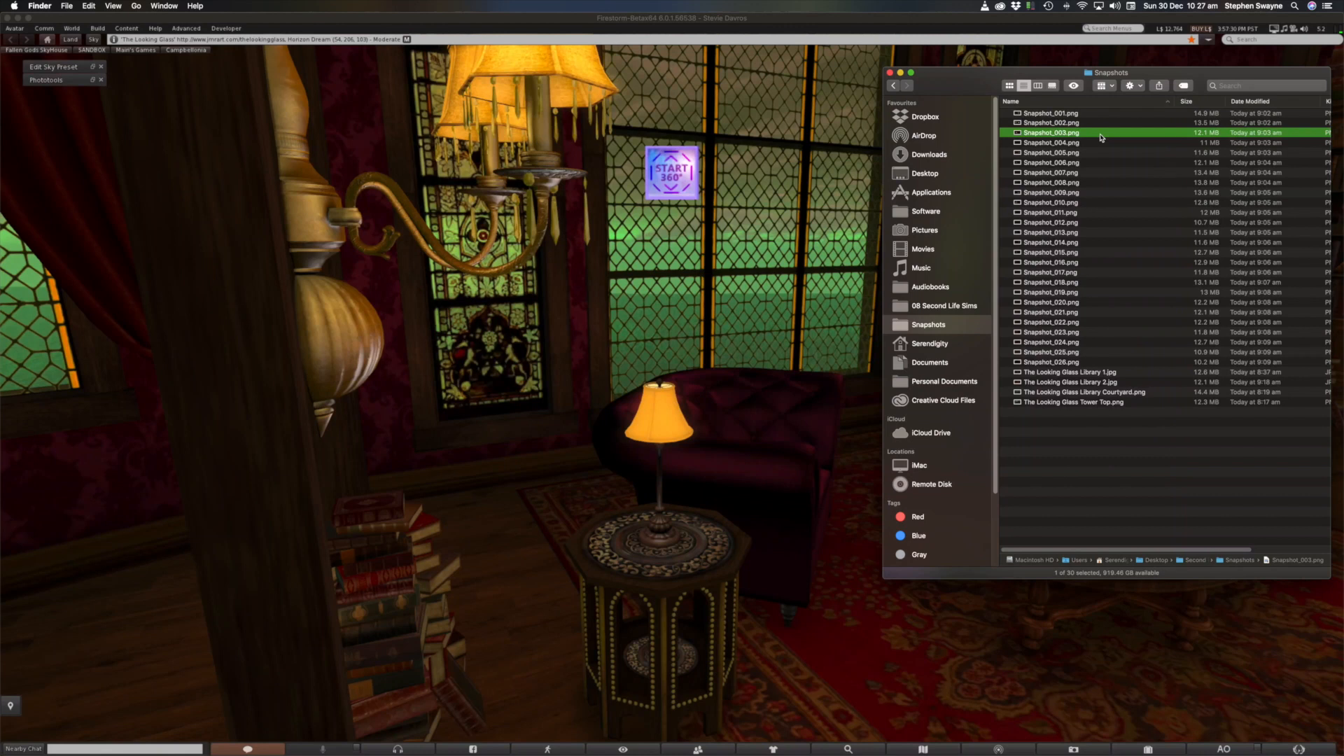
# - Preview the stitched panorama The Looking Glass Library 2.jpg
pyautogui.click(1129, 385)
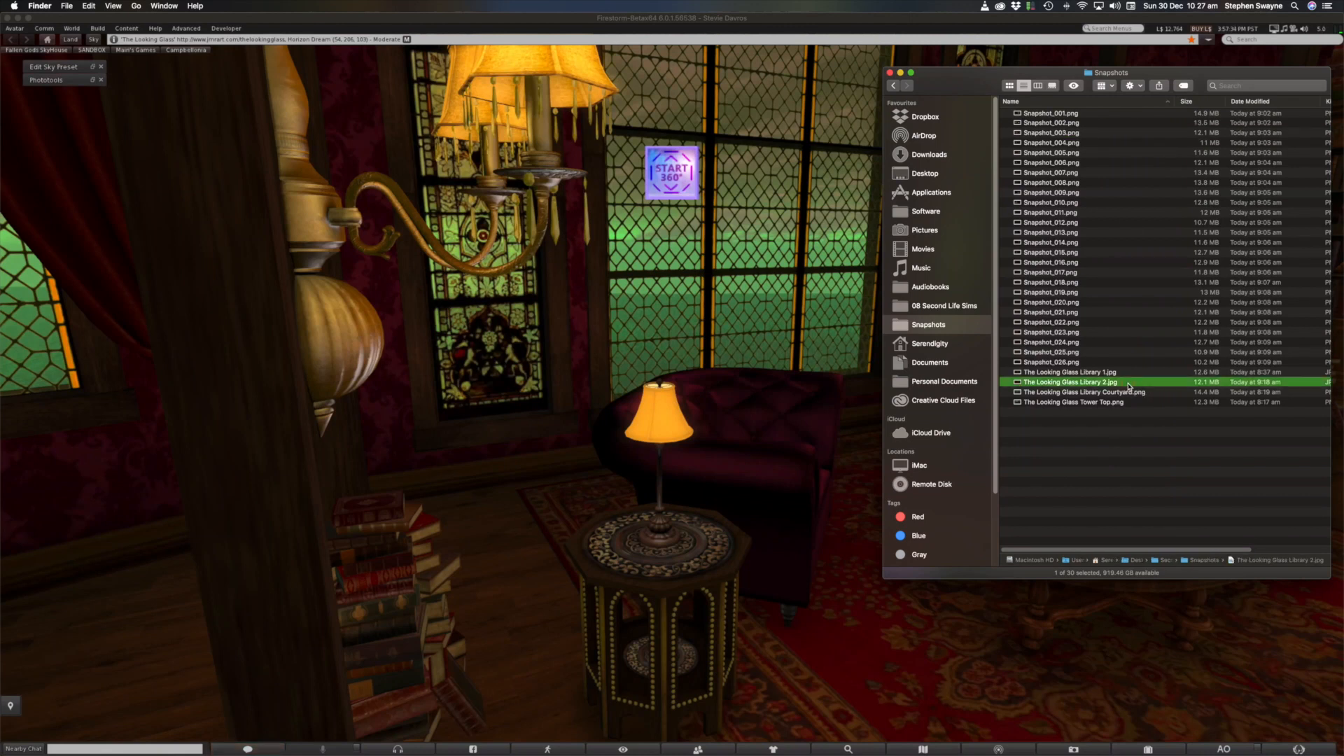
pyautogui.press('space')
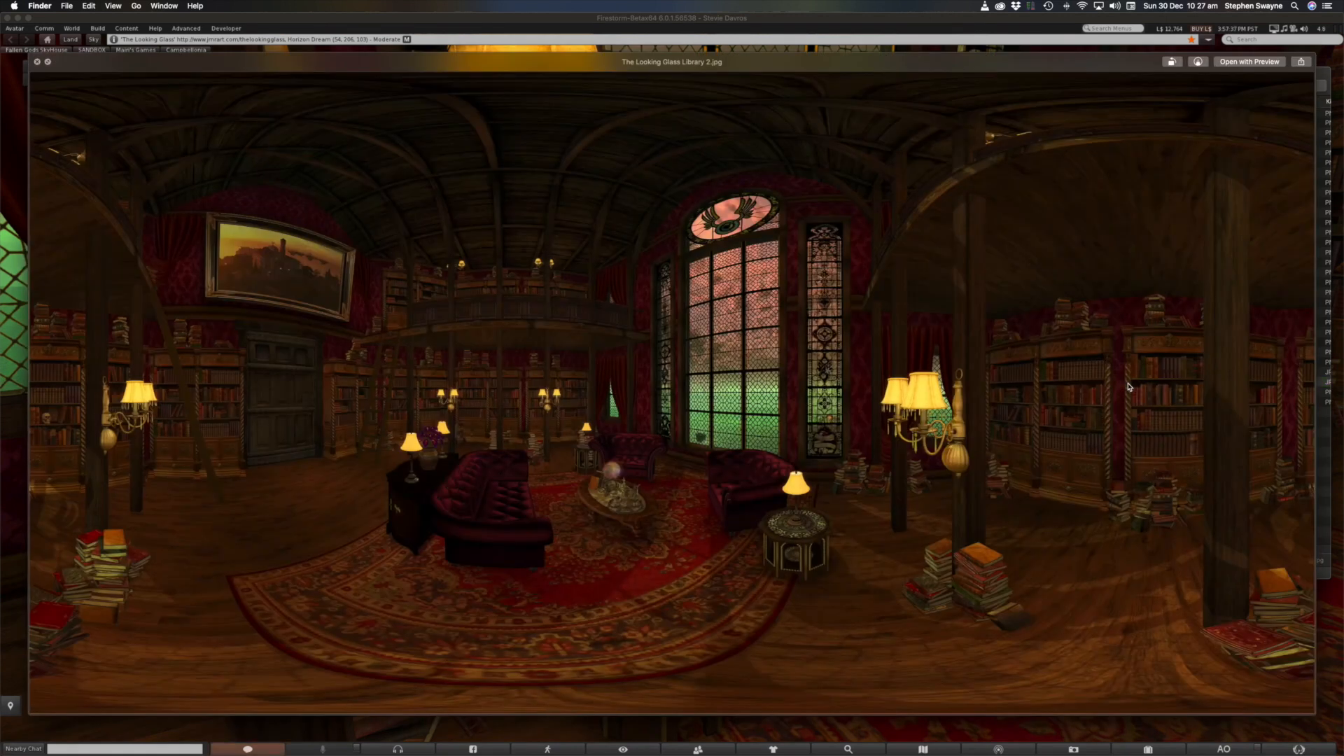
pyautogui.press('space')
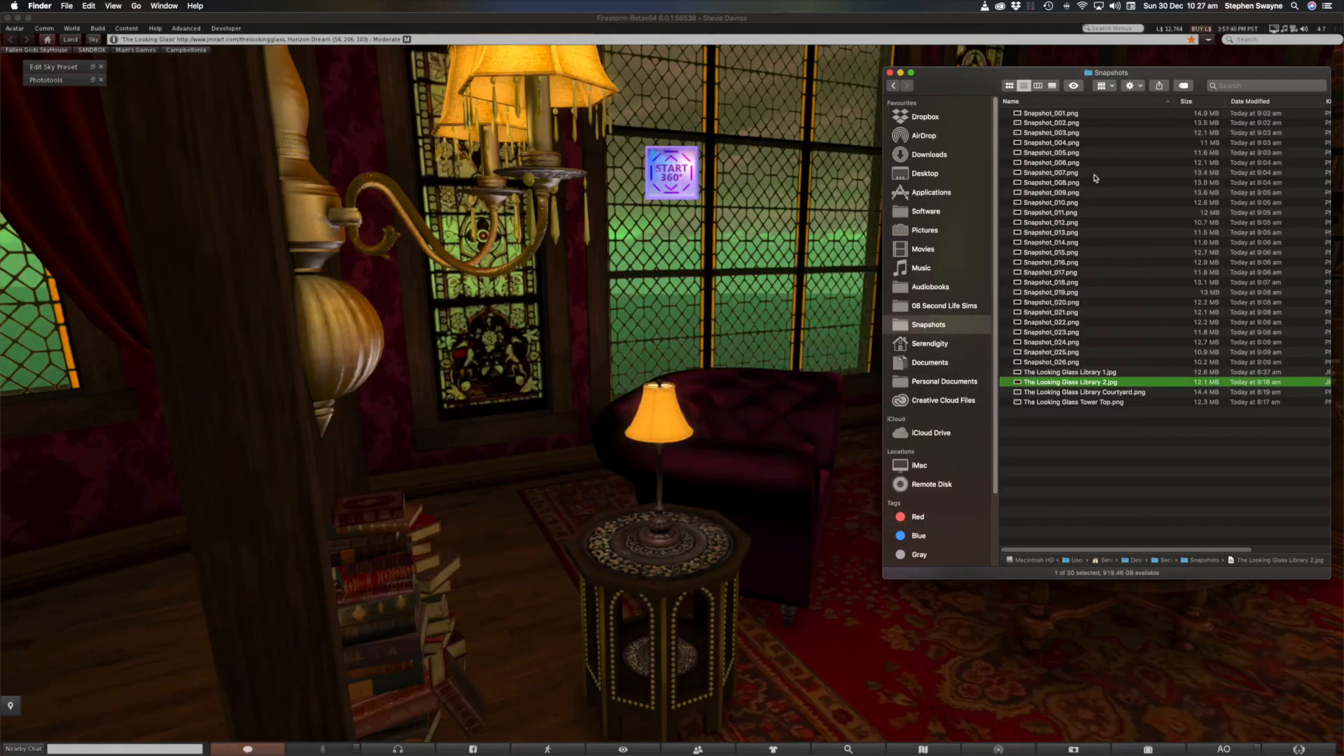
# - Delete Snapshot_001.png through Snapshot_026.png from the Snapshots folder and return to Firestorm
pyautogui.click(1088, 117)
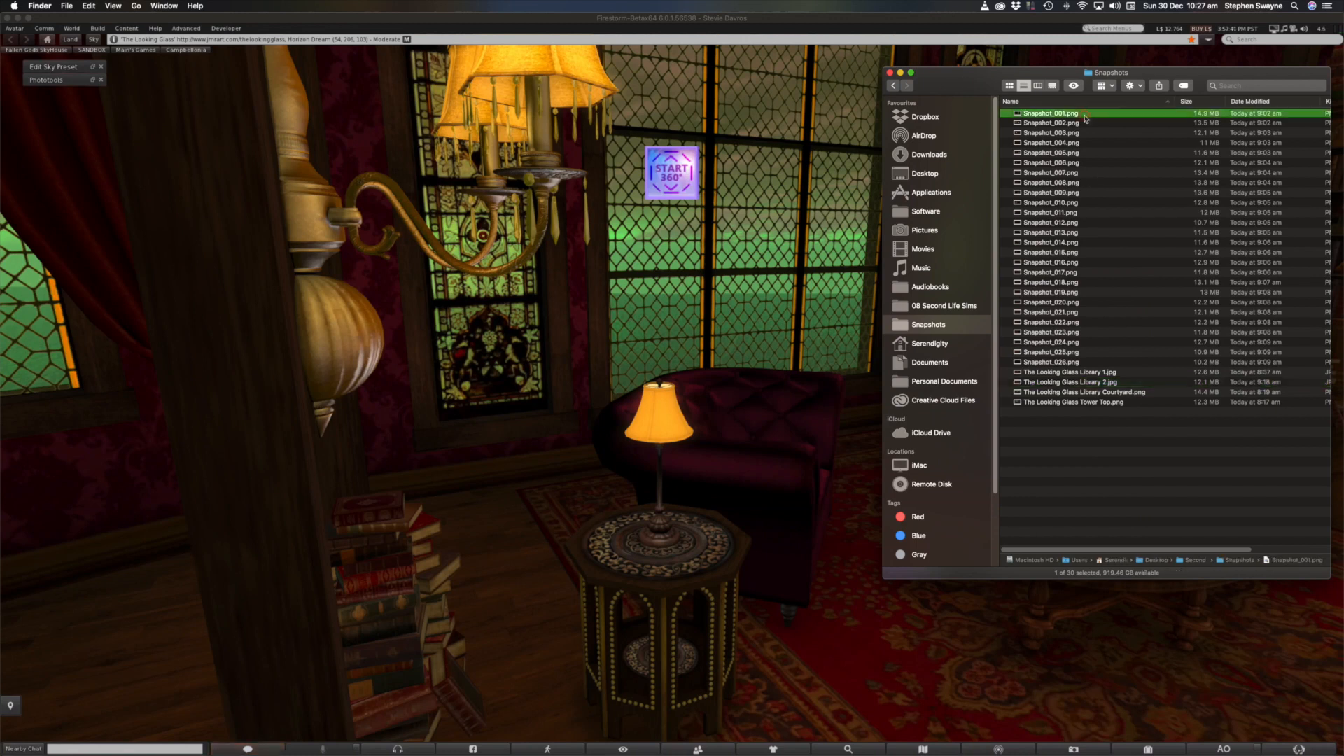
pyautogui.keyDown('shift'); pyautogui.click(1101, 365); pyautogui.keyUp('shift')
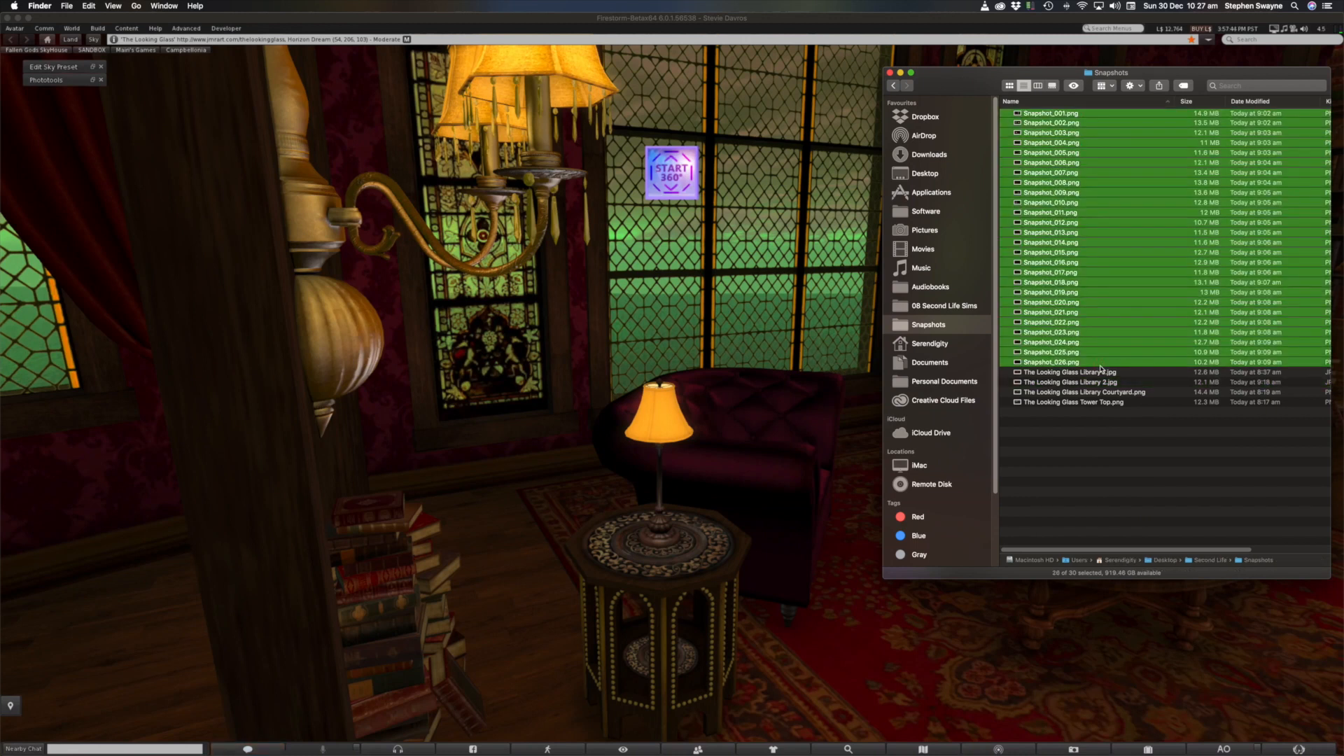
pyautogui.press('super+BackSpace')
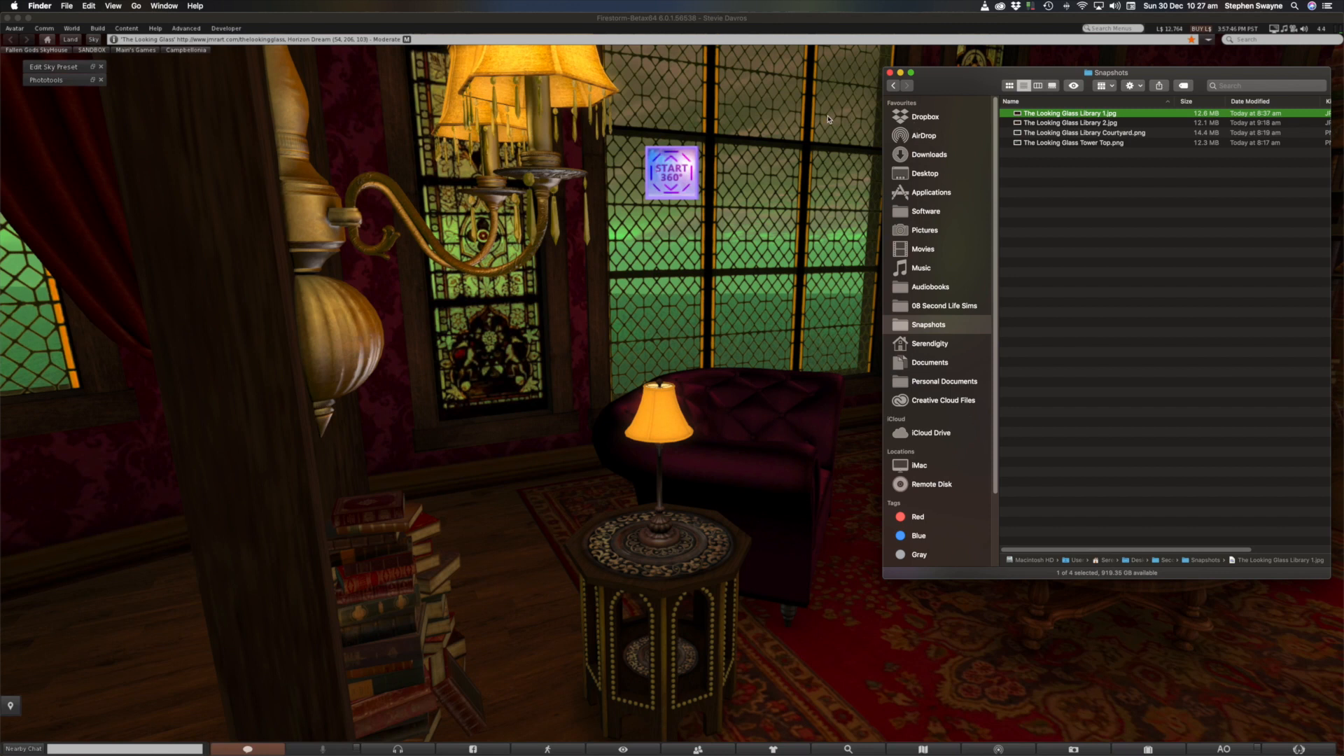
pyautogui.click(735, 109)
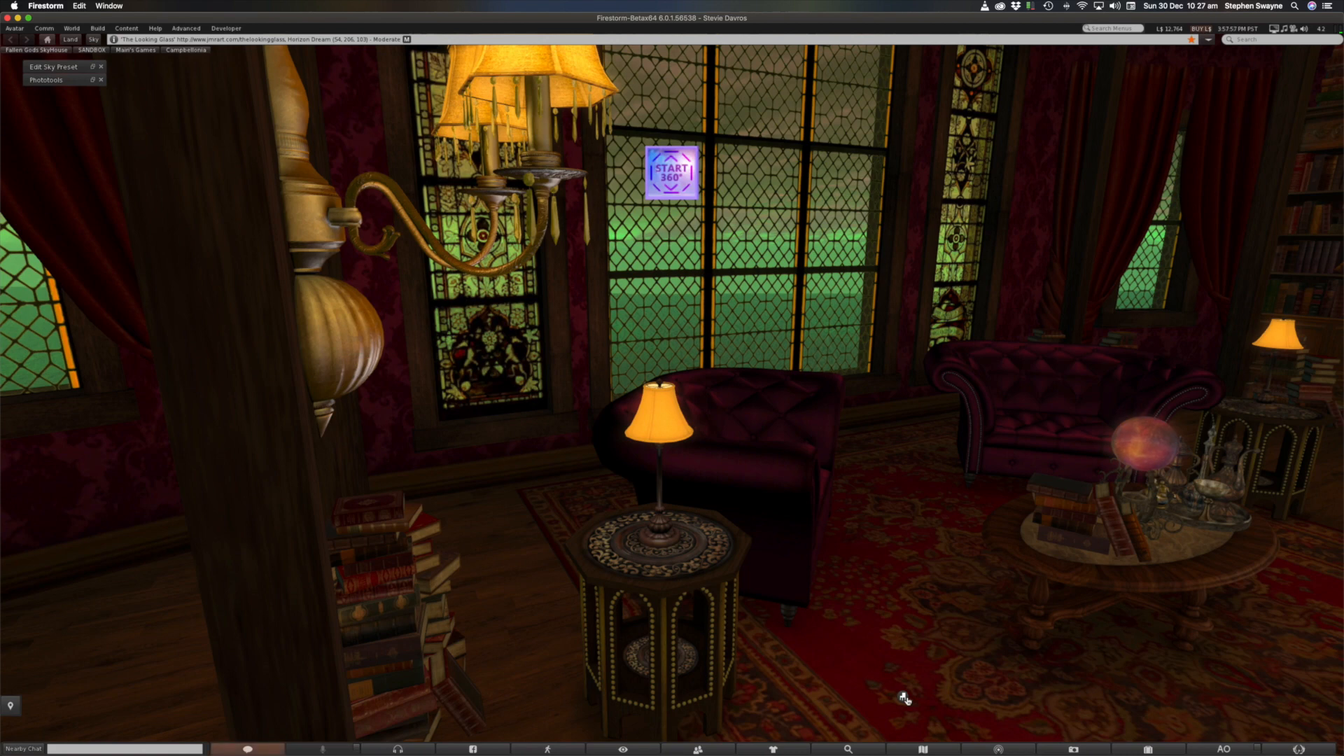
# - Position the avatar in mouselook, start the 360° camera mode and open the camera's offset adjustment controls
pyautogui.press('m')
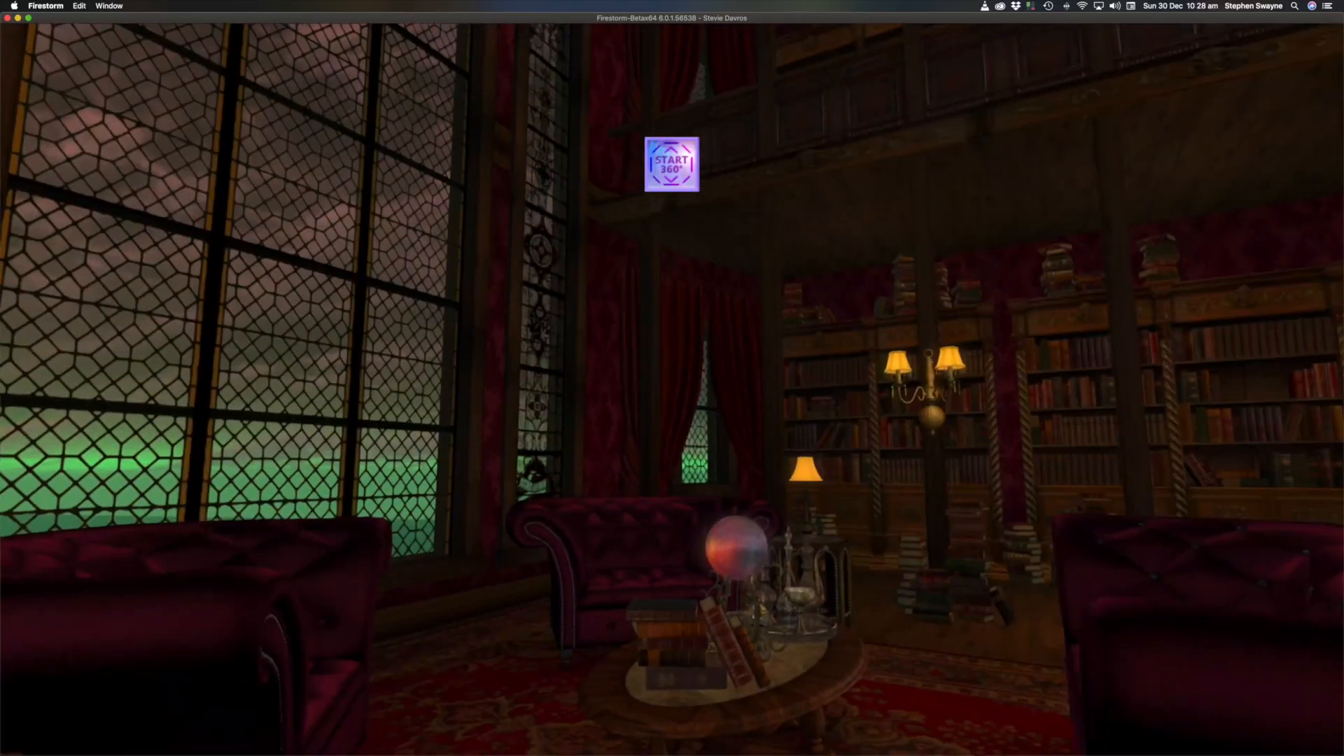
pyautogui.press('Escape')
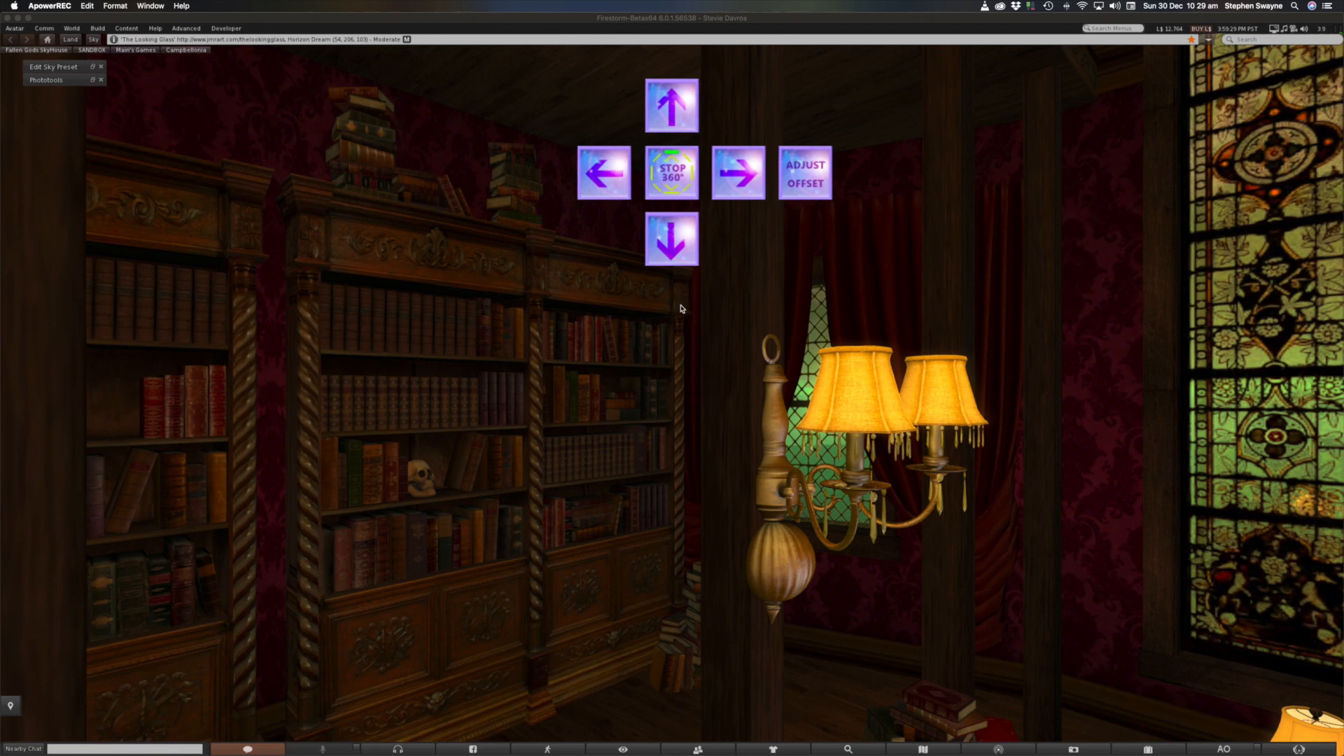
pyautogui.click(808, 176)
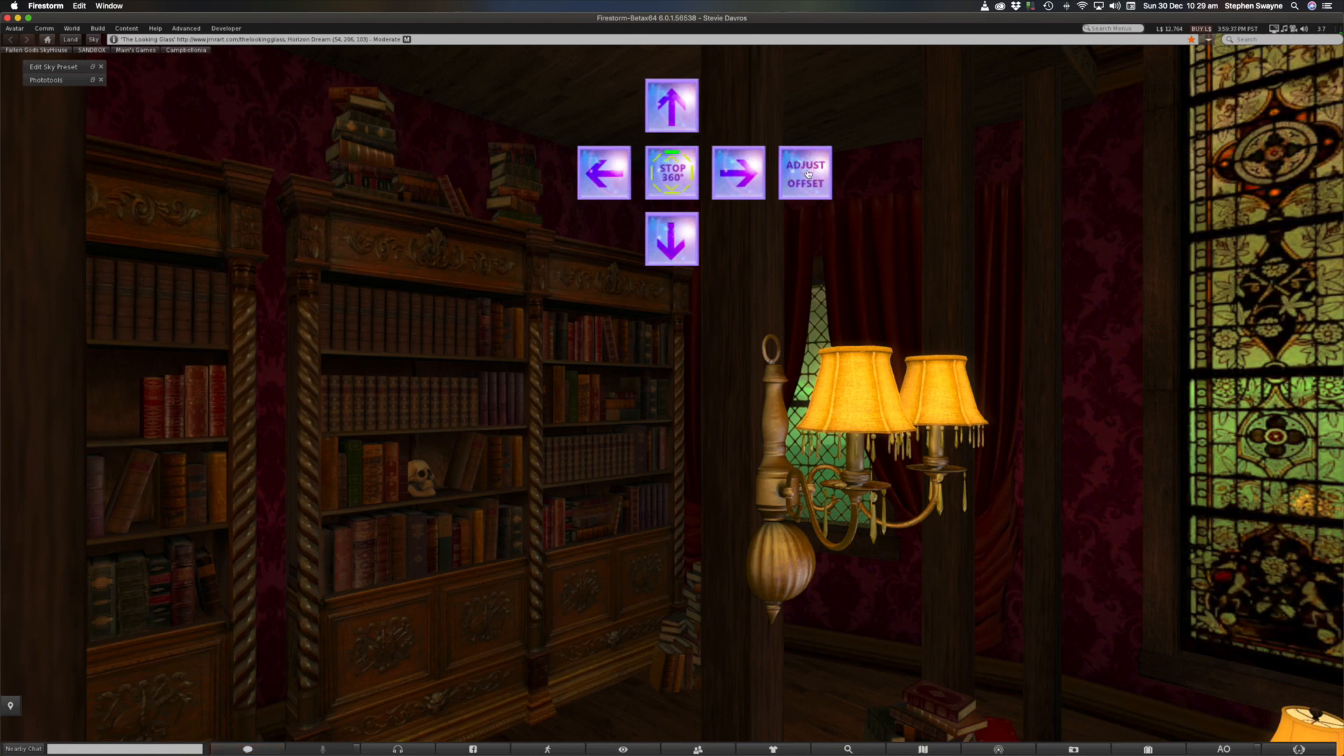
pyautogui.click(808, 173)
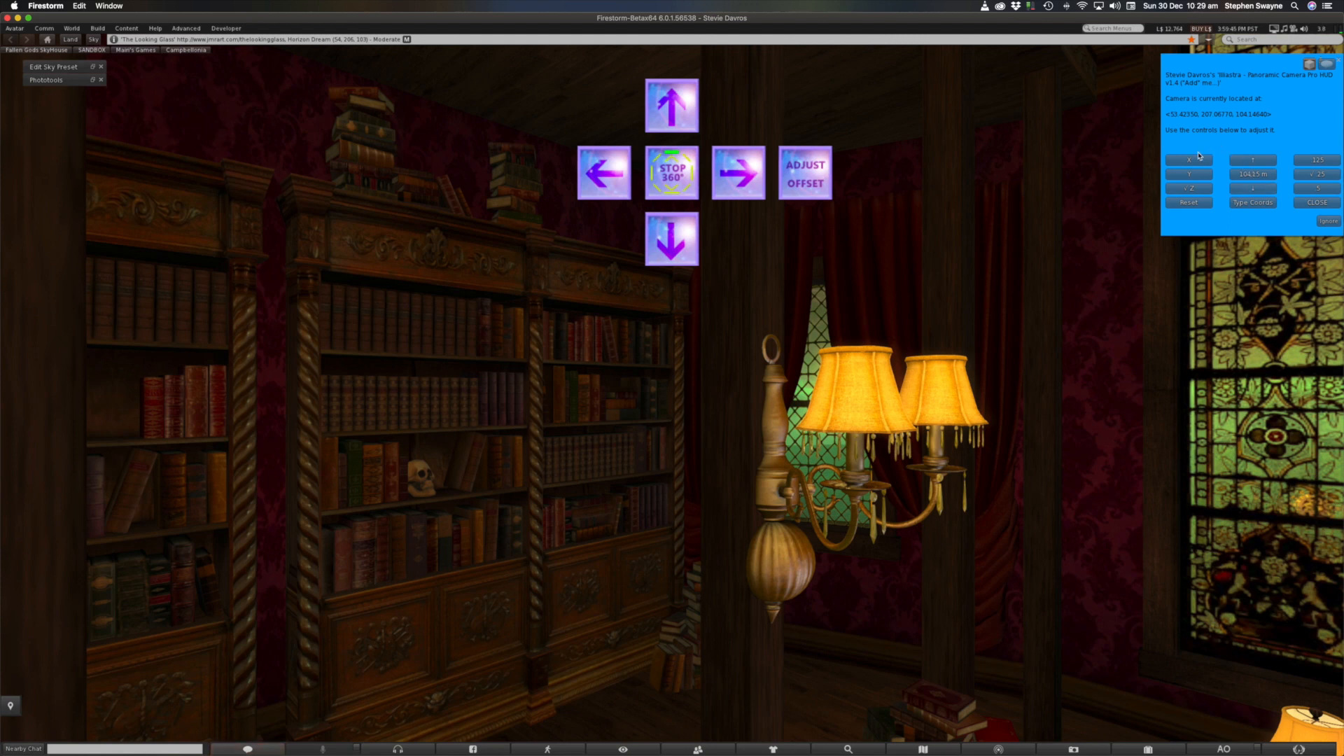
# - Select the Z axis for the offset and inspect the views rotated right and facing the floor, returning to the first view
pyautogui.click(1196, 188)
pyautogui.click(738, 168)
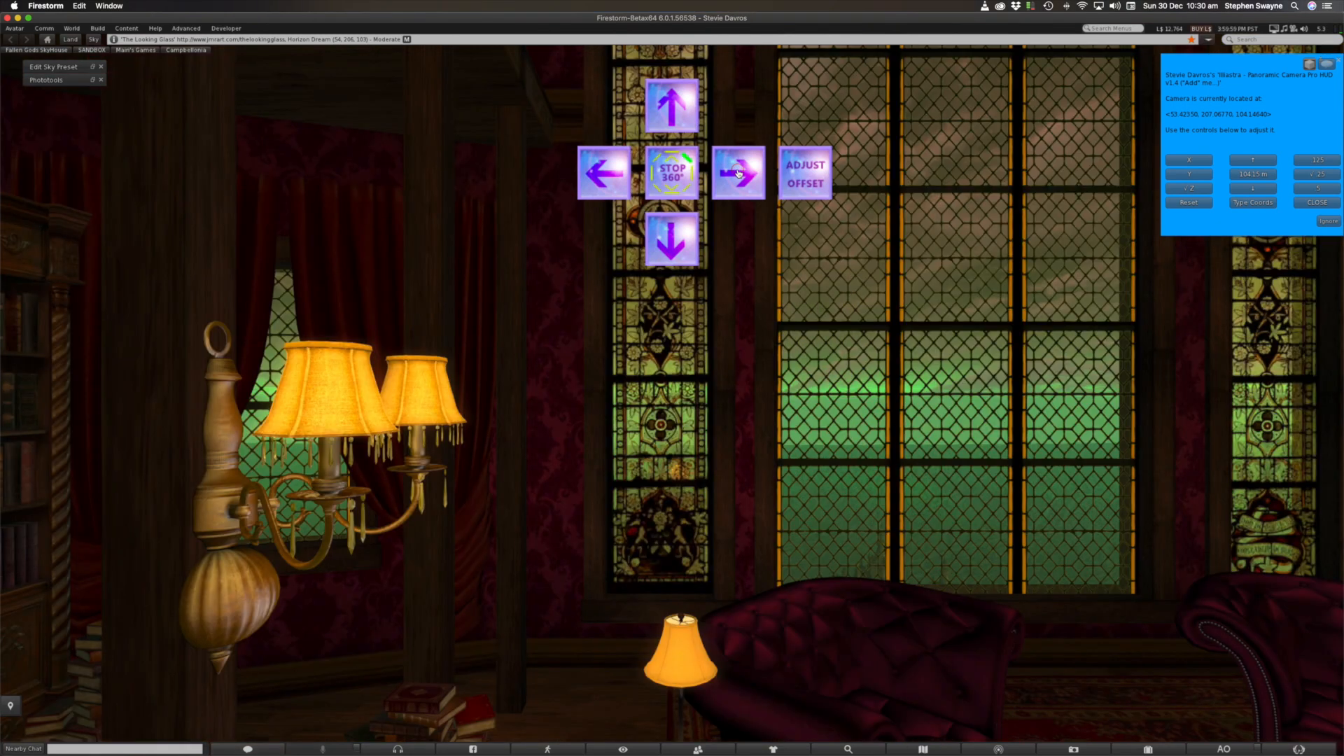
pyautogui.click(738, 173)
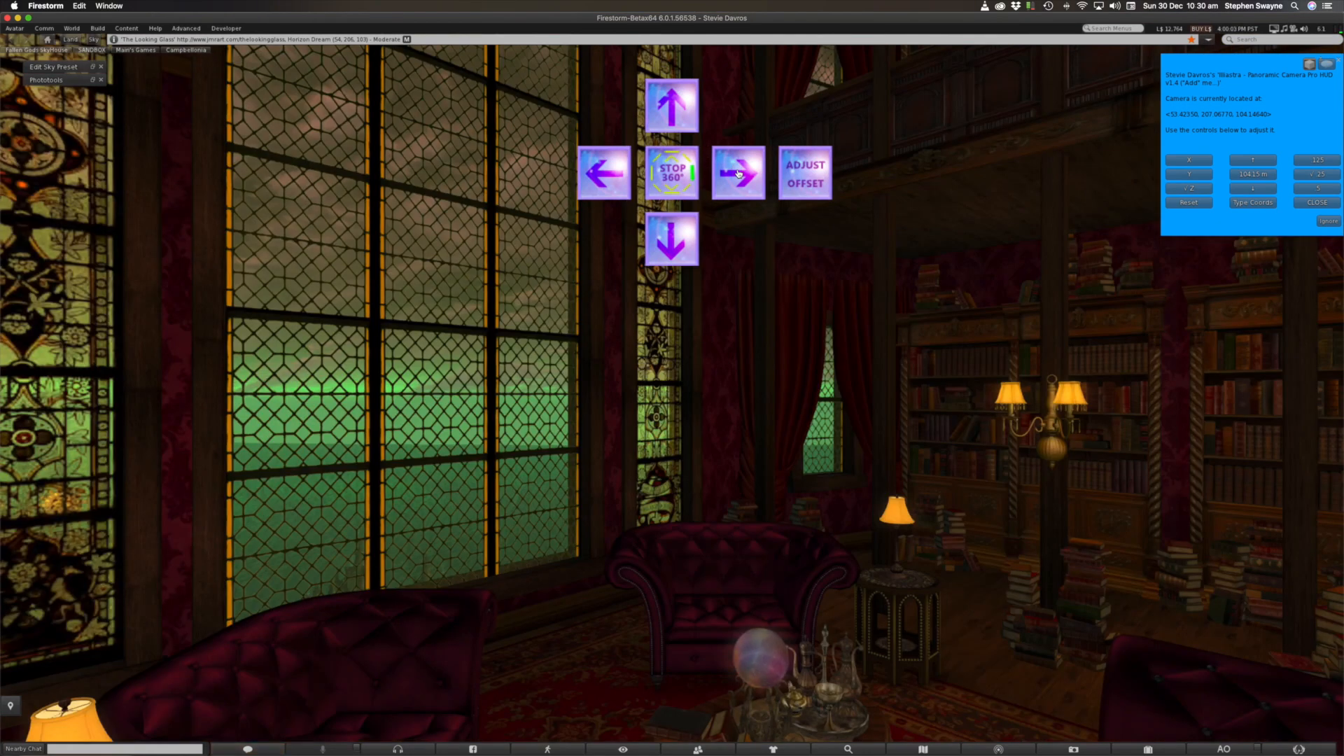
pyautogui.click(675, 256)
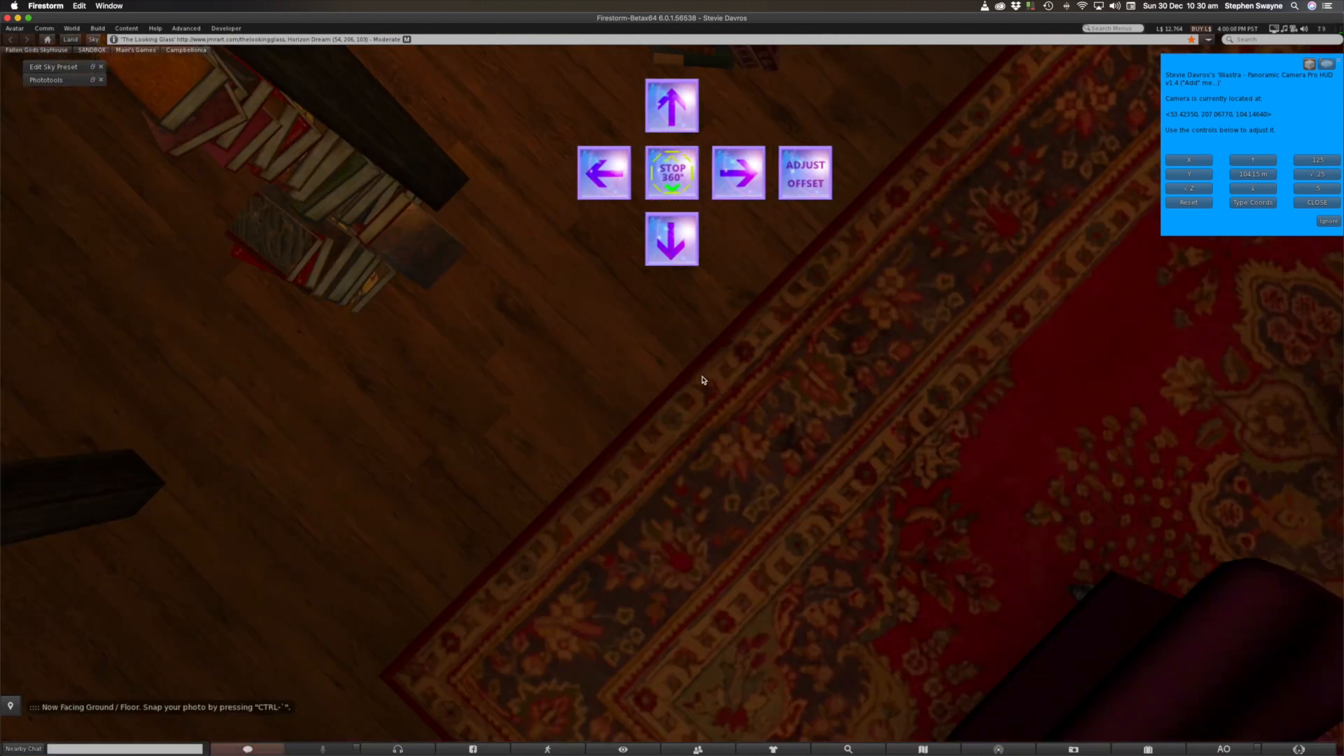
pyautogui.click(735, 172)
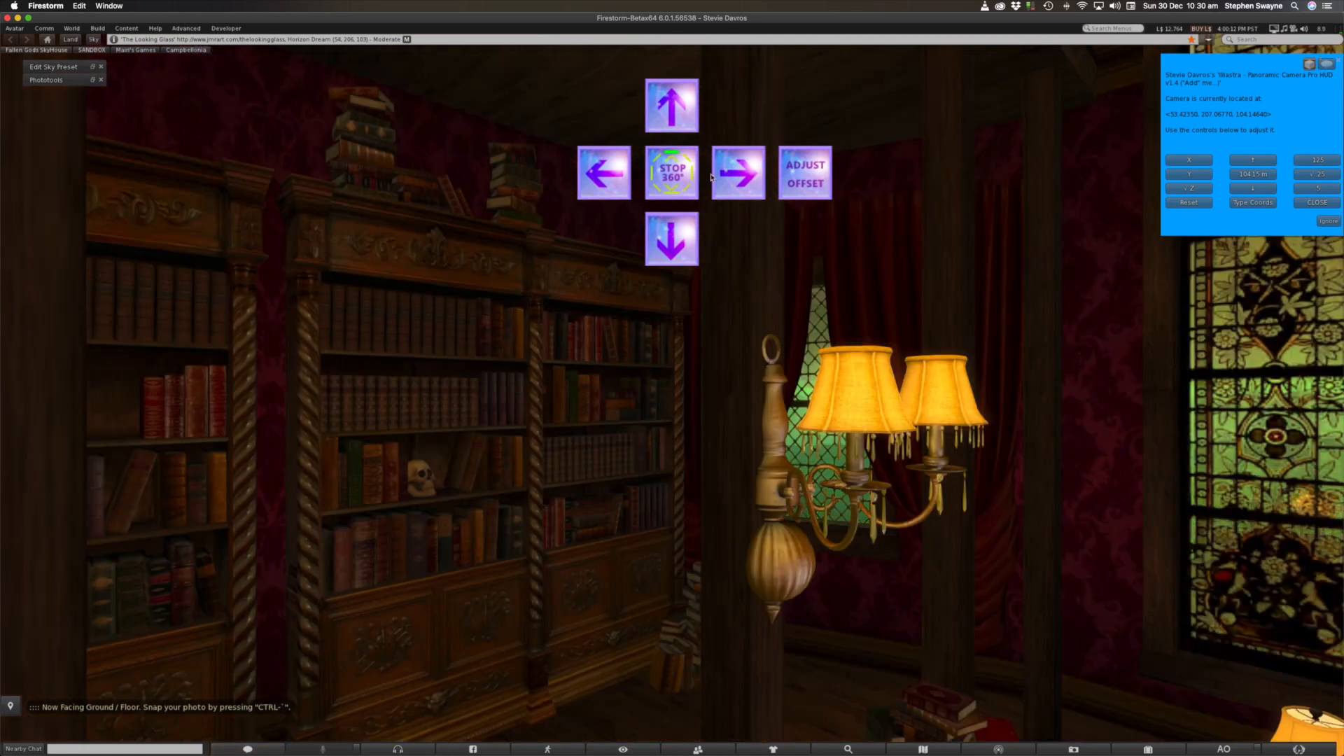
# - Adjust the camera's Z position in 0.25 m increments to about 103.90 m and rotate right twice to check the framing
pyautogui.click(1194, 190)
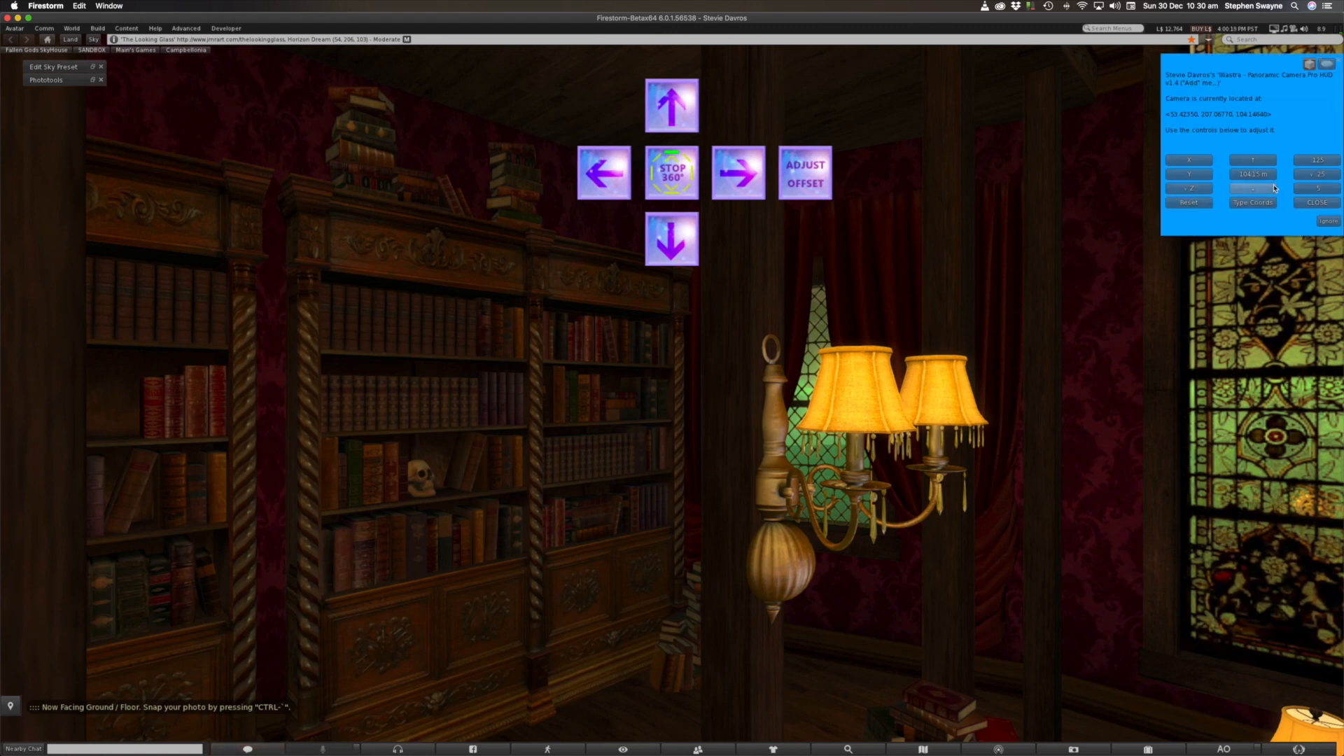
pyautogui.click(1260, 162)
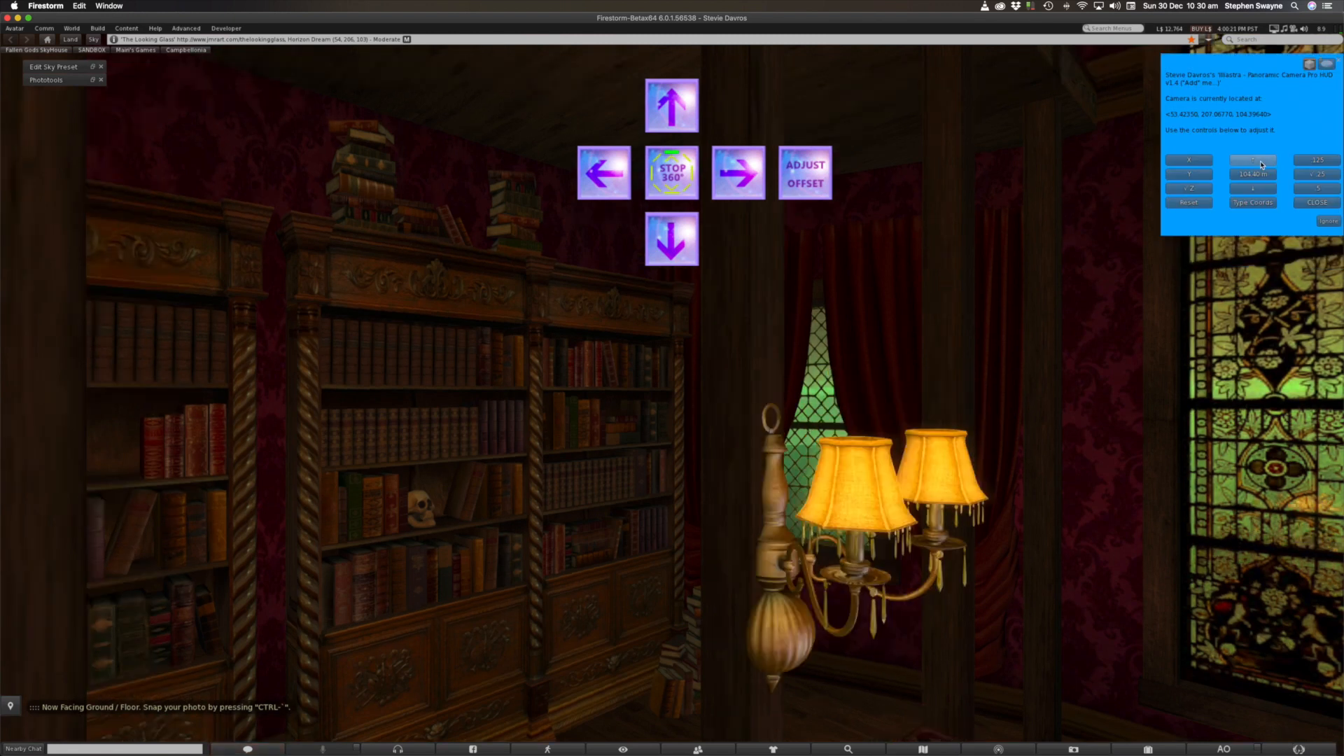
pyautogui.click(1264, 189)
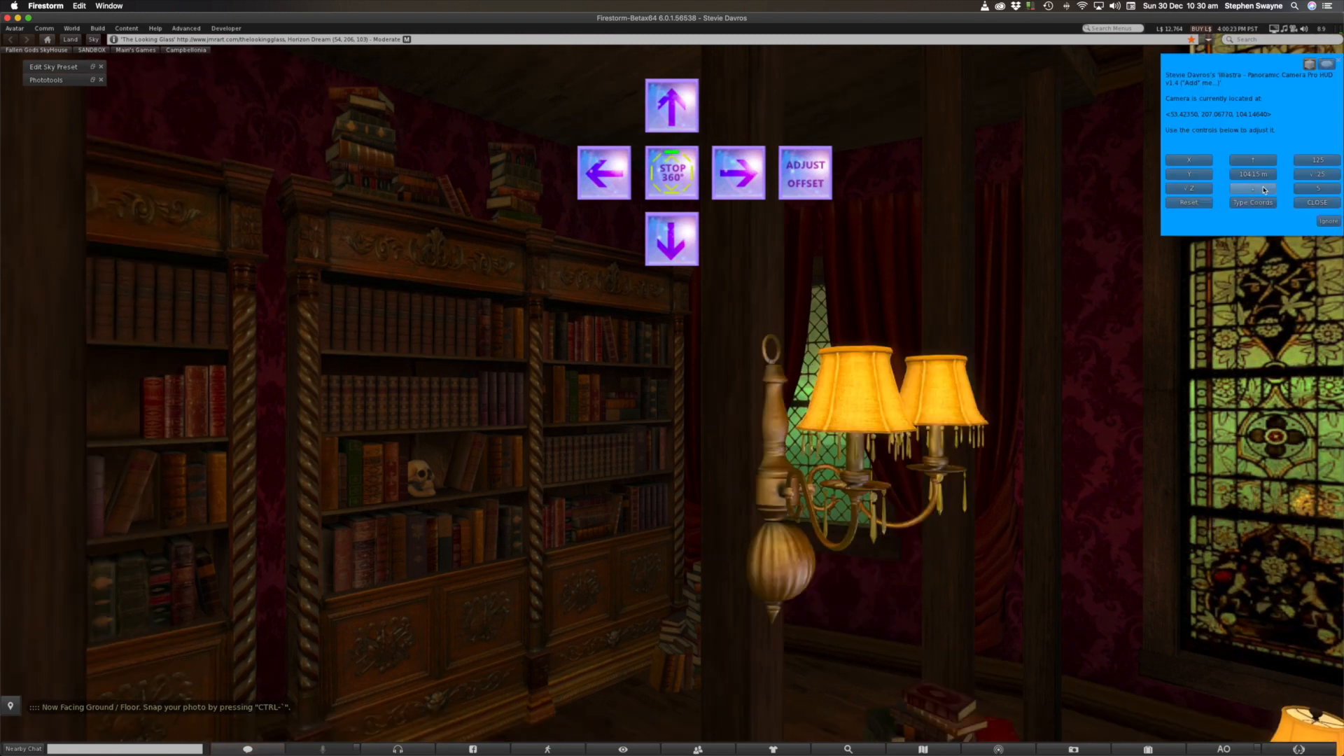
pyautogui.click(1264, 189)
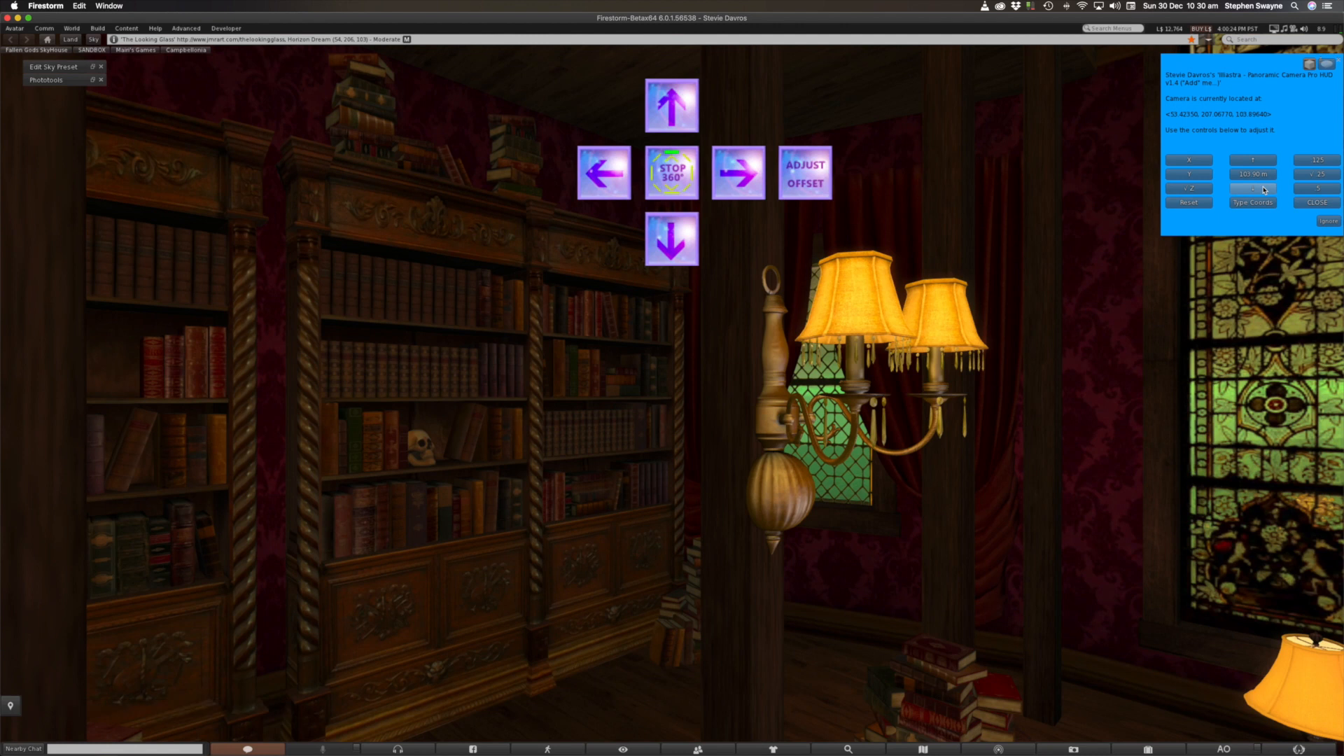
pyautogui.click(741, 182)
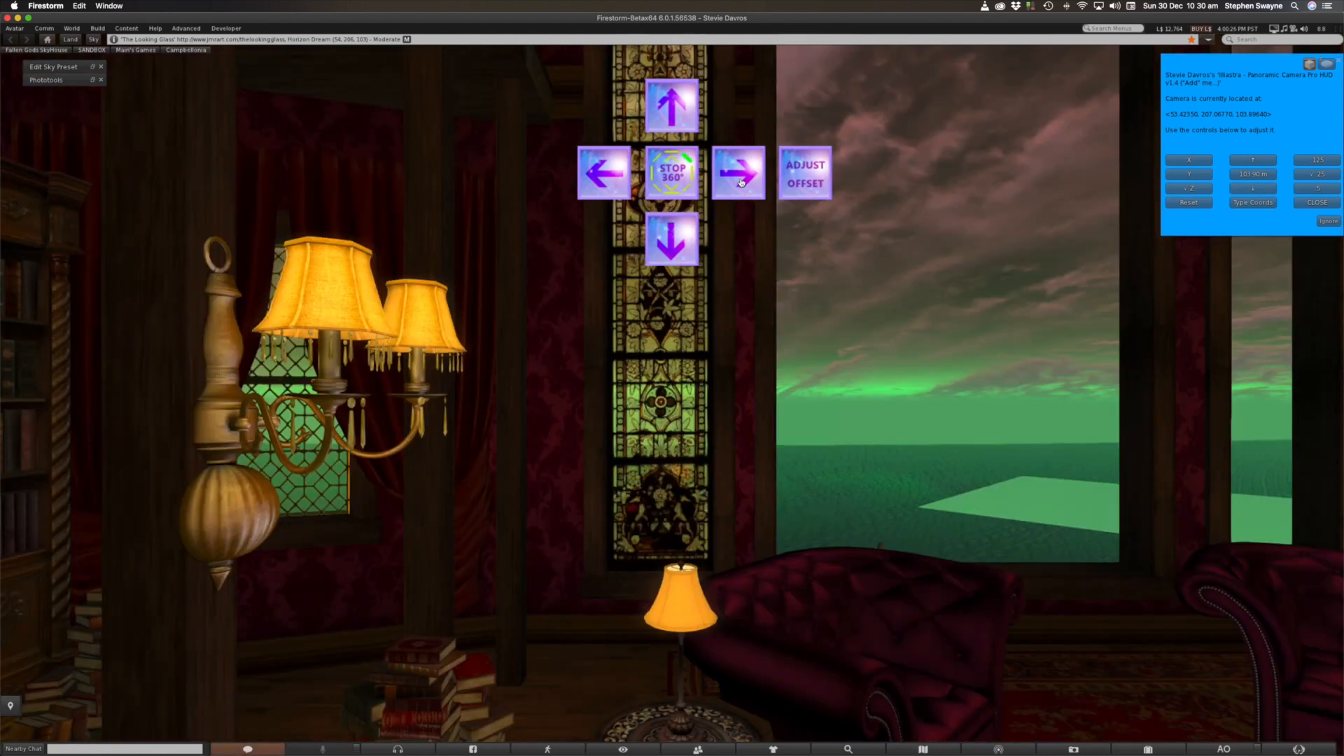
pyautogui.click(741, 182)
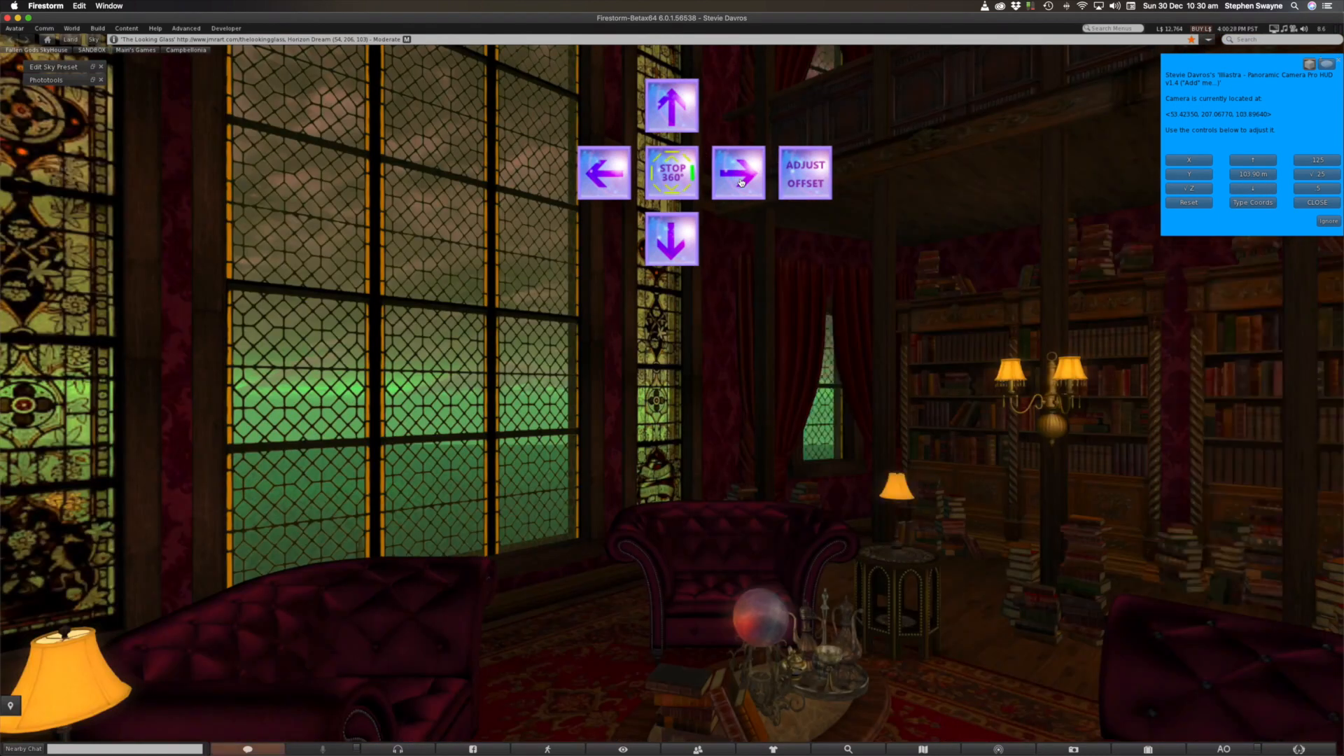
# - Check the camera's framing by rotating through the neighbouring views, return to the first view and close the offset controls
pyautogui.click(741, 182)
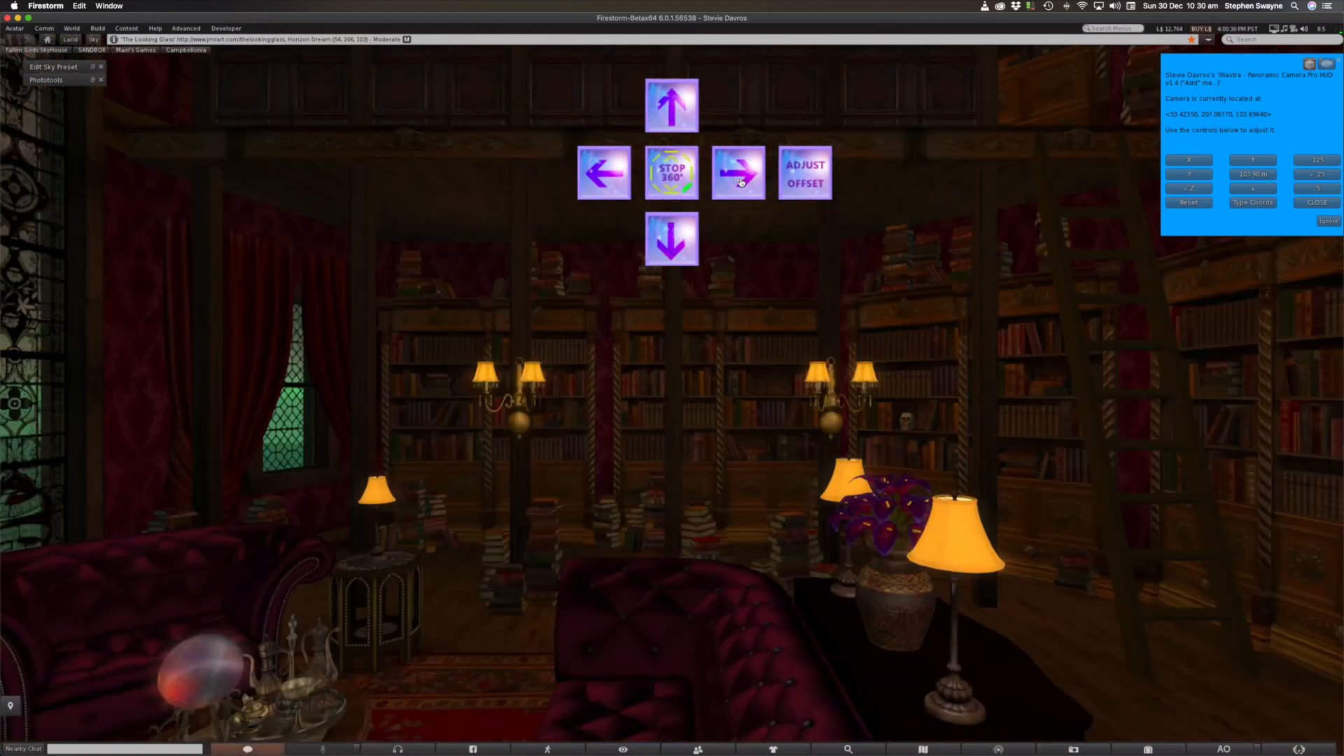
pyautogui.click(609, 181)
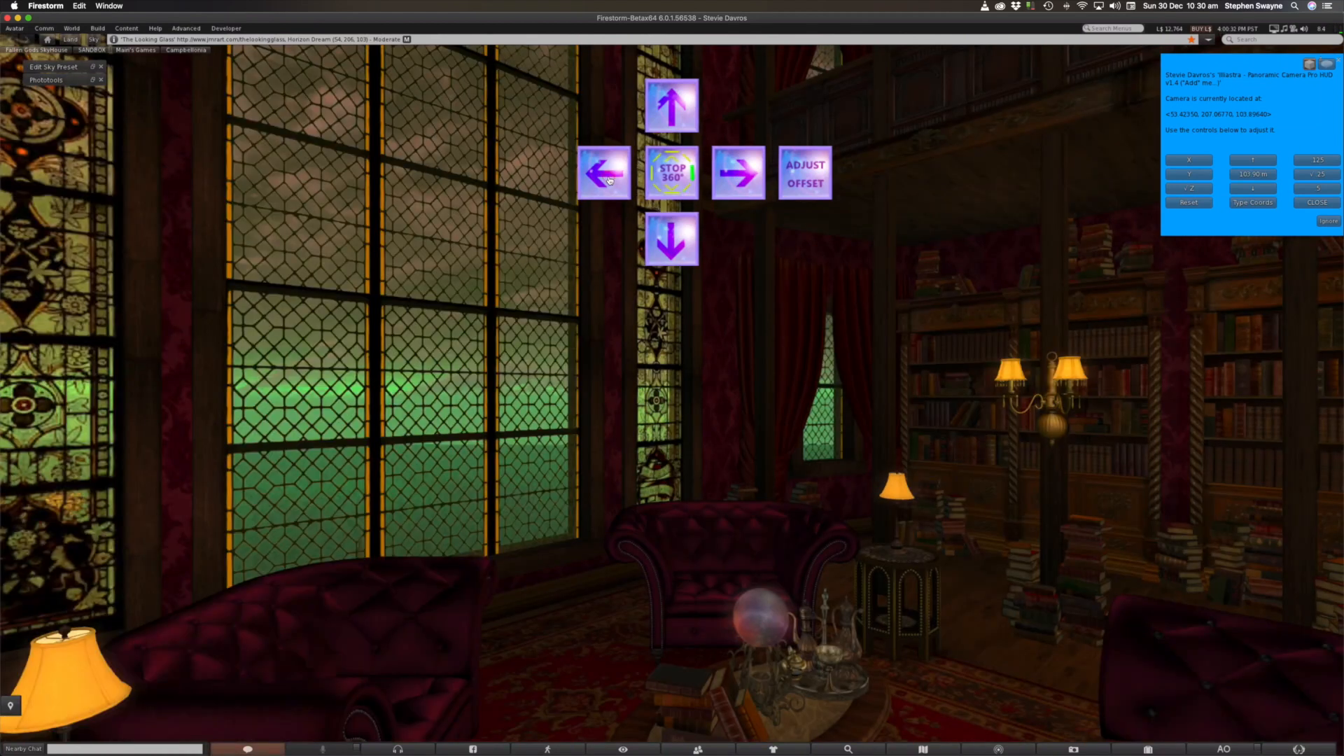
pyautogui.click(609, 181)
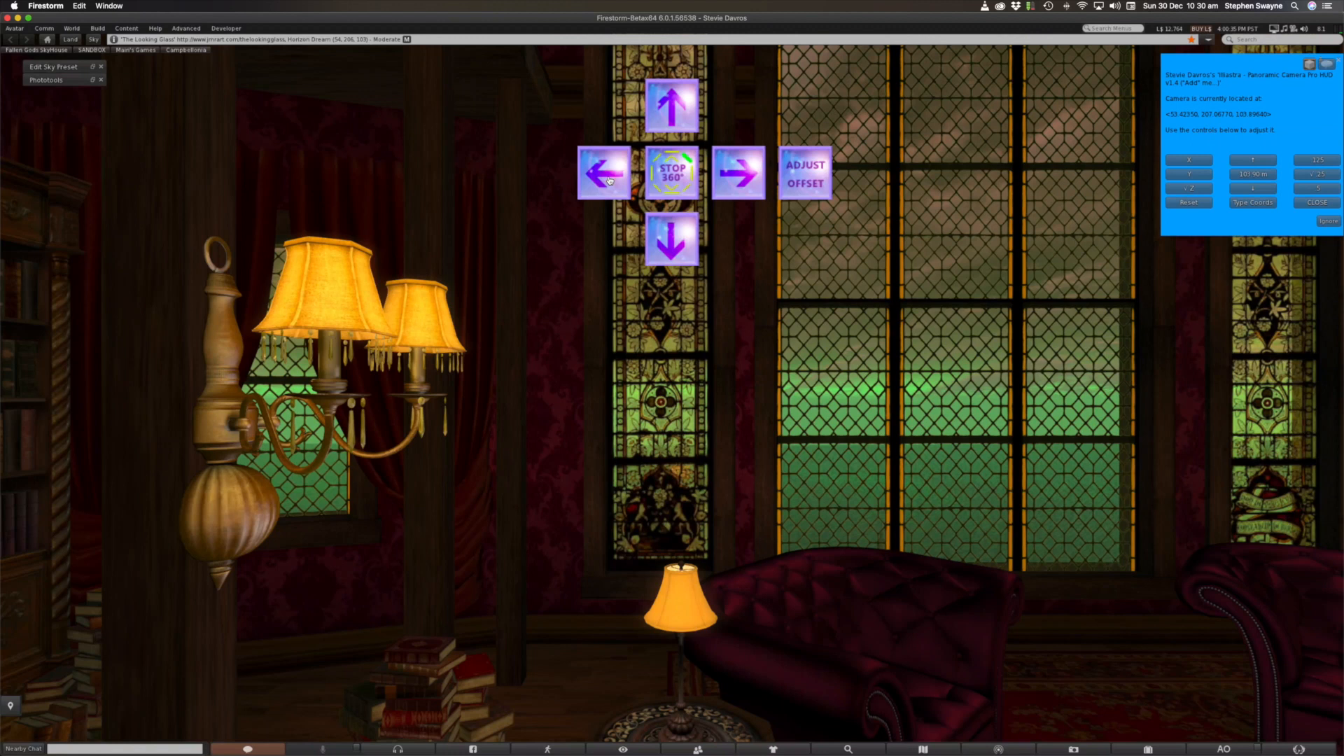
pyautogui.click(737, 157)
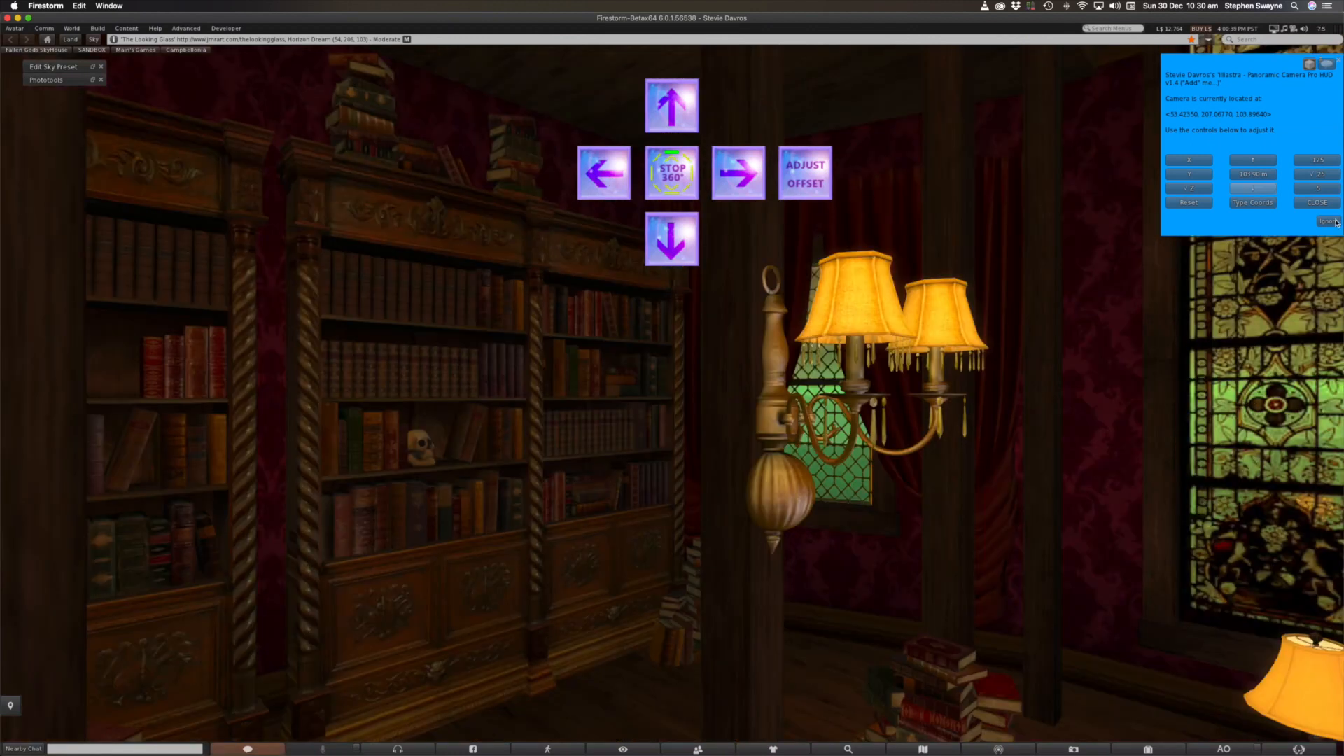
pyautogui.click(1319, 204)
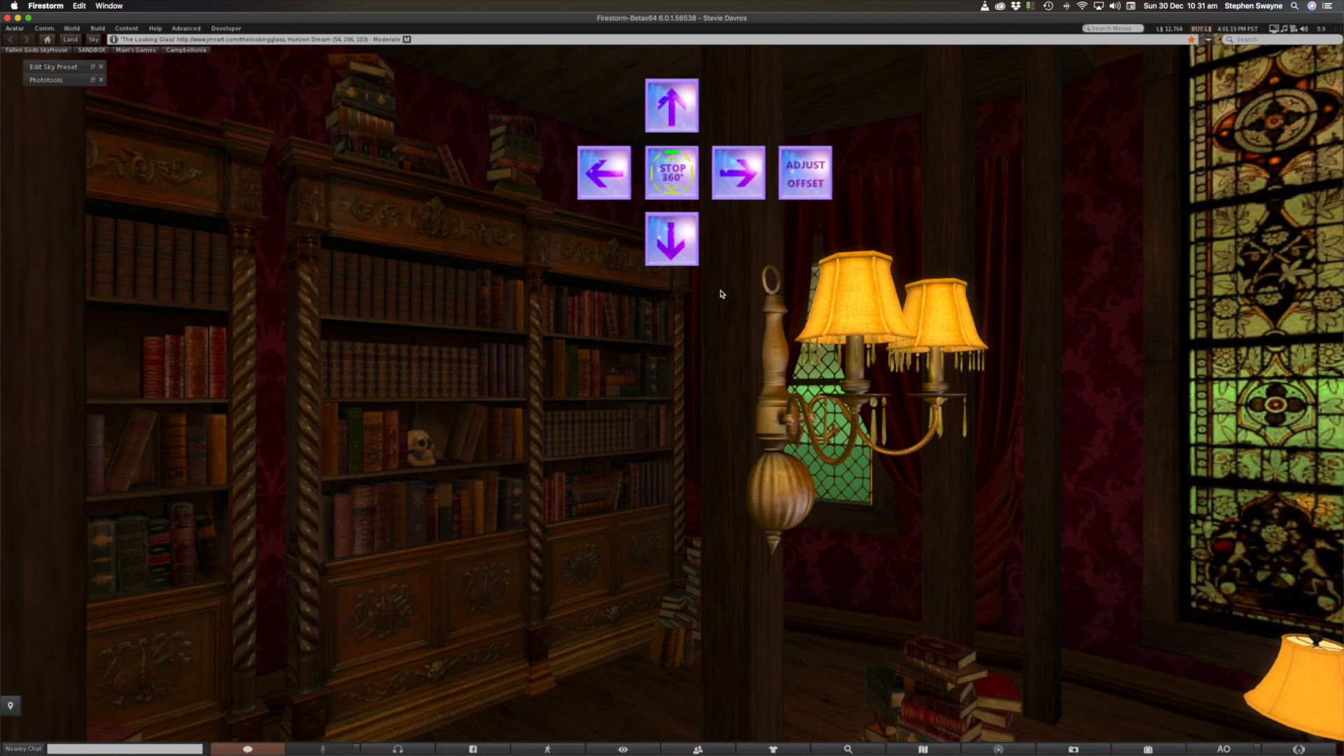
# - Rotate the camera right through the eye-level views of the library, taking a snapshot at each stop
pyautogui.click(740, 176)
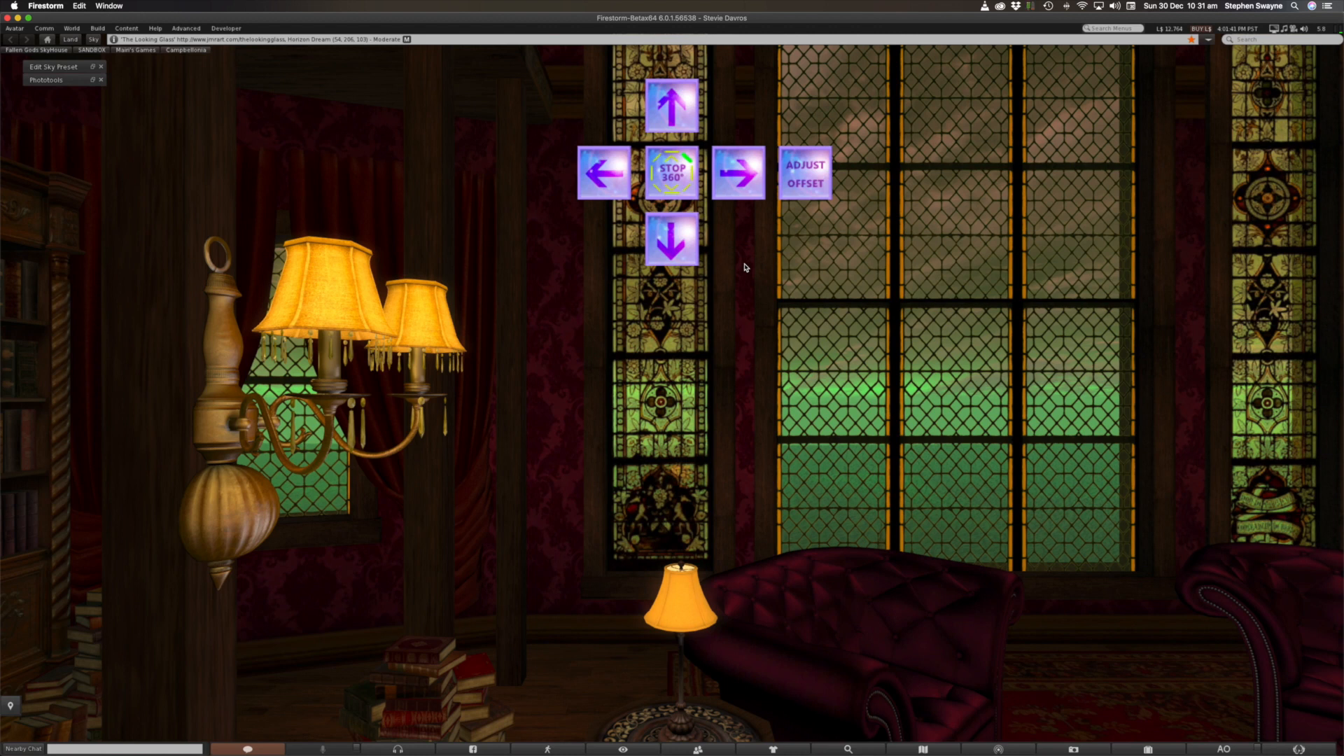
pyautogui.click(744, 176)
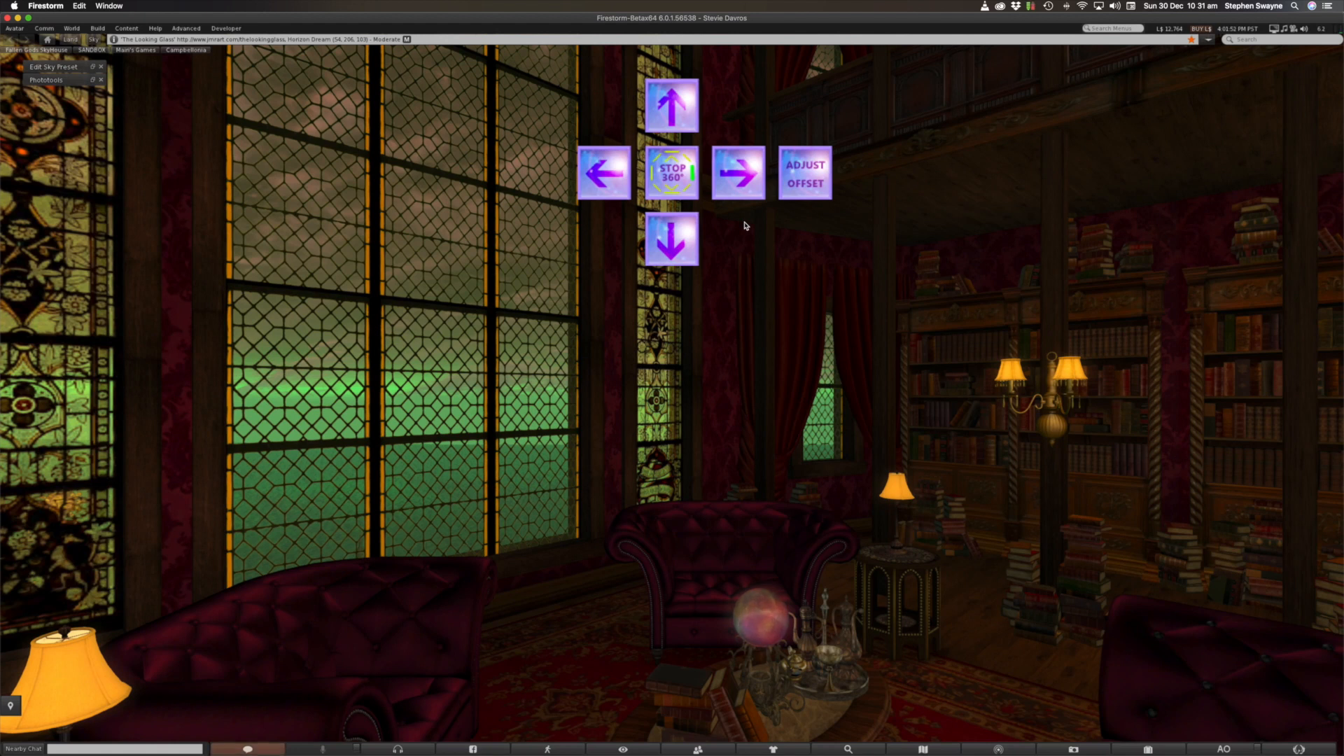
pyautogui.click(748, 177)
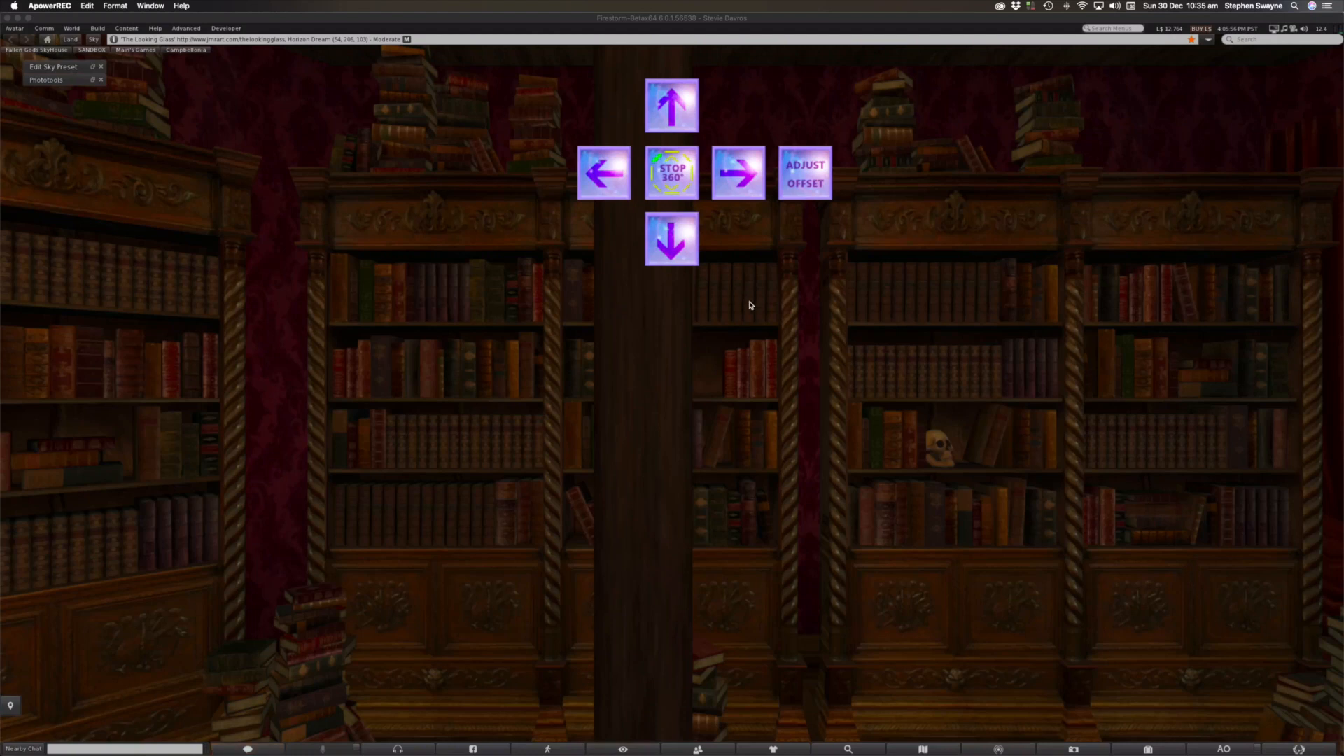
pyautogui.click(765, 311)
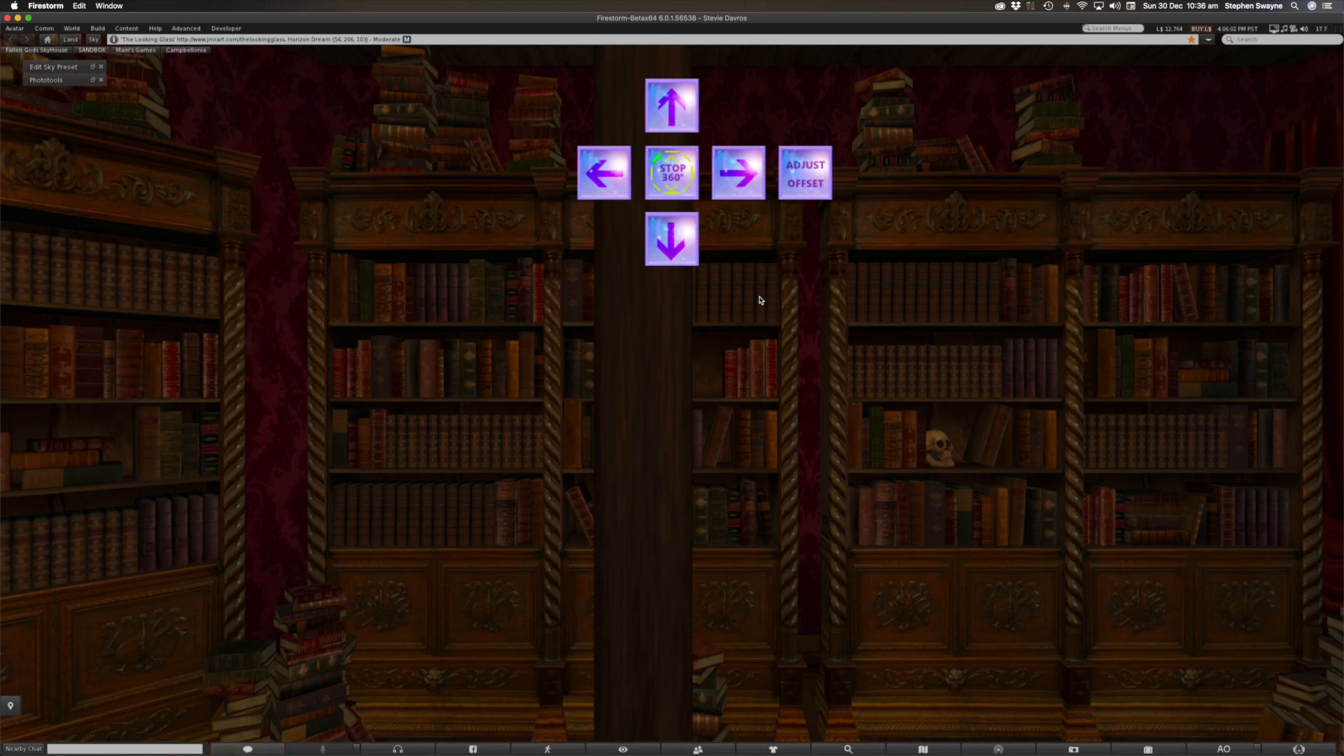
# - Continue rotating right through all eight upward-tilted views of the library, taking a snapshot at each one
pyautogui.click(739, 174)
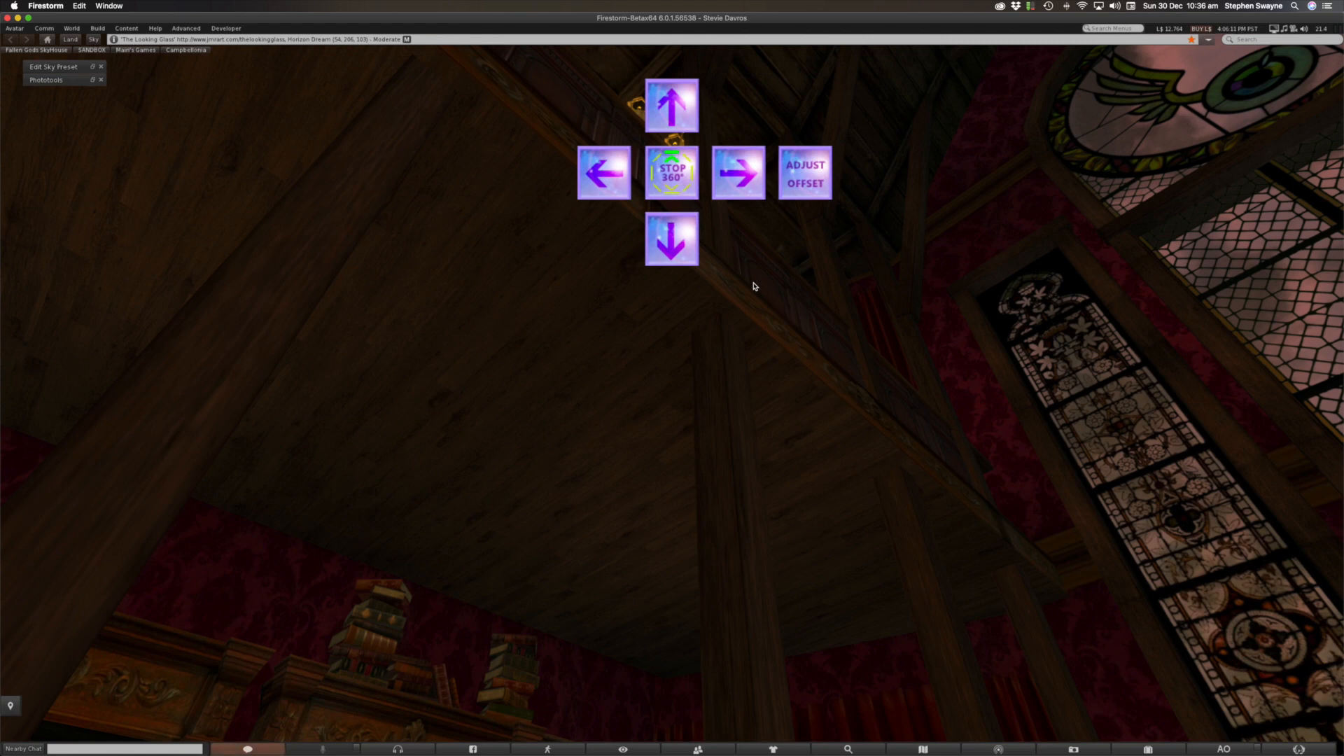
pyautogui.click(742, 177)
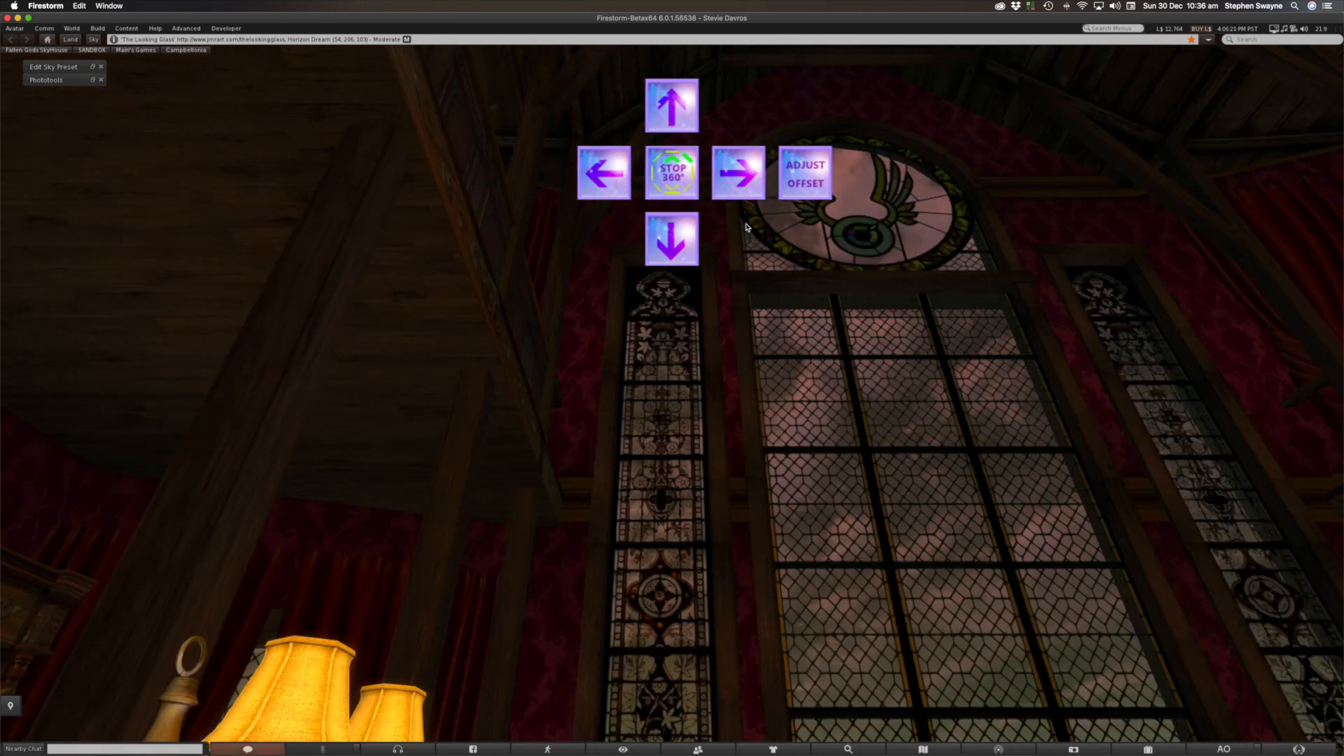
pyautogui.click(744, 178)
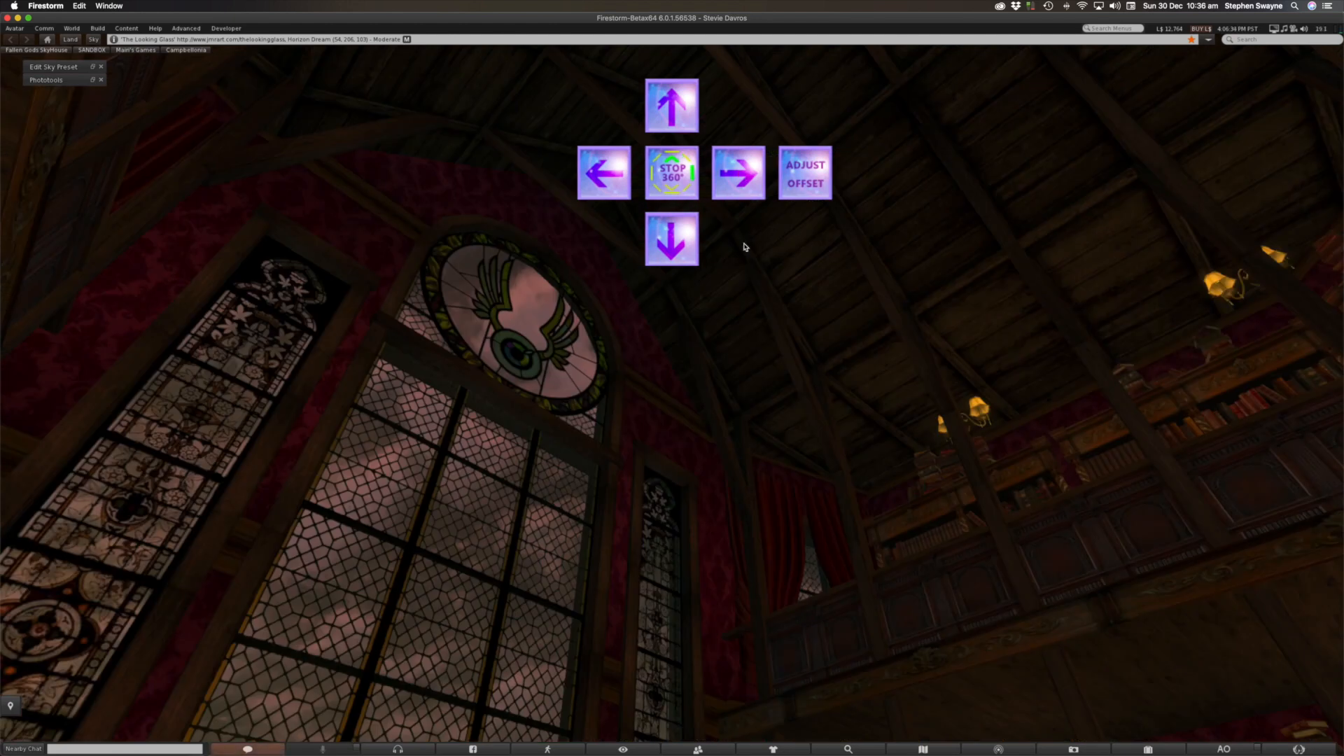
pyautogui.click(740, 189)
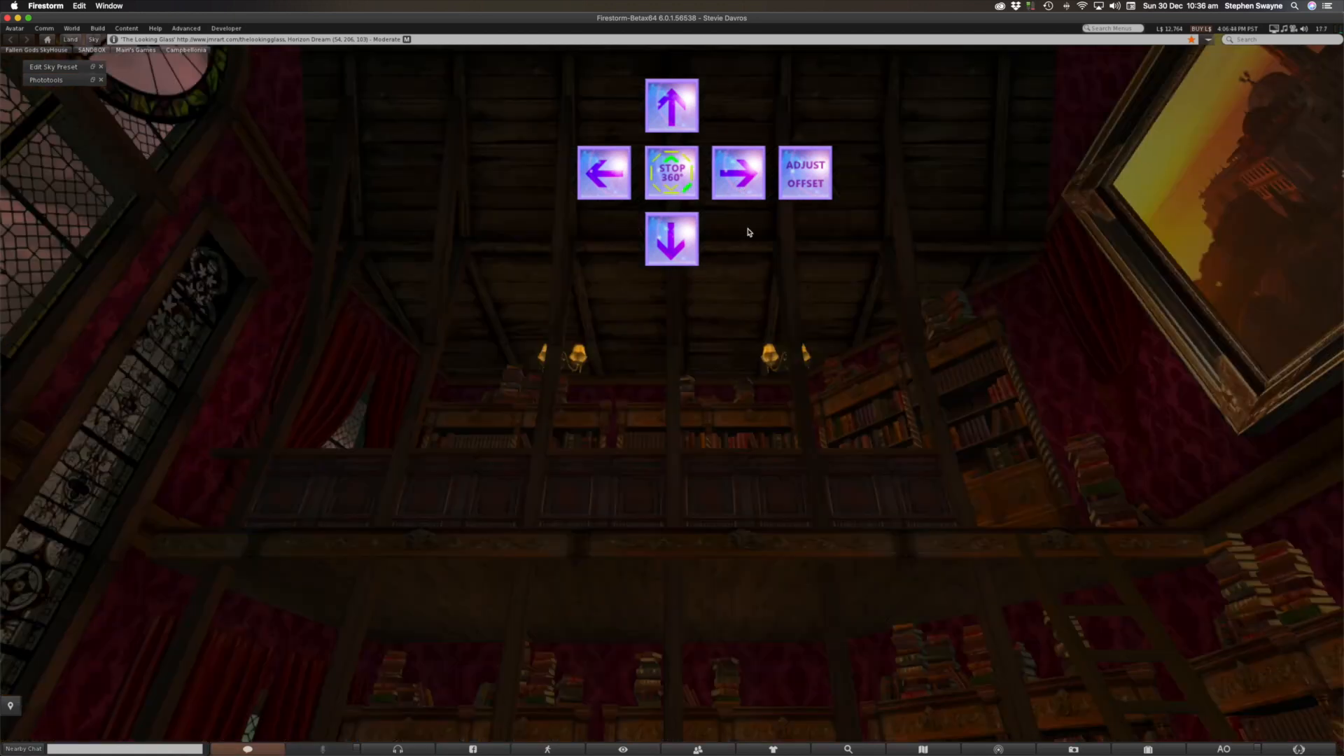
pyautogui.click(737, 177)
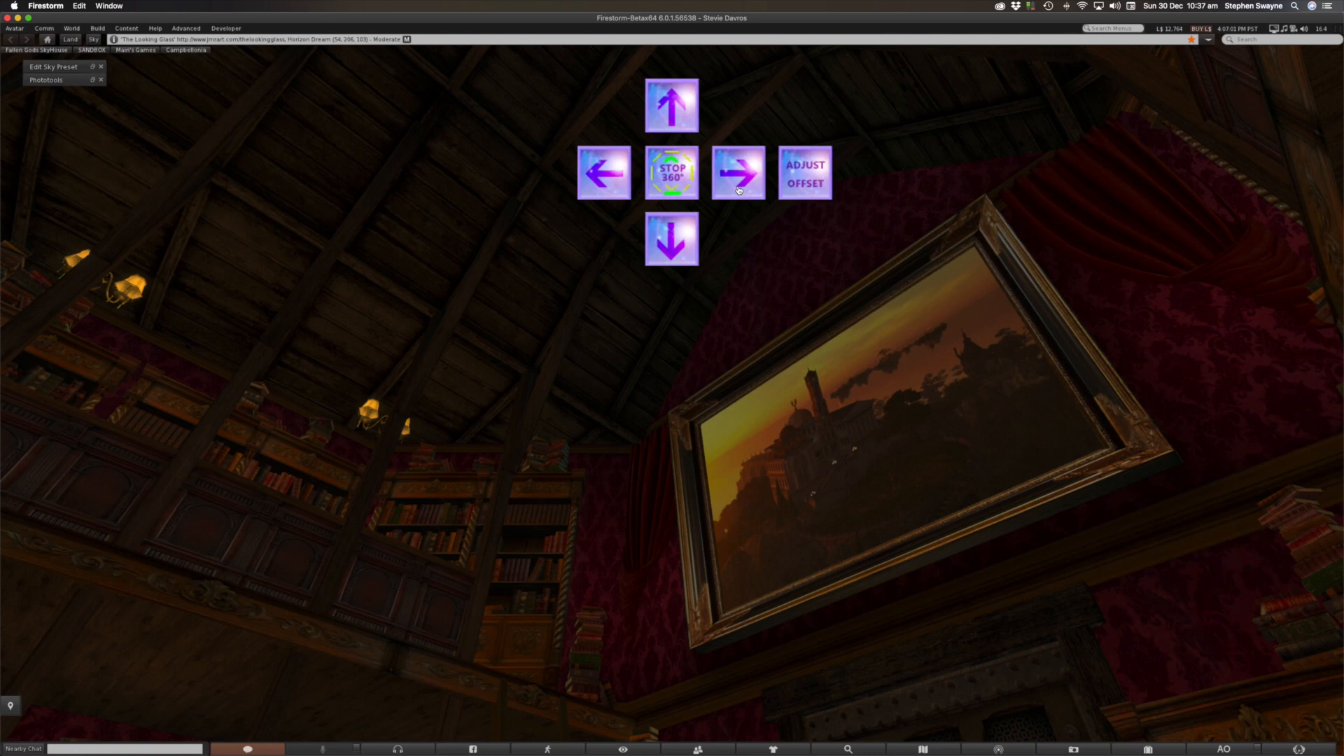
pyautogui.click(739, 189)
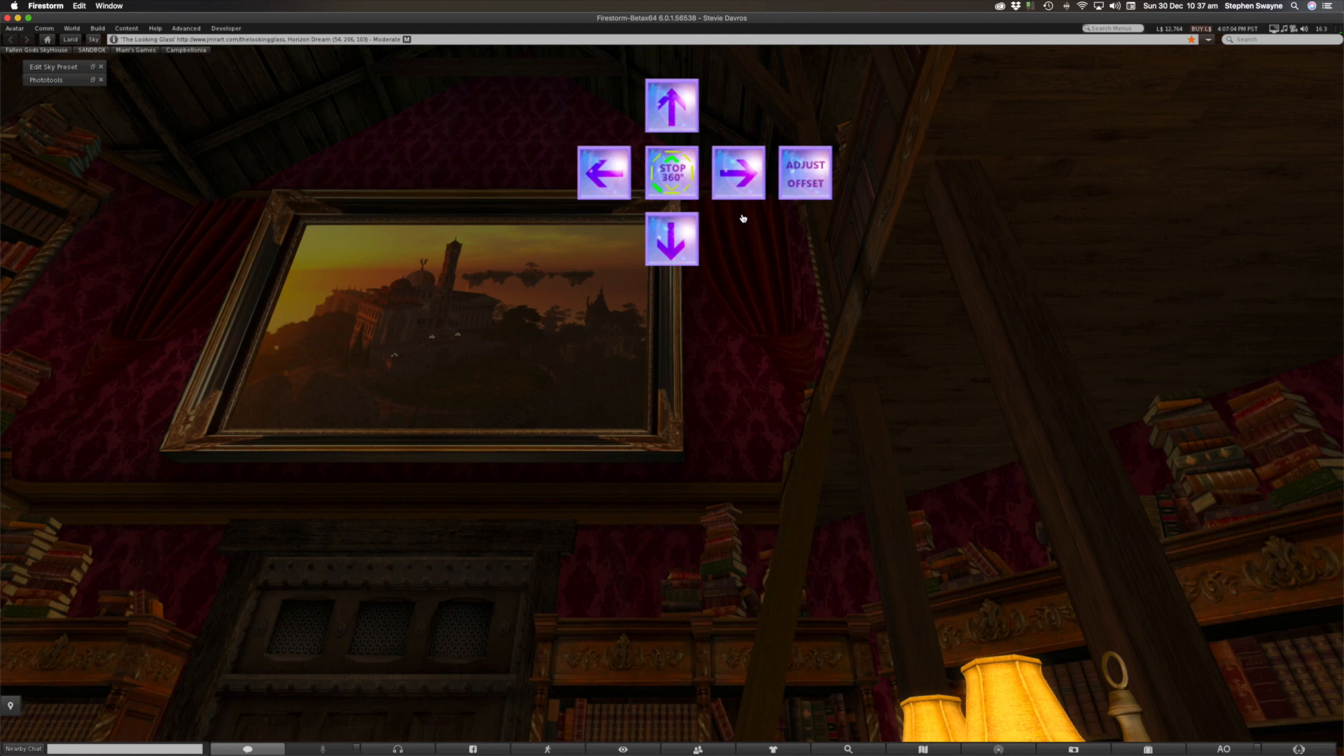
pyautogui.click(742, 176)
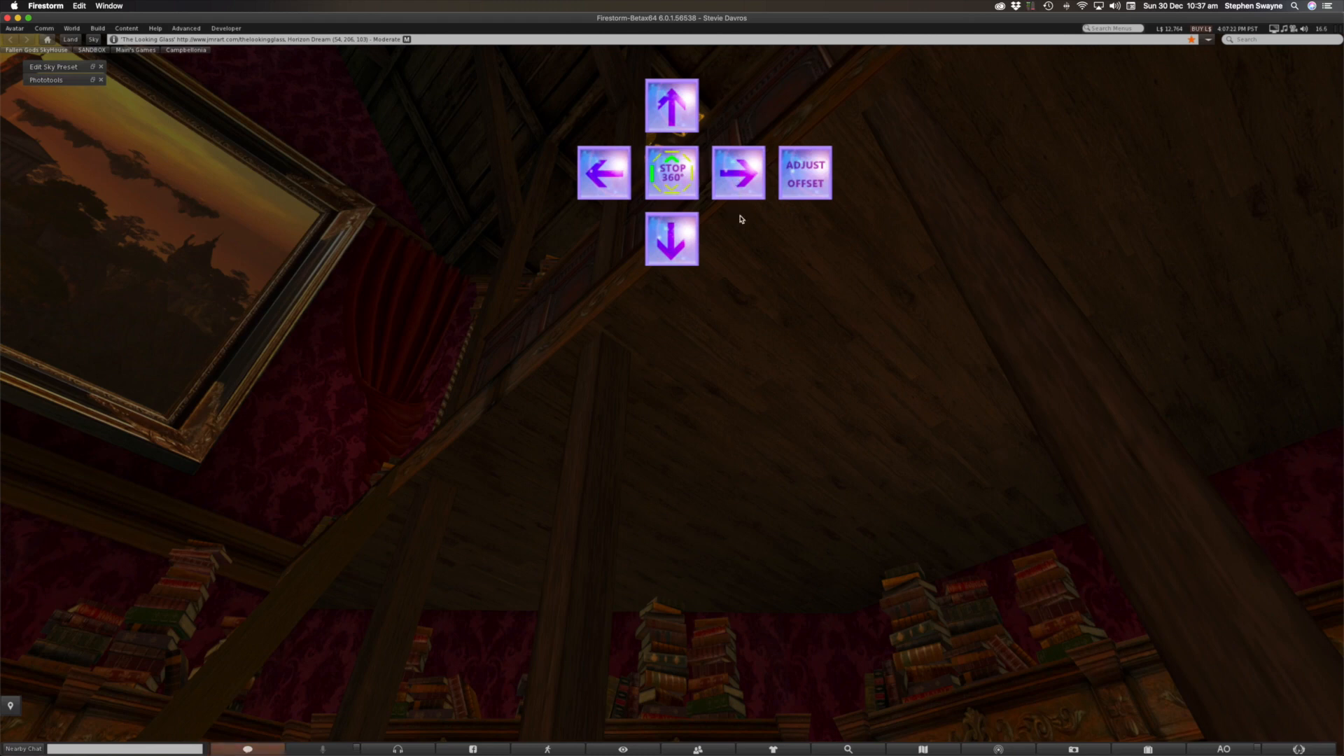
pyautogui.click(746, 181)
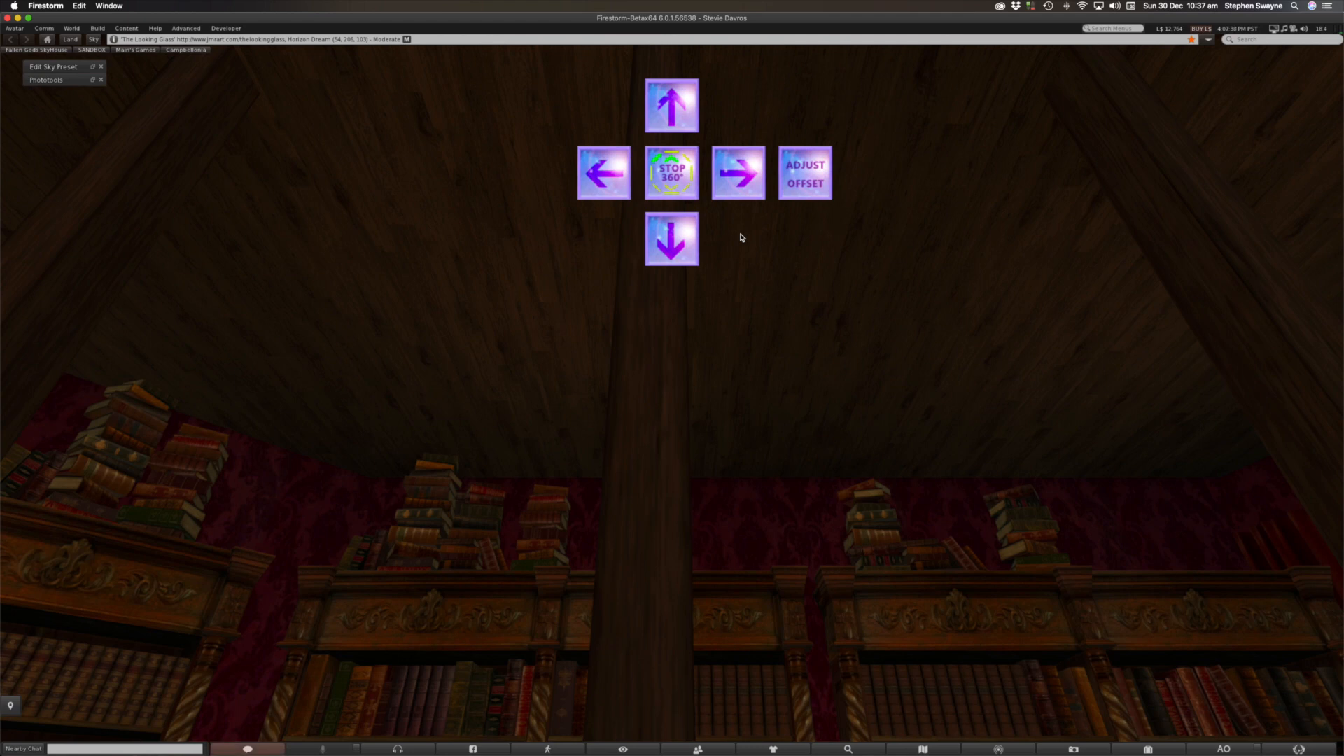
# - Rotate right through all eight downward-tilted views of the library, taking a snapshot at each one
pyautogui.click(736, 175)
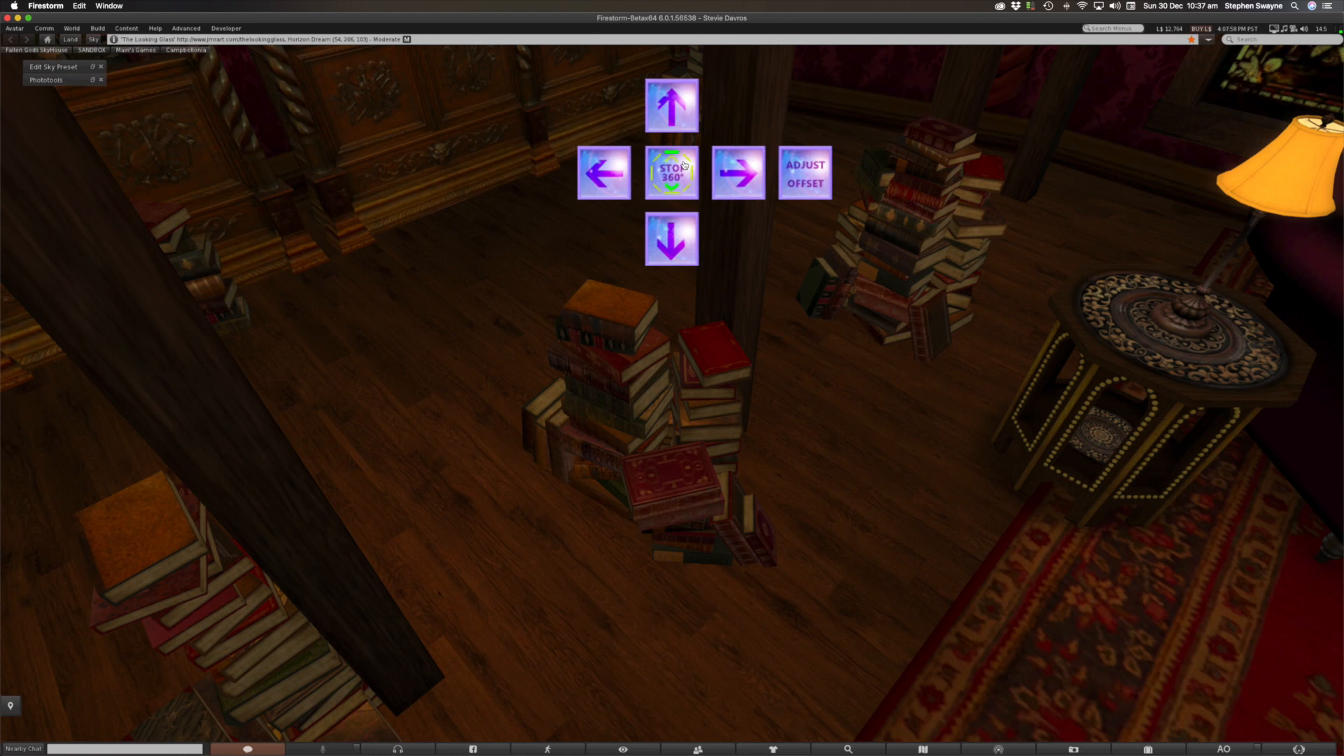
pyautogui.click(747, 178)
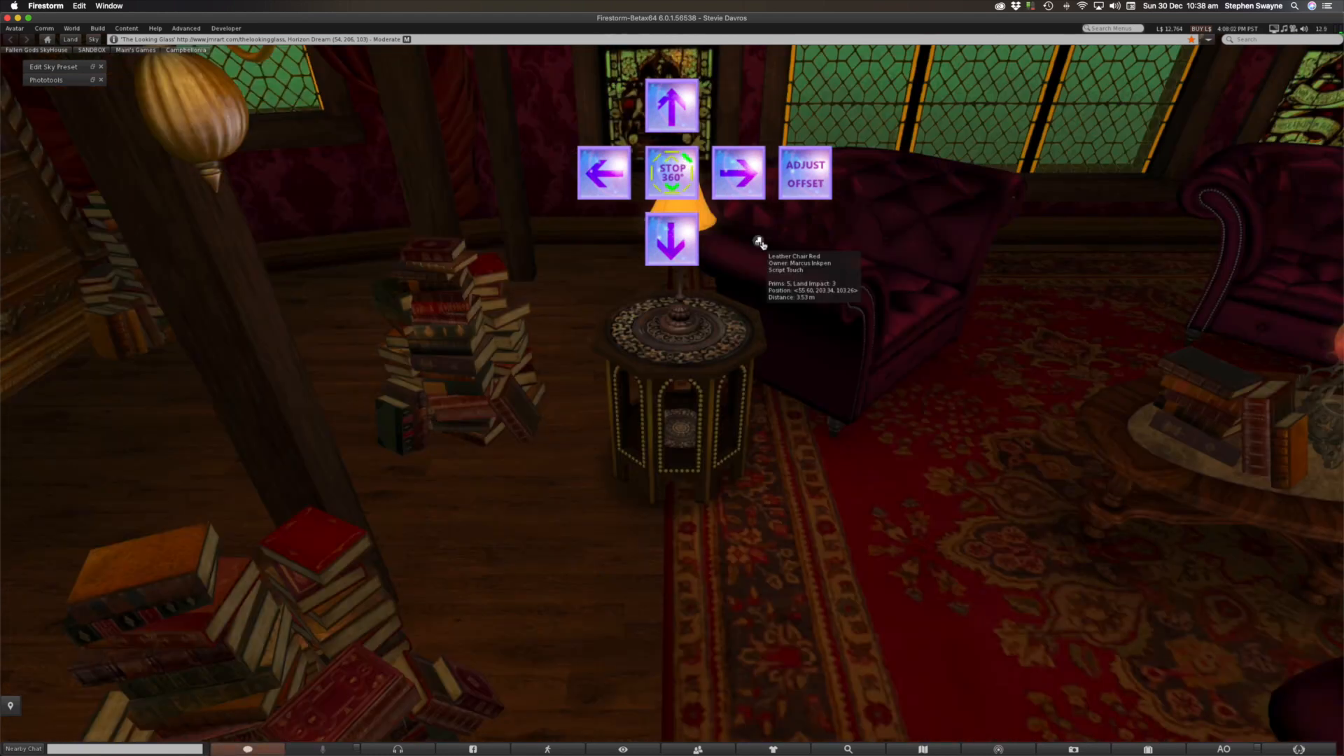
pyautogui.click(744, 178)
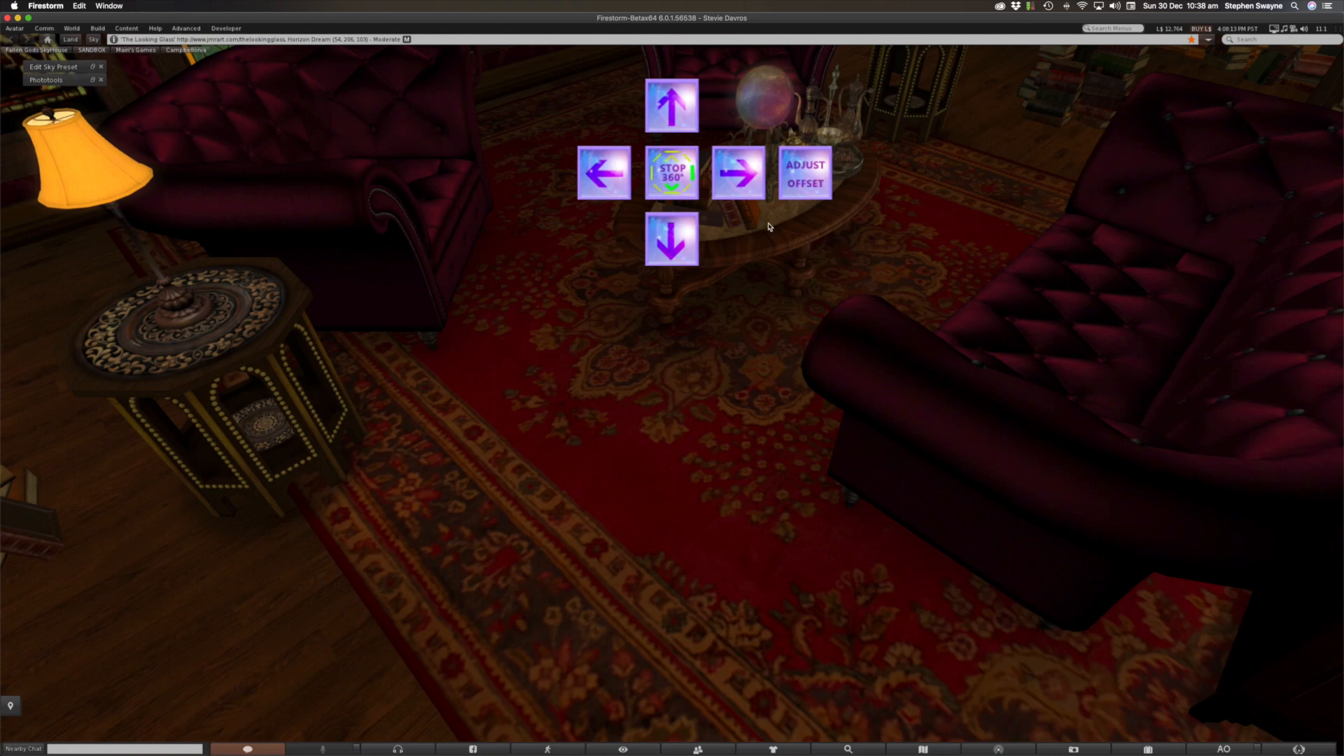
pyautogui.click(737, 199)
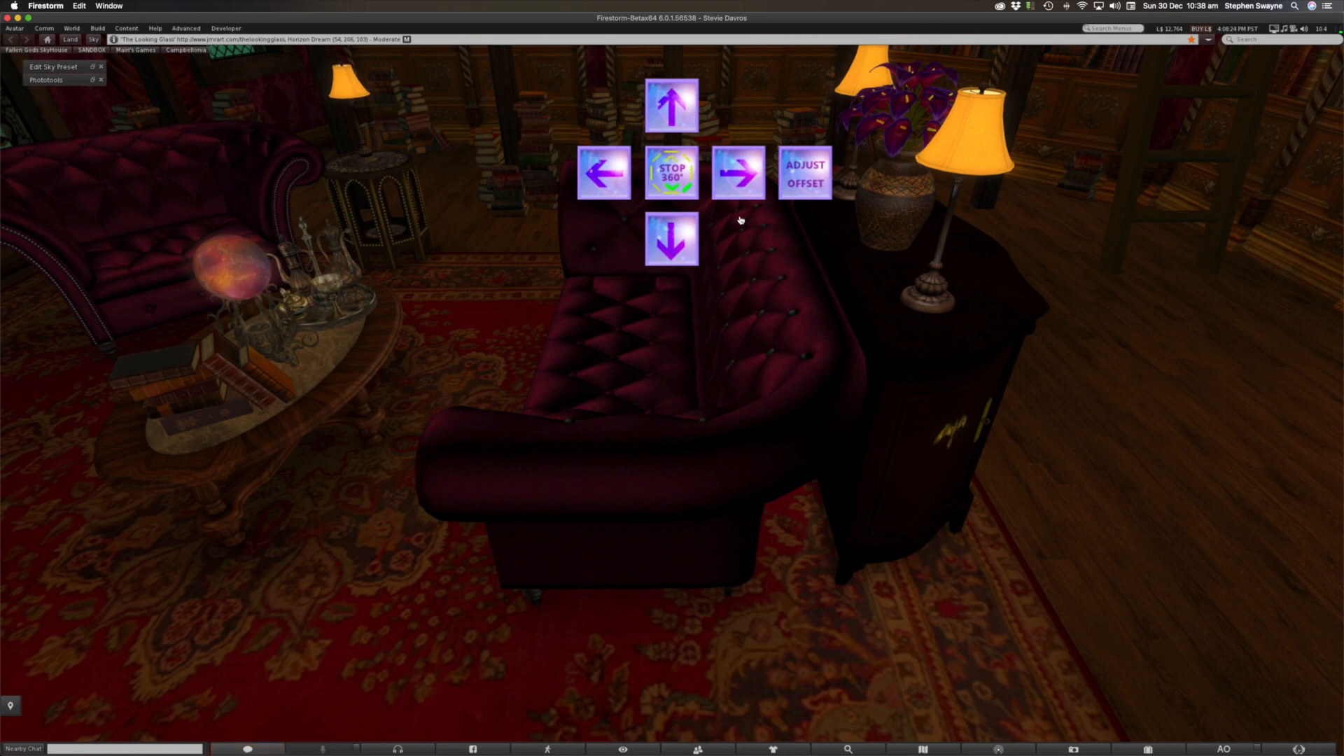
pyautogui.click(743, 179)
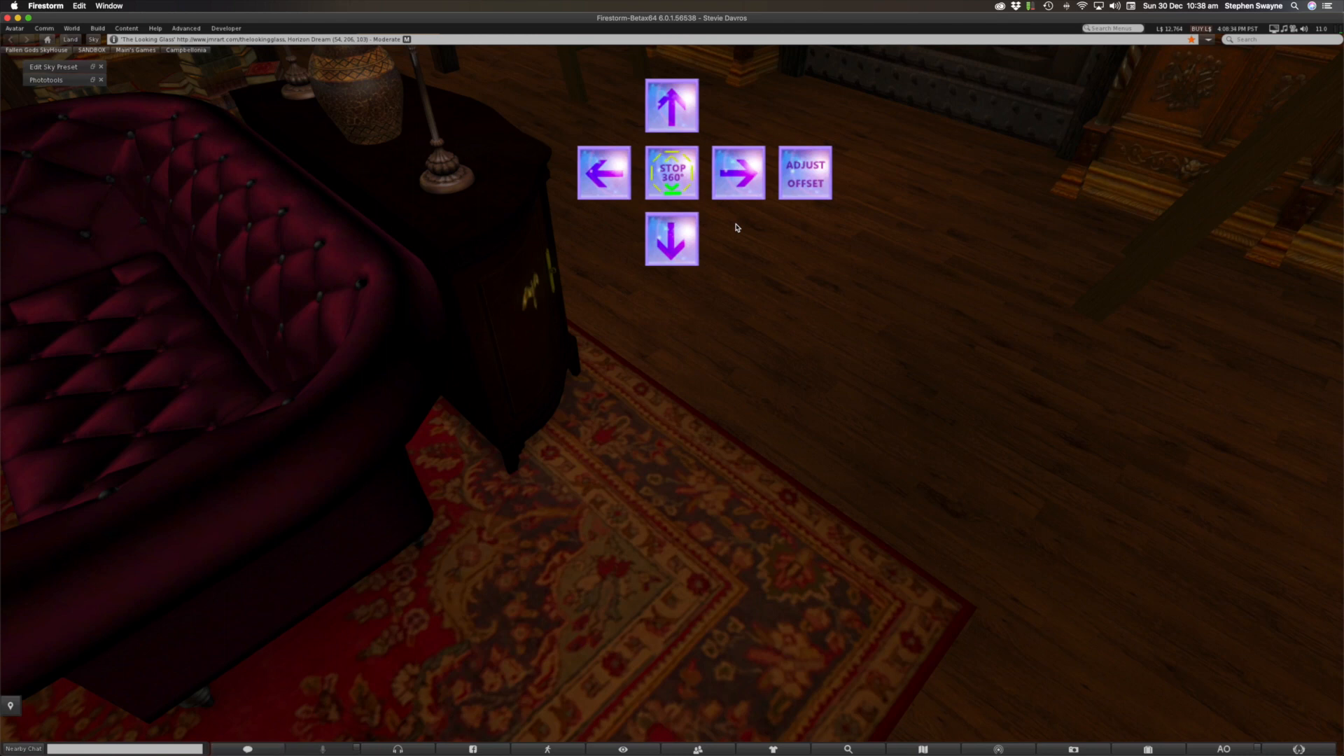
pyautogui.click(744, 176)
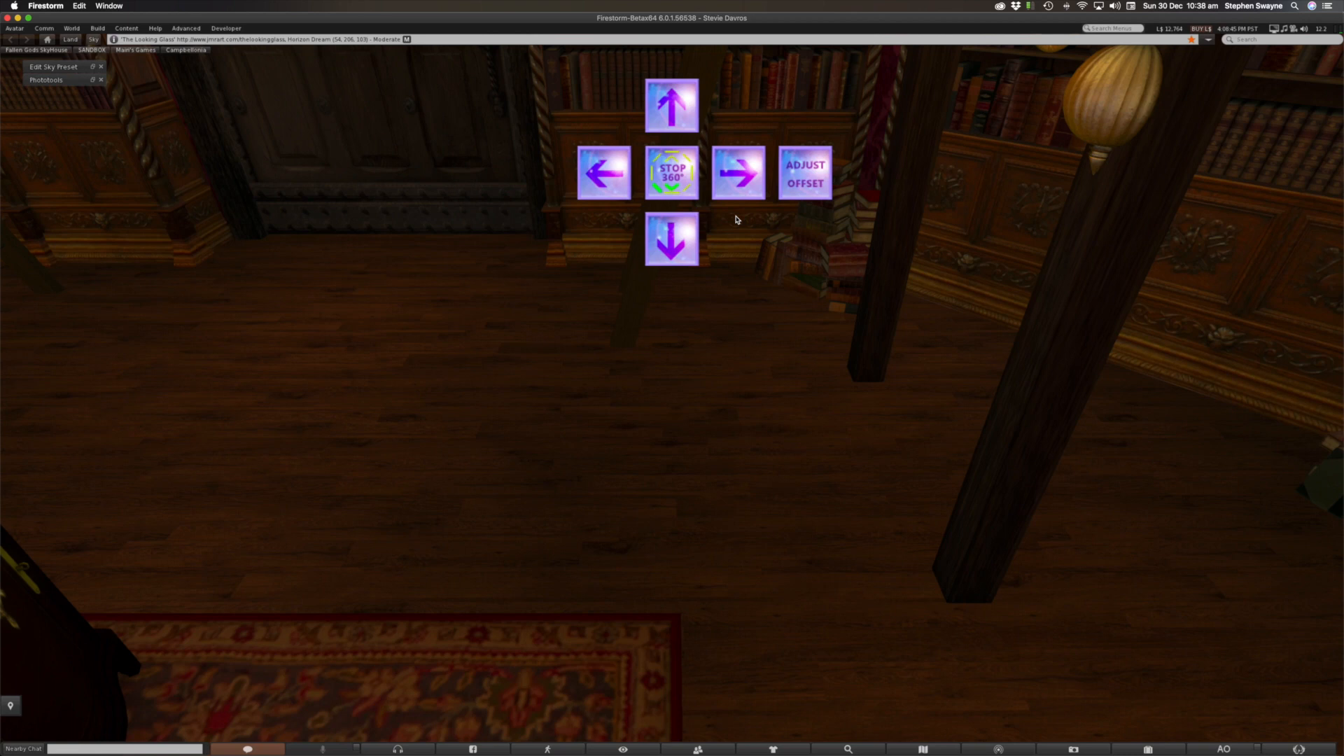
pyautogui.click(742, 173)
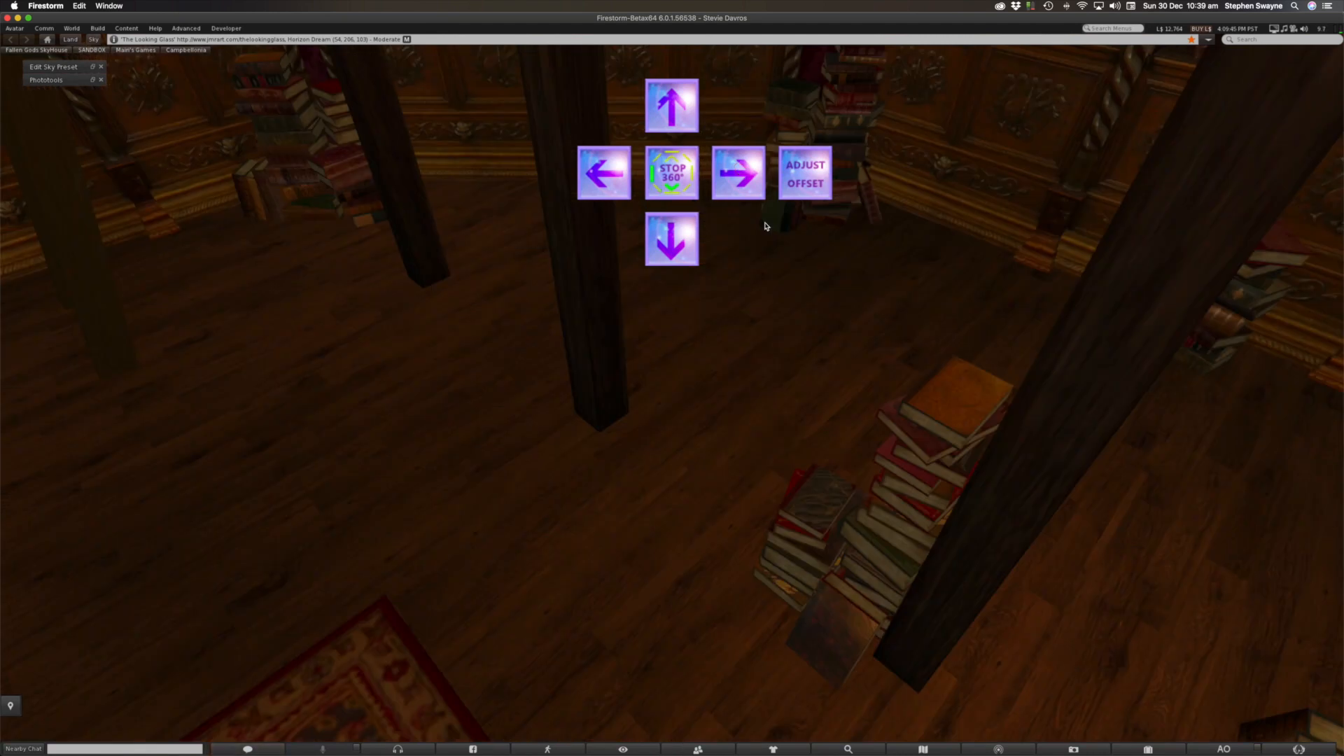
pyautogui.click(747, 177)
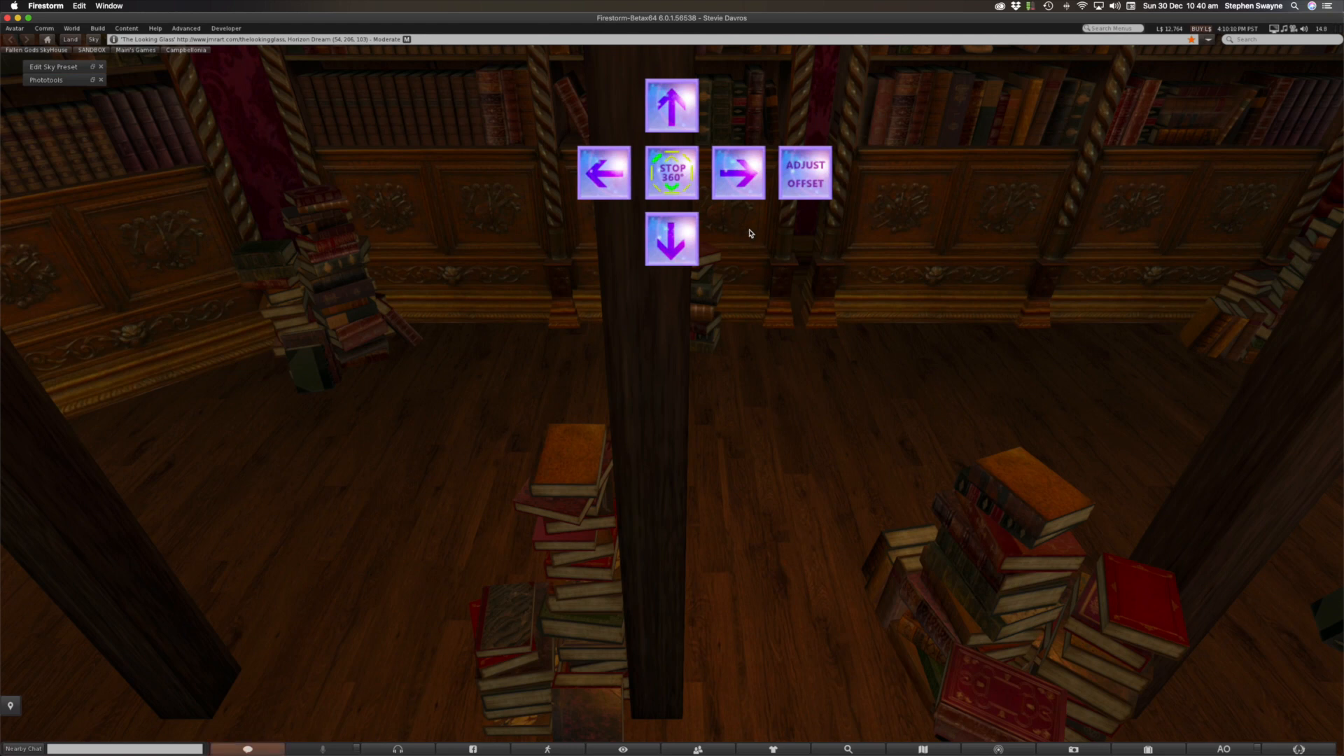
# - Face the camera to the floor and to the ceiling, snapshot both views, and return to the first eye-level view
pyautogui.click(744, 175)
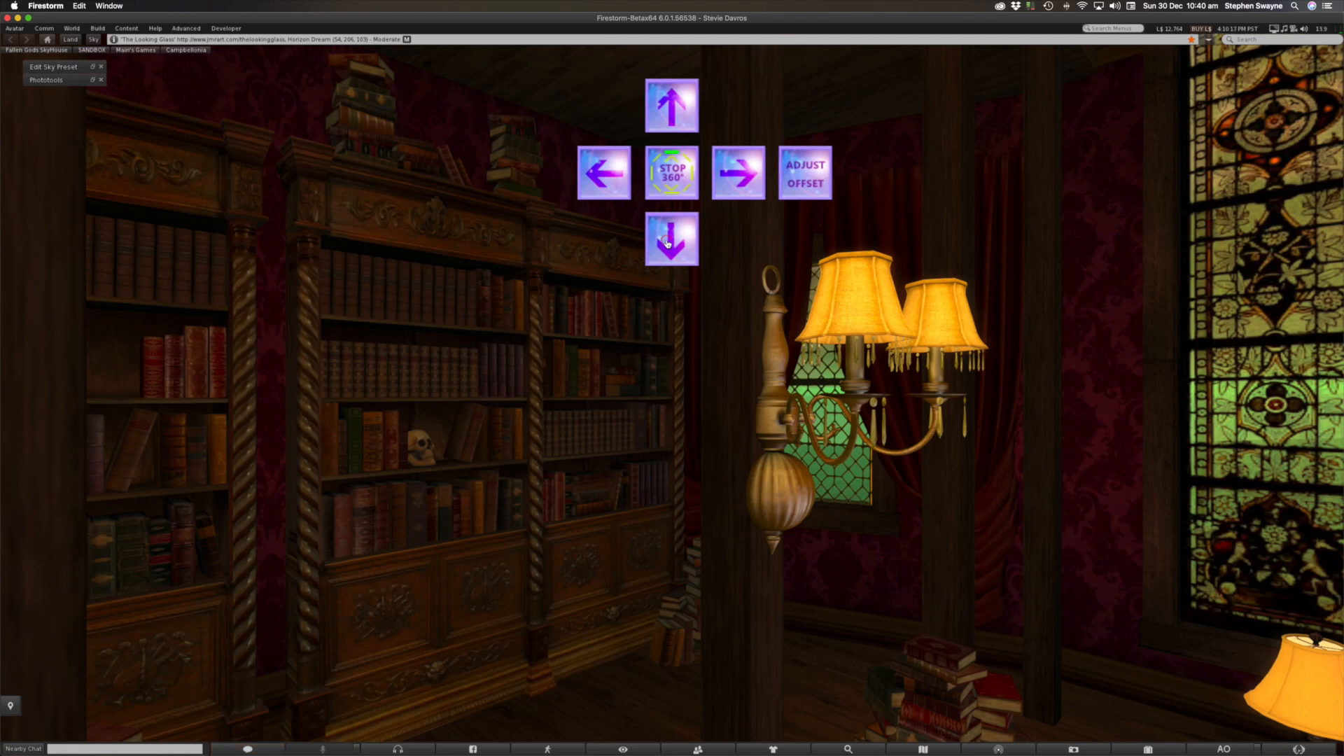
pyautogui.click(668, 243)
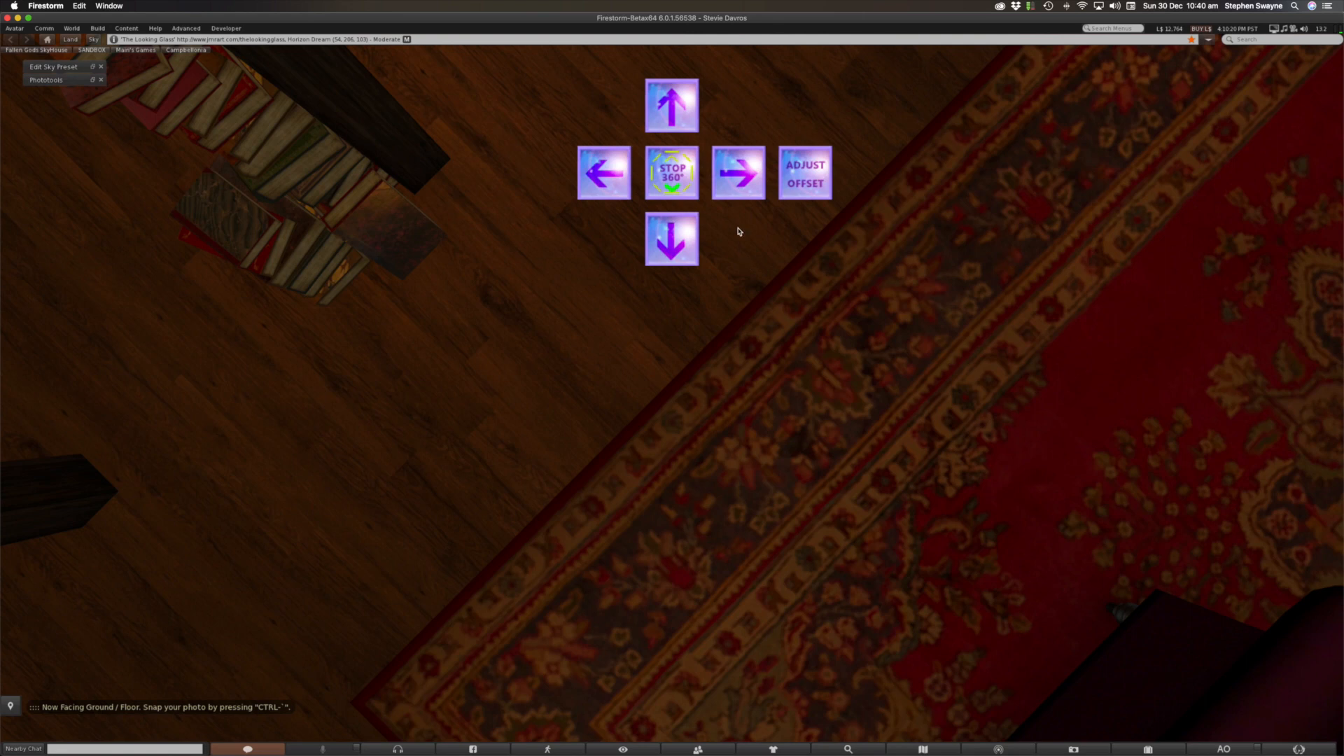
pyautogui.click(671, 110)
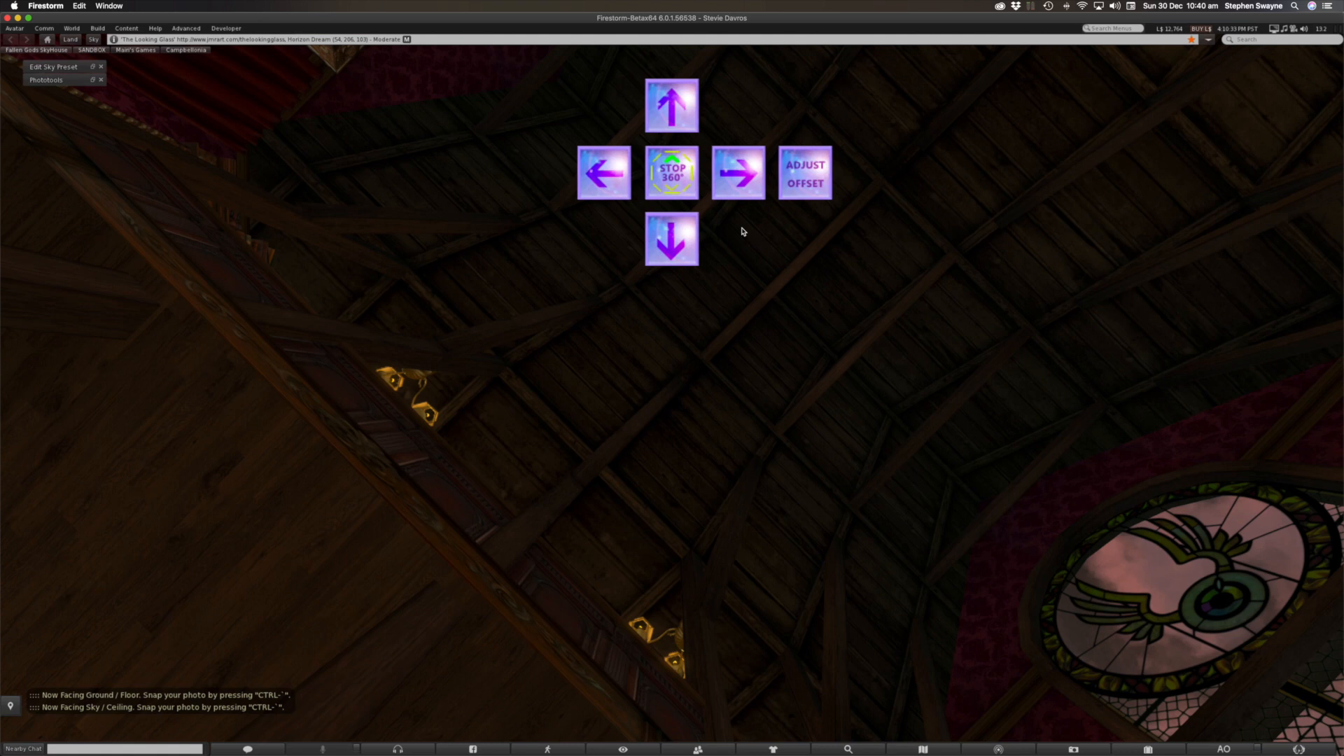
pyautogui.click(730, 176)
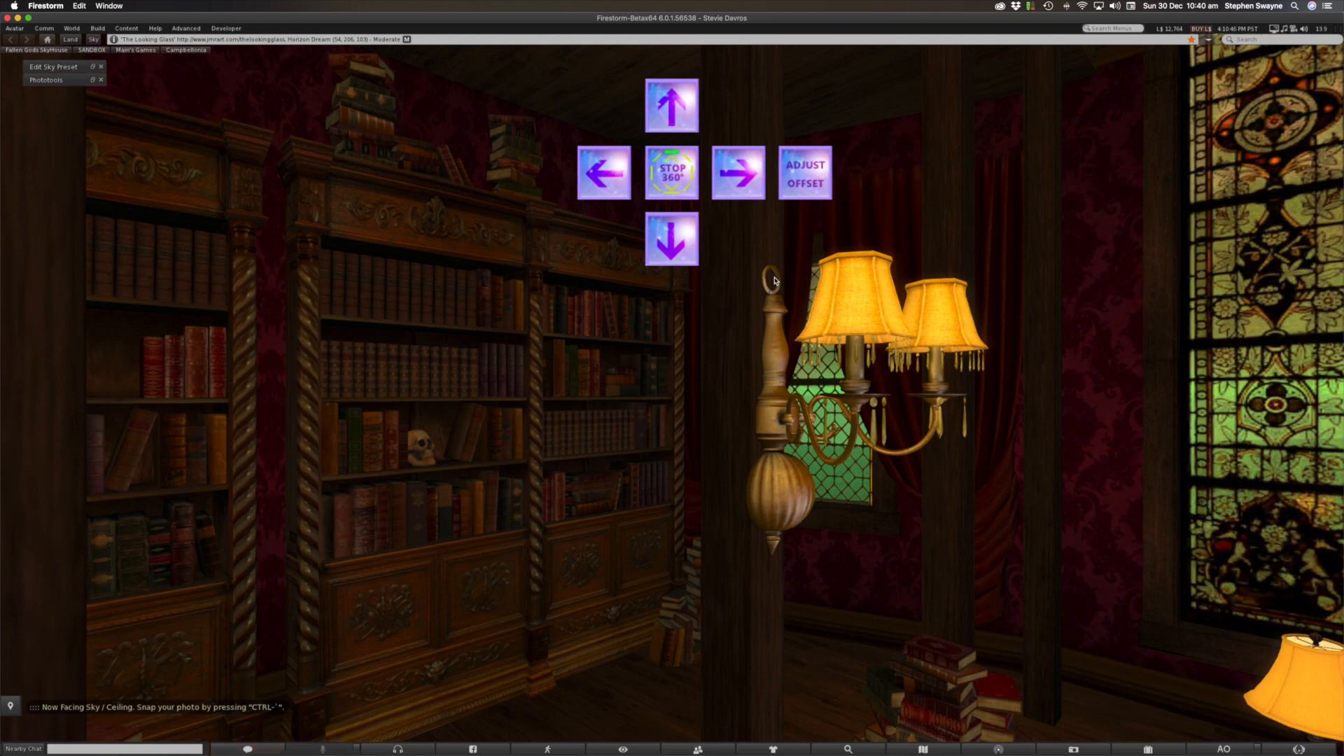
# - Switch to the Snapshots folder in Finder and open a quick preview of Snapshot_001.png
pyautogui.press('super+Tab')
pyautogui.press('super+Tab')
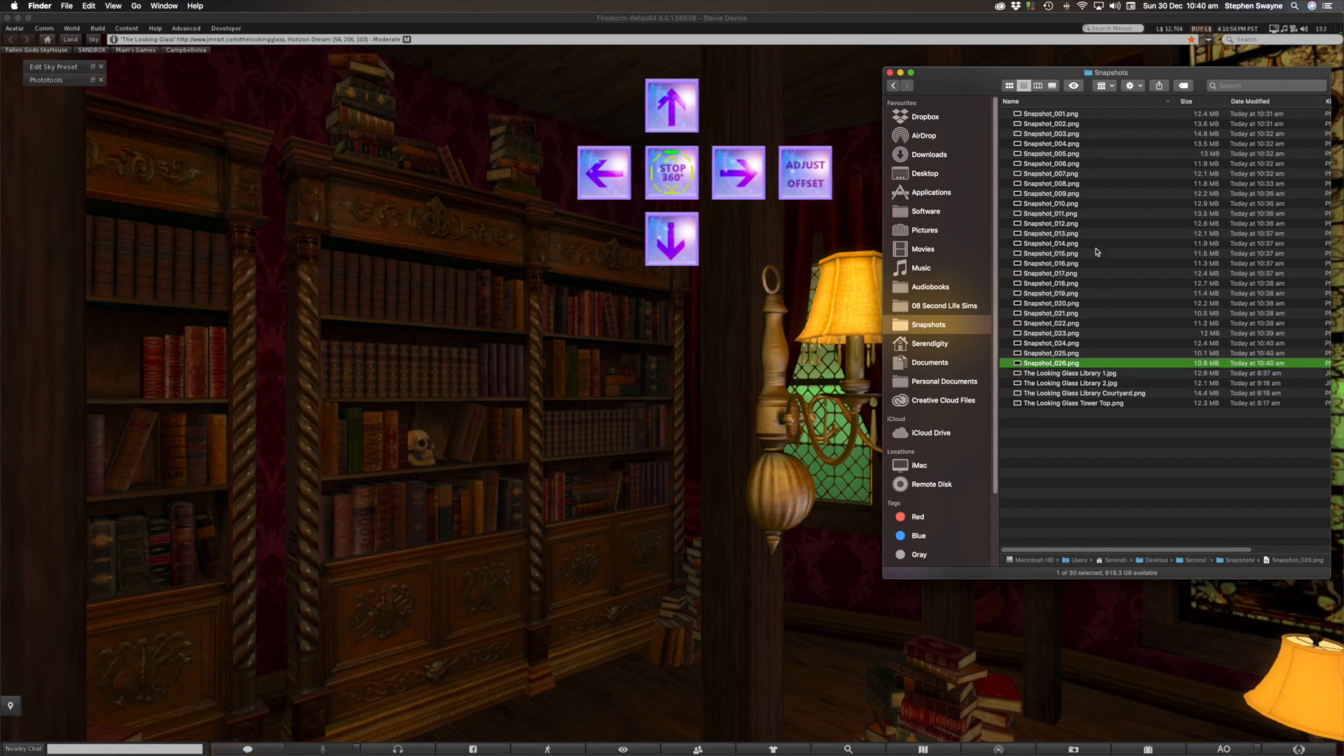
pyautogui.click(1089, 115)
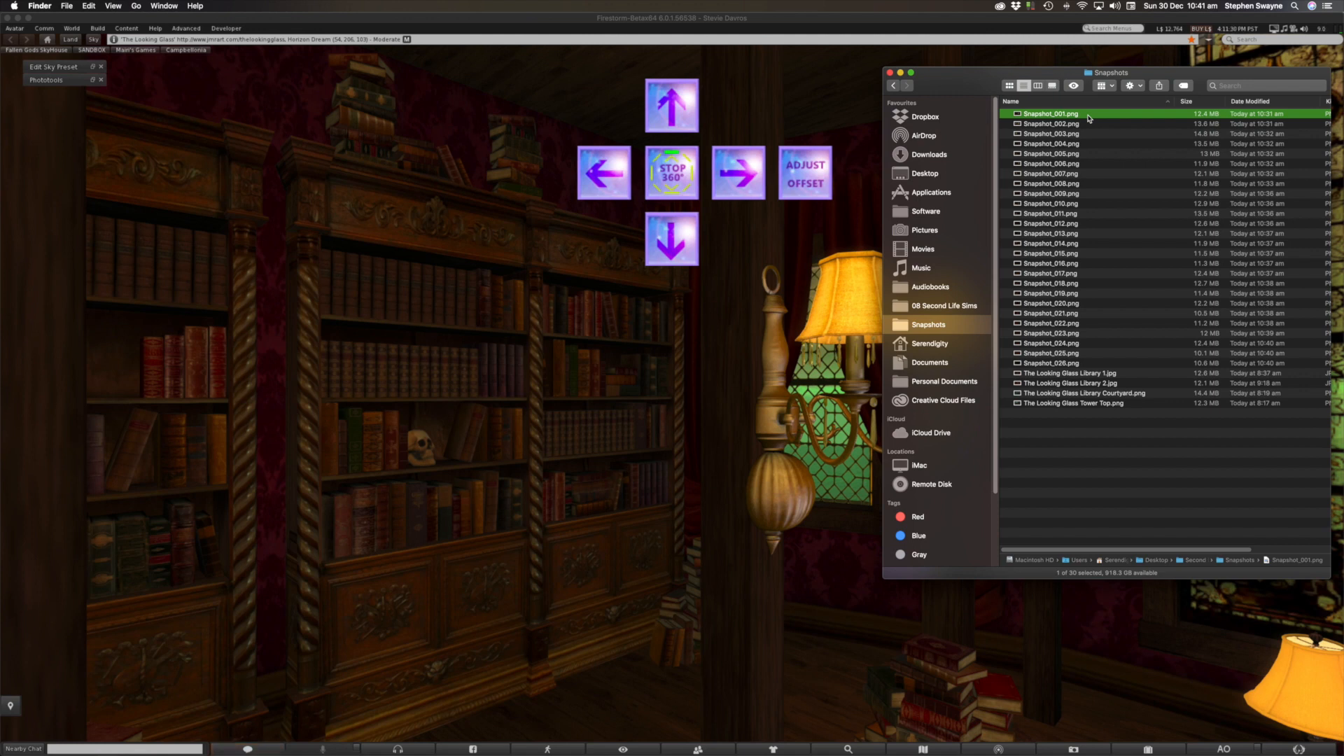
pyautogui.press('space')
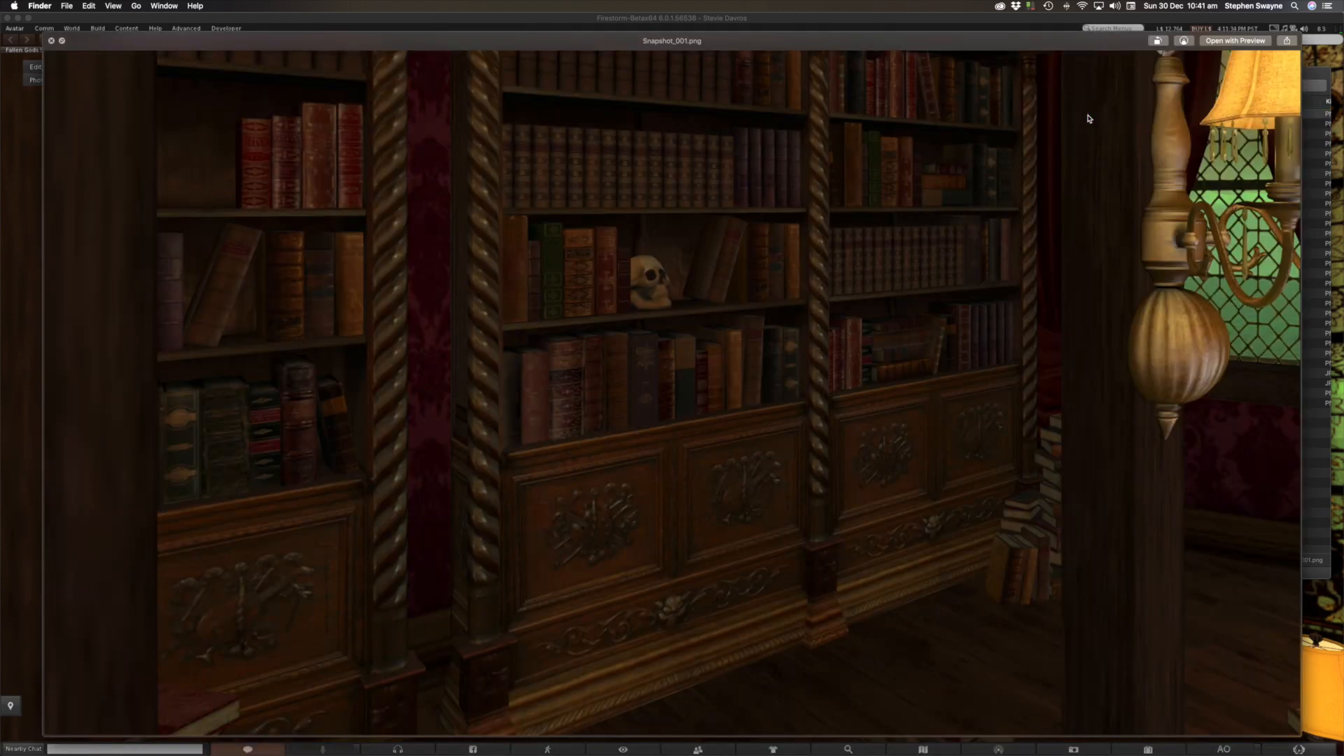
# - Check the remaining snapshots one by one through Snapshot_026.png in the preview, then close it
pyautogui.press('Down')
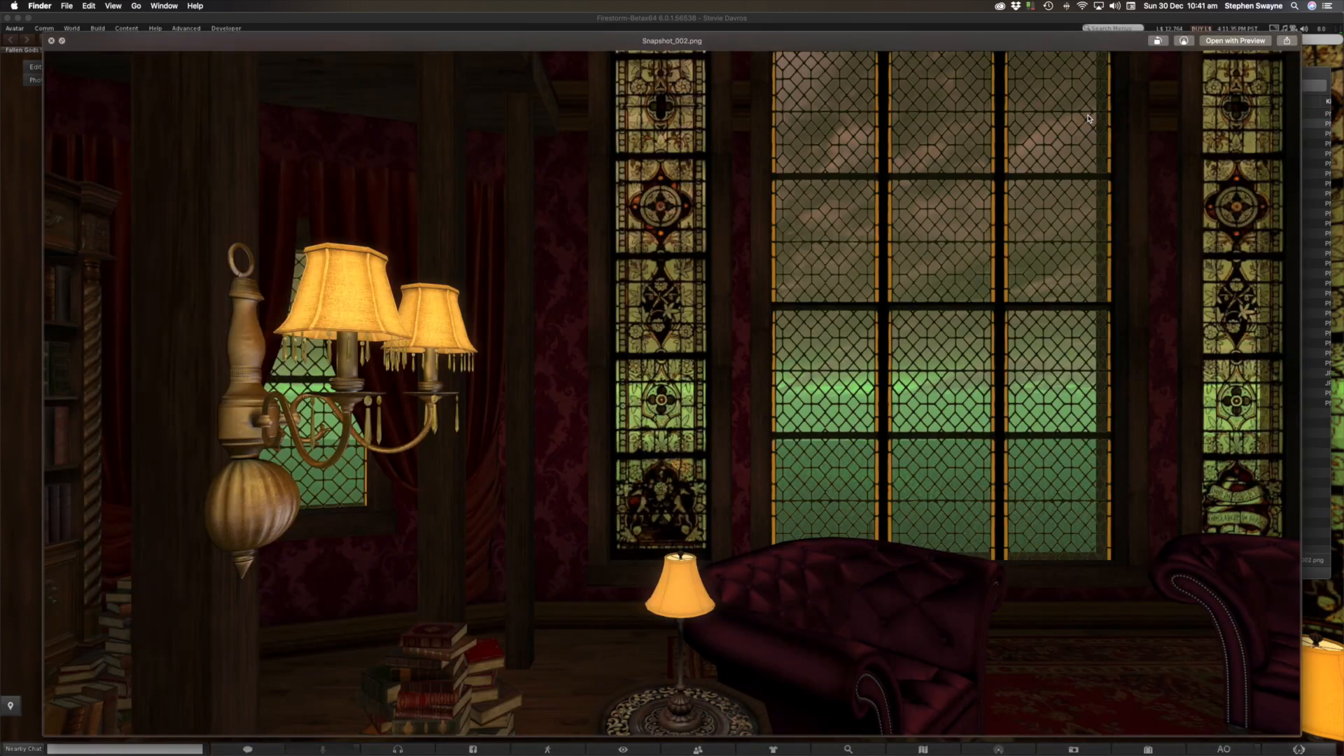
pyautogui.press('Down')
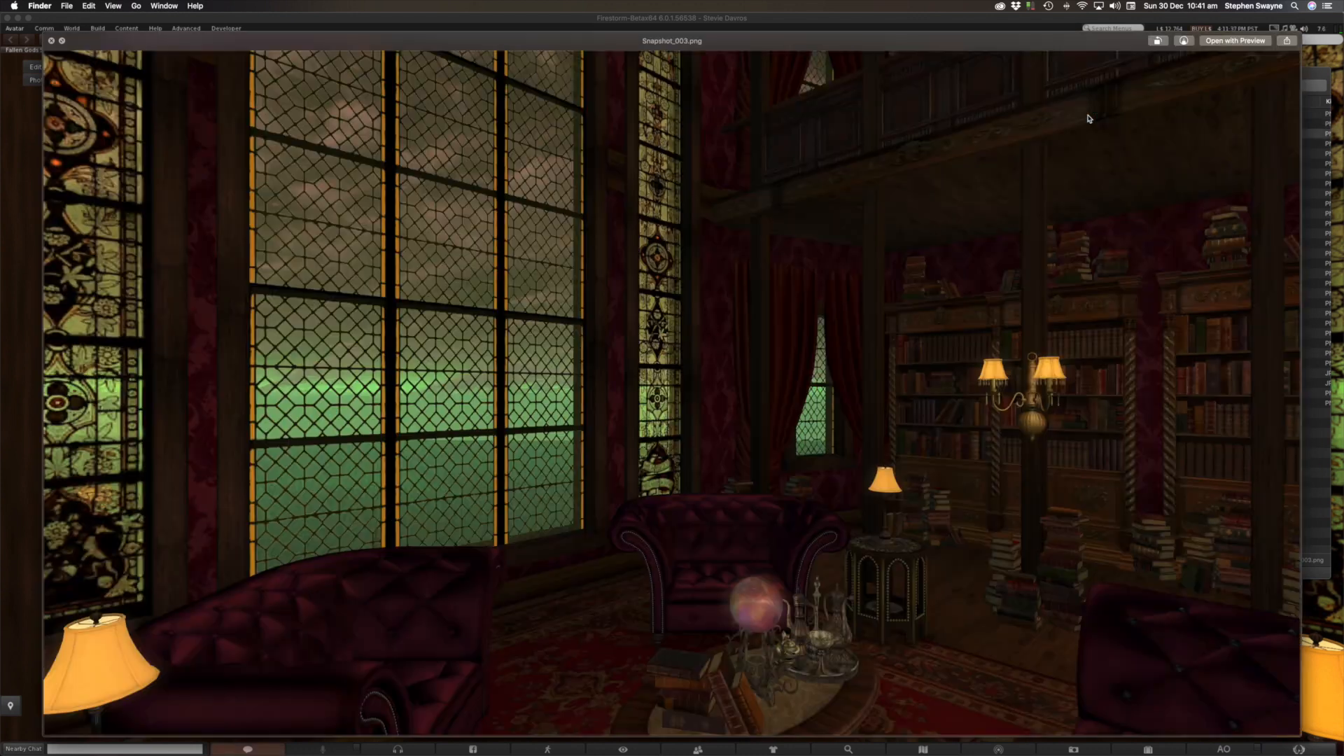
pyautogui.press('Down')
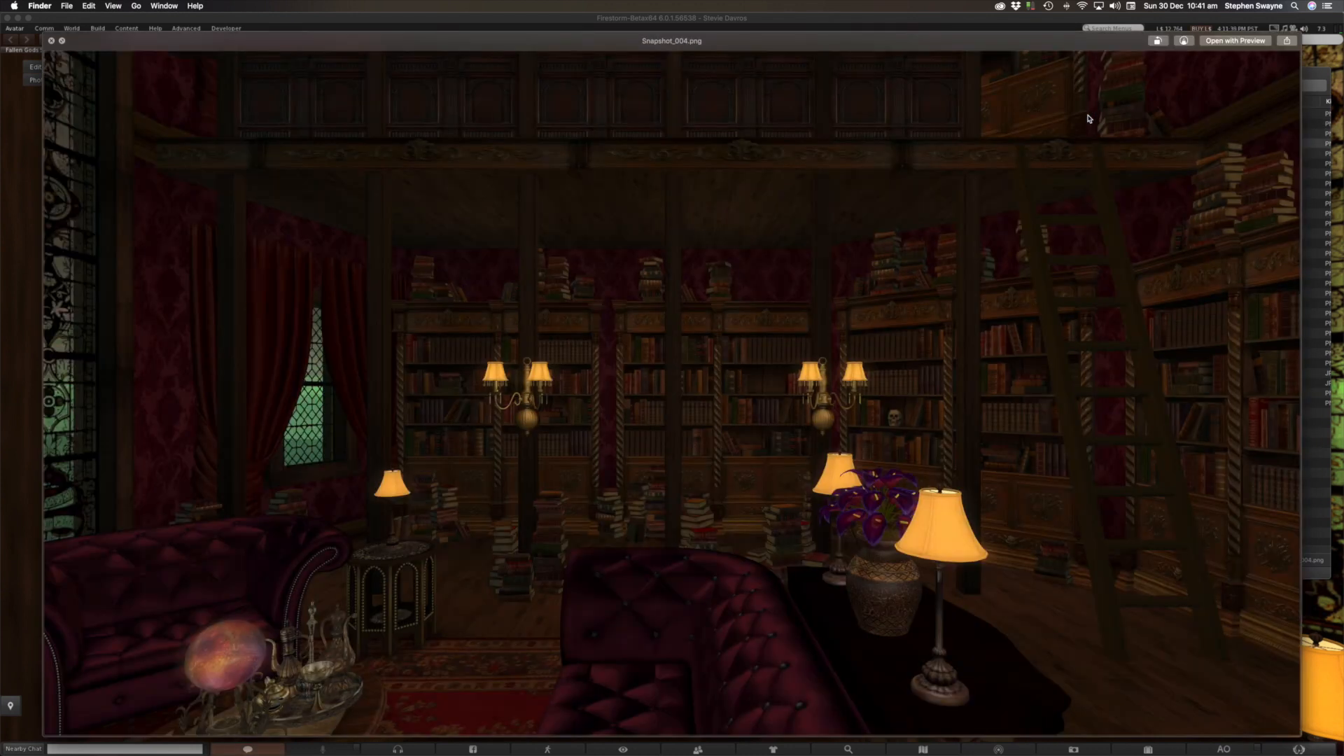
pyautogui.press('Down')
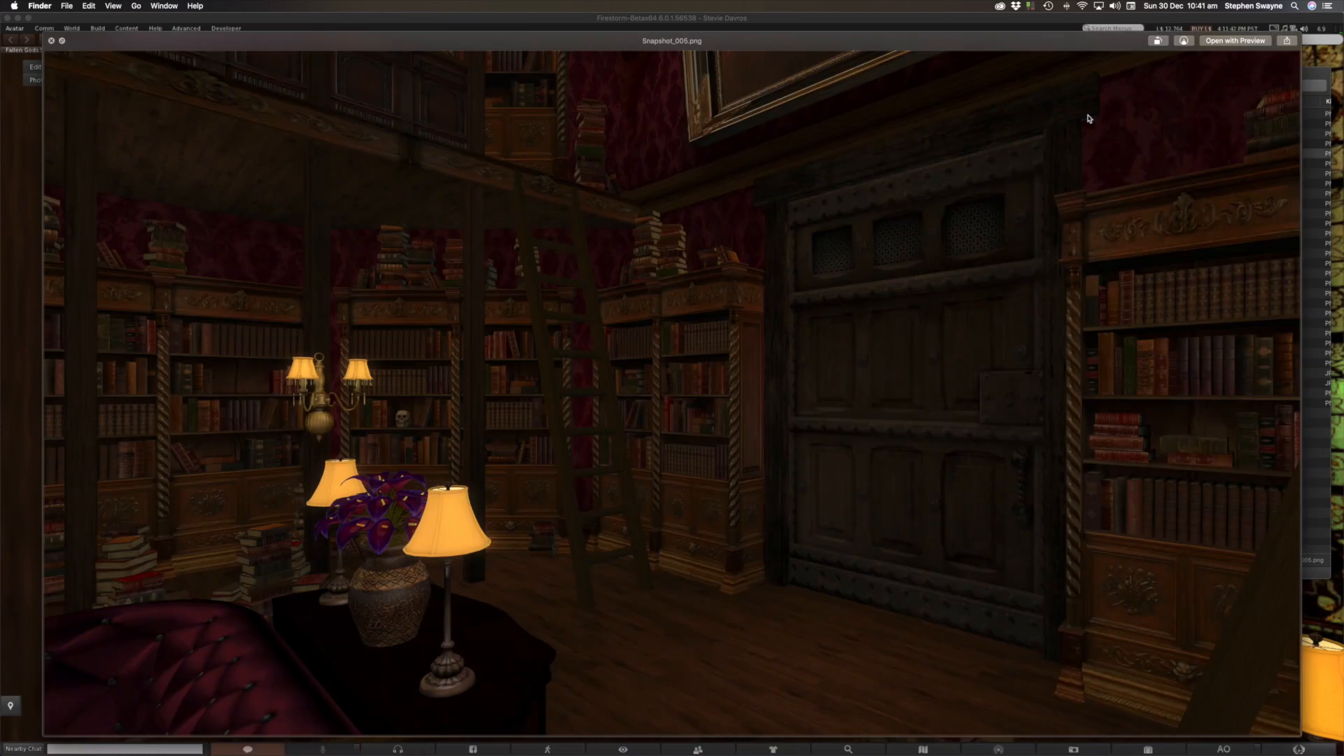
pyautogui.press('Down')
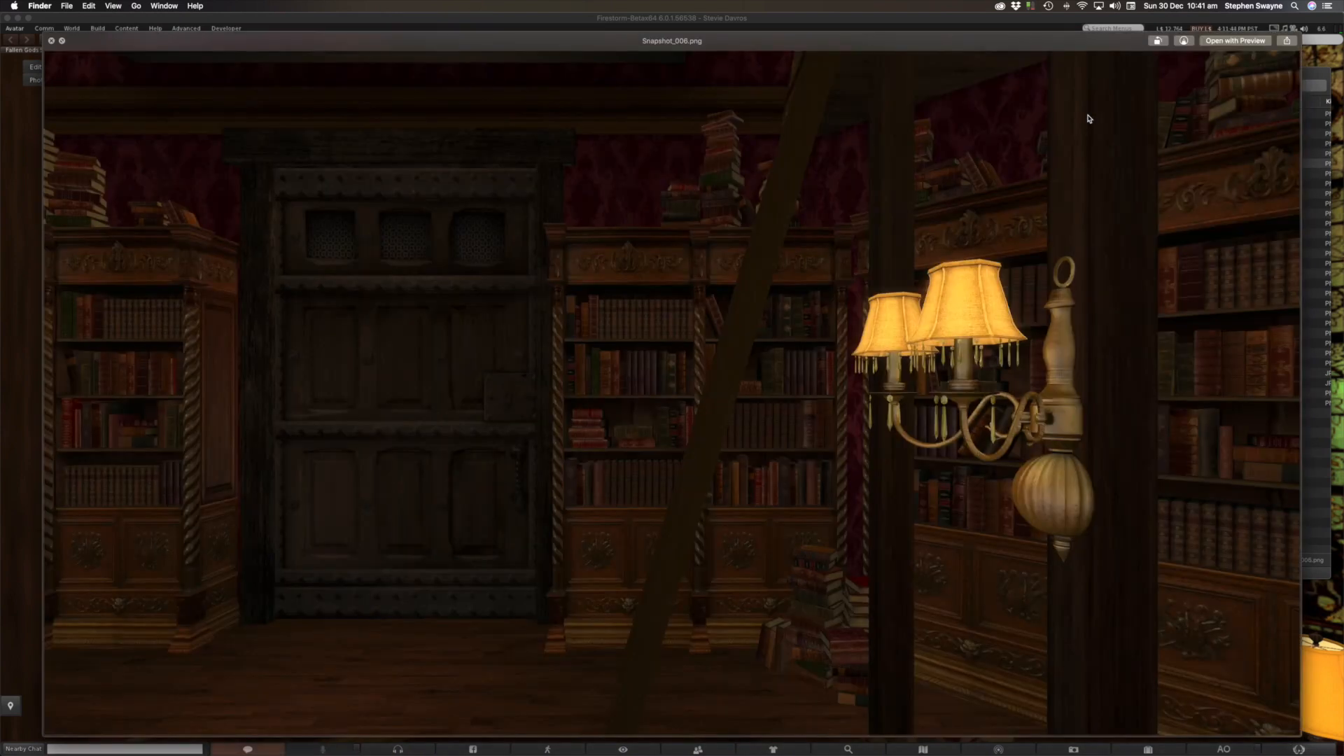
pyautogui.press('Down')
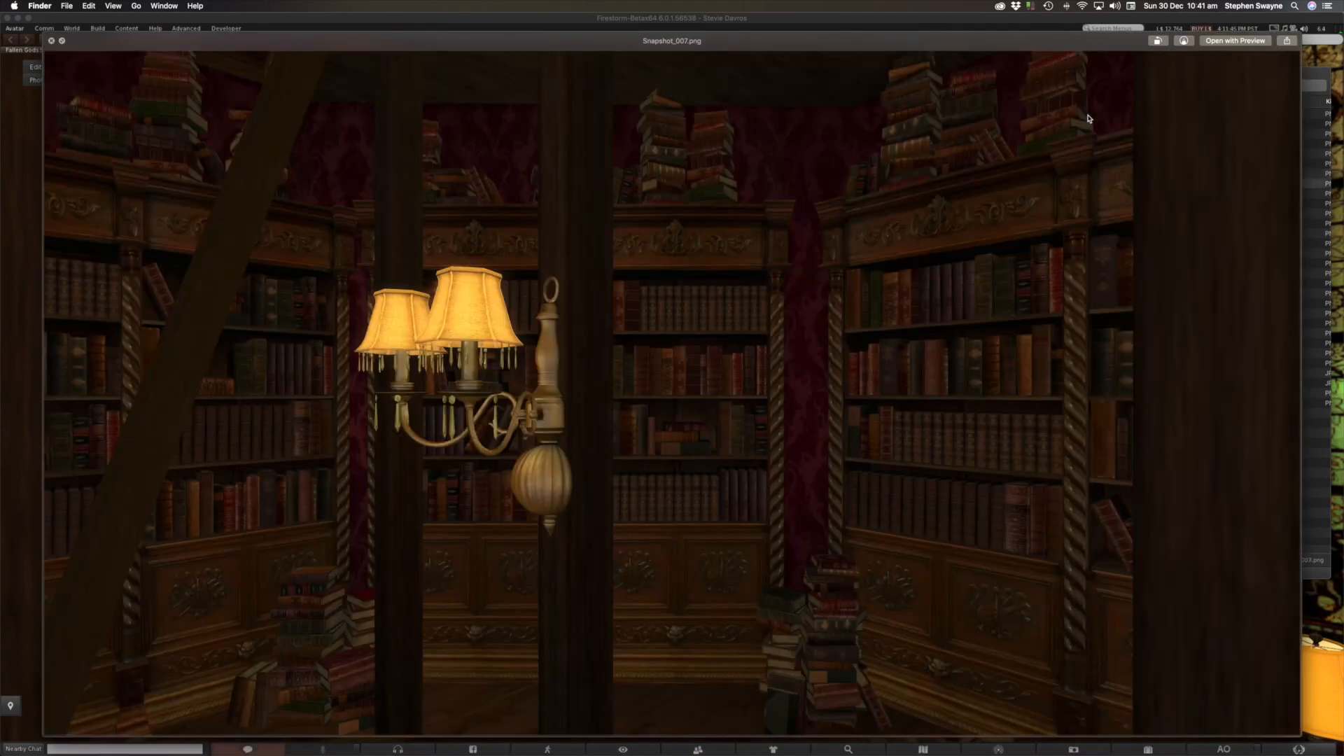
pyautogui.press('Down')
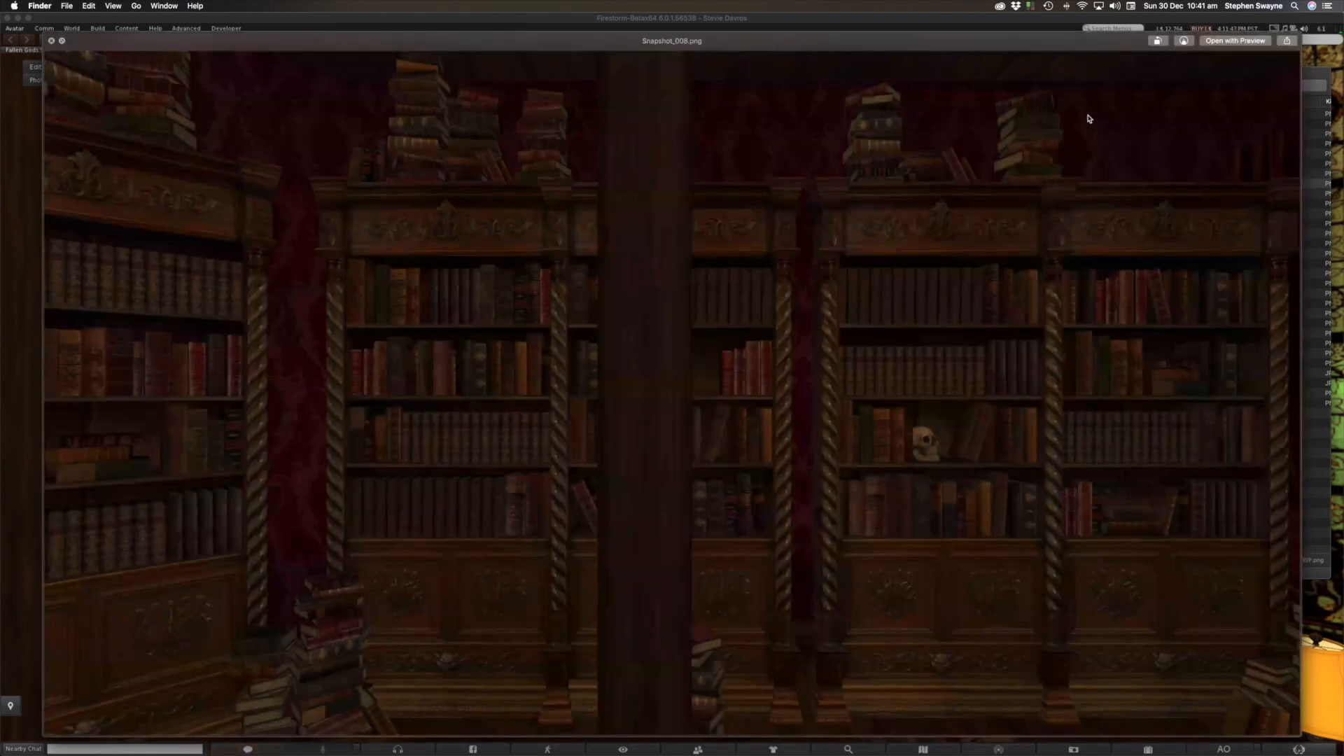
pyautogui.press('Down')
pyautogui.press('Down')
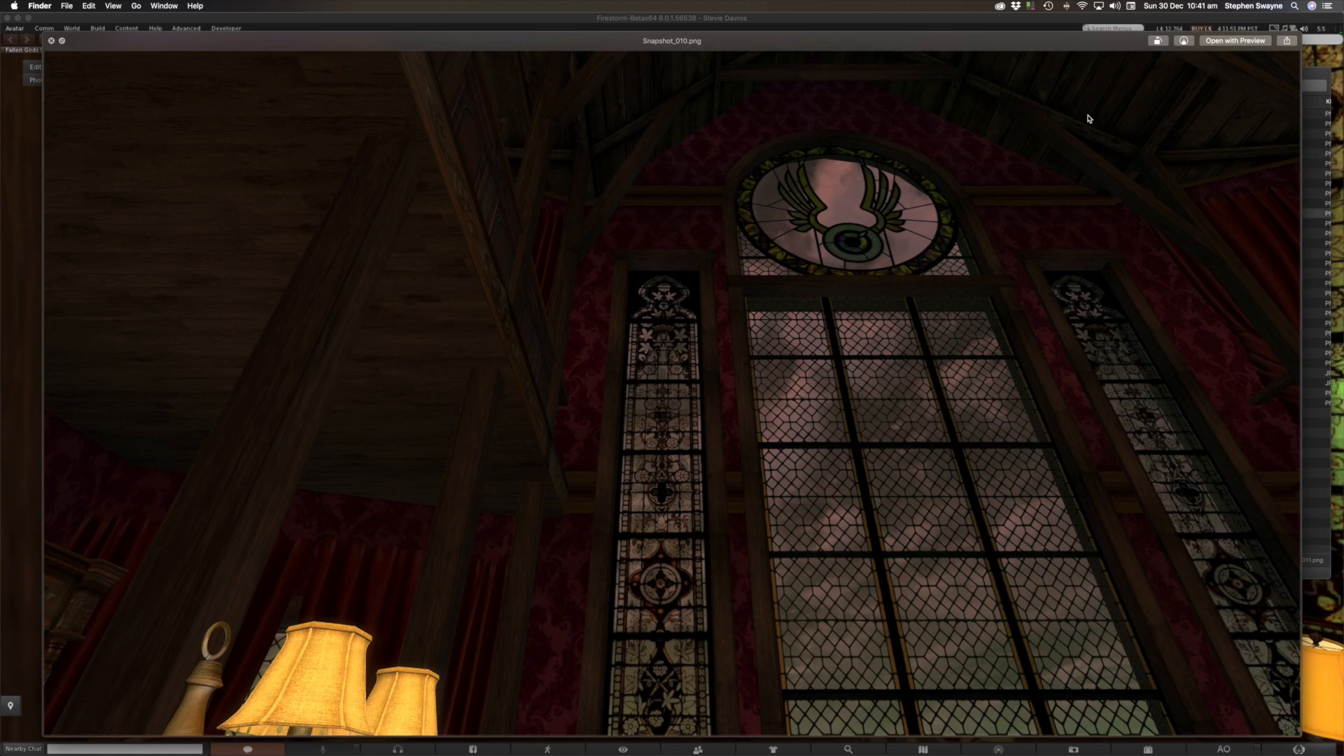
pyautogui.press('Down')
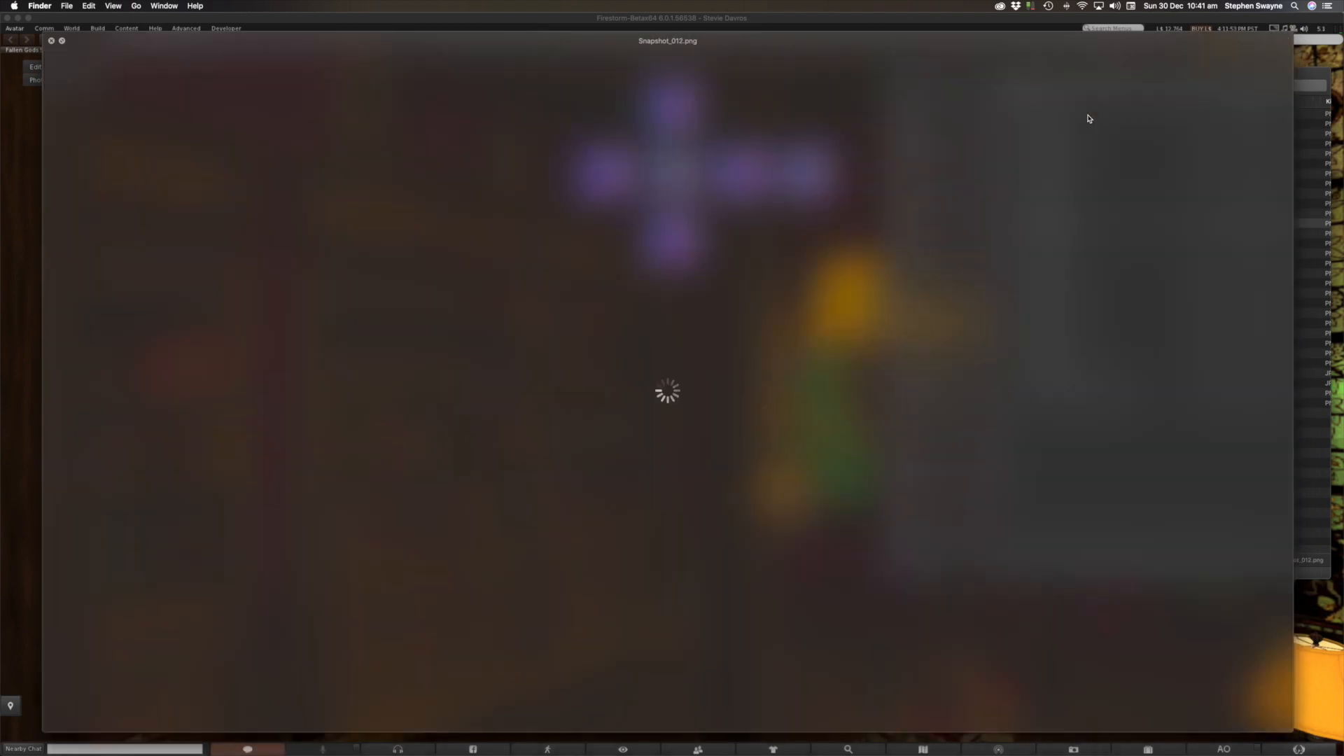
pyautogui.press('Down')
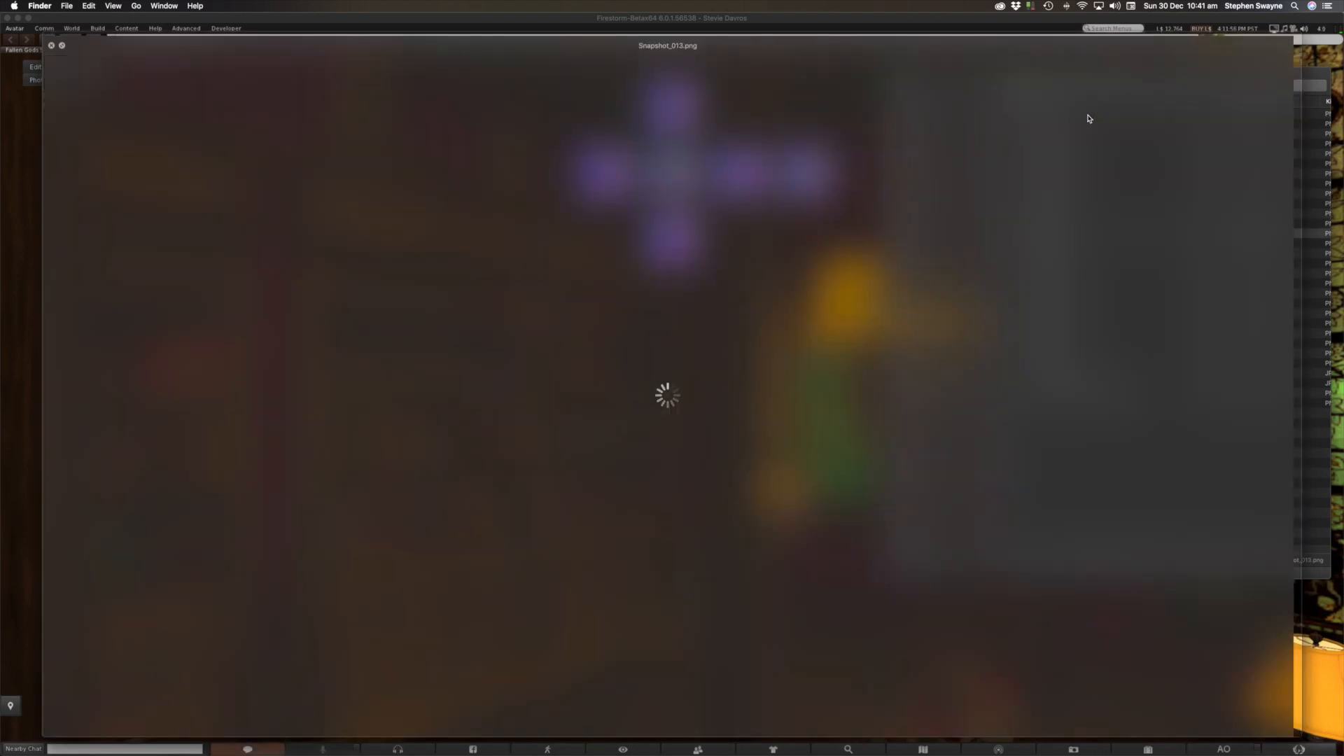
pyautogui.press('Down')
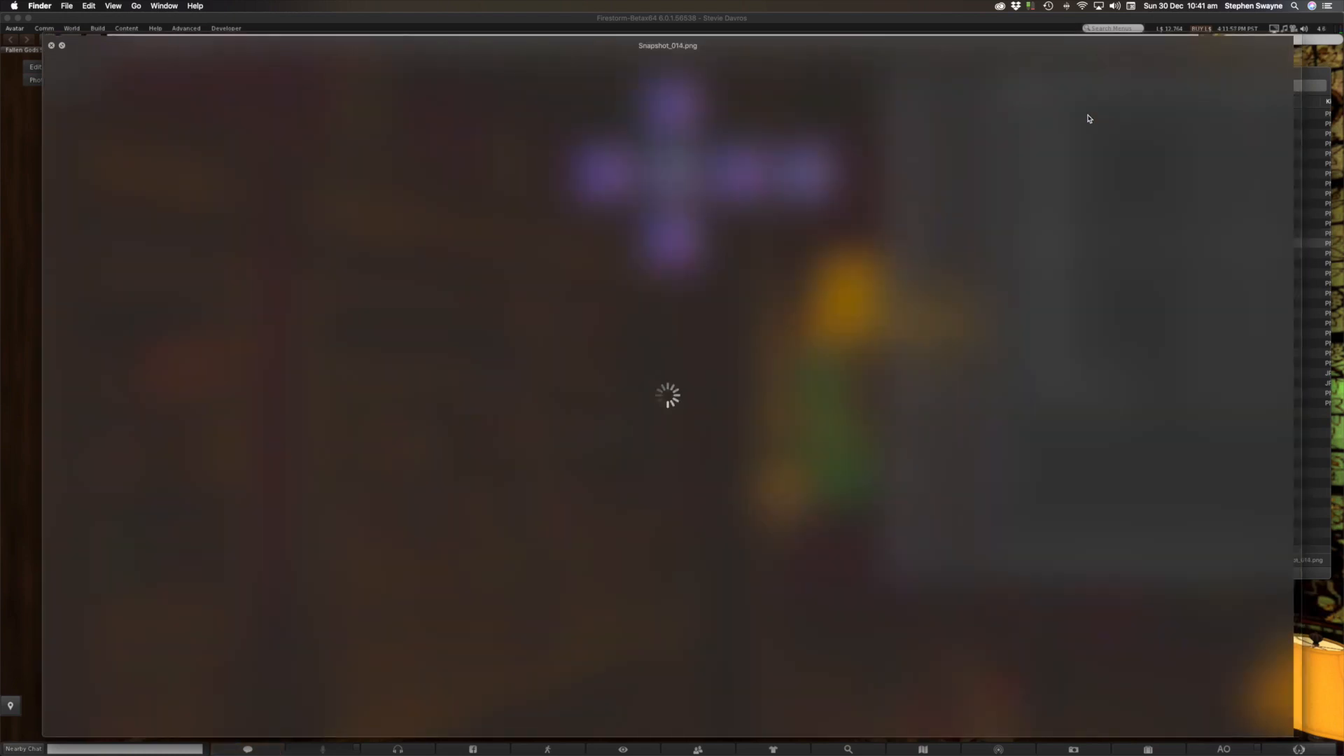
pyautogui.press('Down')
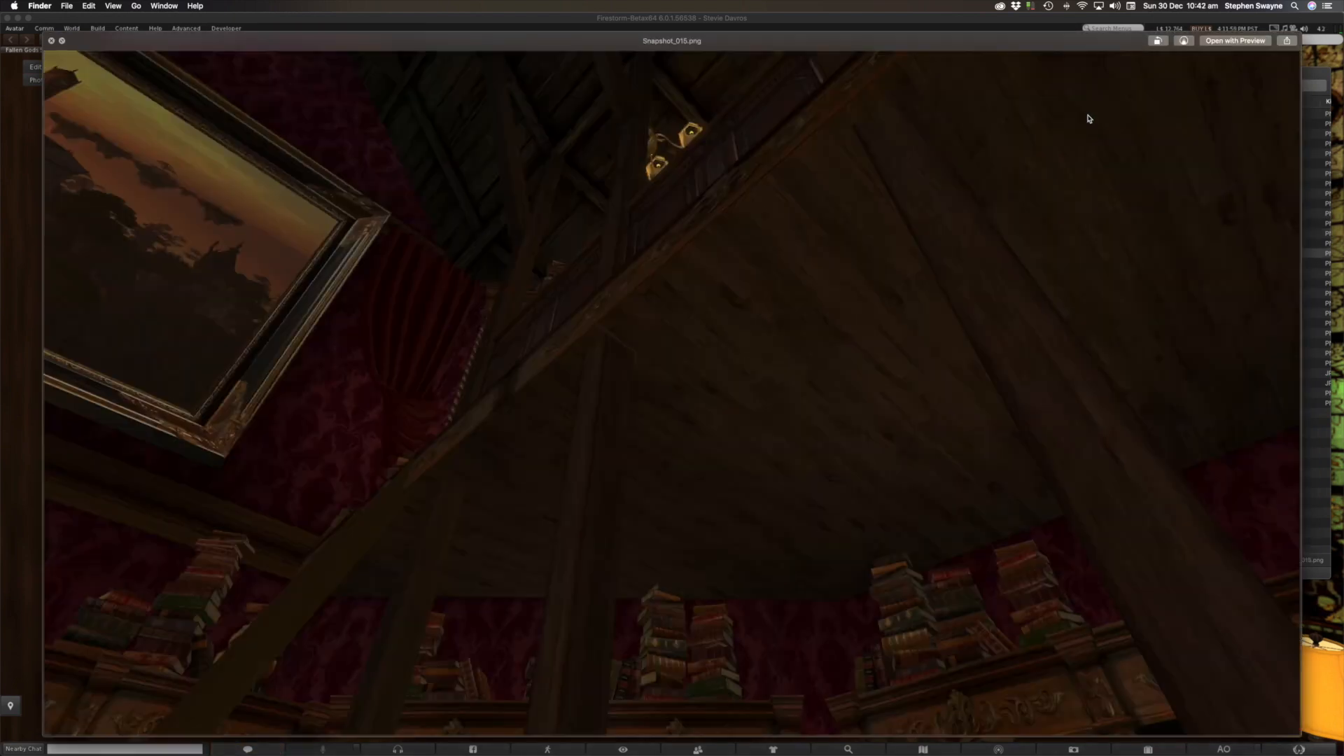
pyautogui.press('Down')
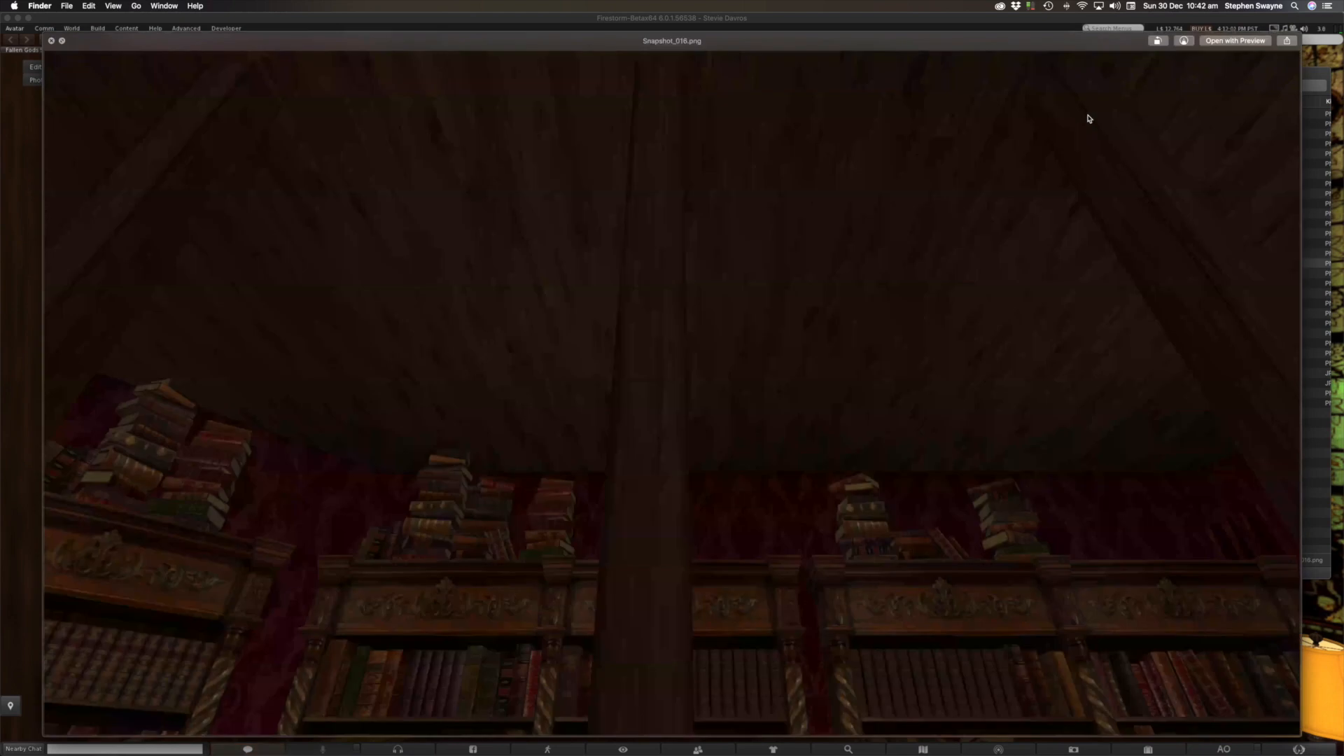
pyautogui.press('Down')
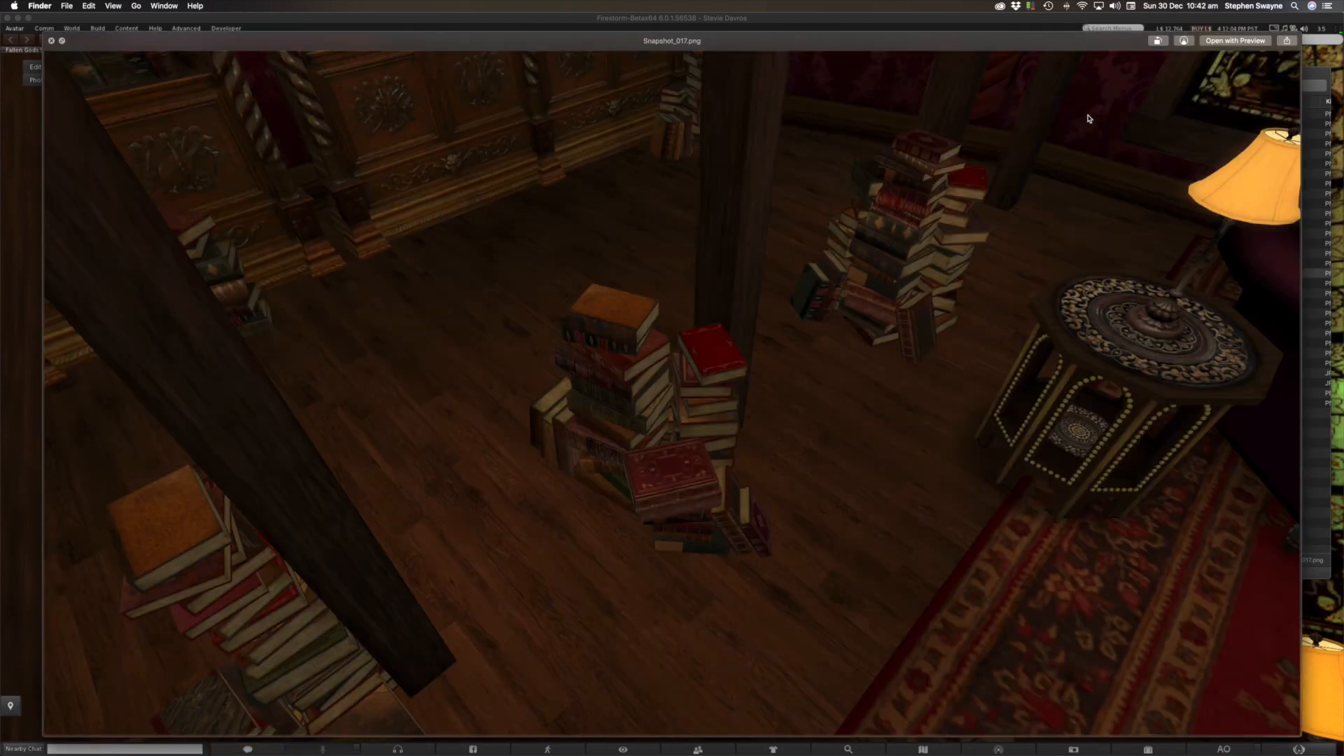
pyautogui.press('Down')
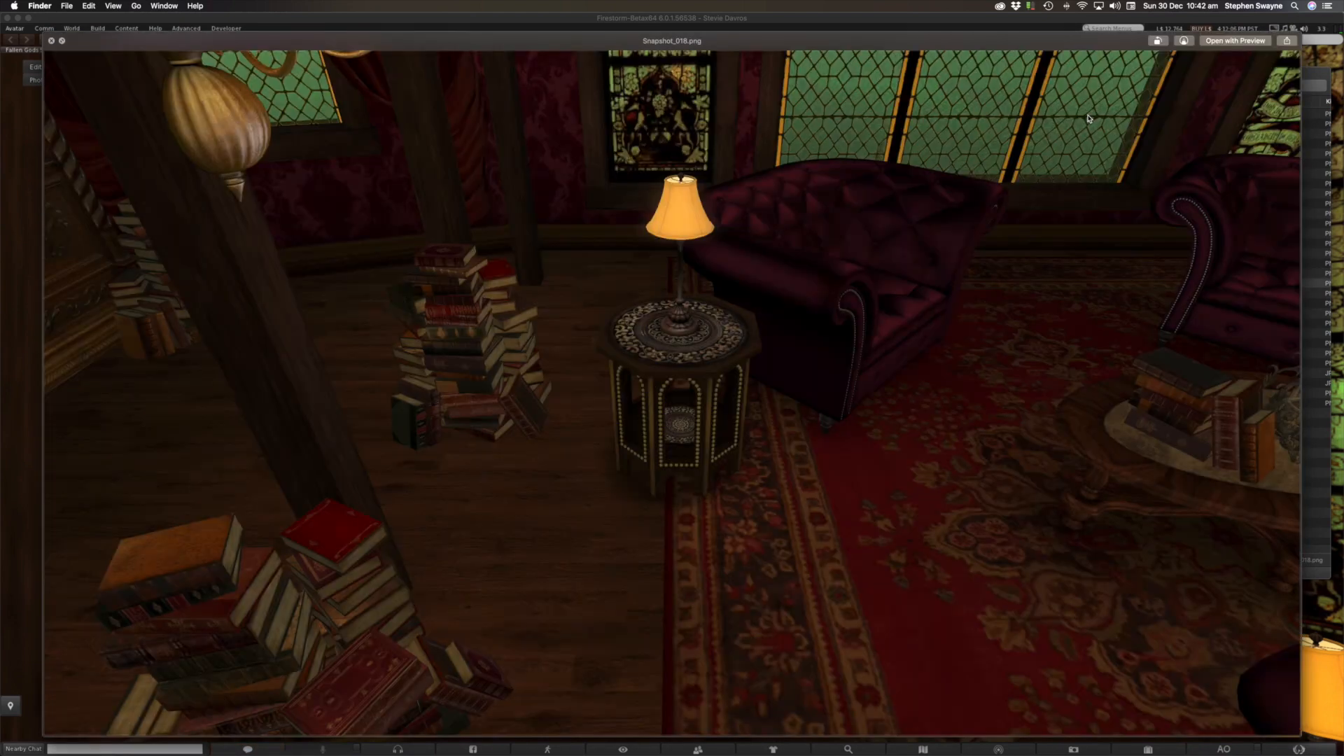
pyautogui.press('Down')
pyautogui.press('Down')
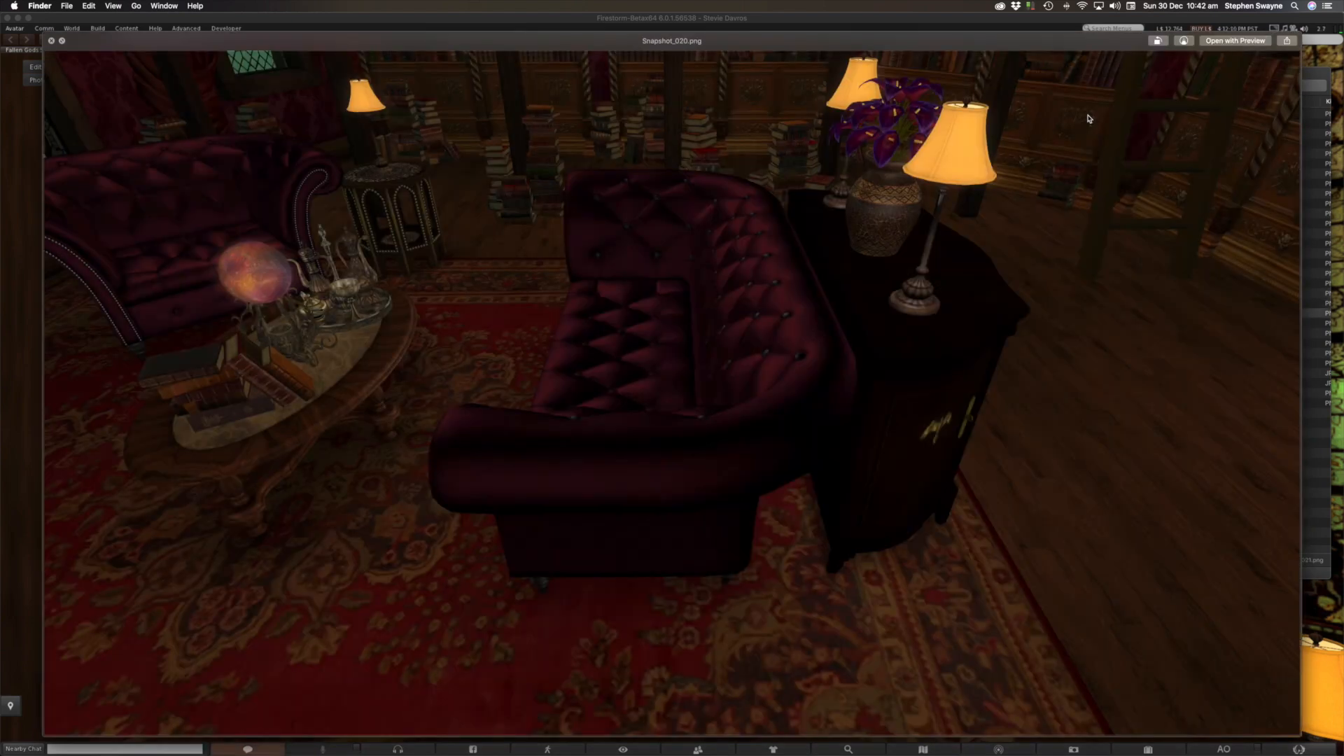
pyautogui.press('Down')
pyautogui.press('Down')
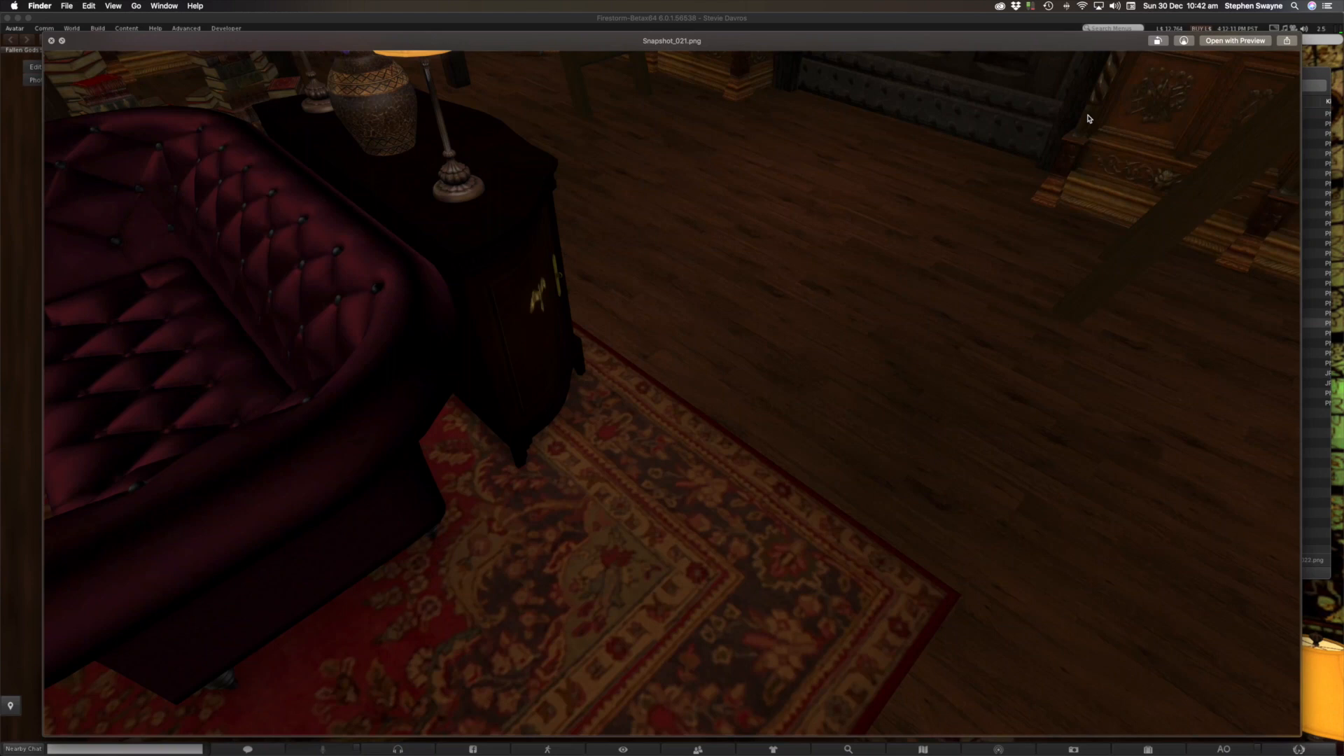
pyautogui.press('Down')
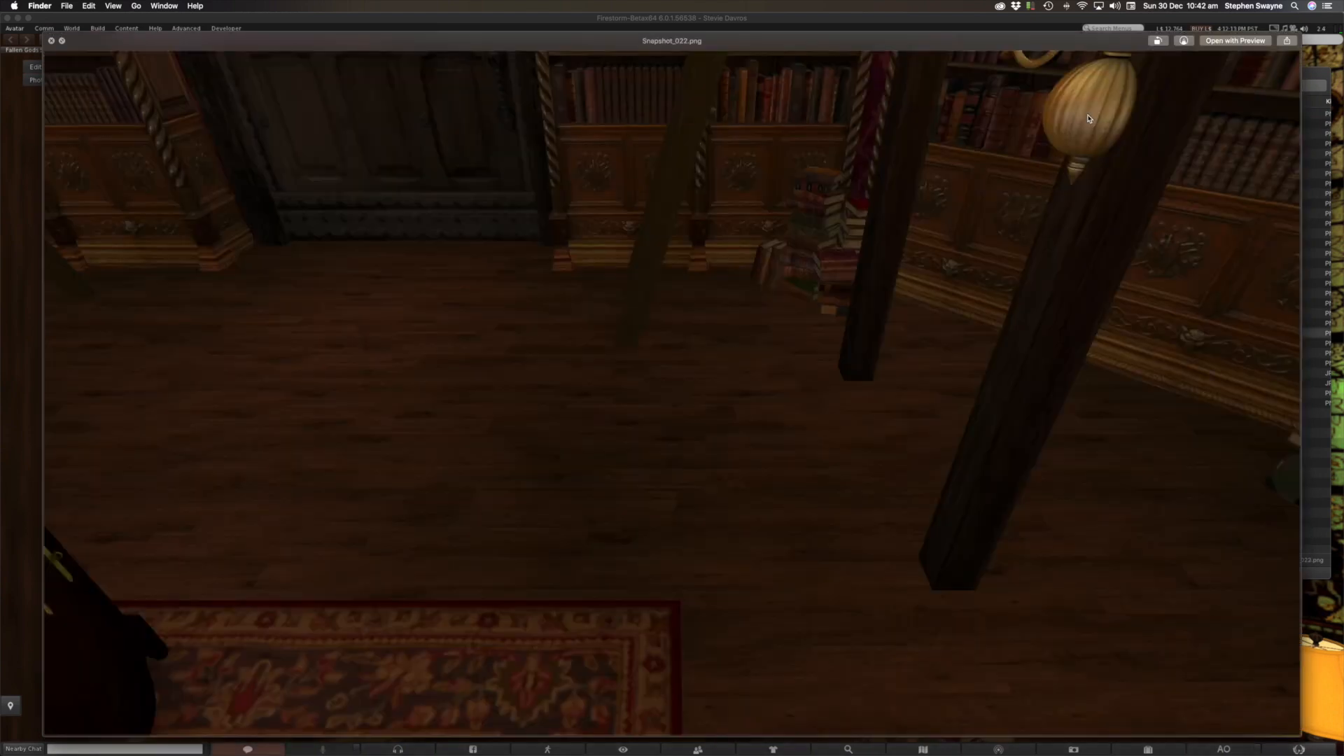
pyautogui.press('Down')
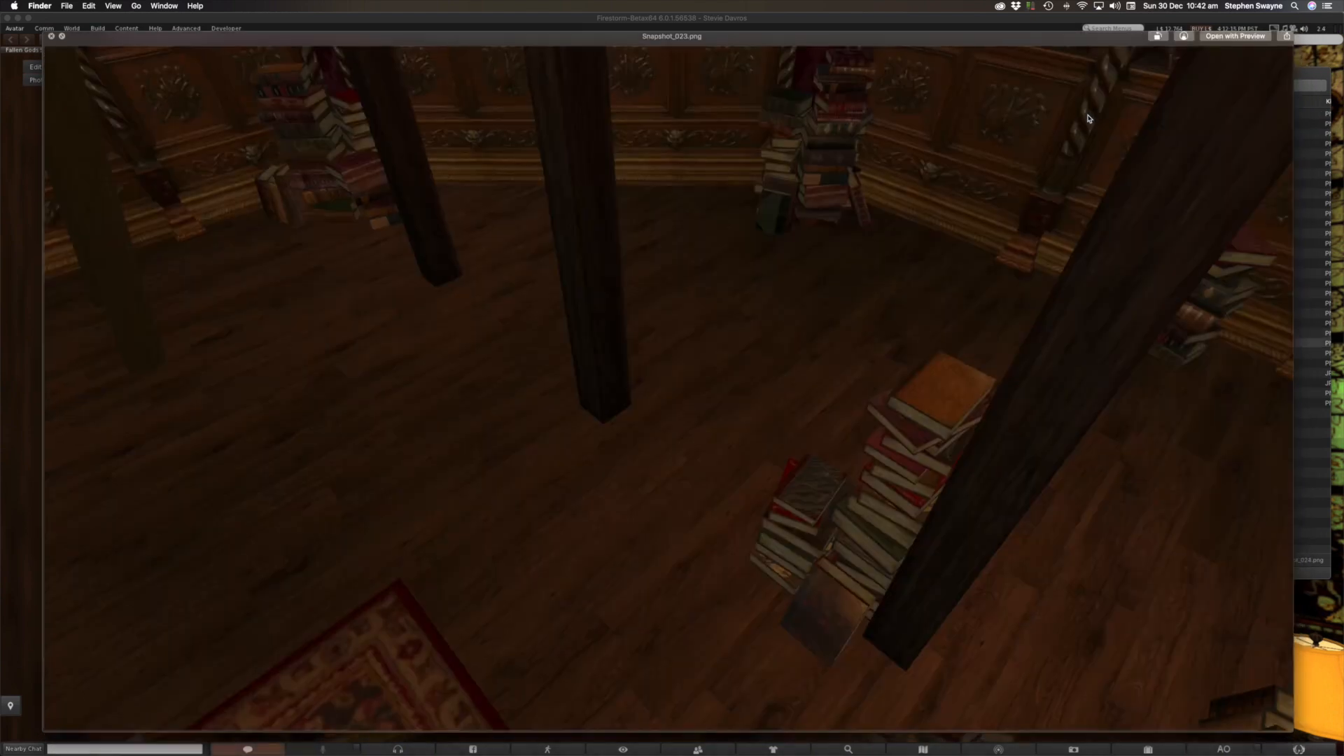
pyautogui.press('Down')
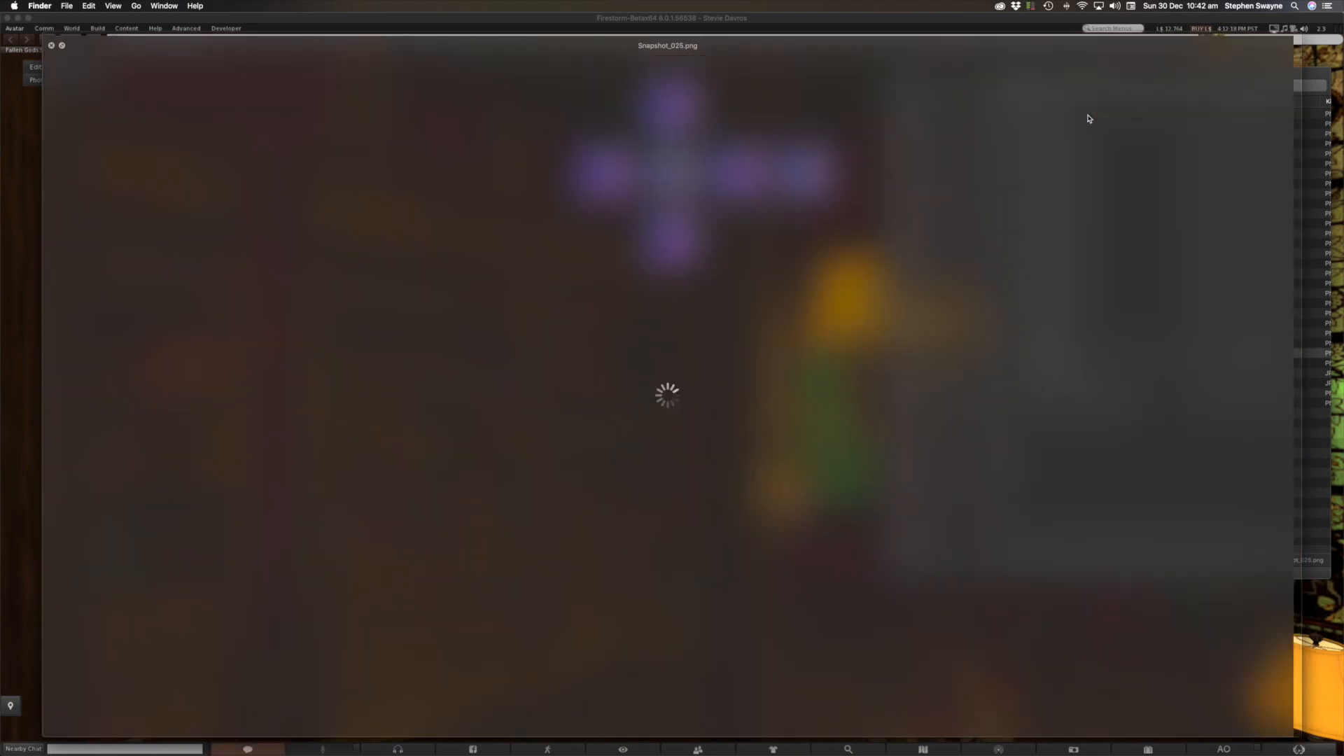
pyautogui.press('Down')
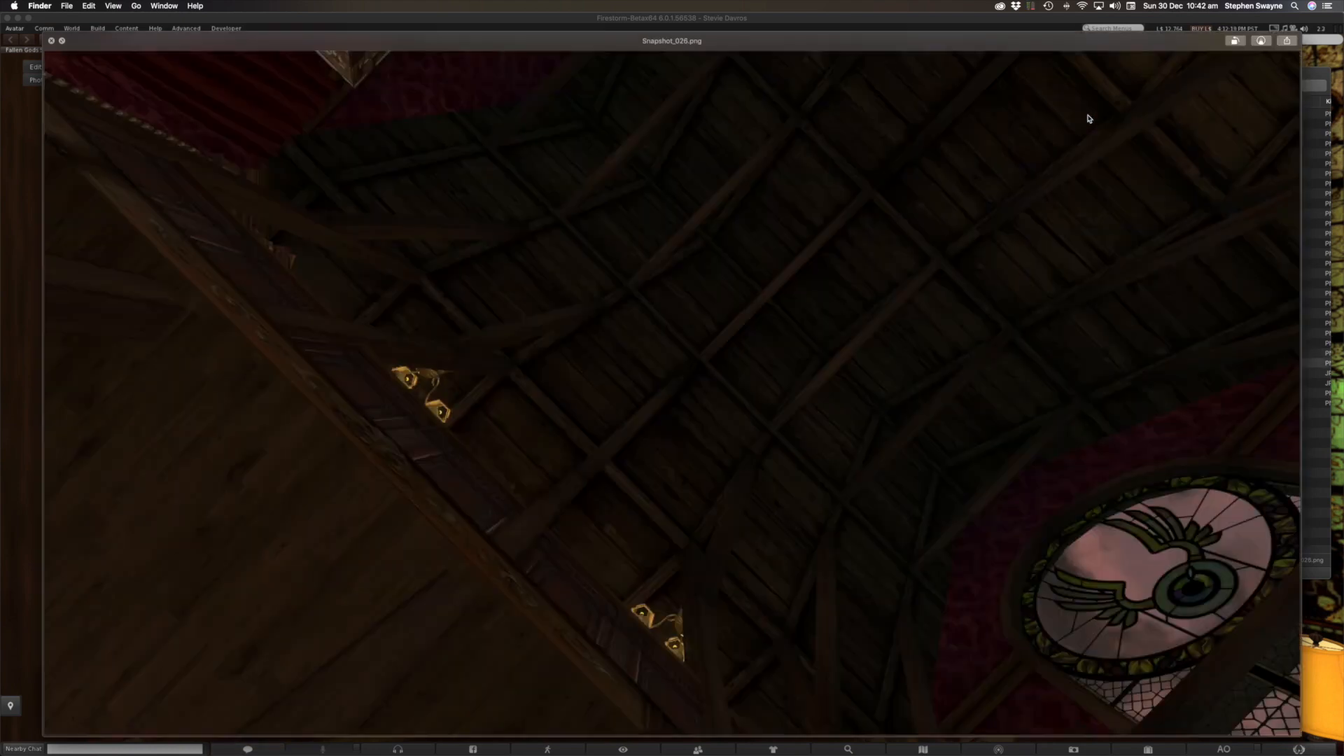
pyautogui.press('space')
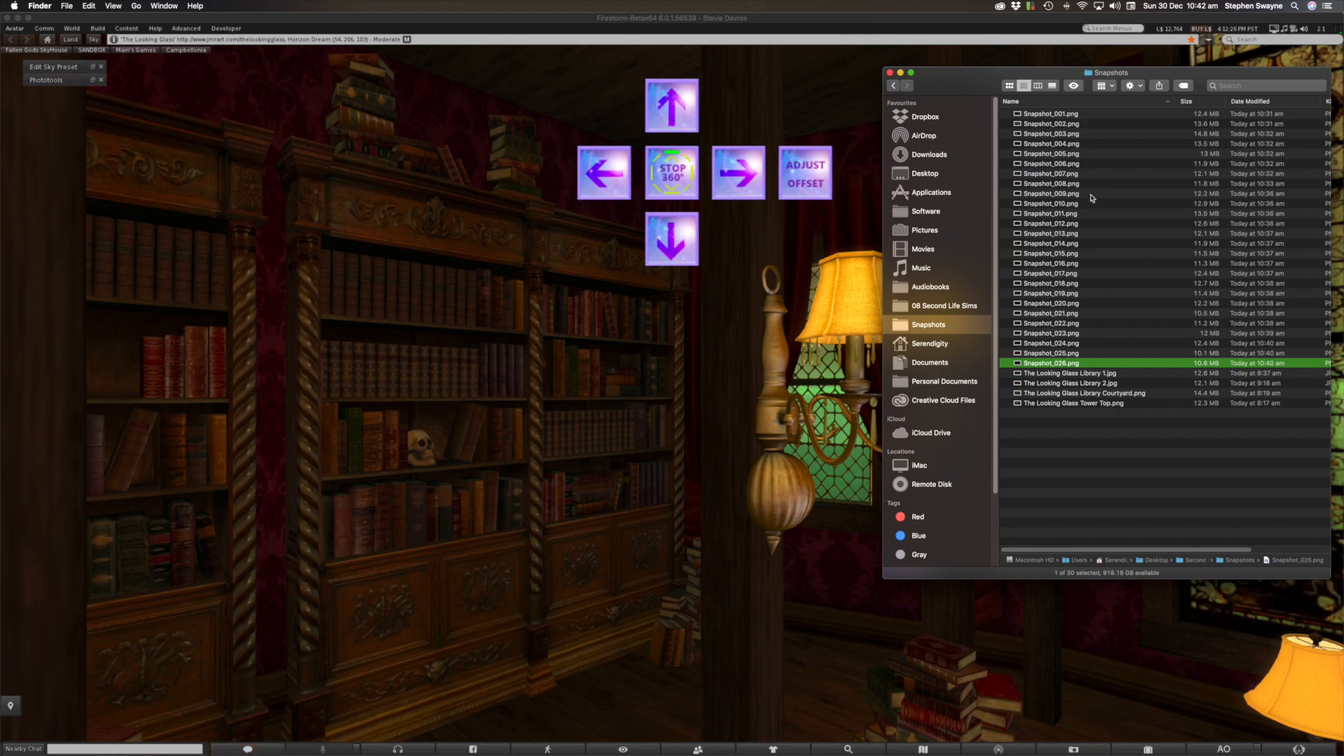
pyautogui.click(814, 295)
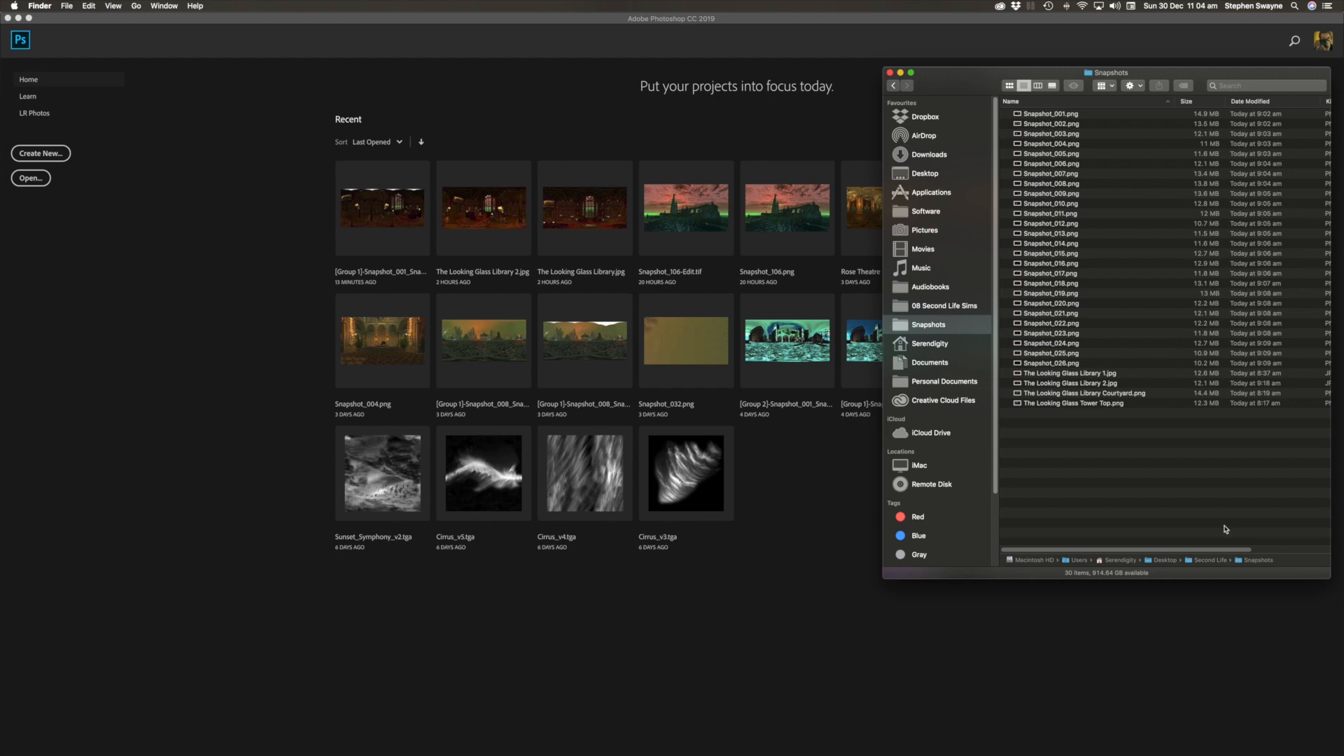
# - Launch Autopano Giga 2.6 and move its window to the edge of the desktop
pyautogui.moveTo(1266, 754)
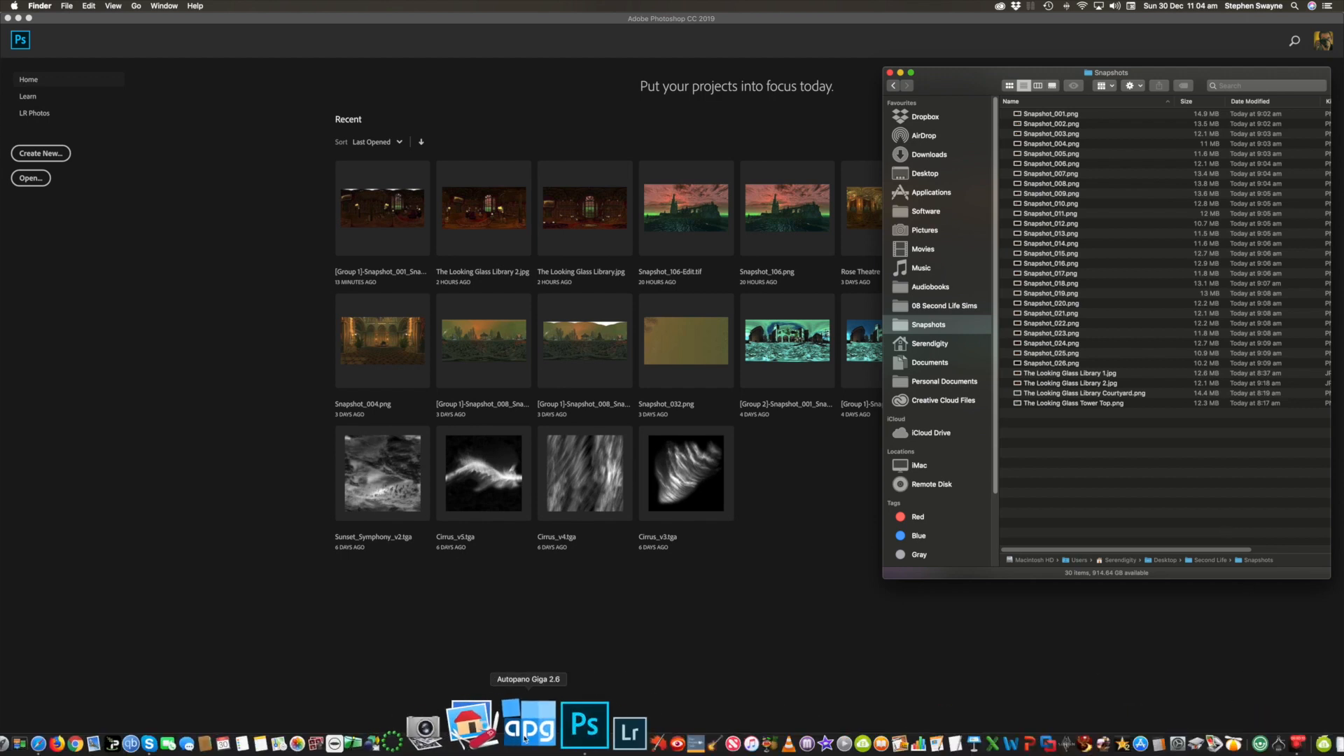
pyautogui.click(526, 732)
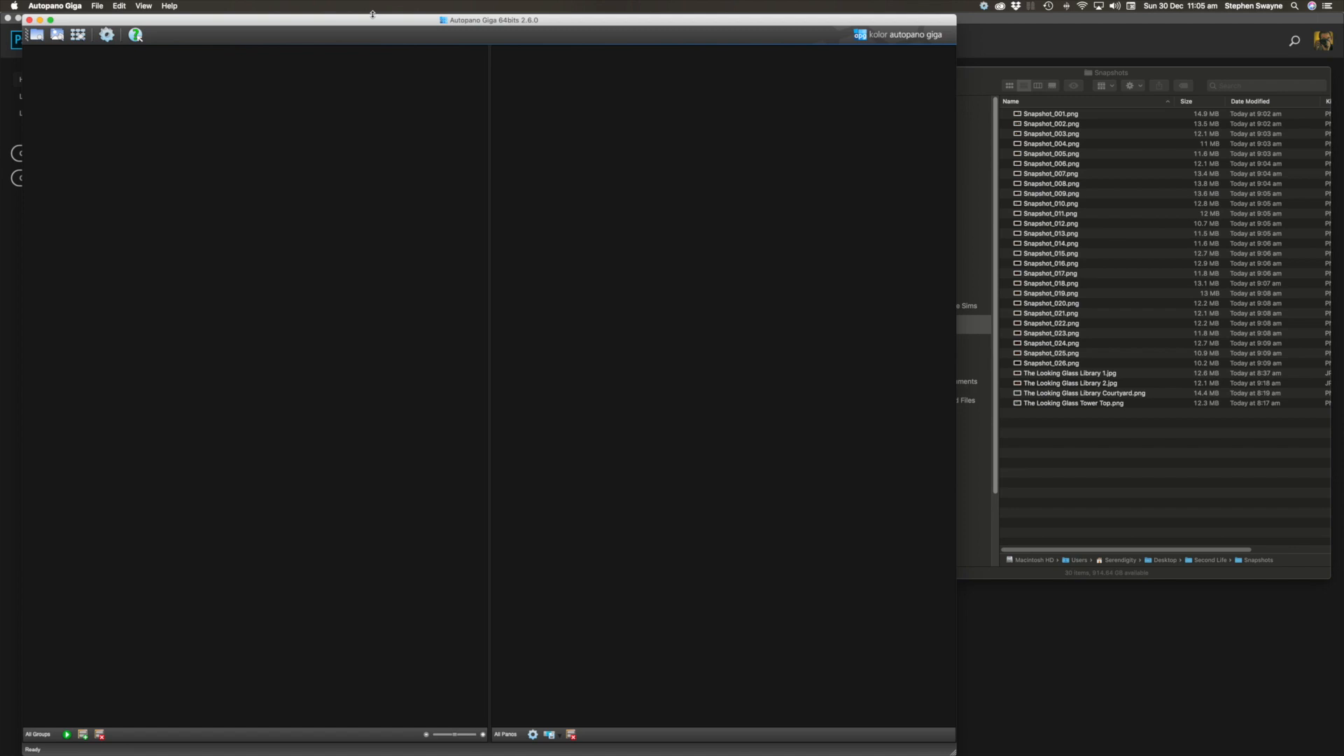
pyautogui.moveTo(373, 22); pyautogui.dragTo(351, 21)
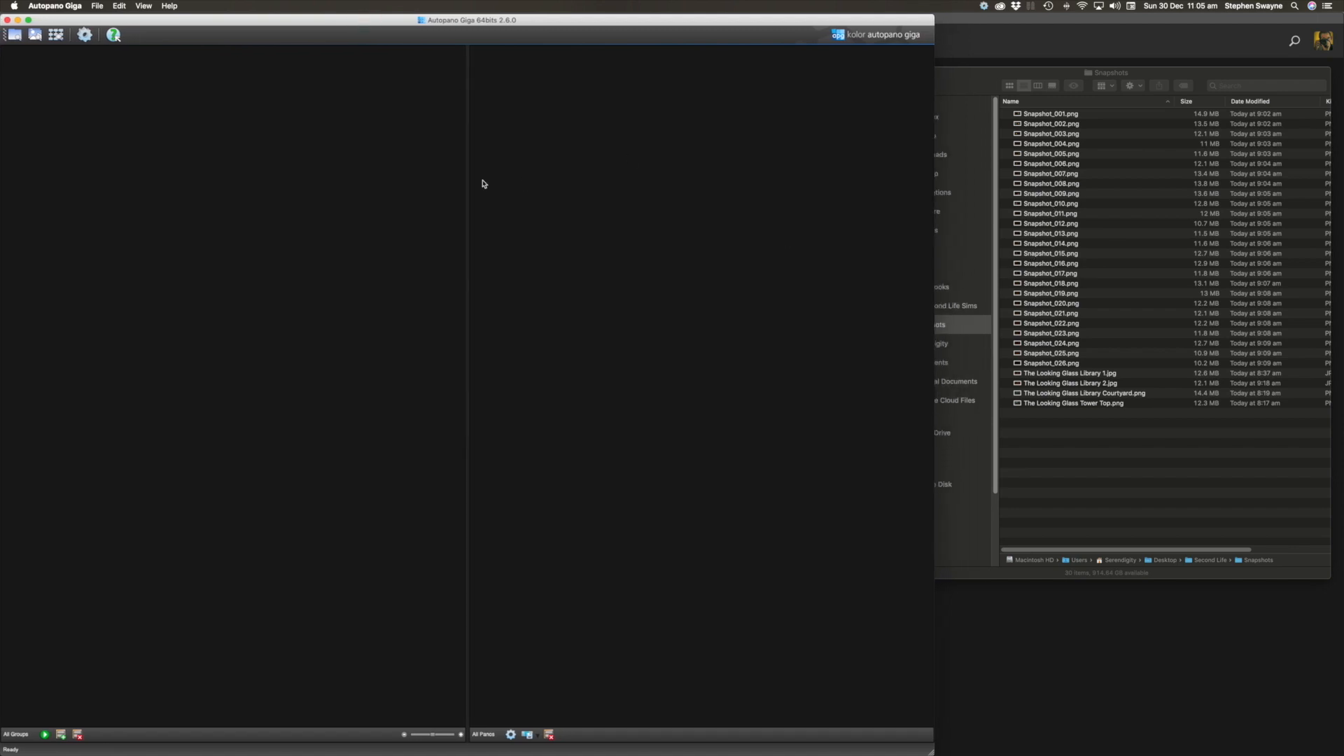
# - Import Snapshot_001.png through Snapshot_026.png from the Snapshots folder as one image group
pyautogui.click(35, 37)
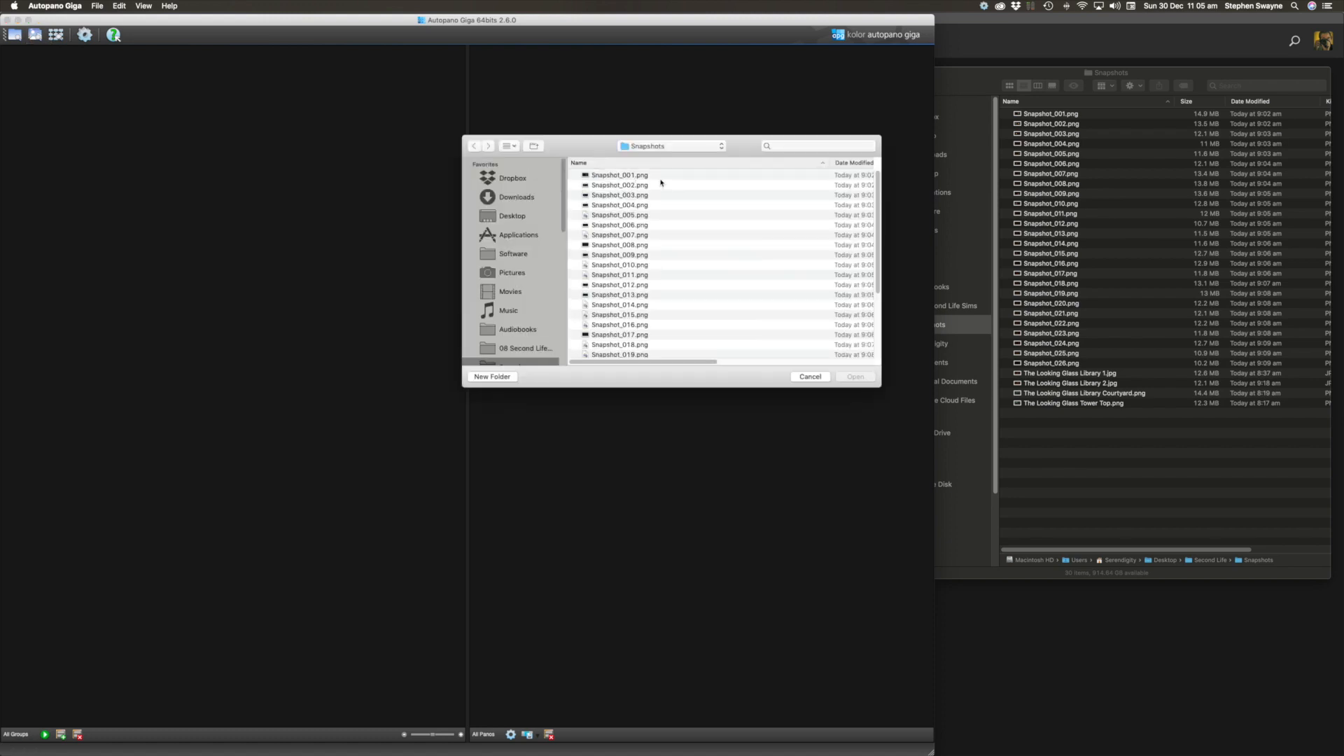
pyautogui.click(667, 176)
pyautogui.scroll(-5, 664, 315)
pyautogui.scroll(-1, 664, 315)
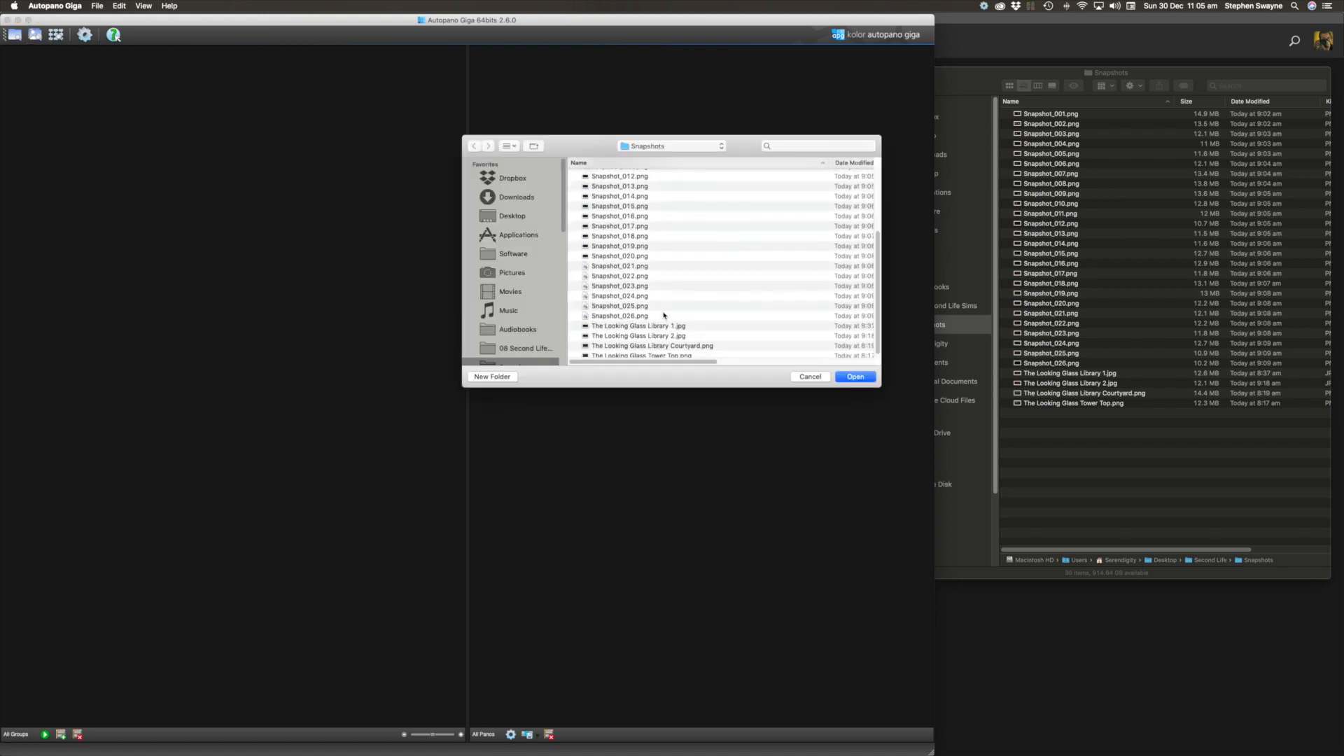
pyautogui.keyDown('shift'); pyautogui.click(666, 316); pyautogui.keyUp('shift')
pyautogui.click(868, 380)
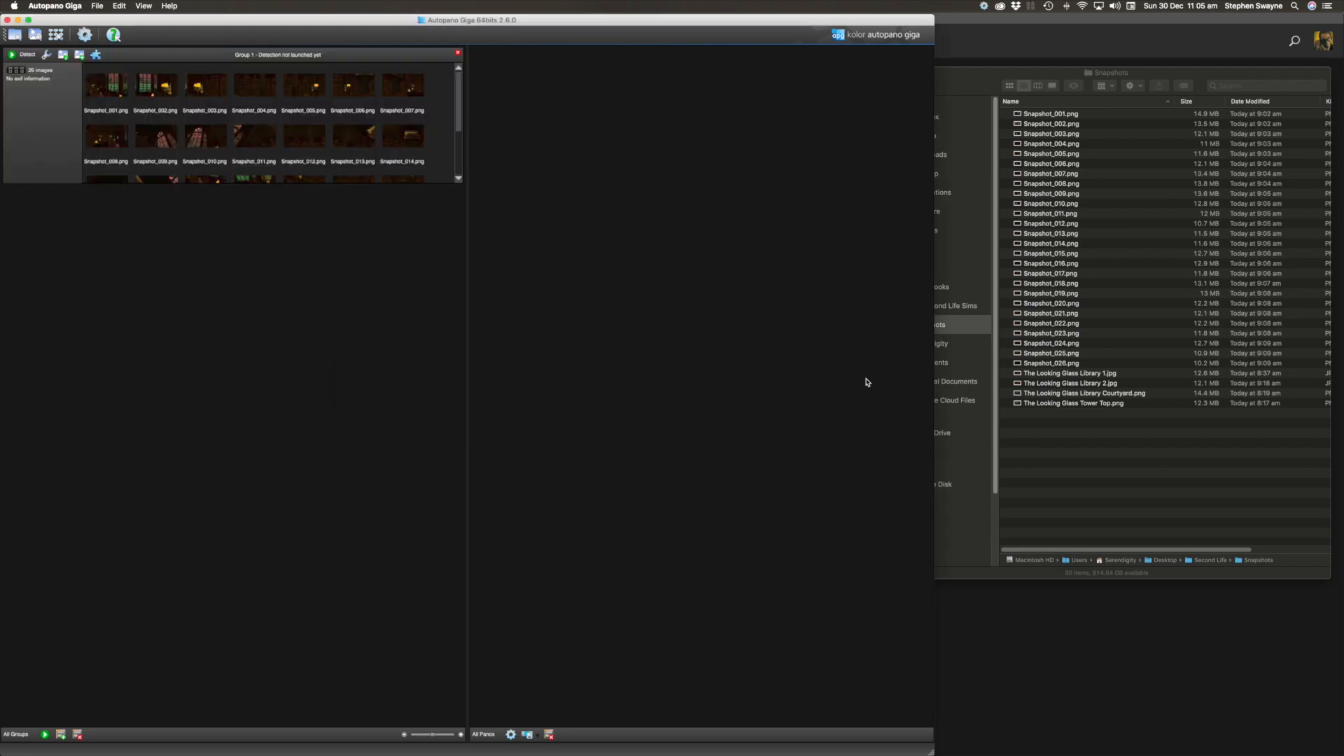
# - Look through the imported thumbnails and run panorama detection on the image group
pyautogui.click(460, 144)
pyautogui.moveTo(460, 150); pyautogui.dragTo(460, 118)
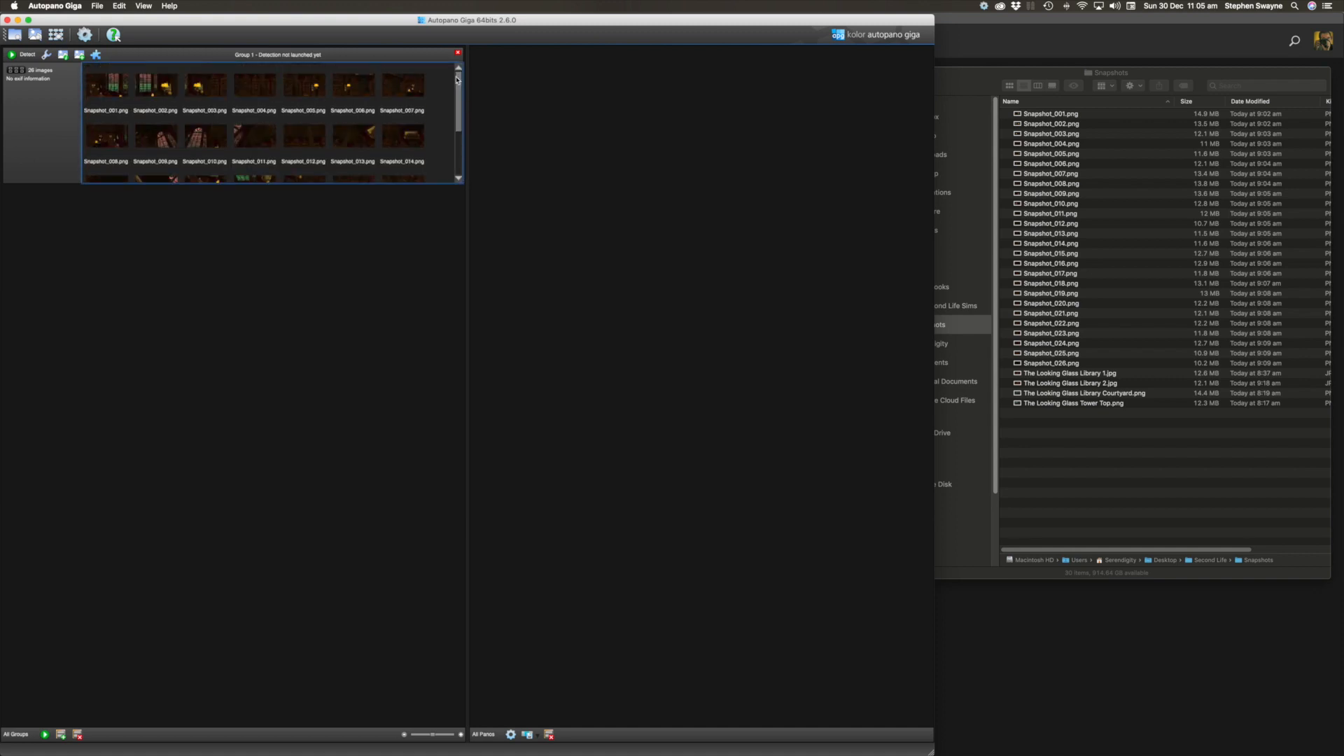
pyautogui.click(13, 56)
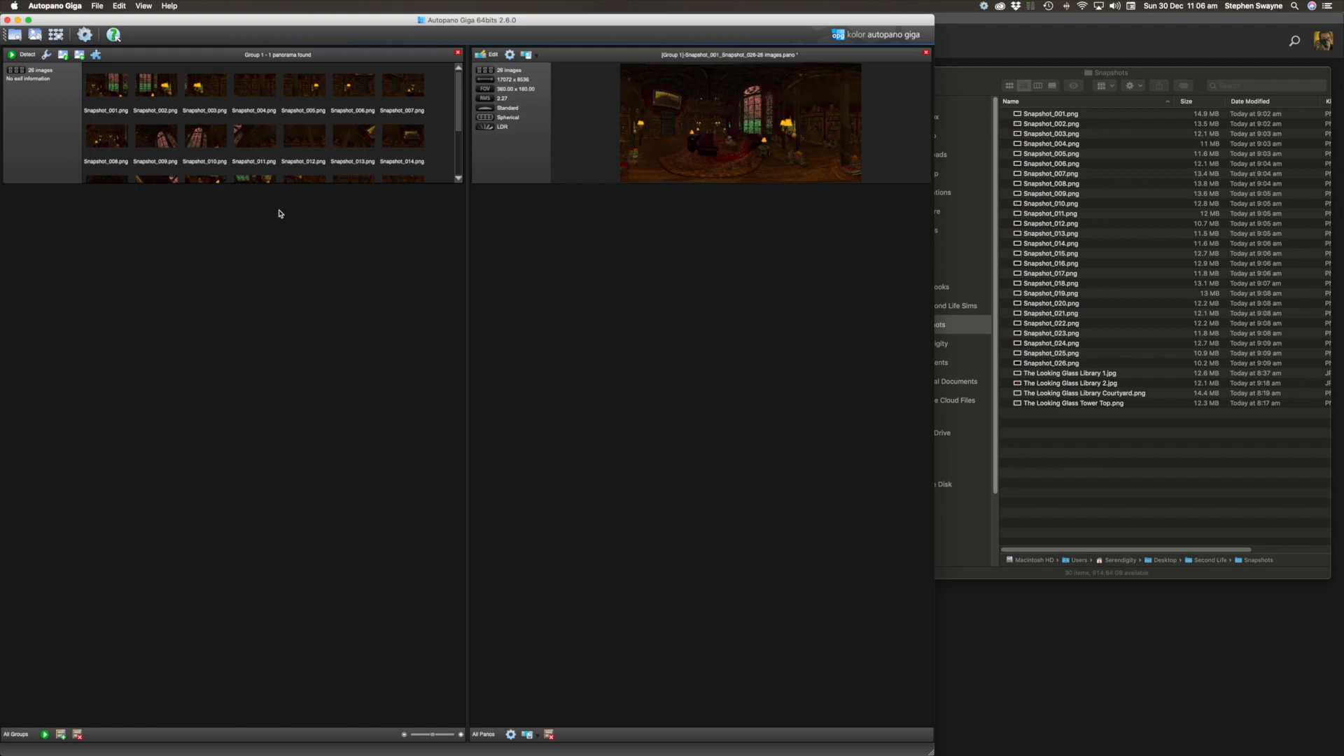
# - Open the panorama's render settings, set the output width to 12000 and the interpolator to Bicubic Smoother
pyautogui.click(511, 735)
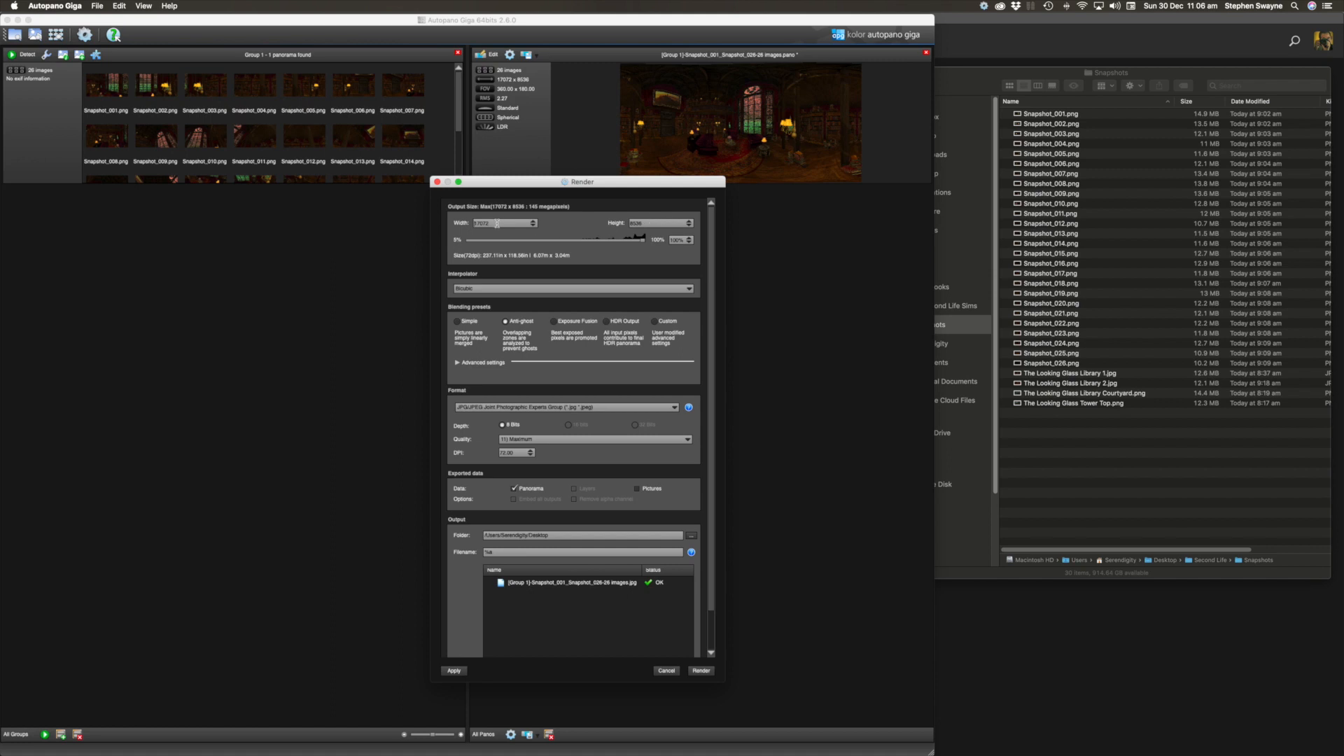
pyautogui.moveTo(500, 224); pyautogui.dragTo(454, 225)
pyautogui.write('12000')
pyautogui.click(530, 289)
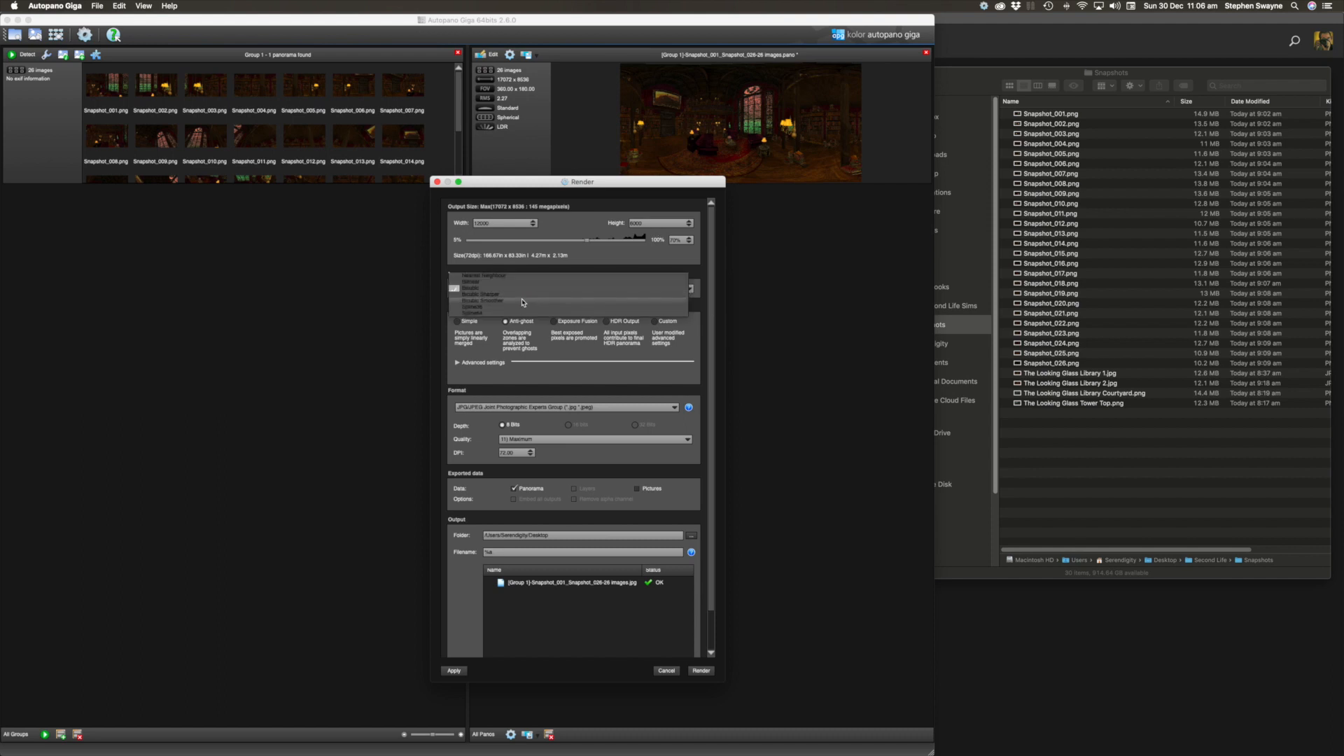
pyautogui.click(522, 301)
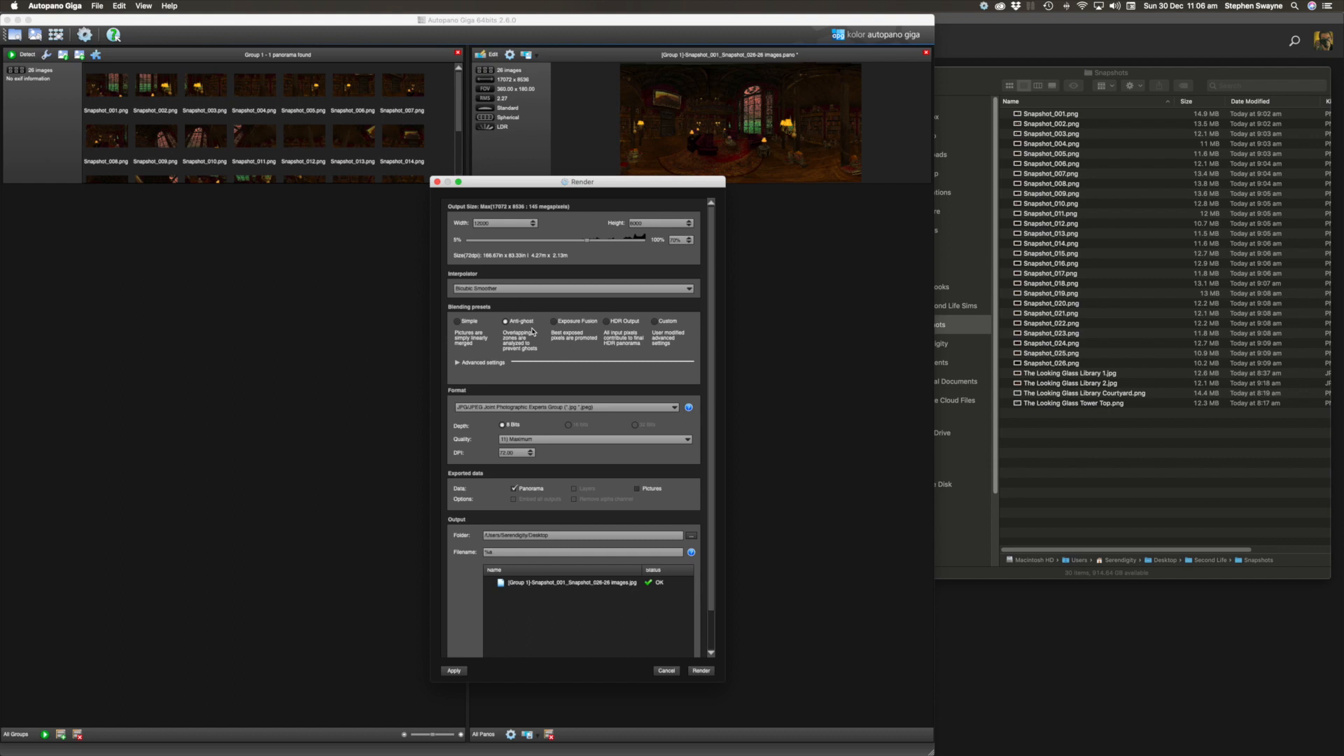
# - Set the render format to PNG with Medium compression
pyautogui.click(639, 407)
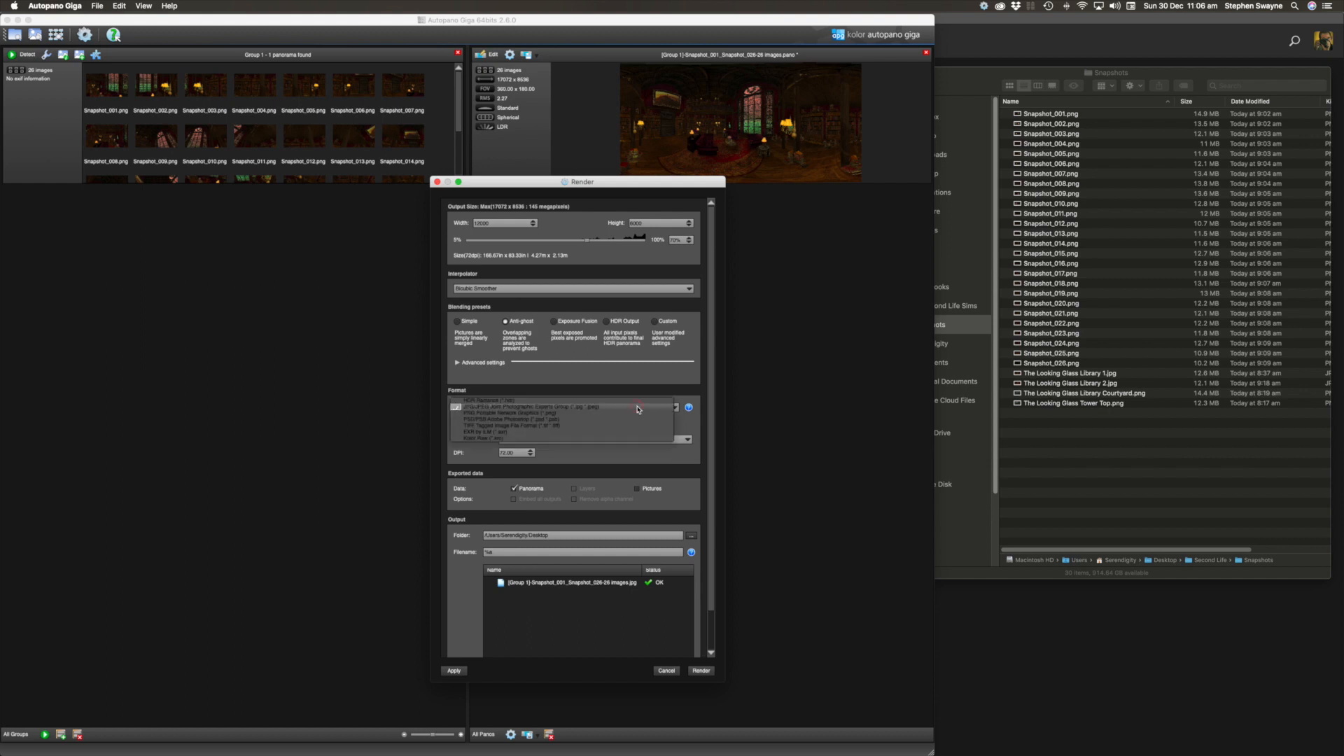
pyautogui.click(590, 413)
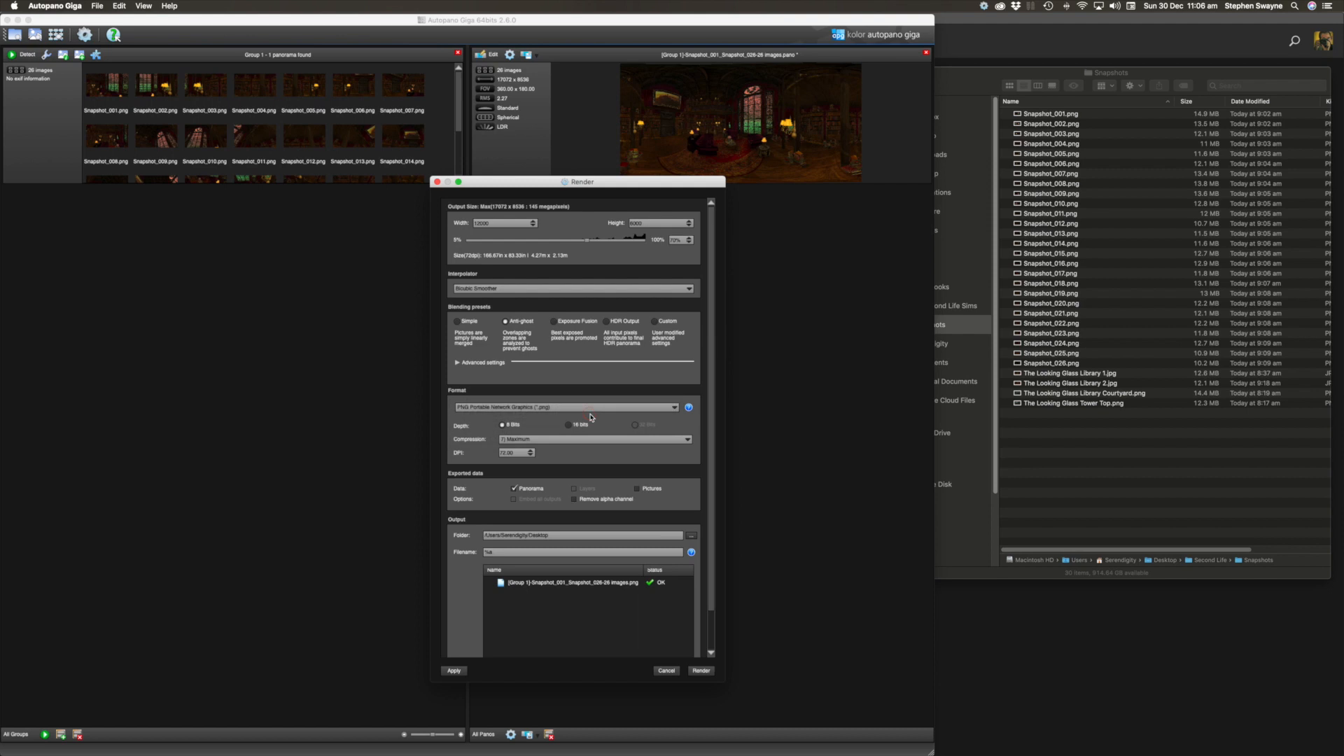
pyautogui.click(566, 441)
pyautogui.click(554, 421)
# - Choose the Snapshots folder as the output location and render the panorama
pyautogui.click(692, 535)
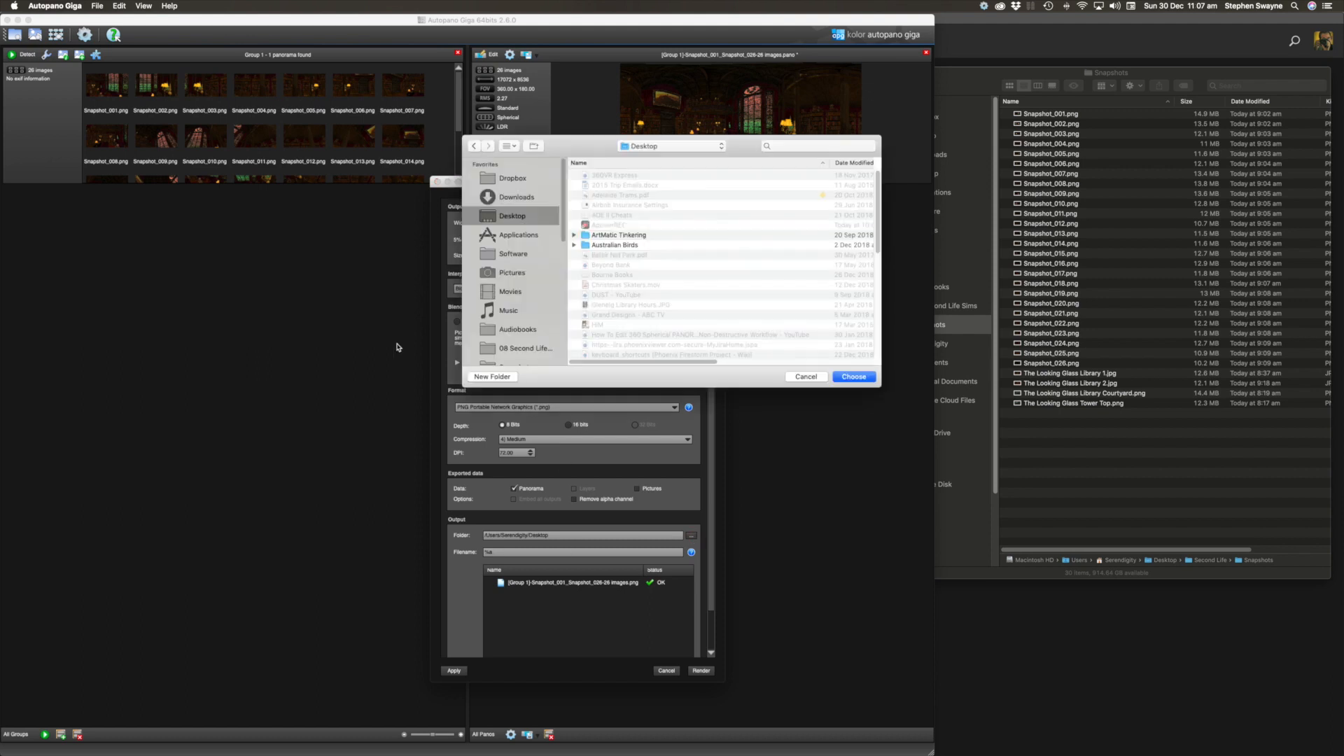
pyautogui.scroll(-5, 518, 317)
pyautogui.scroll(5, 518, 317)
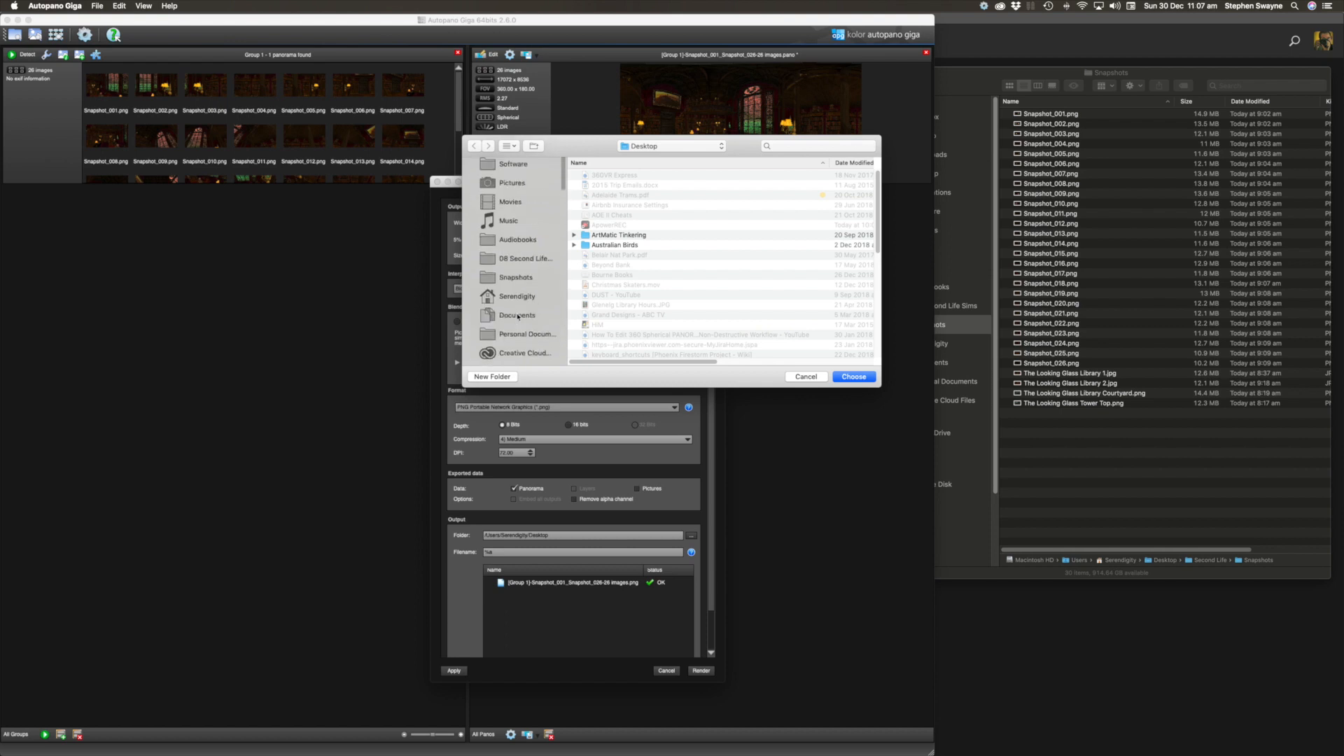
pyautogui.scroll(-2, 505, 239)
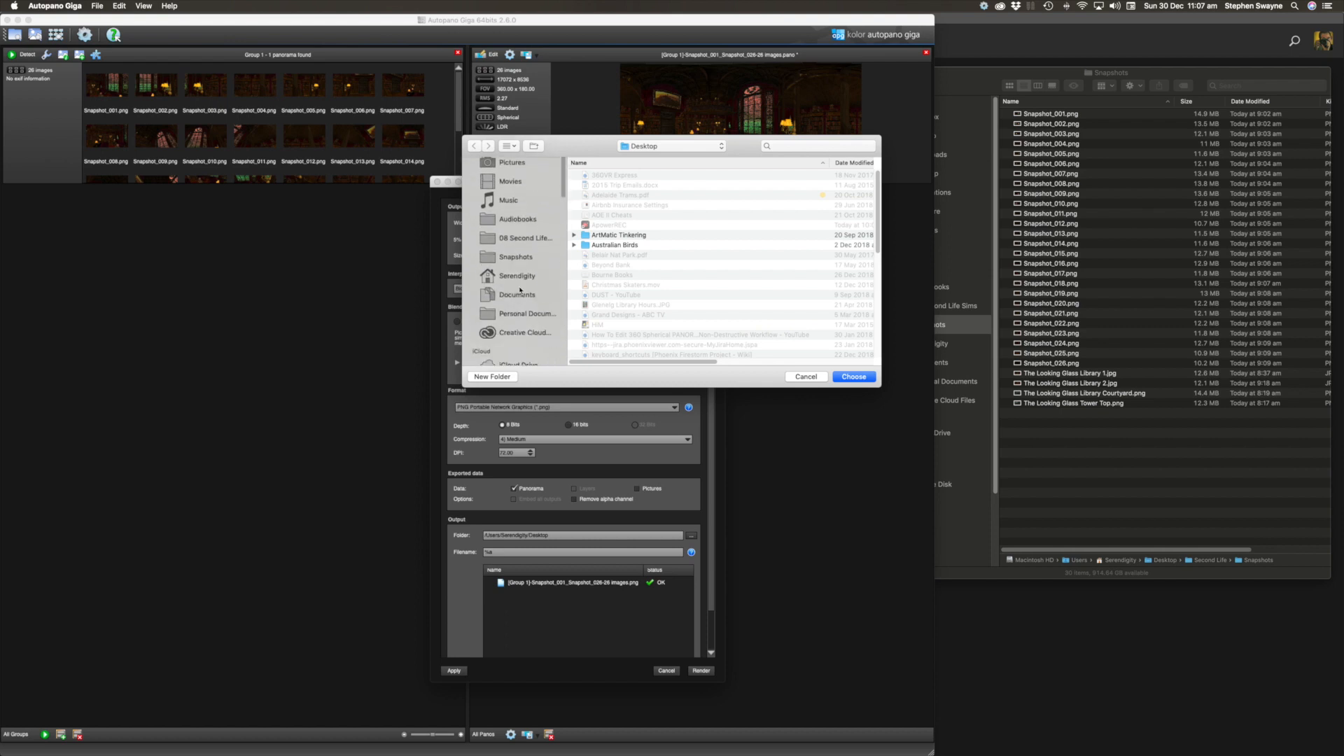
pyautogui.click(511, 252)
pyautogui.click(866, 381)
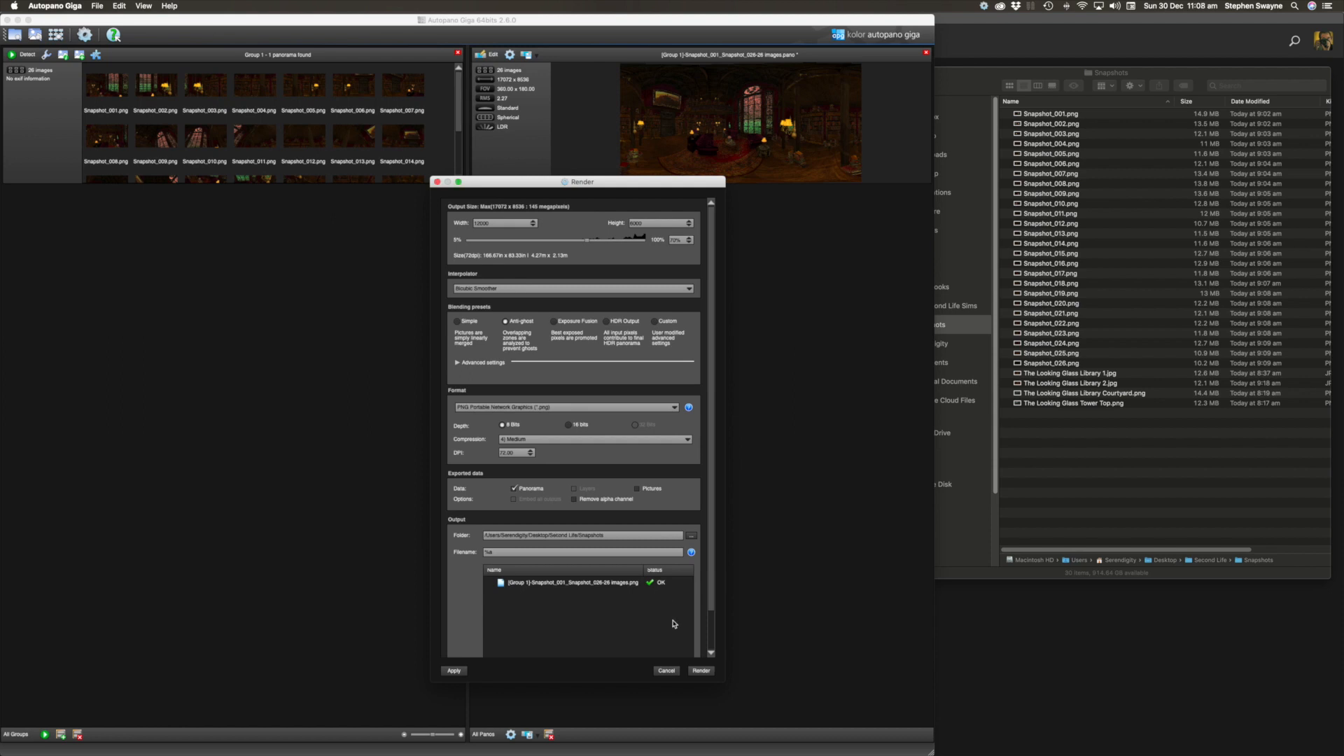
pyautogui.click(702, 672)
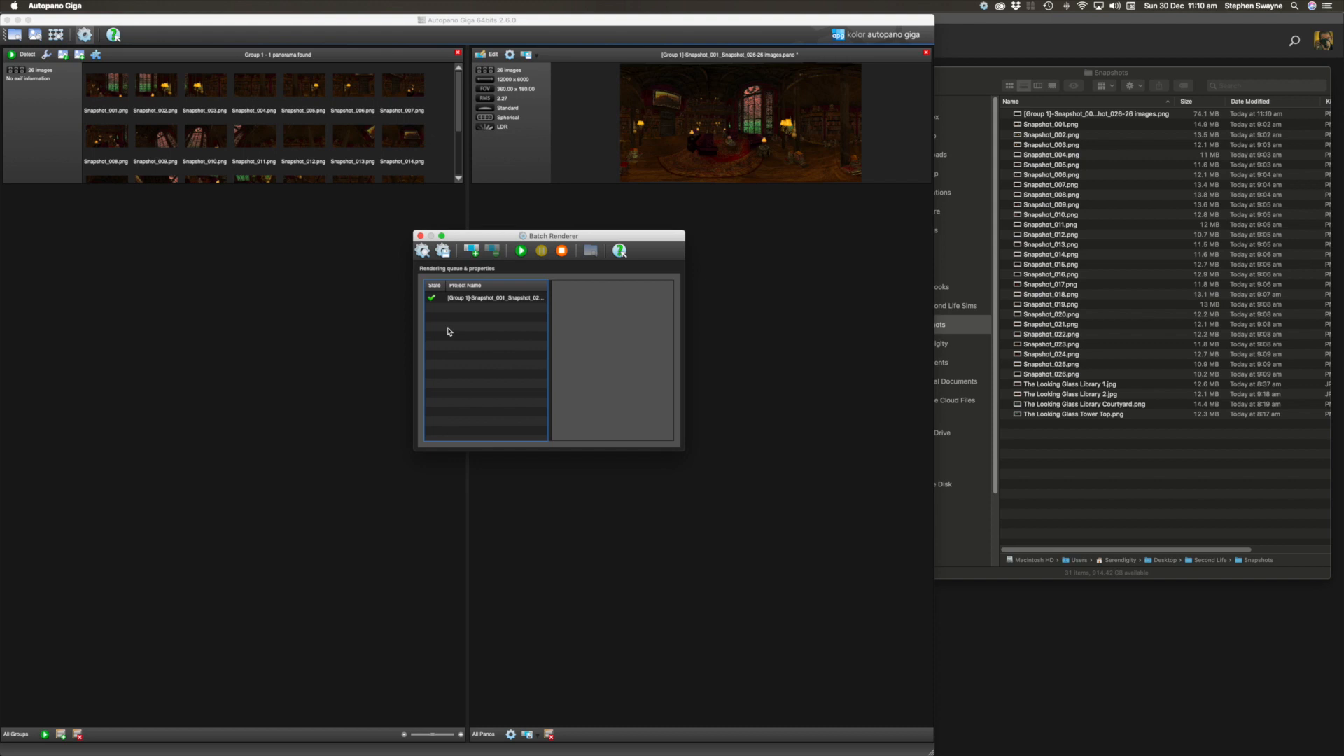
# - Close the Batch Renderer and quit Autopano Giga without saving the panorama project
pyautogui.click(420, 236)
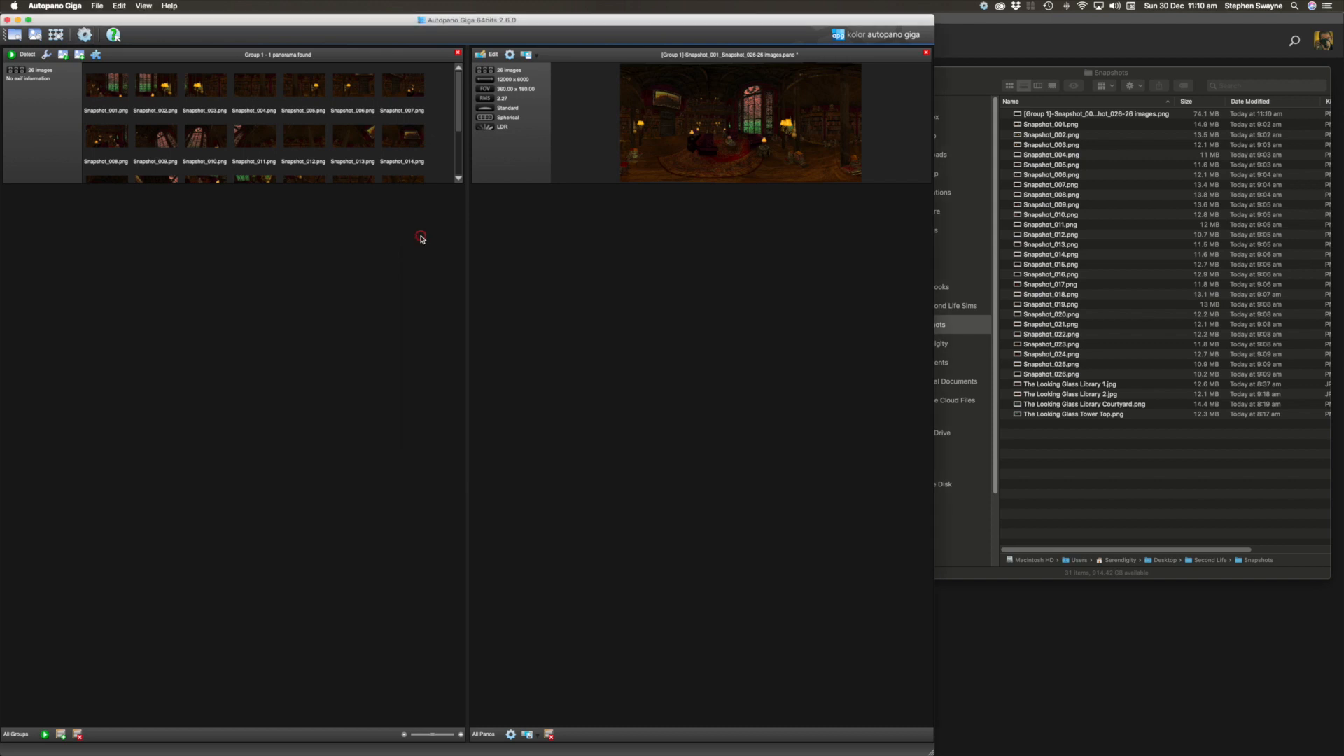
pyautogui.click(52, 6)
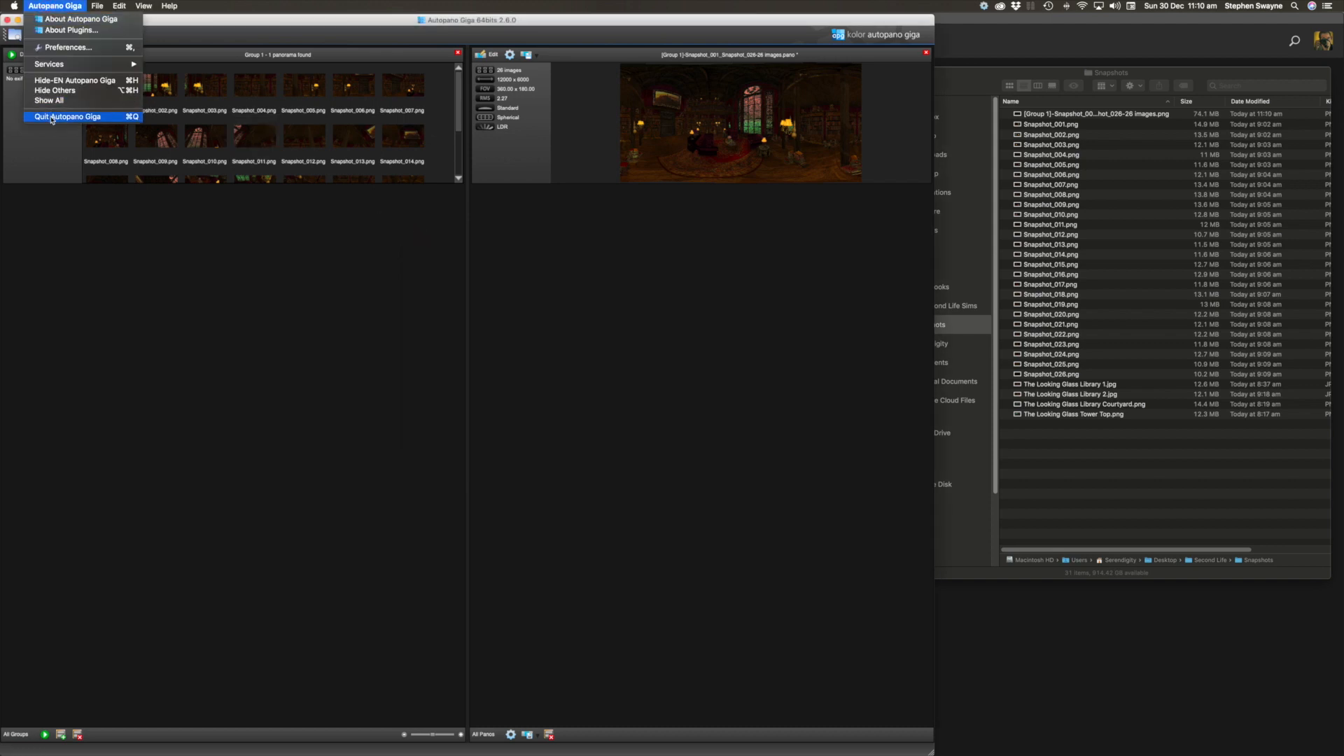
pyautogui.click(52, 117)
pyautogui.click(445, 402)
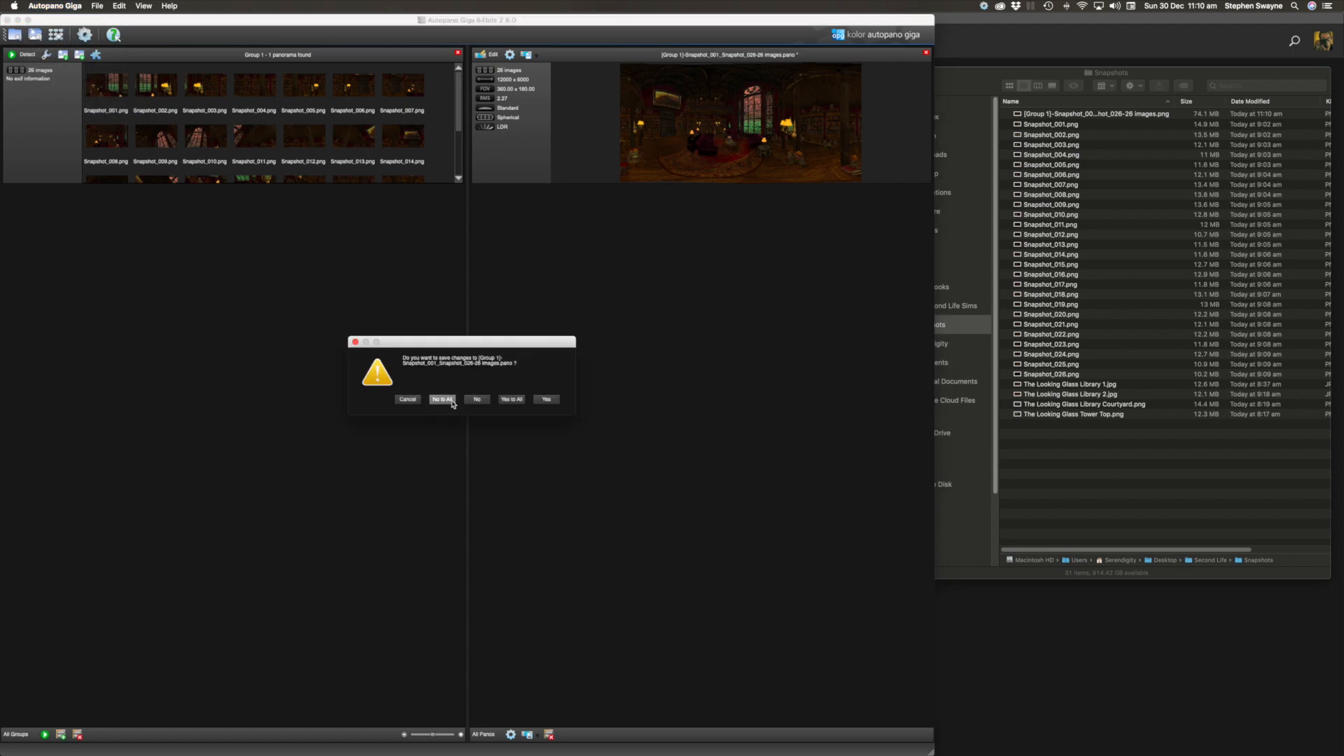
pyautogui.click(443, 400)
# - Preview the rendered panorama PNG and The Looking Glass Library 2.jpg from the Snapshots folder in Finder
pyautogui.click(1098, 117)
pyautogui.click(1098, 116)
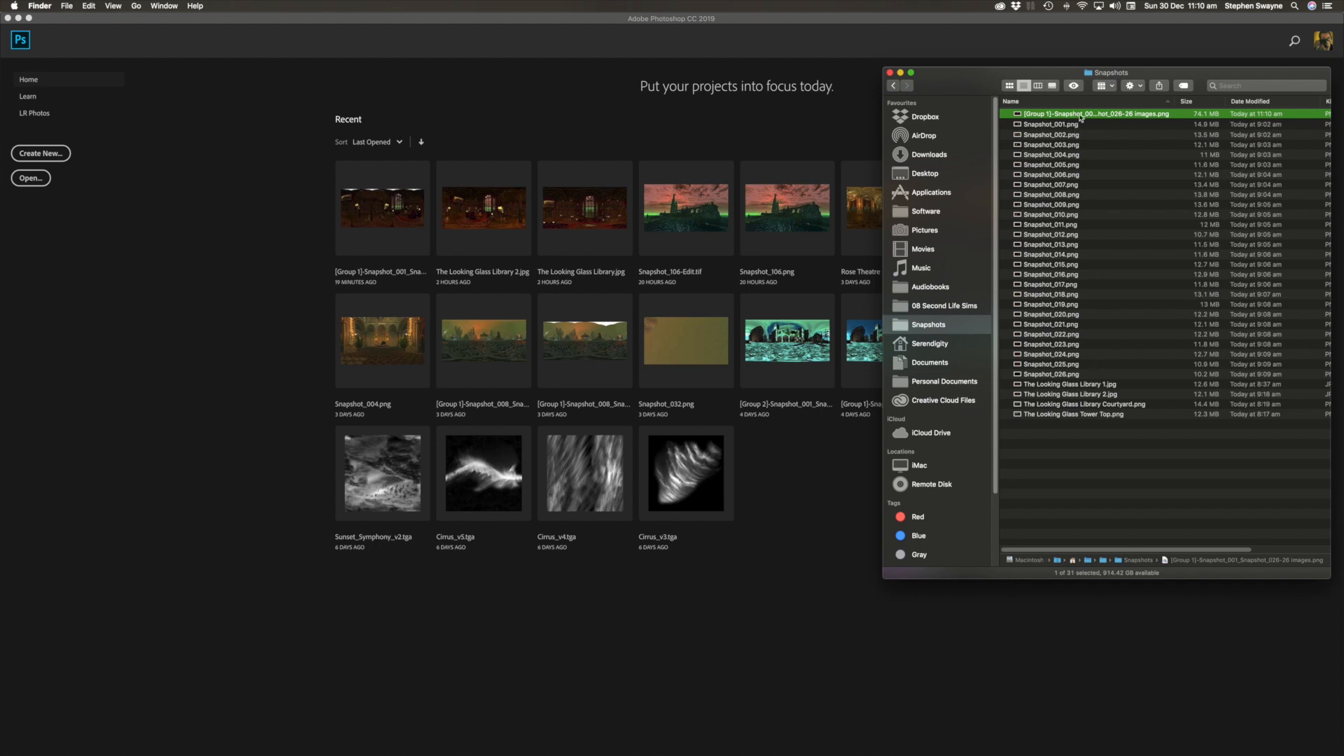
pyautogui.press('space')
pyautogui.press('space')
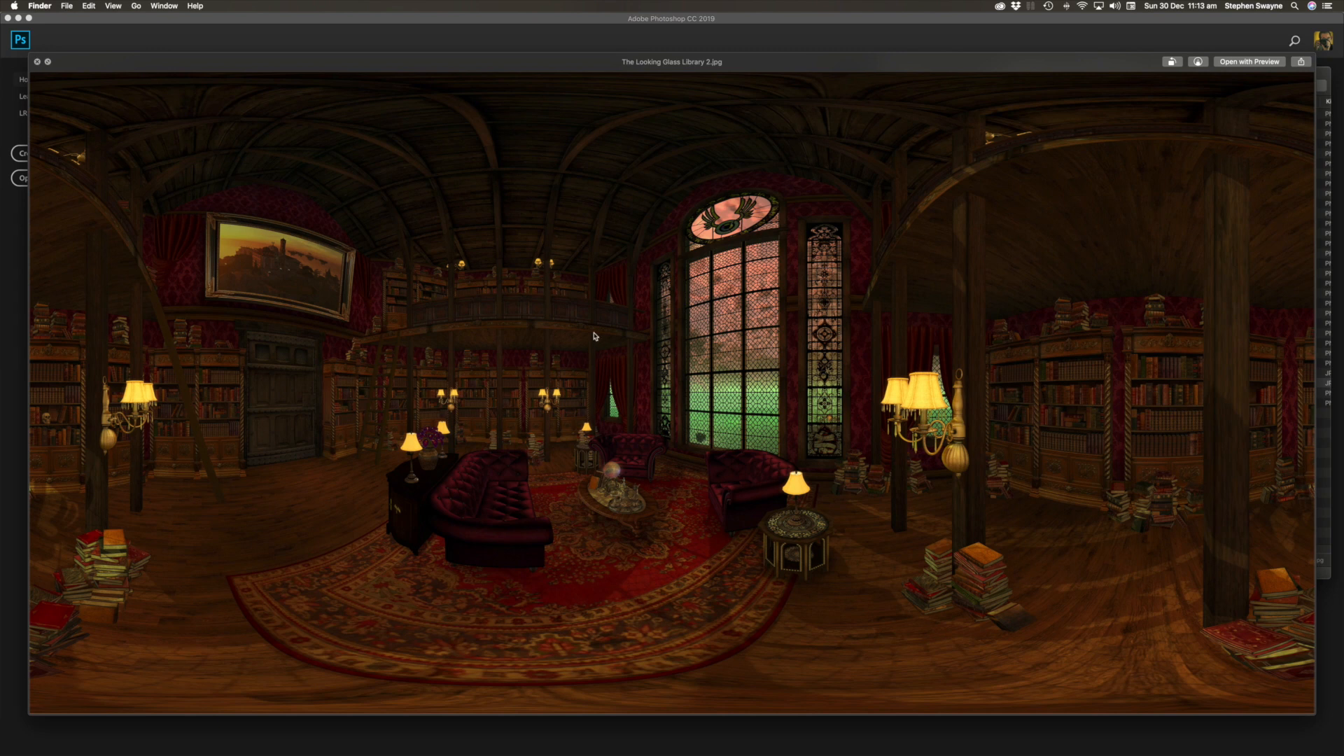
# - Switch to Photoshop and open the recent file The Looking Glass Library 2.jpg
pyautogui.click(467, 47)
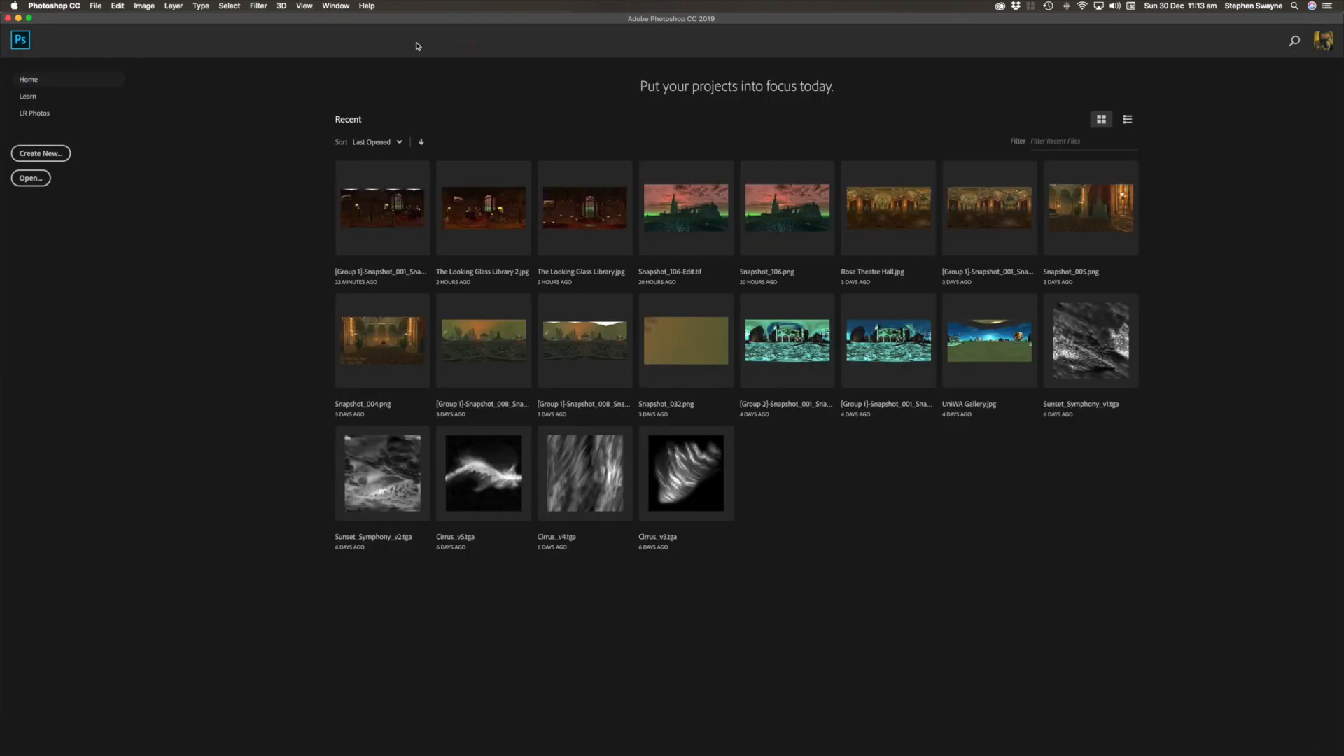
pyautogui.click(484, 207)
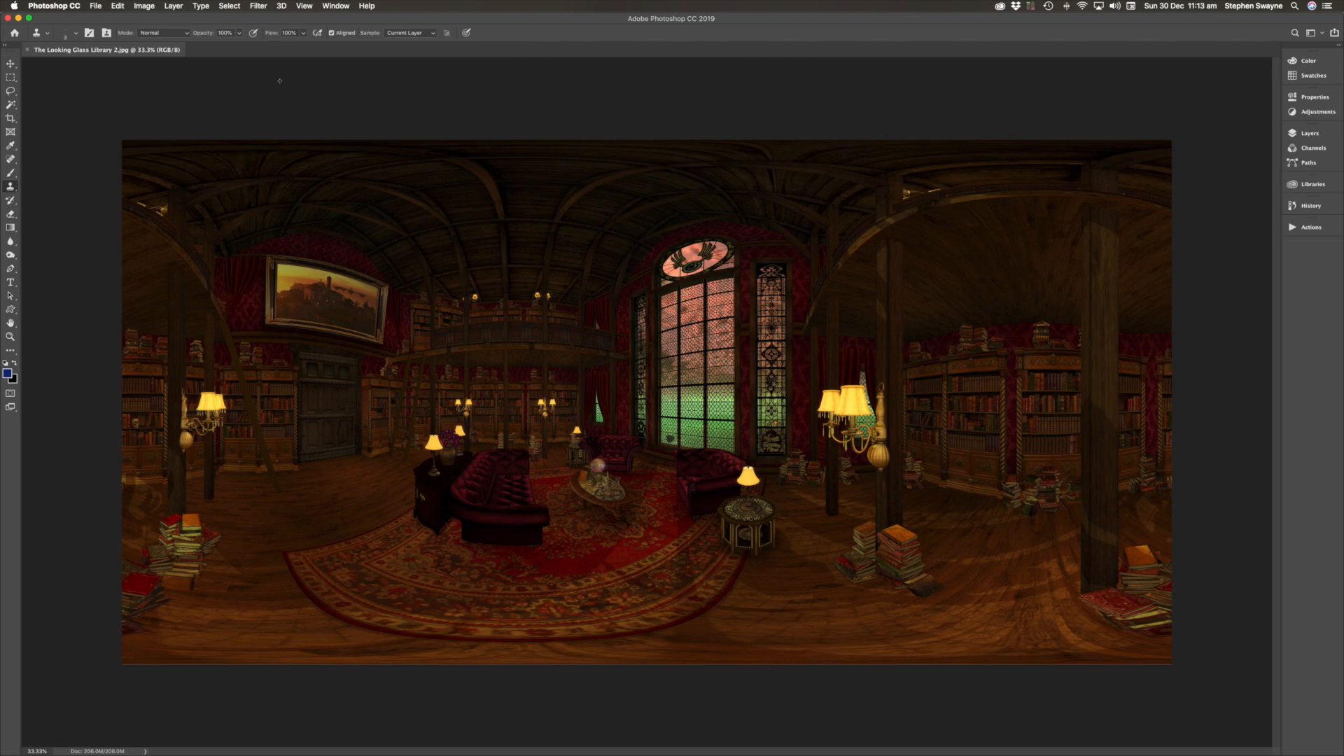
pyautogui.click(146, 6)
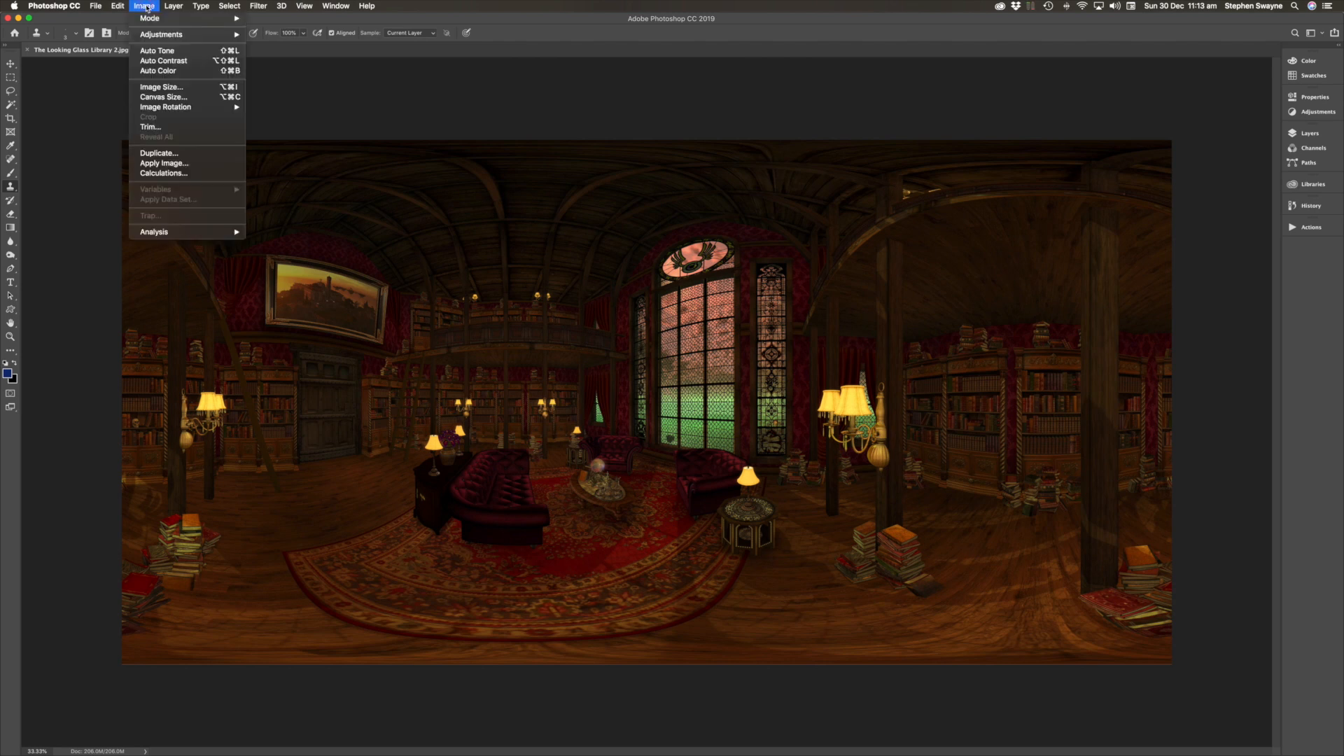
pyautogui.moveTo(168, 36)
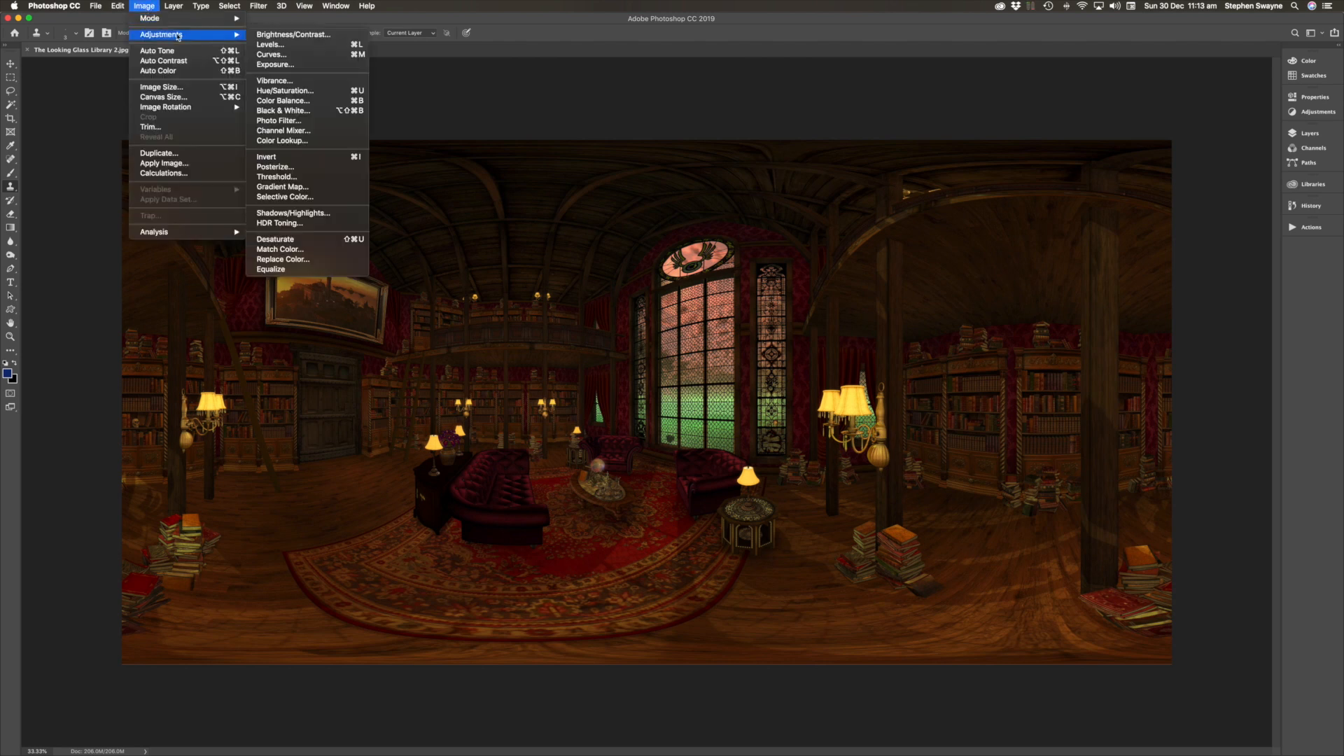
pyautogui.click(286, 91)
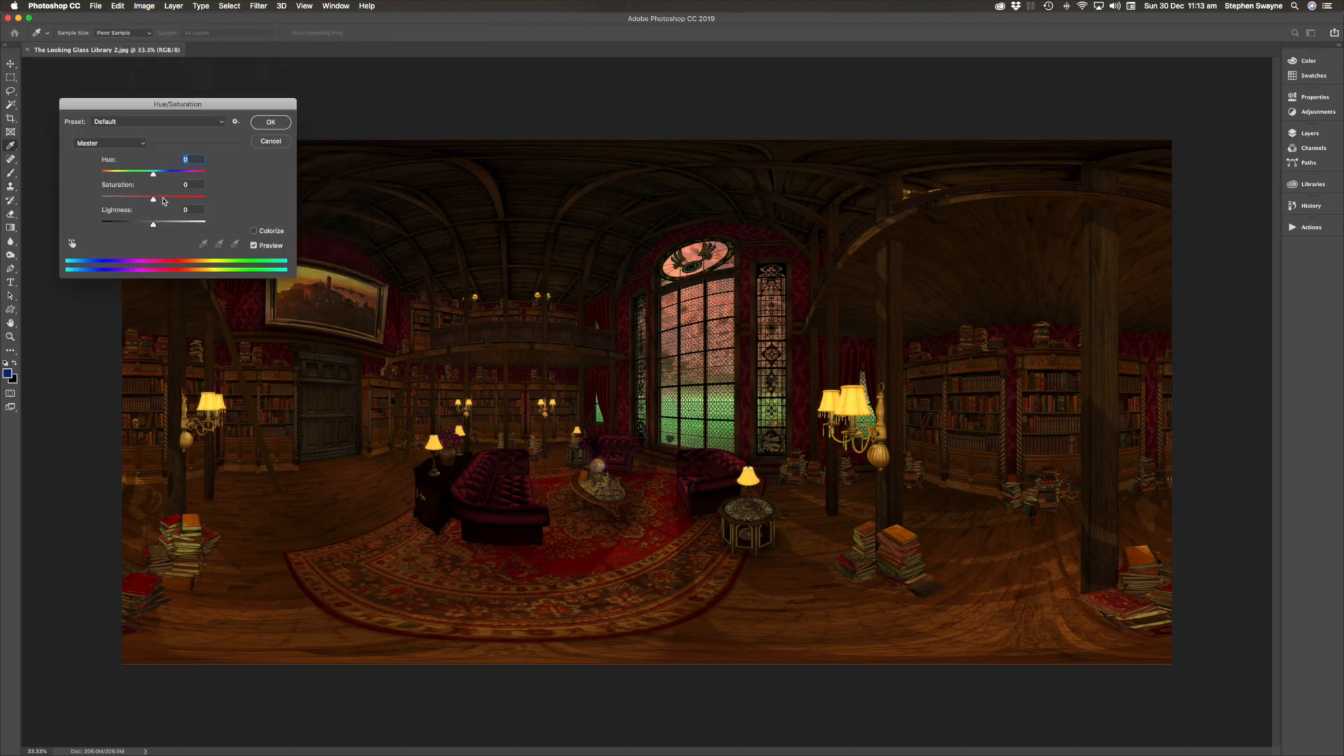
pyautogui.click(270, 141)
pyautogui.press('s')
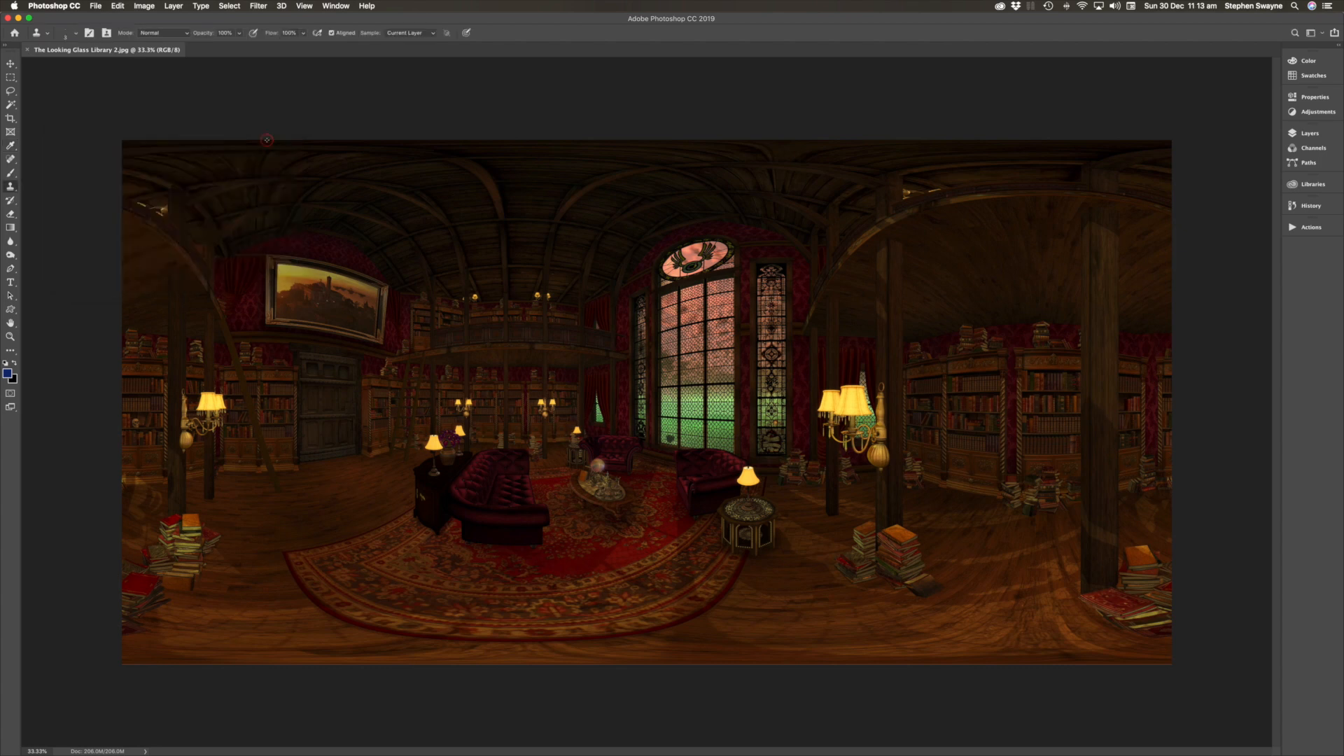
# - Apply a Brightness/Contrast adjustment to the library panorama
pyautogui.click(146, 7)
pyautogui.moveTo(159, 34)
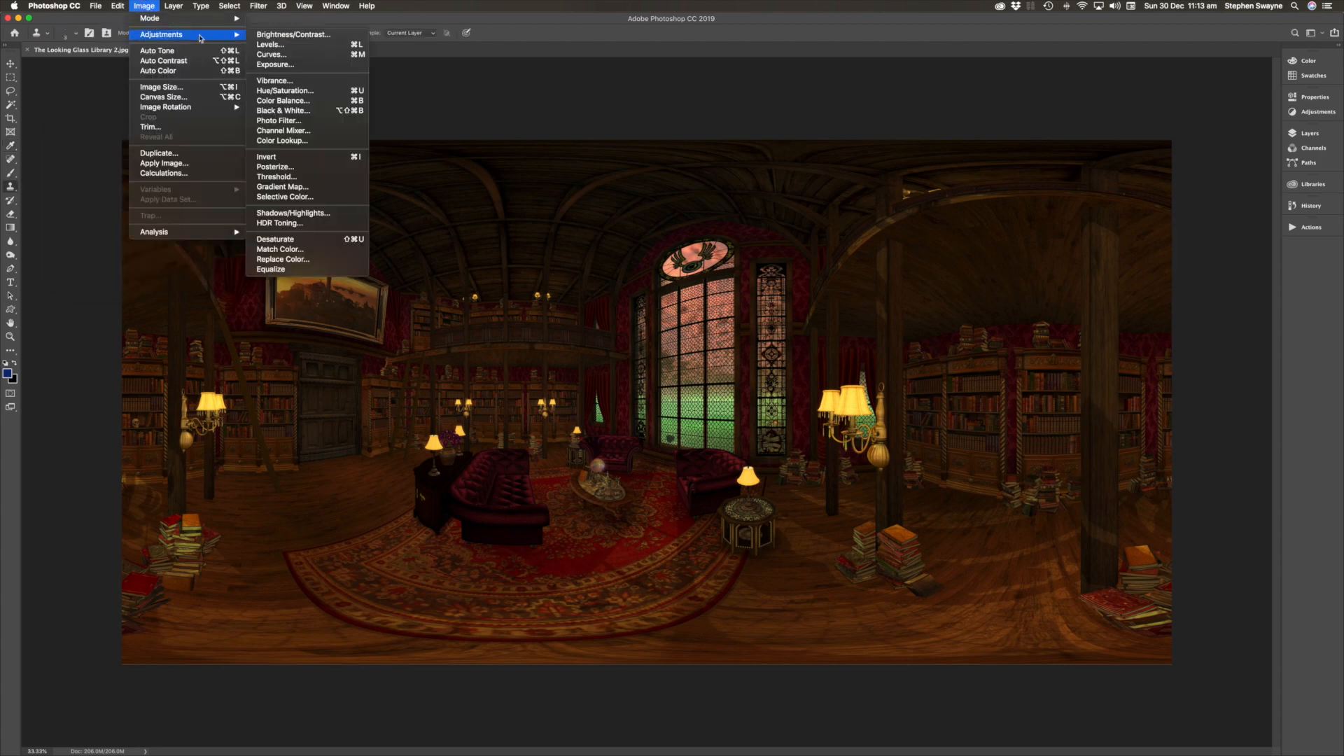
pyautogui.click(280, 35)
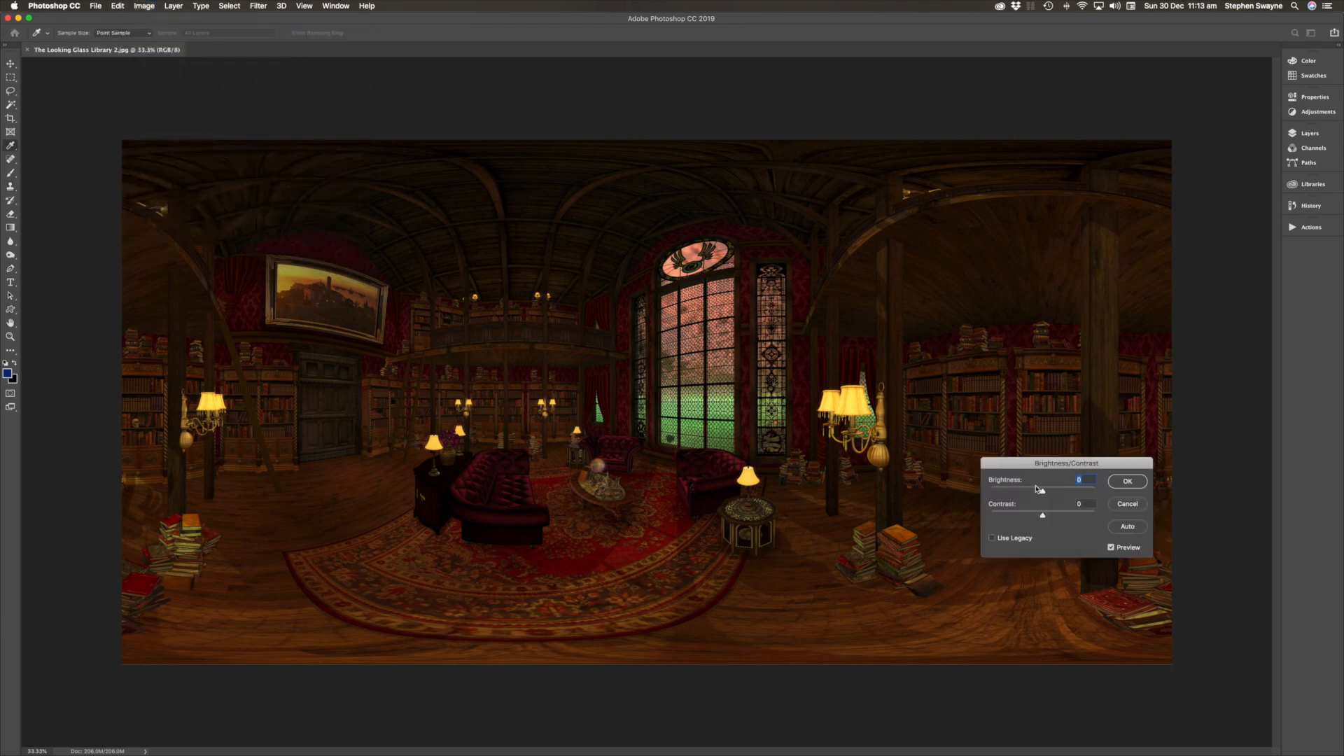
pyautogui.click(1127, 481)
pyautogui.press('s')
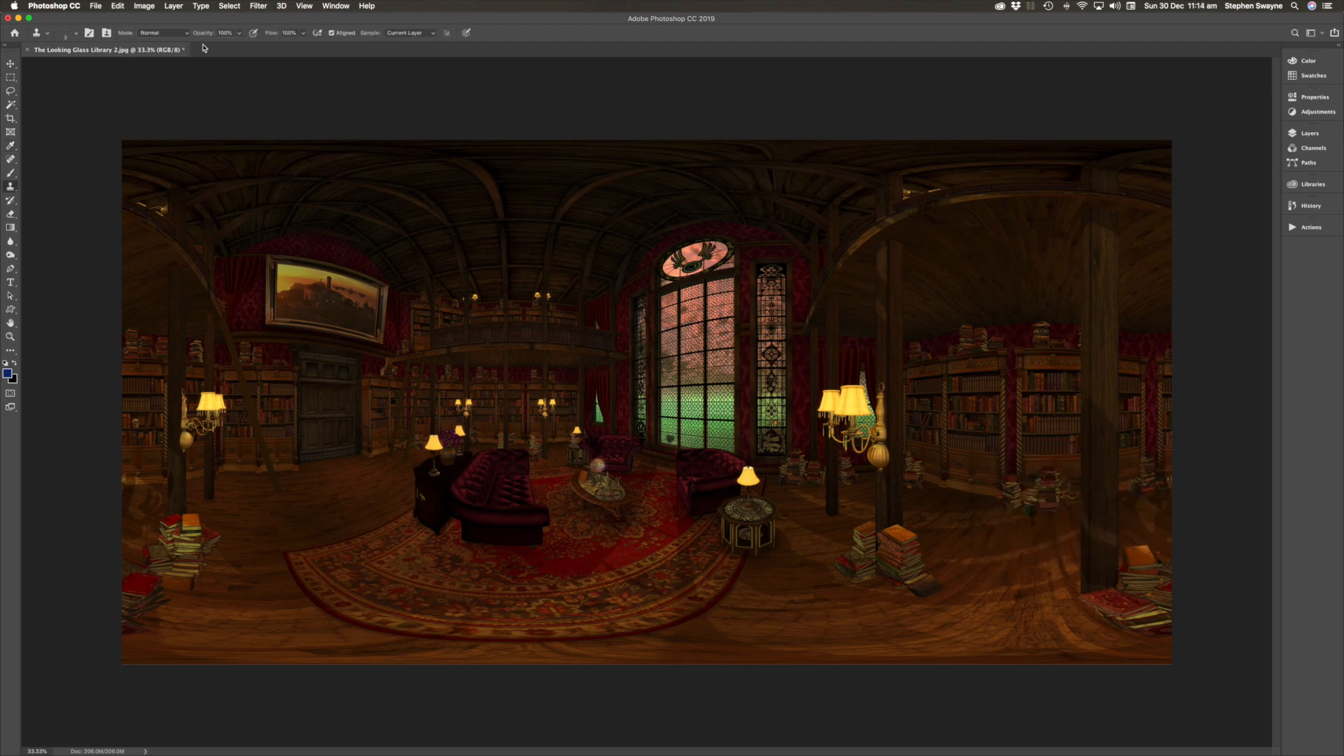
pyautogui.click(144, 6)
pyautogui.moveTo(164, 33)
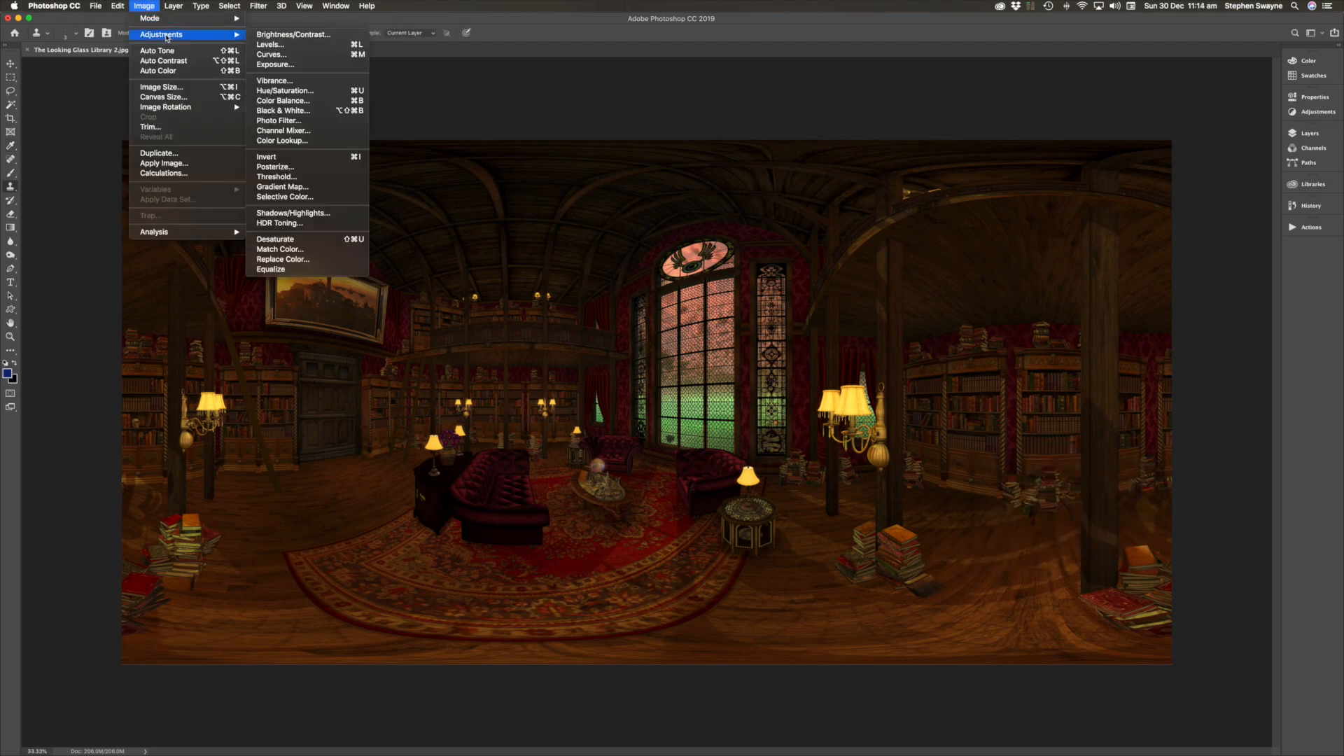
pyautogui.click(323, 105)
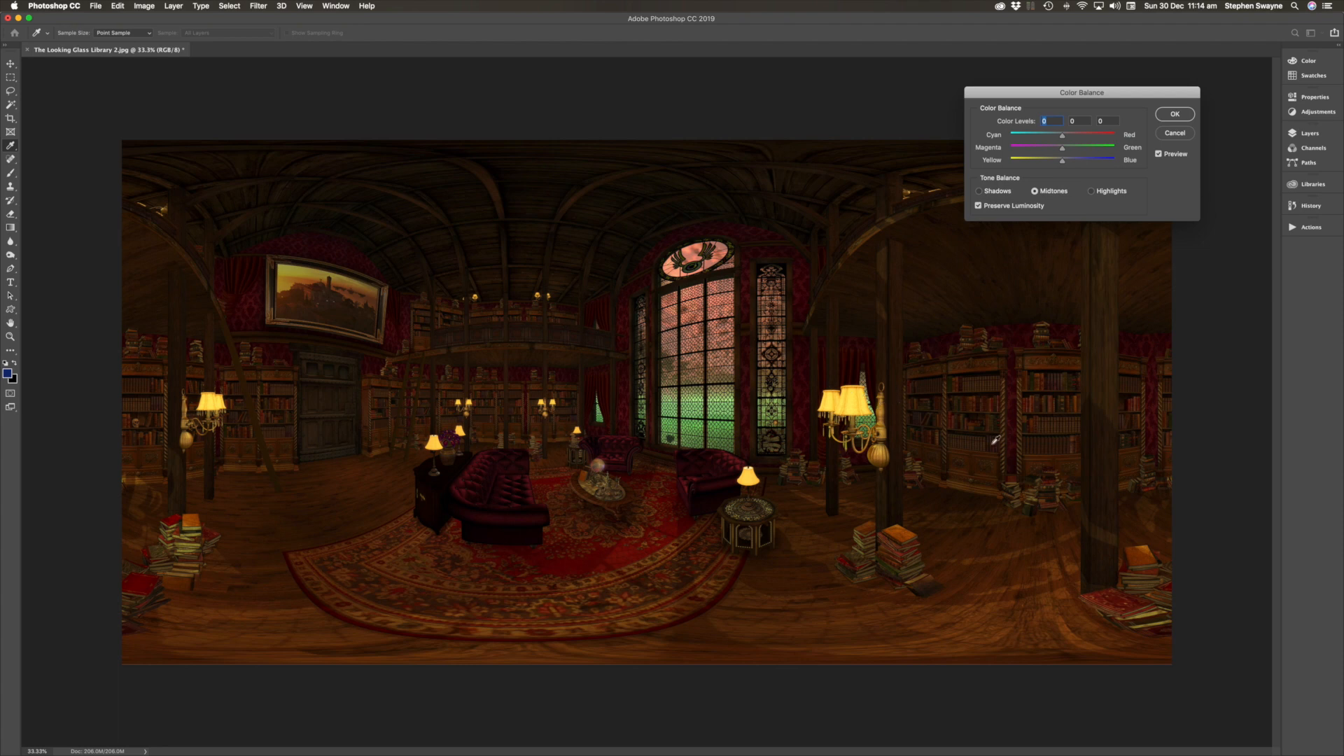
pyautogui.click(1176, 133)
pyautogui.press('s')
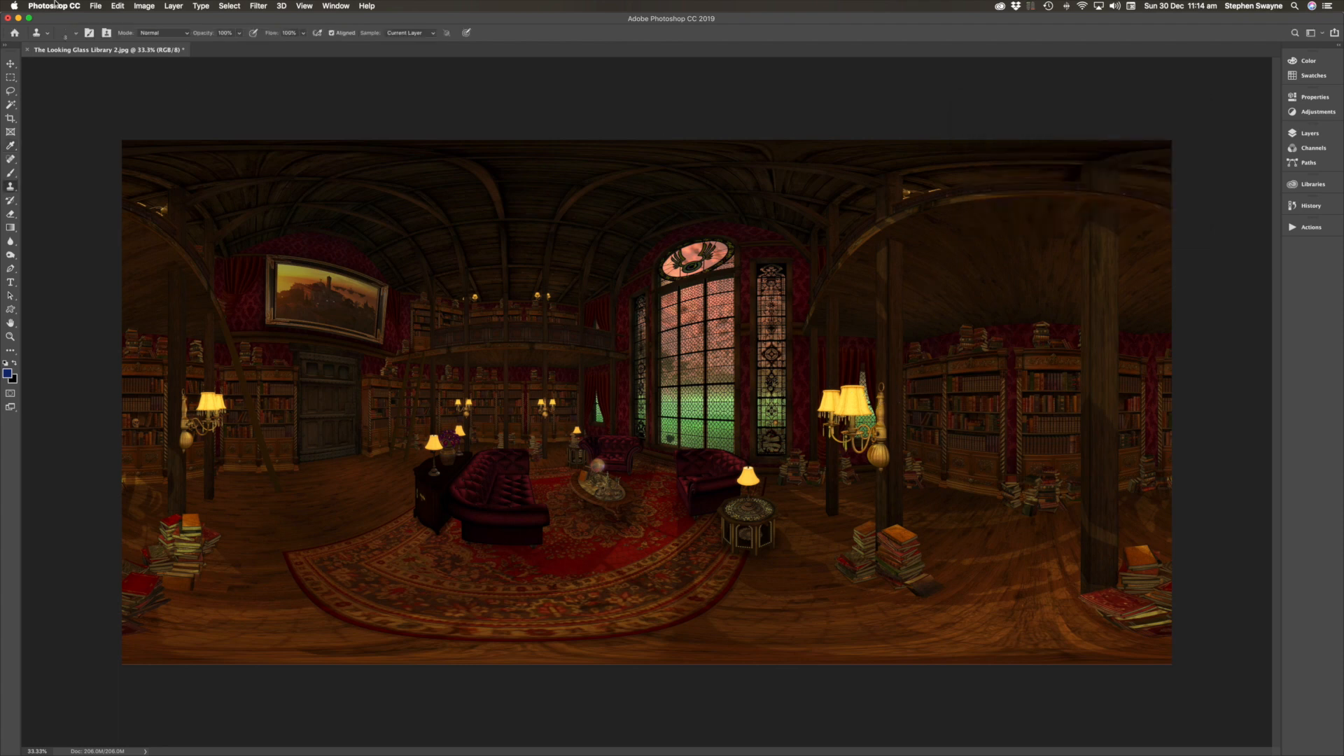
pyautogui.click(93, 6)
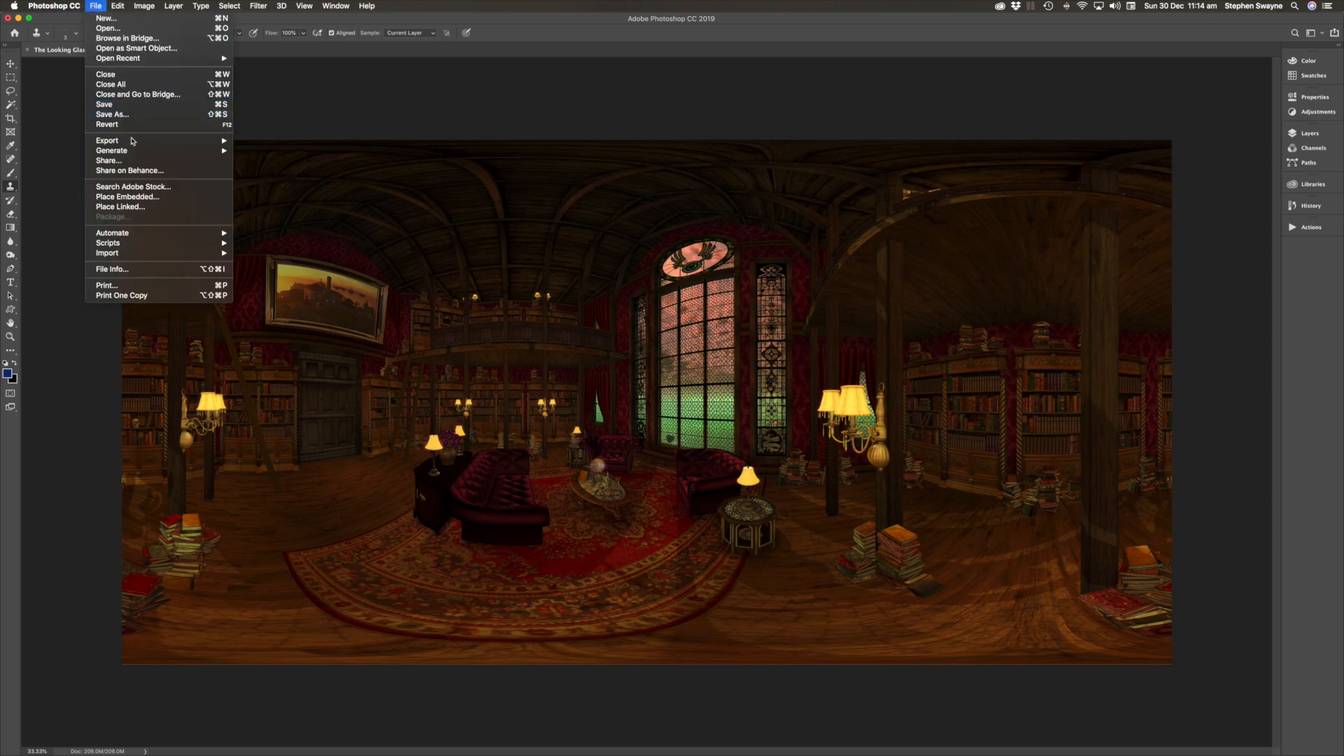
pyautogui.click(416, 94)
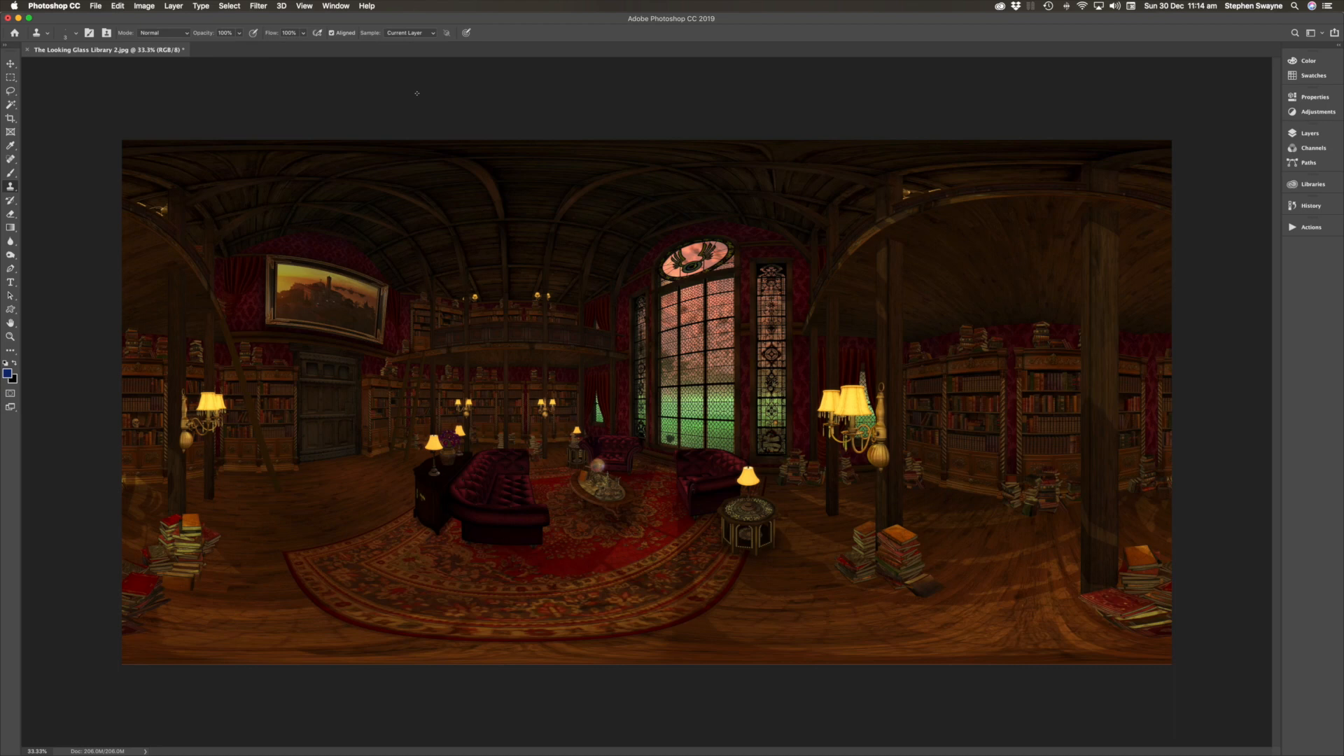
# - Switch to Finder, examine The Looking Glass Library 2.jpg in the preview, and close the preview
pyautogui.press('super+Tab')
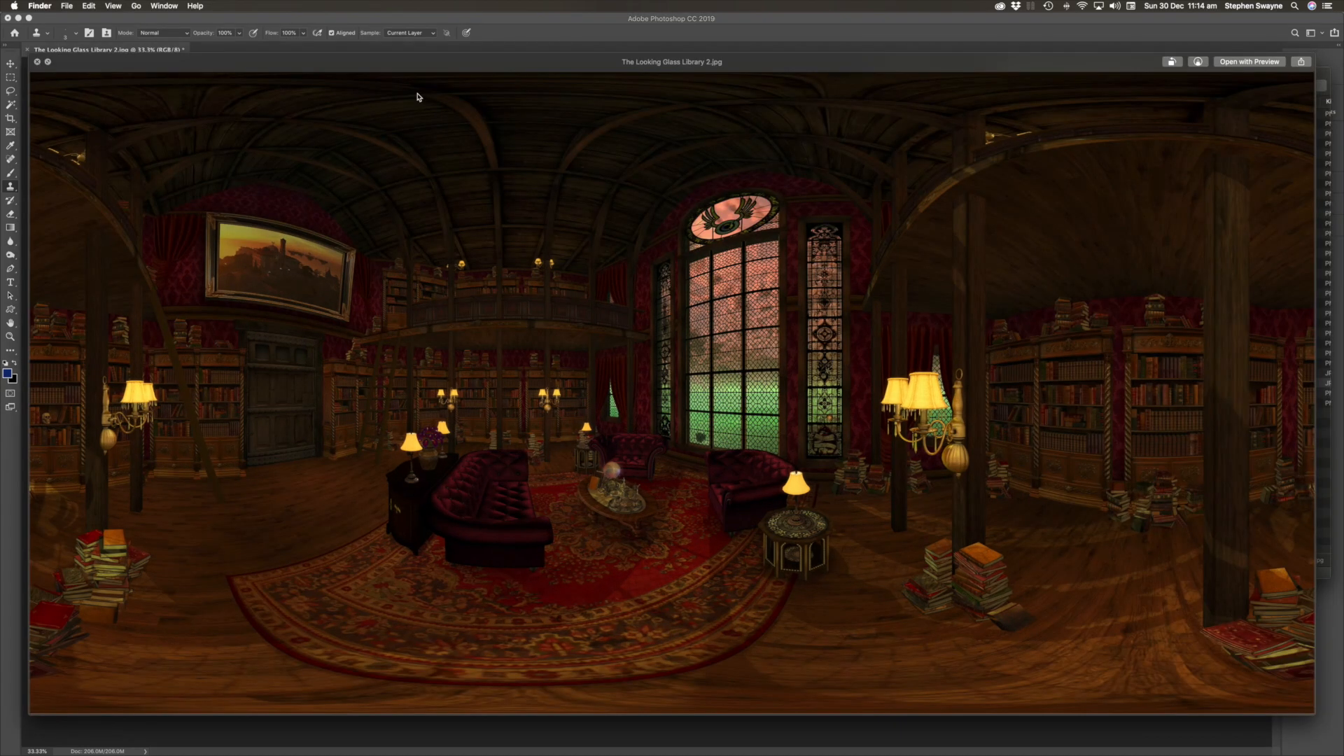
pyautogui.press('space')
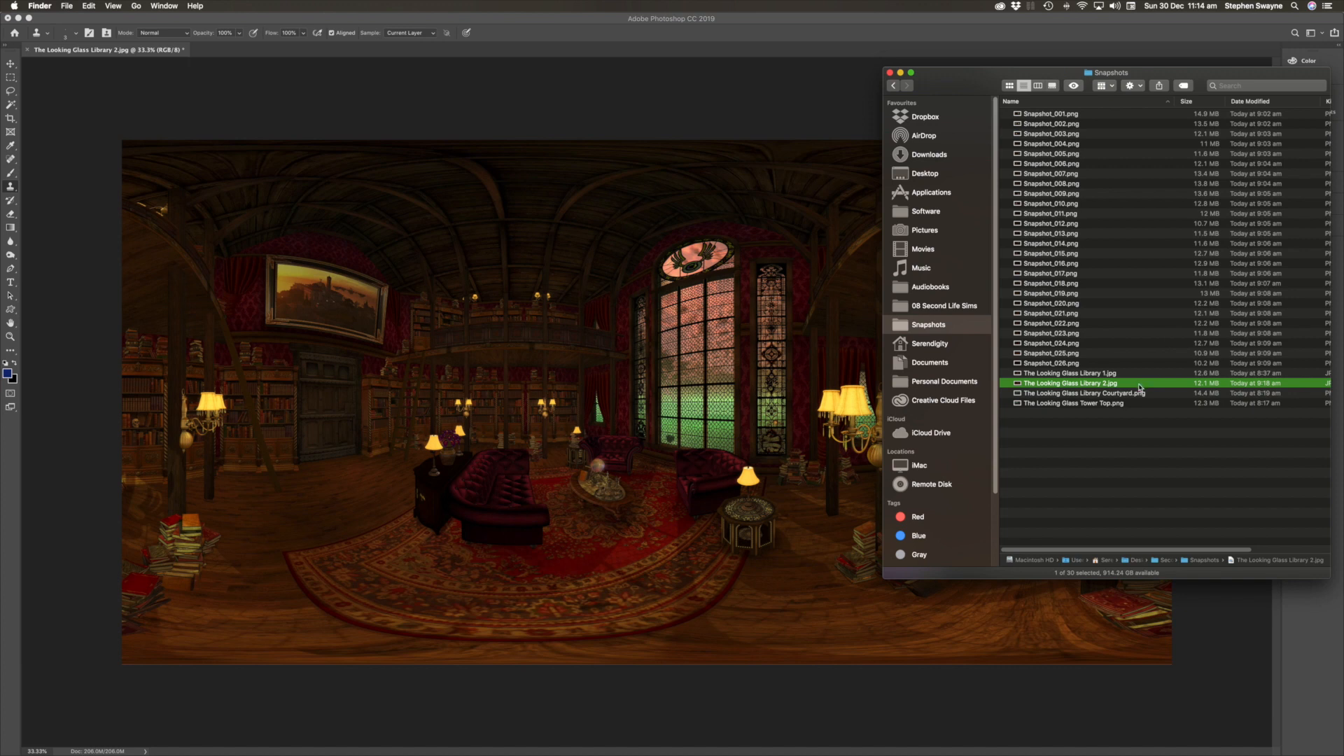
pyautogui.press('space')
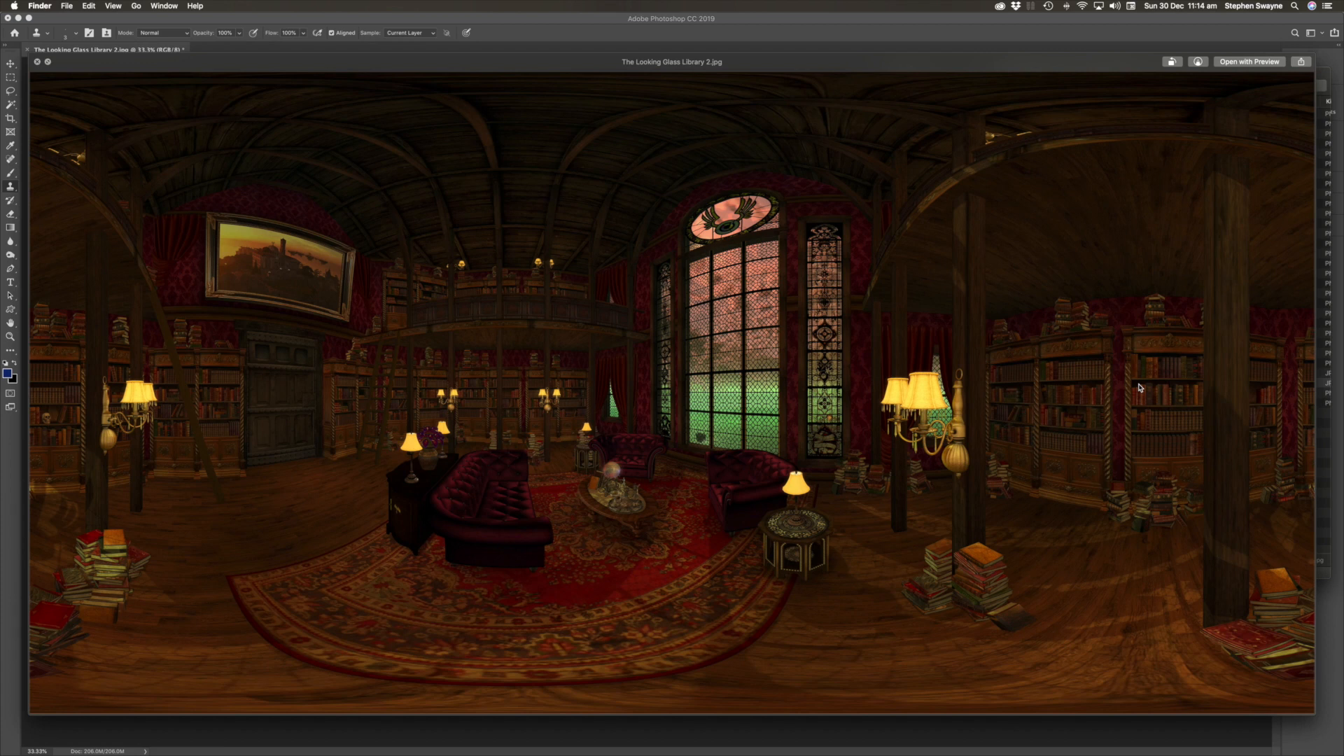
pyautogui.press('space')
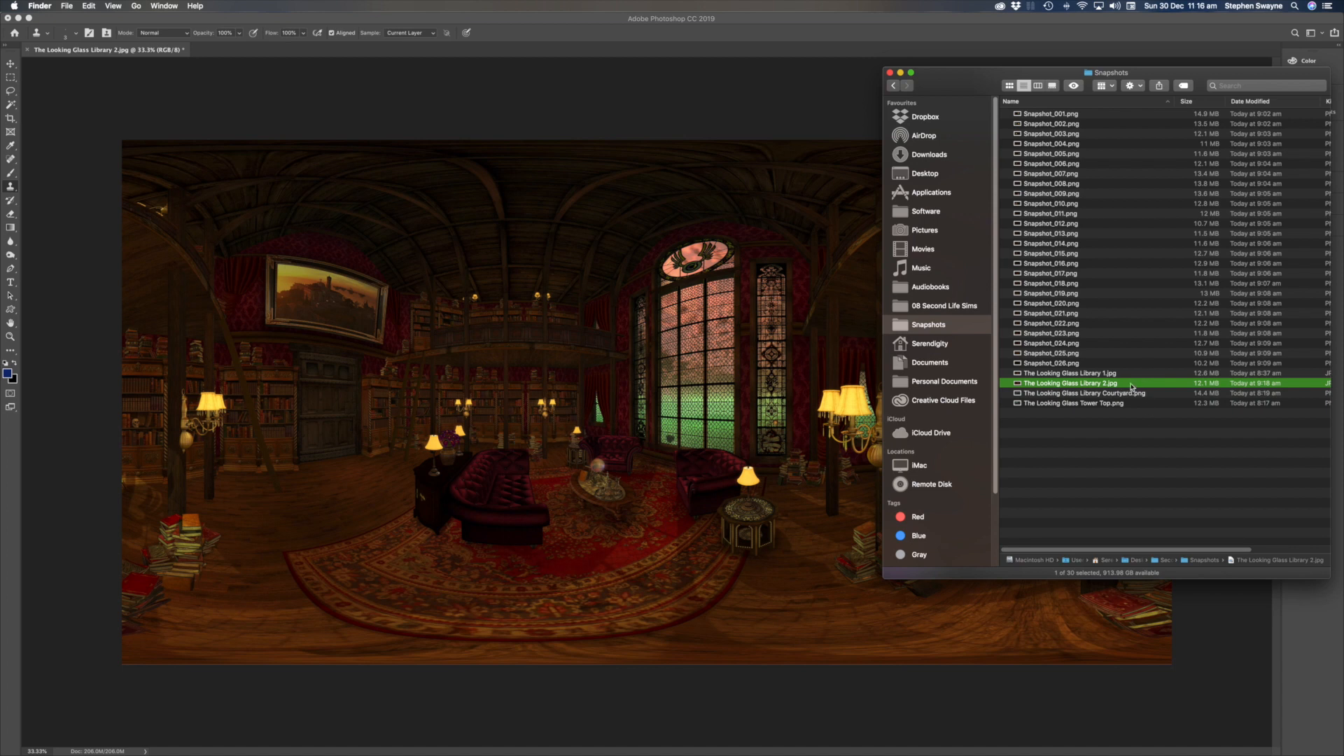
# - Launch Exif Fixer
pyautogui.moveTo(1236, 739)
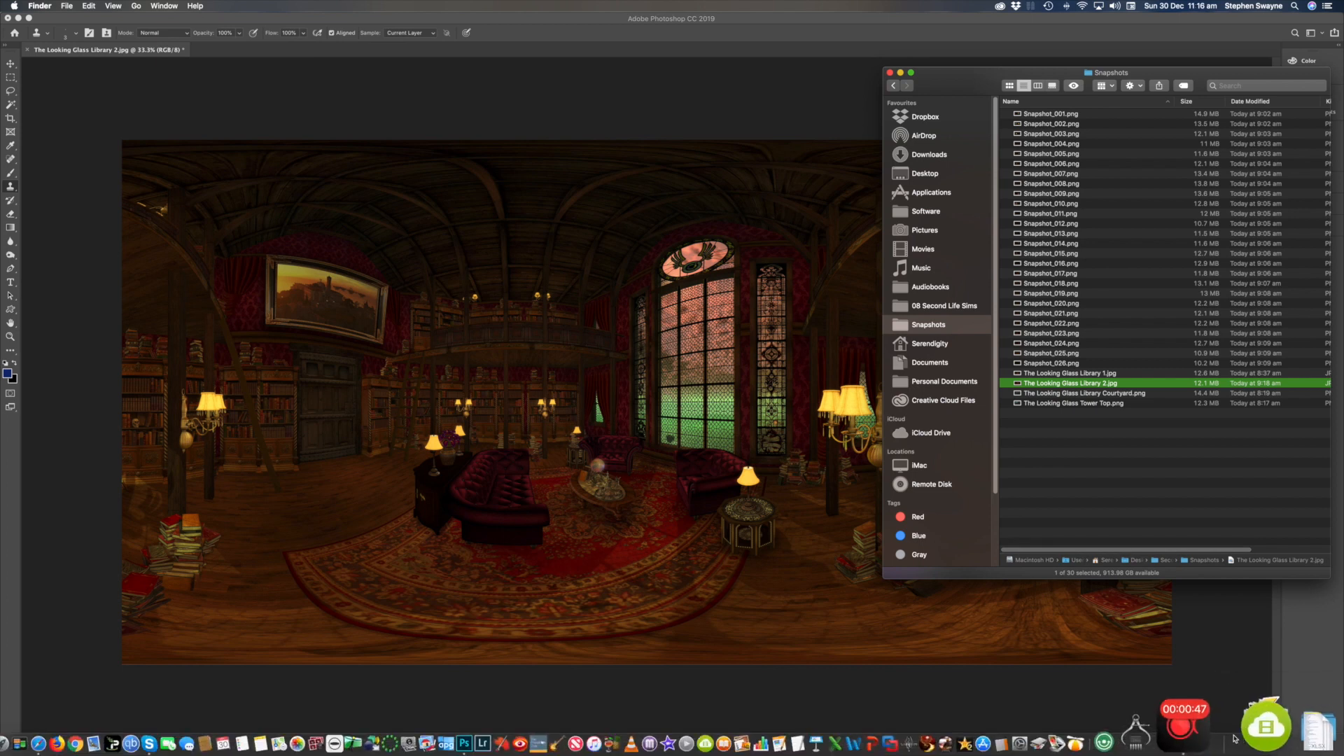
pyautogui.click(1169, 728)
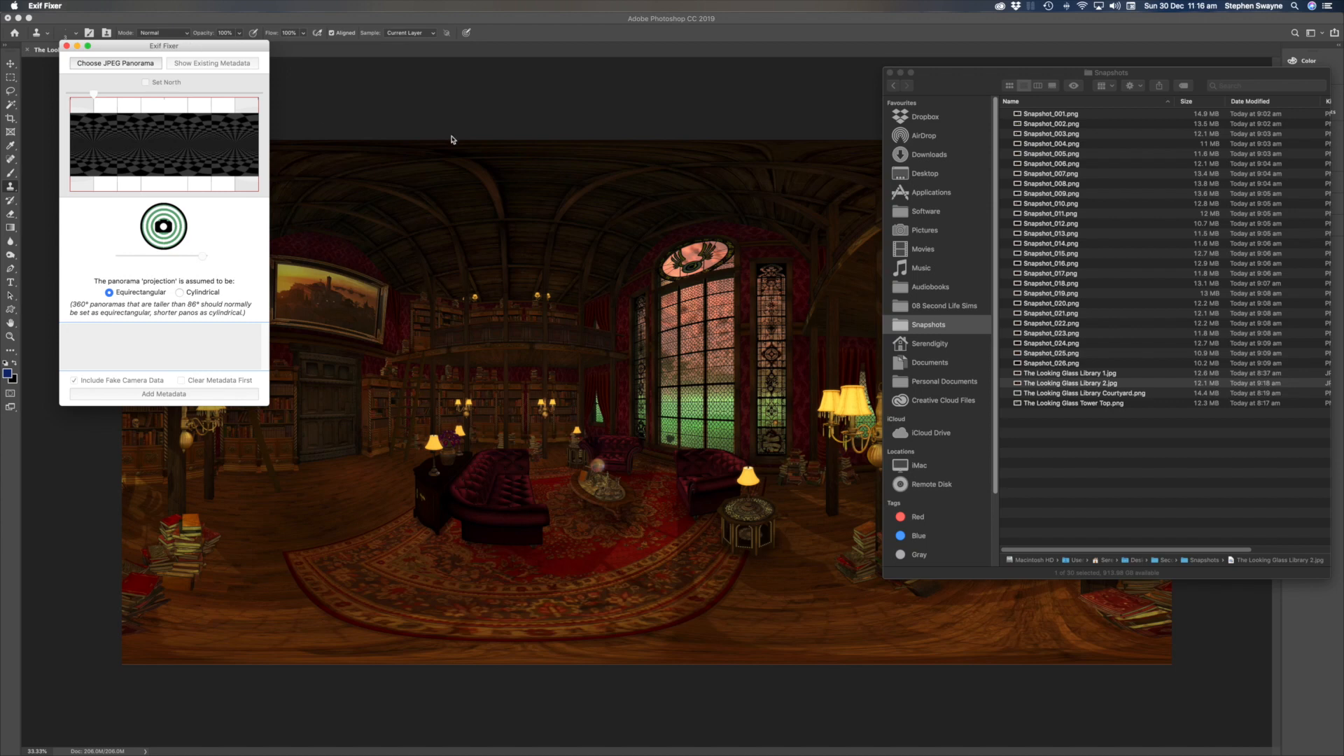
# - Load The Looking Glass Library 2.jpg into Exif Fixer and review the panorama metadata tags it generates
pyautogui.moveTo(1017, 389); pyautogui.dragTo(181, 148)
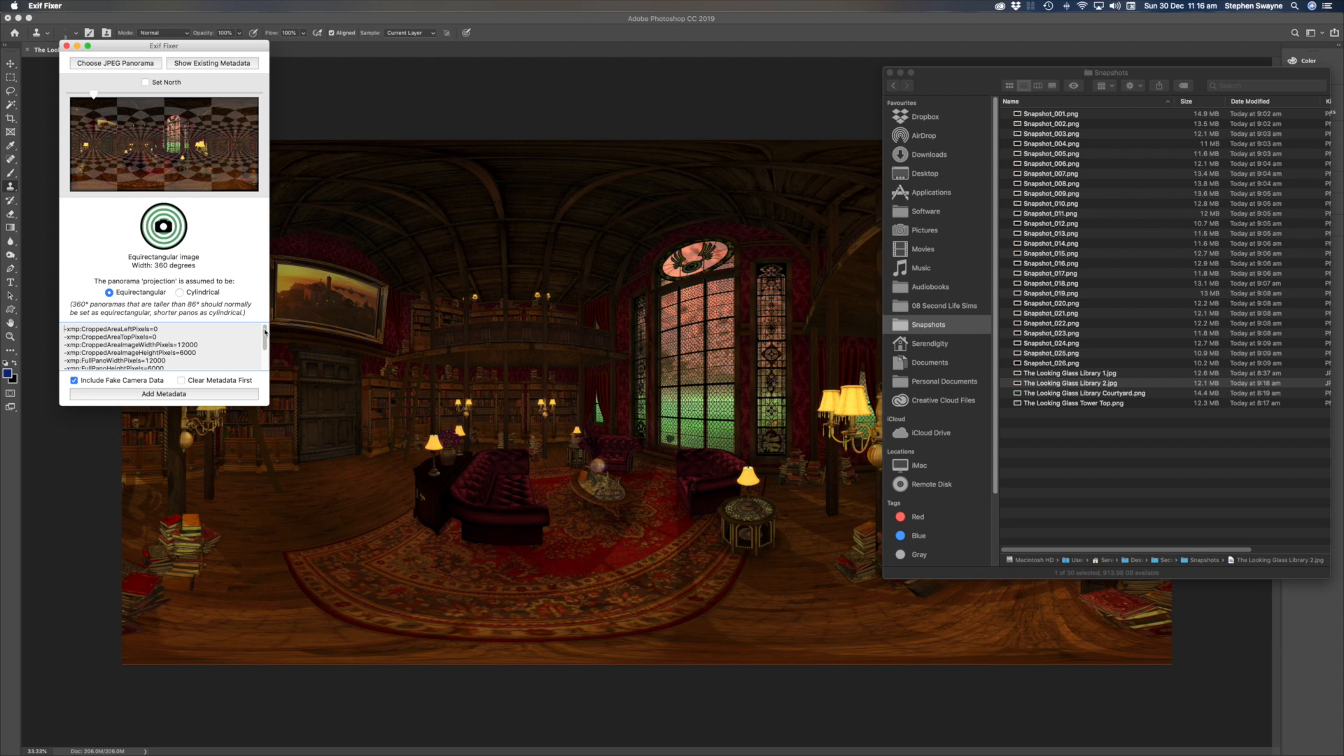
pyautogui.scroll(-2, 265, 335)
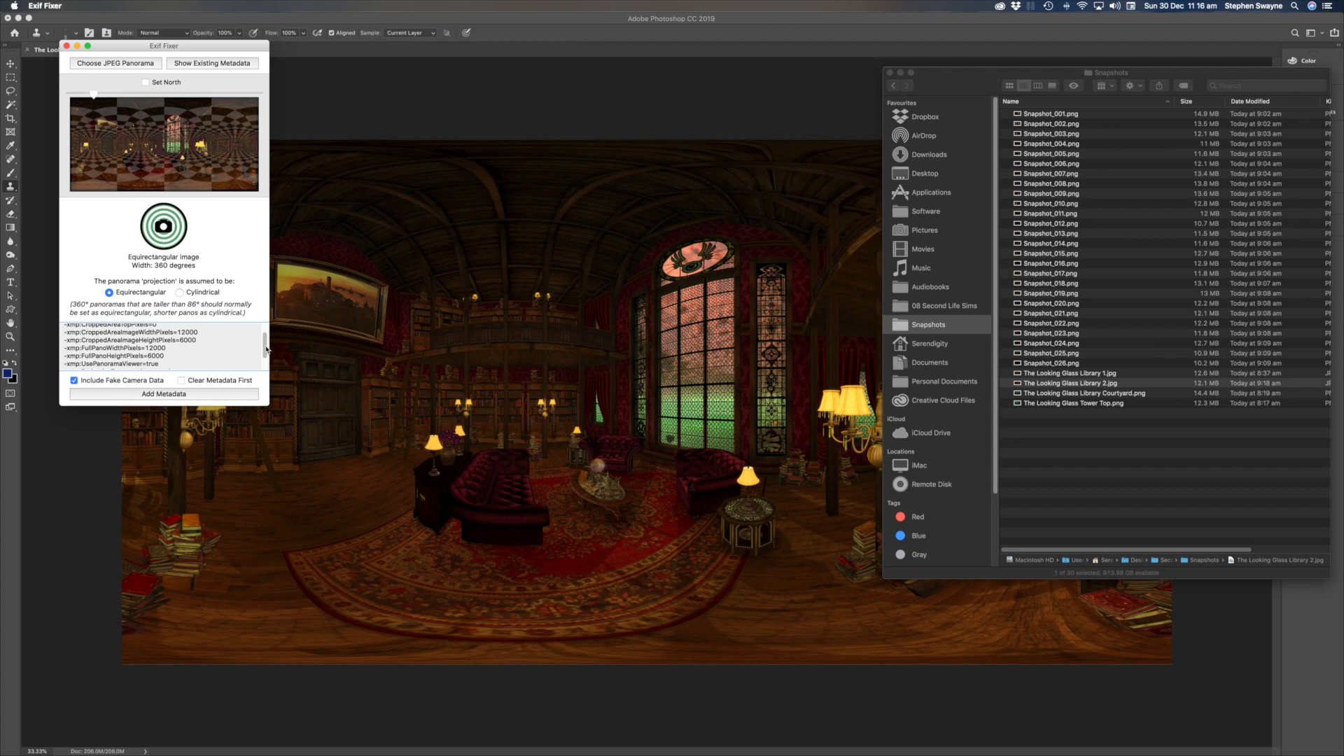
pyautogui.scroll(-2, 267, 350)
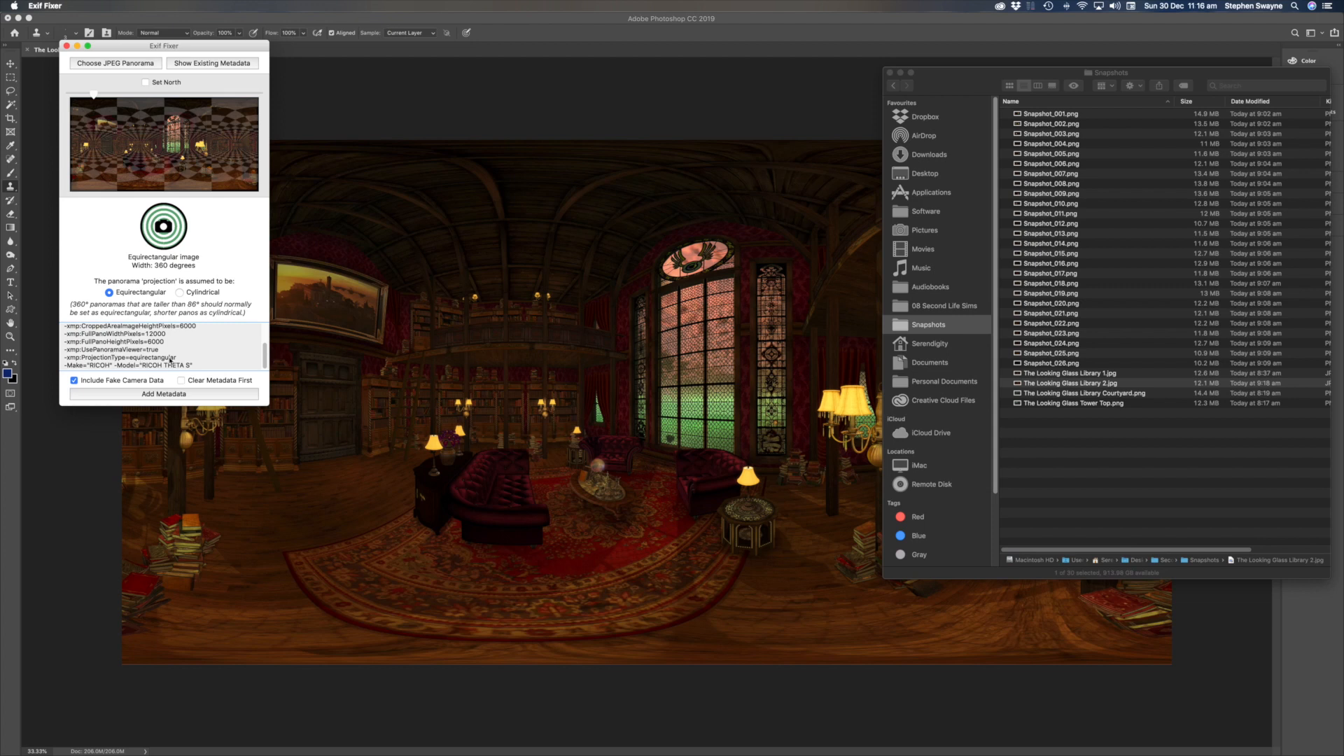
# - Exclude the fake camera data, add the equirectangular panorama metadata to the library image, and close Exif Fixer's windows
pyautogui.click(75, 381)
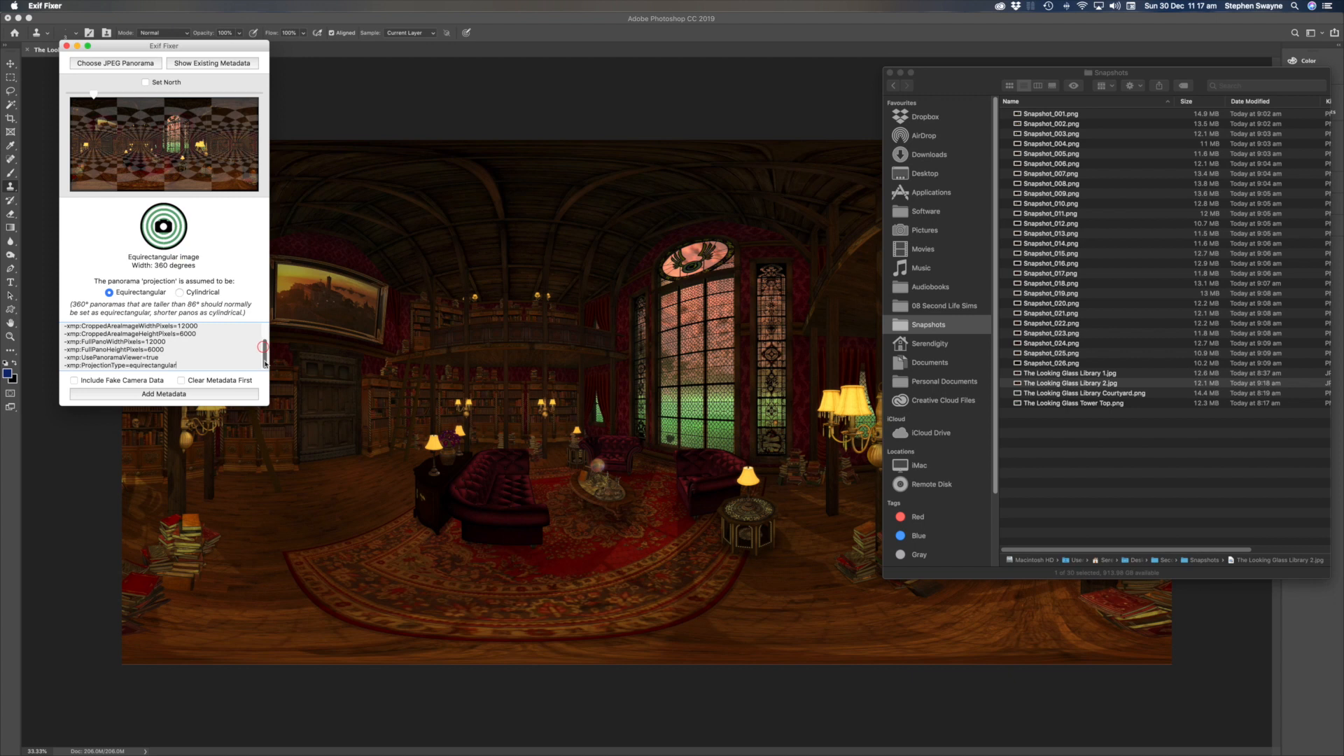
pyautogui.moveTo(184, 365); pyautogui.dragTo(63, 342)
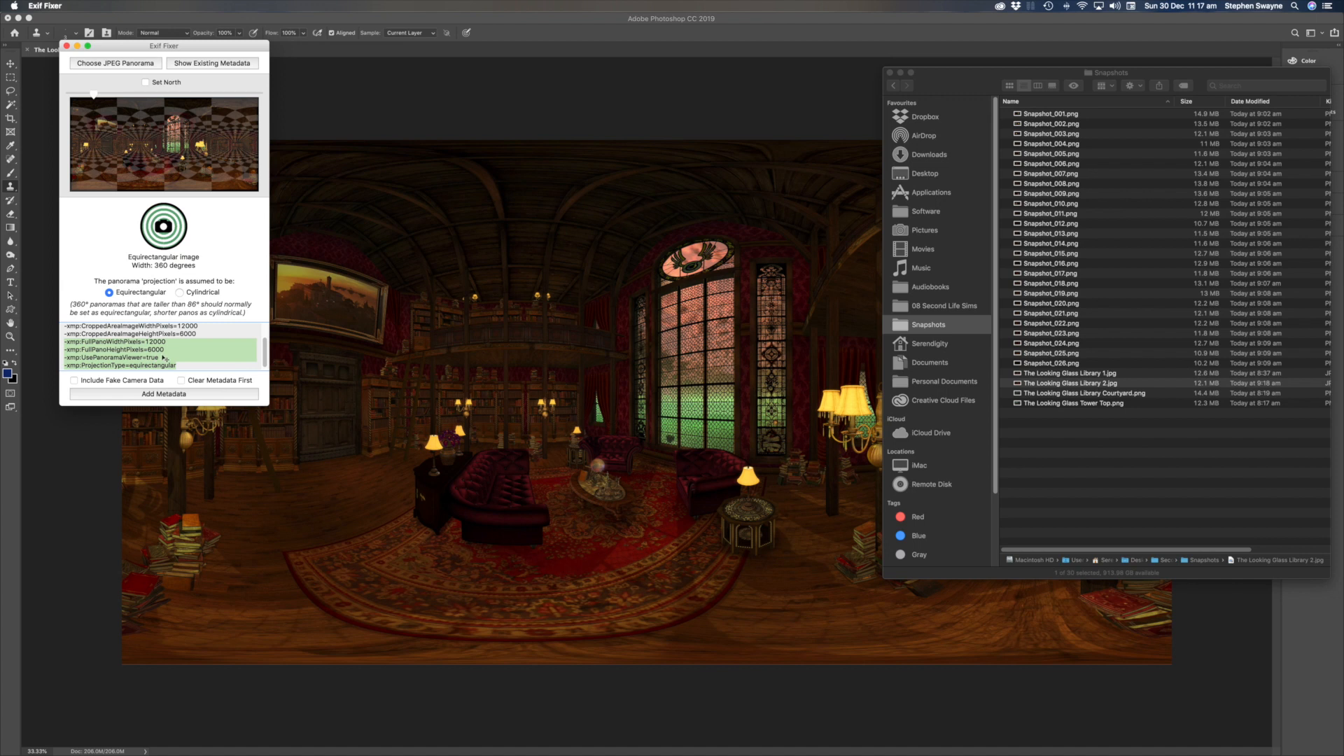
pyautogui.click(165, 394)
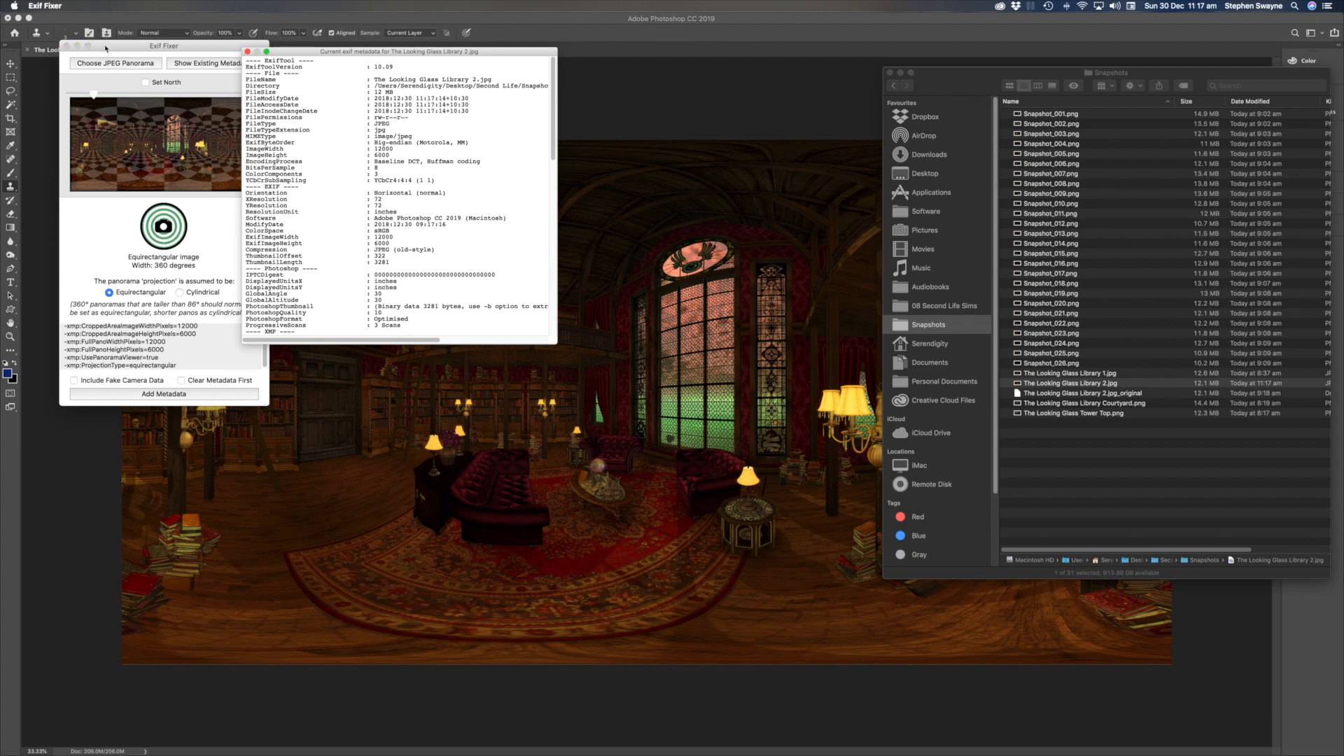
pyautogui.click(247, 52)
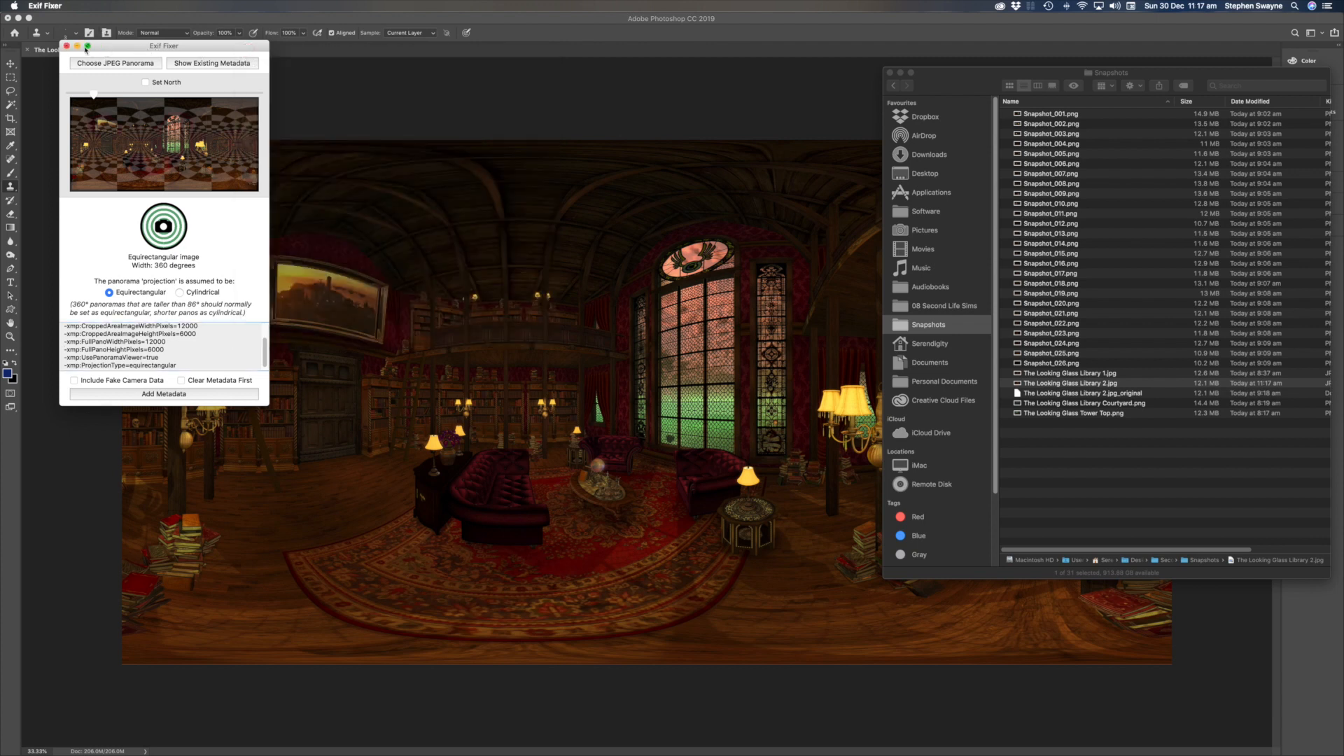
pyautogui.click(67, 46)
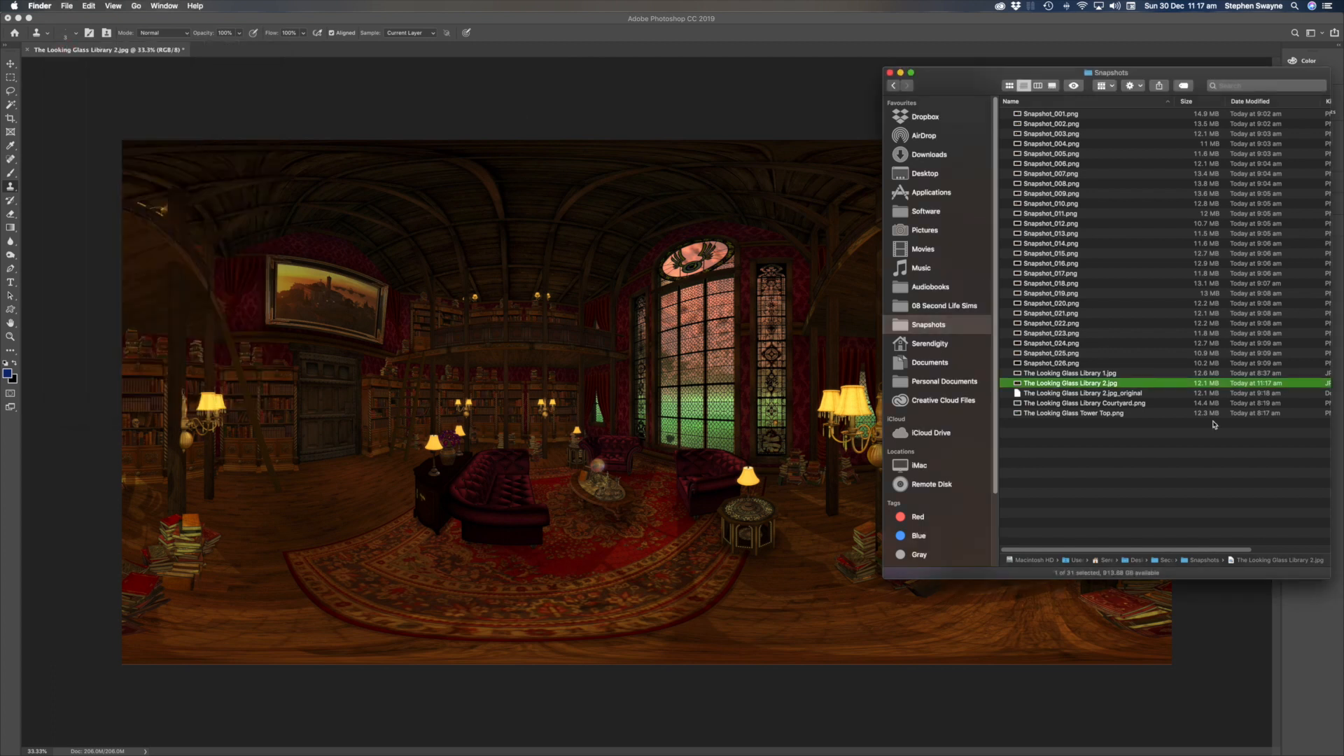
# - Check the backup file The Looking Glass Library 2.jpg_original in Finder and preview The Looking Glass Library 2.jpg
pyautogui.click(1148, 394)
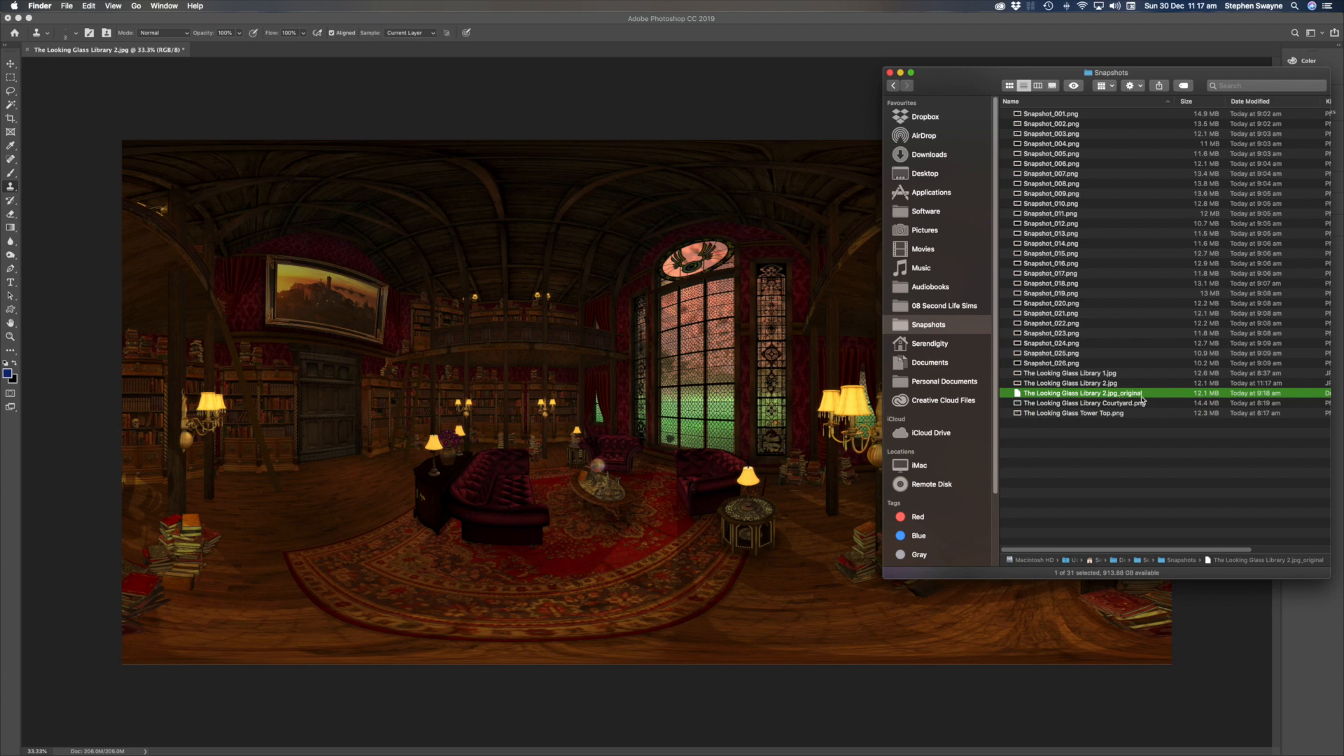
pyautogui.click(1120, 384)
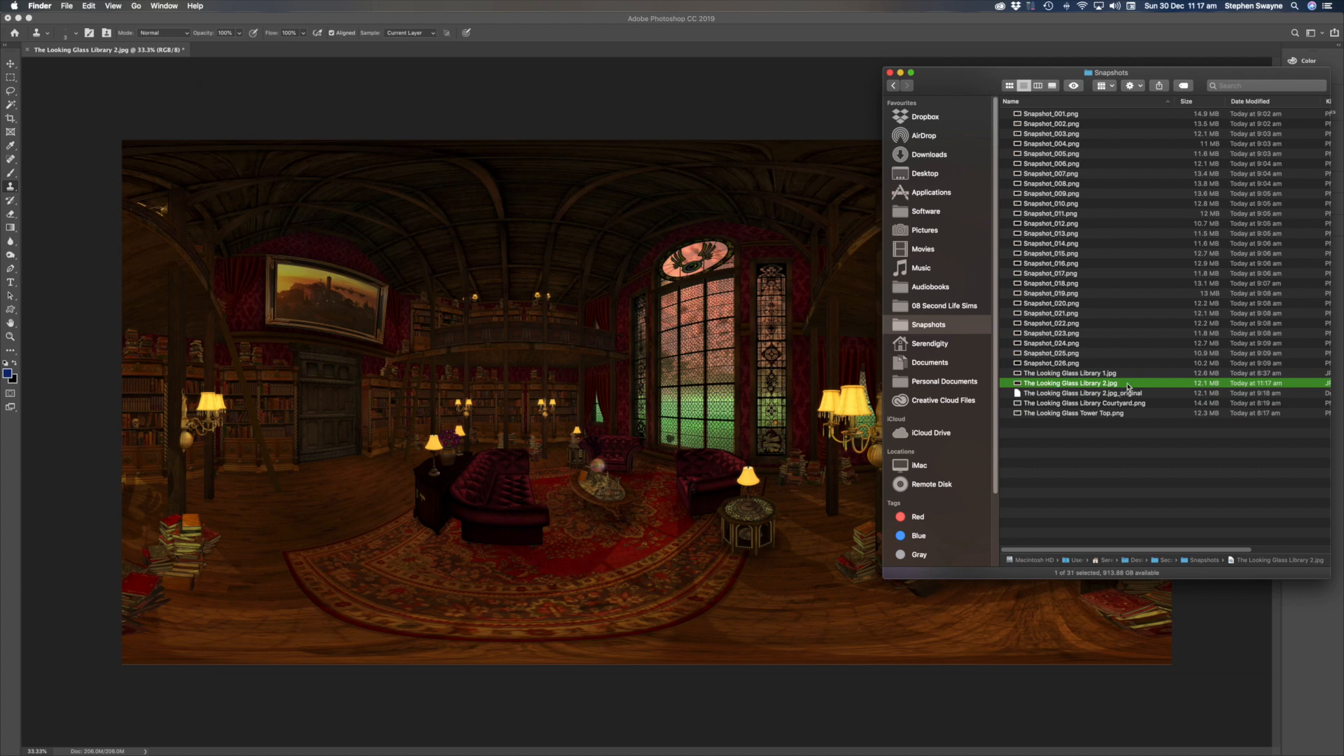
pyautogui.press('space')
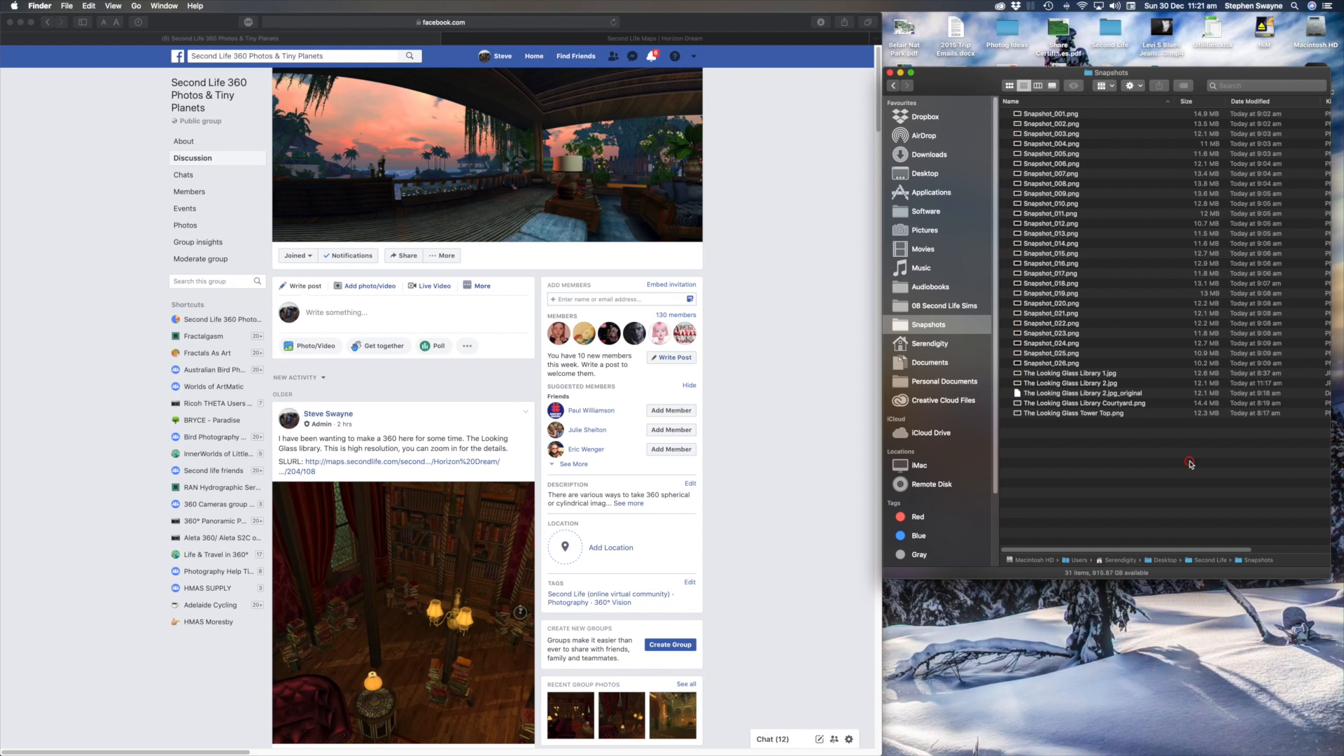
# - Move The Looking Glass Library 2.jpg_original to the Trash and select The Looking Glass Library 2.jpg
pyautogui.click(1154, 395)
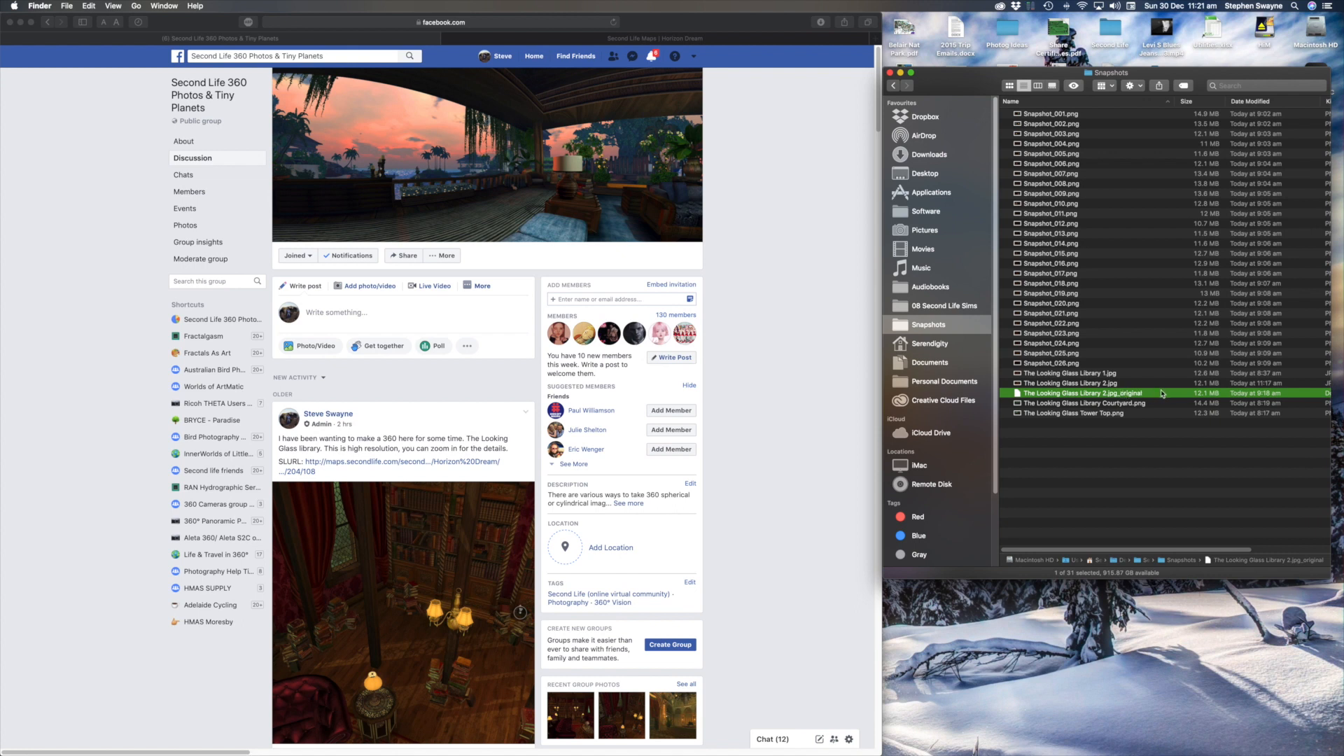
pyautogui.press('super+BackSpace')
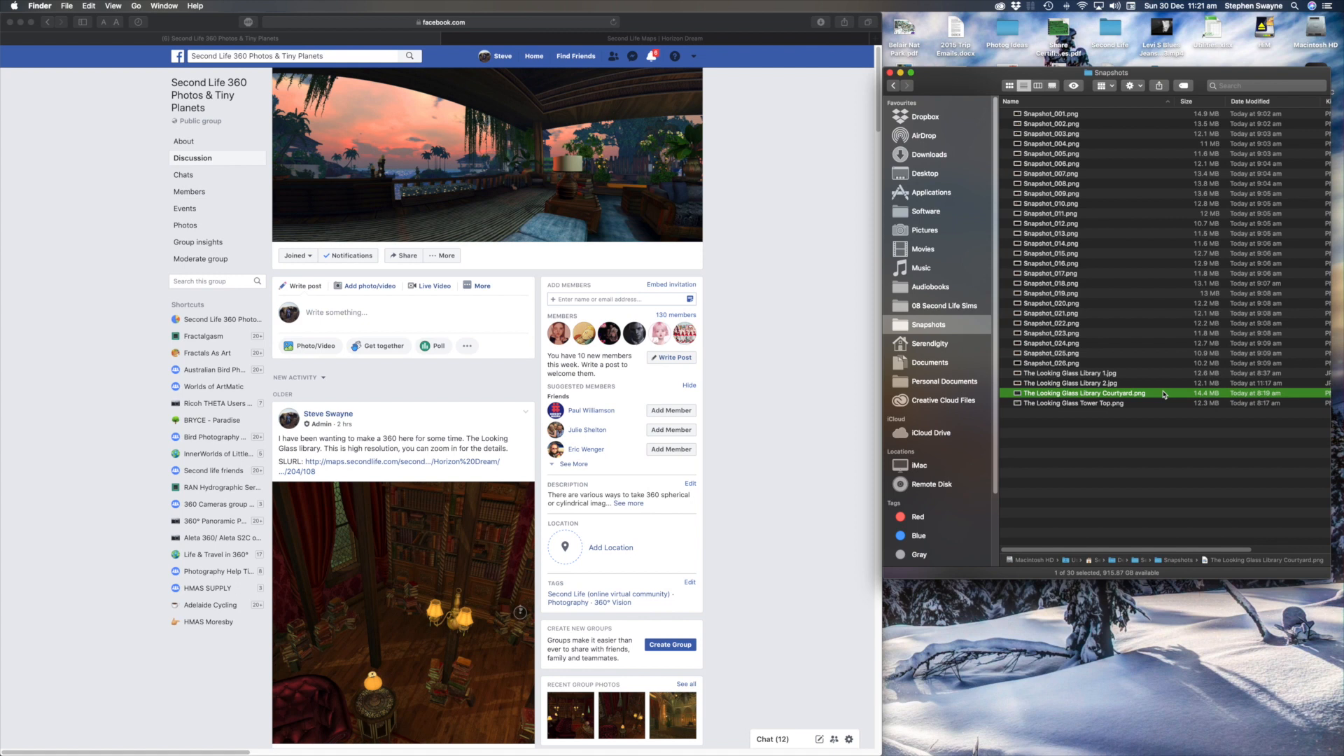
pyautogui.click(1144, 385)
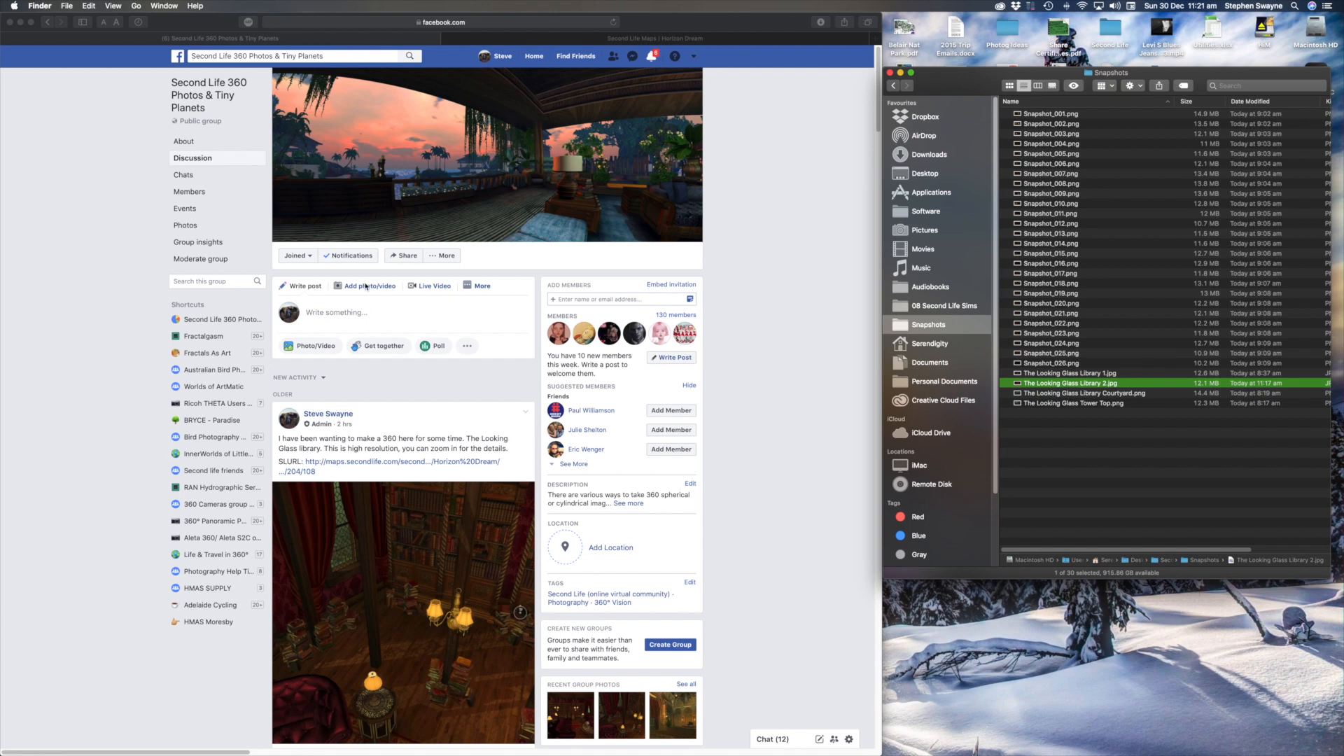
# - Switch to Safari and attach The Looking Glass Library 2.jpg to a new post in the Second Life 360 Photos & Tiny Planets group
pyautogui.click(366, 288)
pyautogui.click(366, 287)
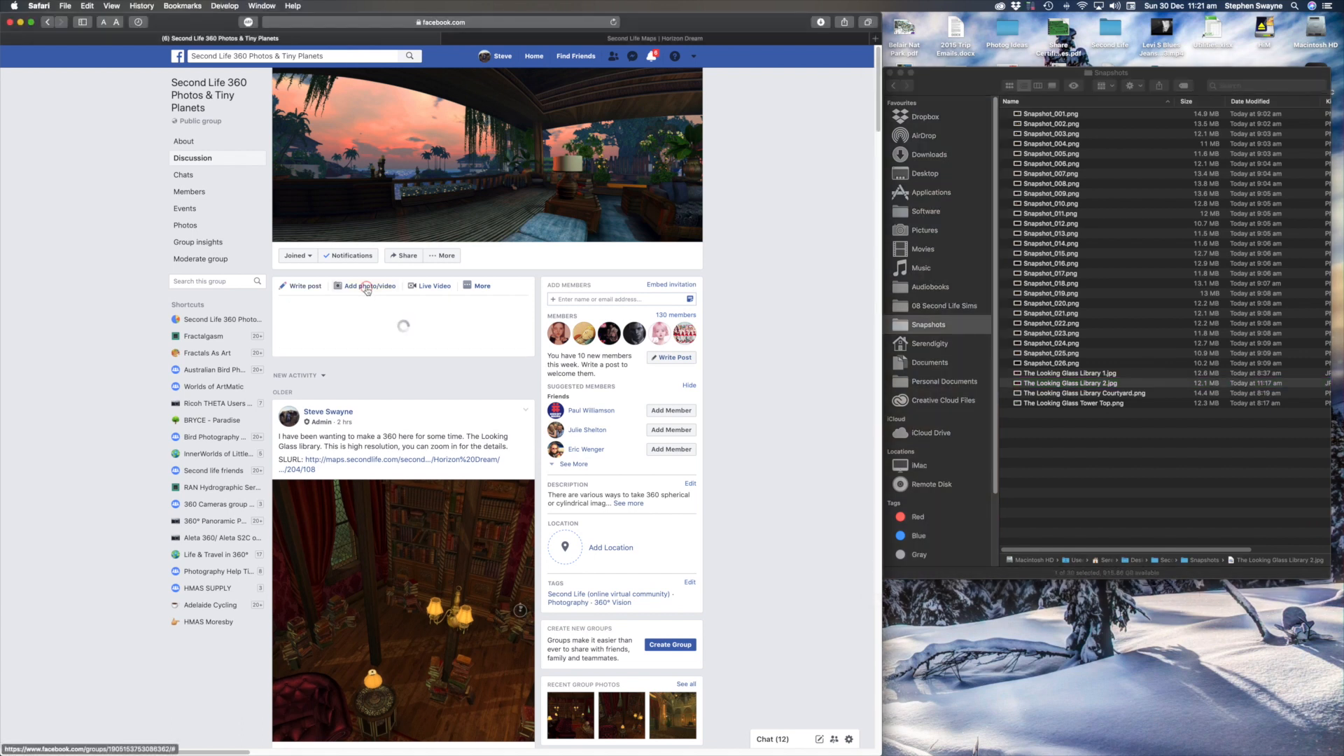
pyautogui.click(342, 331)
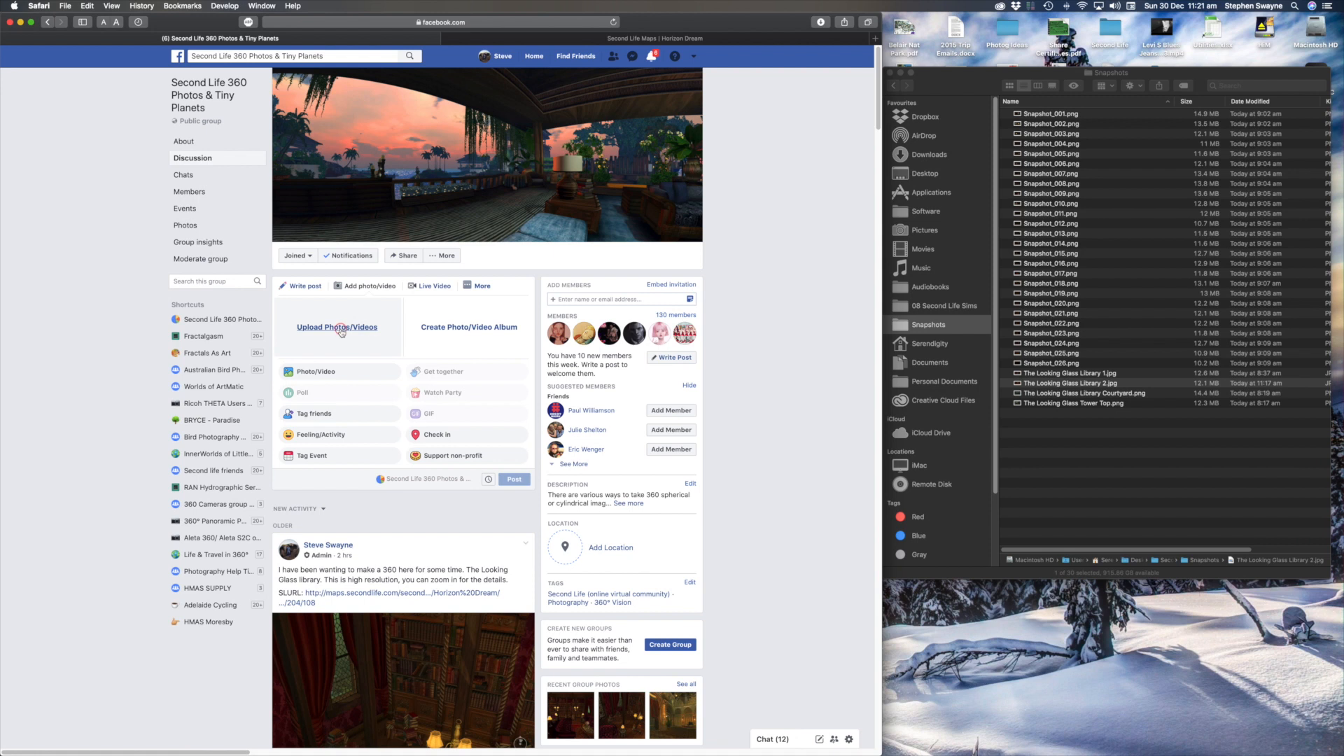
pyautogui.scroll(-3, 353, 213)
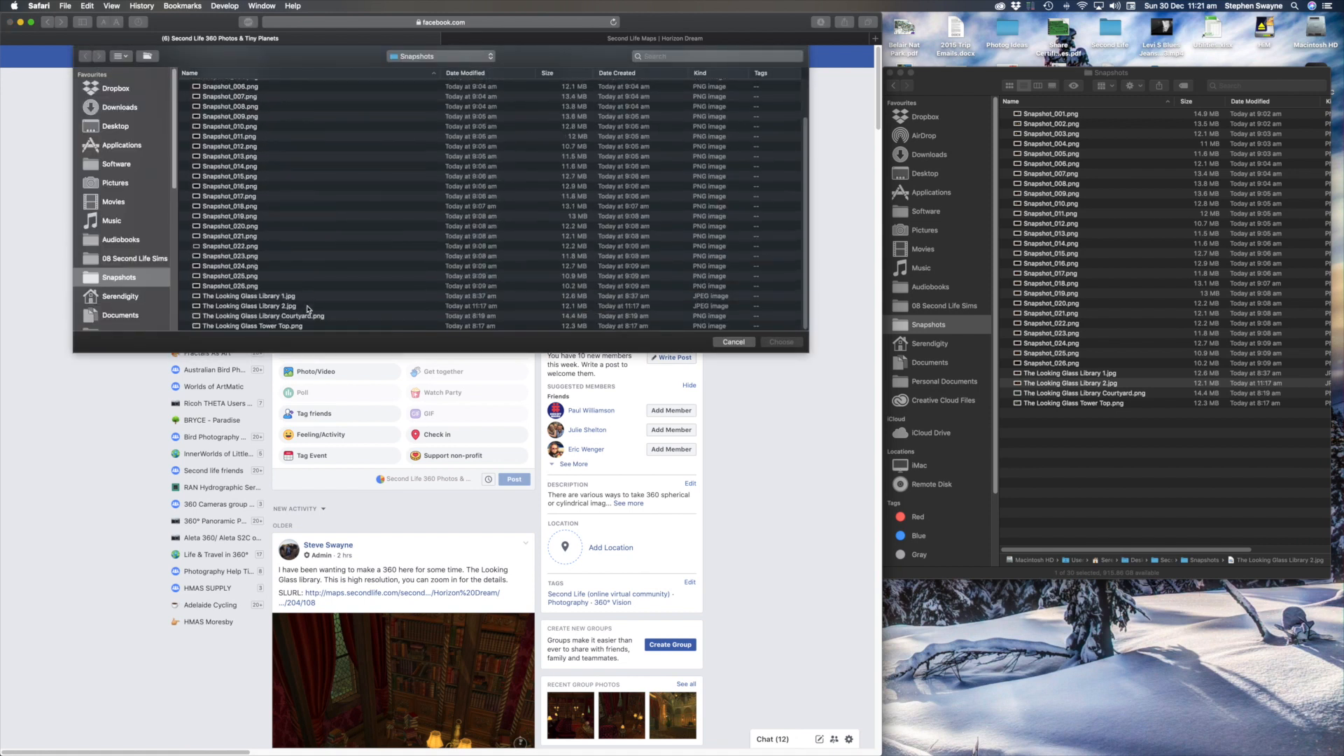
pyautogui.click(309, 308)
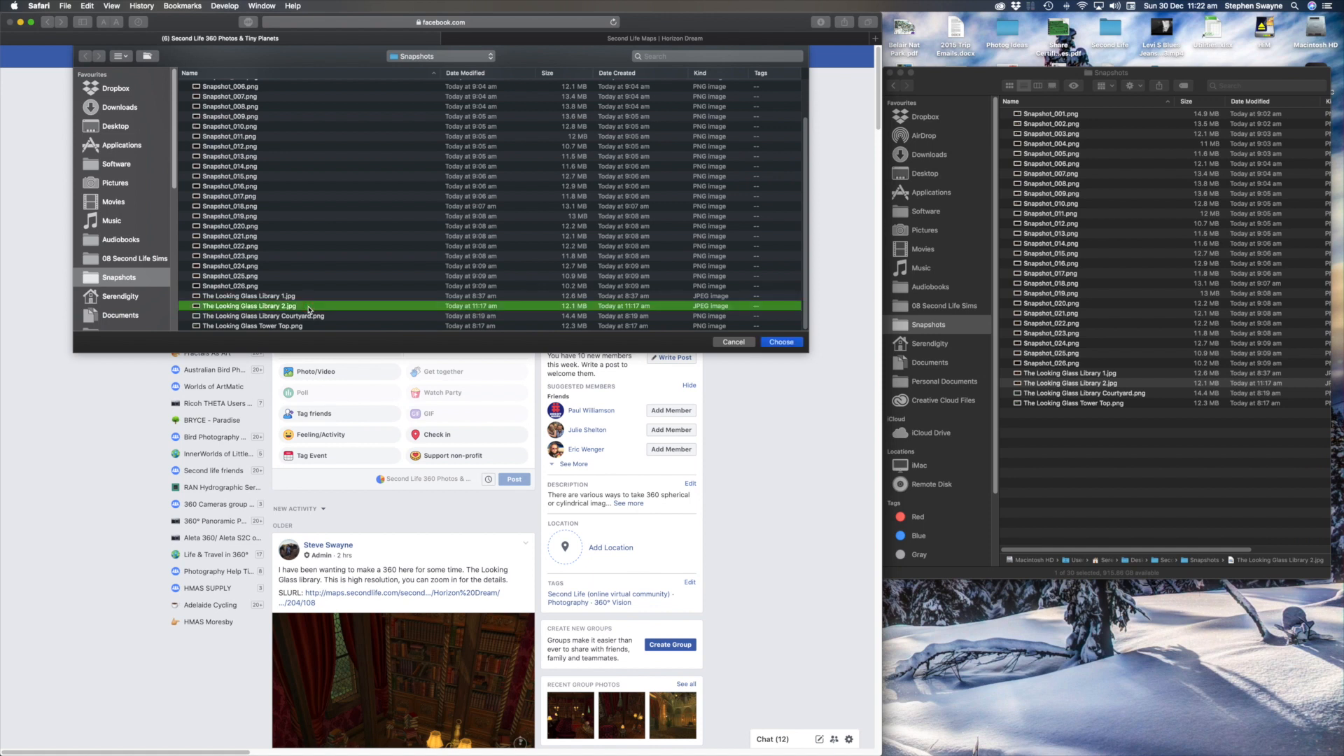
pyautogui.click(796, 346)
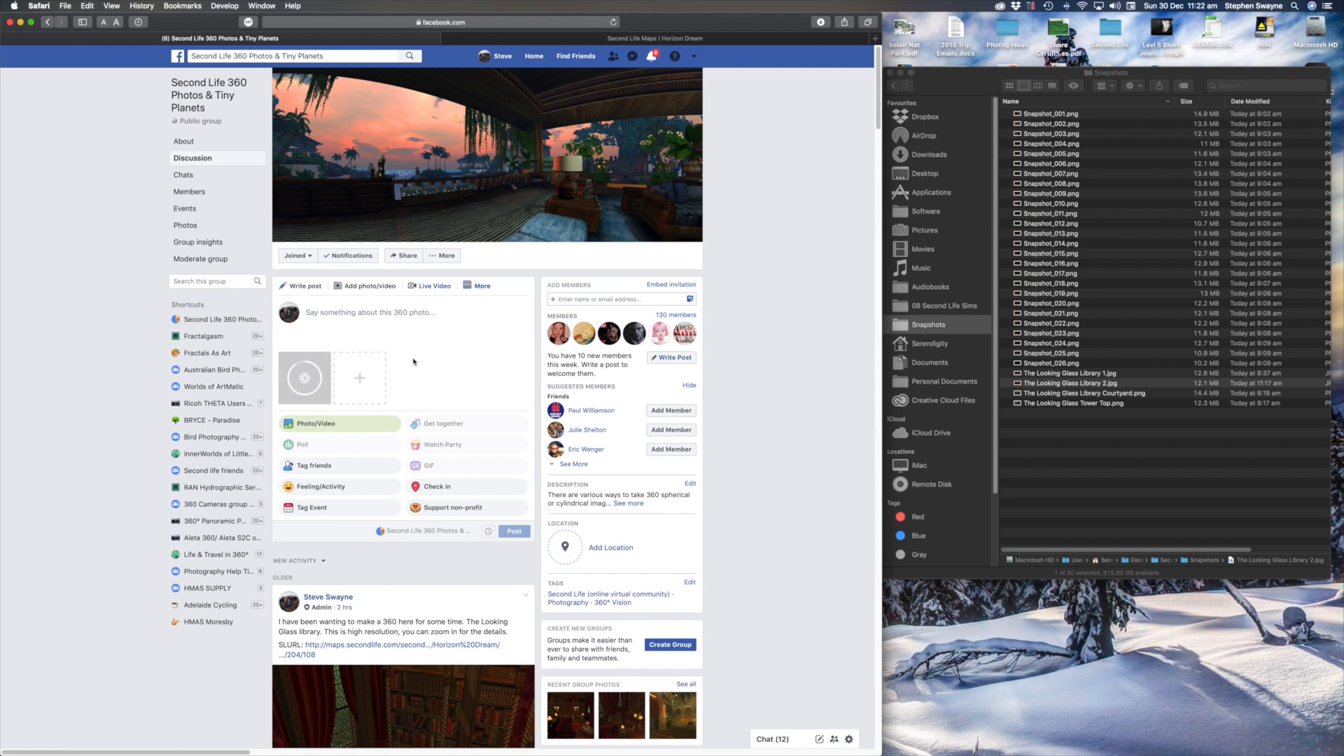
# - Write the post text "Inside the library in The Looking Glass sim in Second Life." and add a "SLURL:" line with the Horizon Dream map link
pyautogui.click(387, 313)
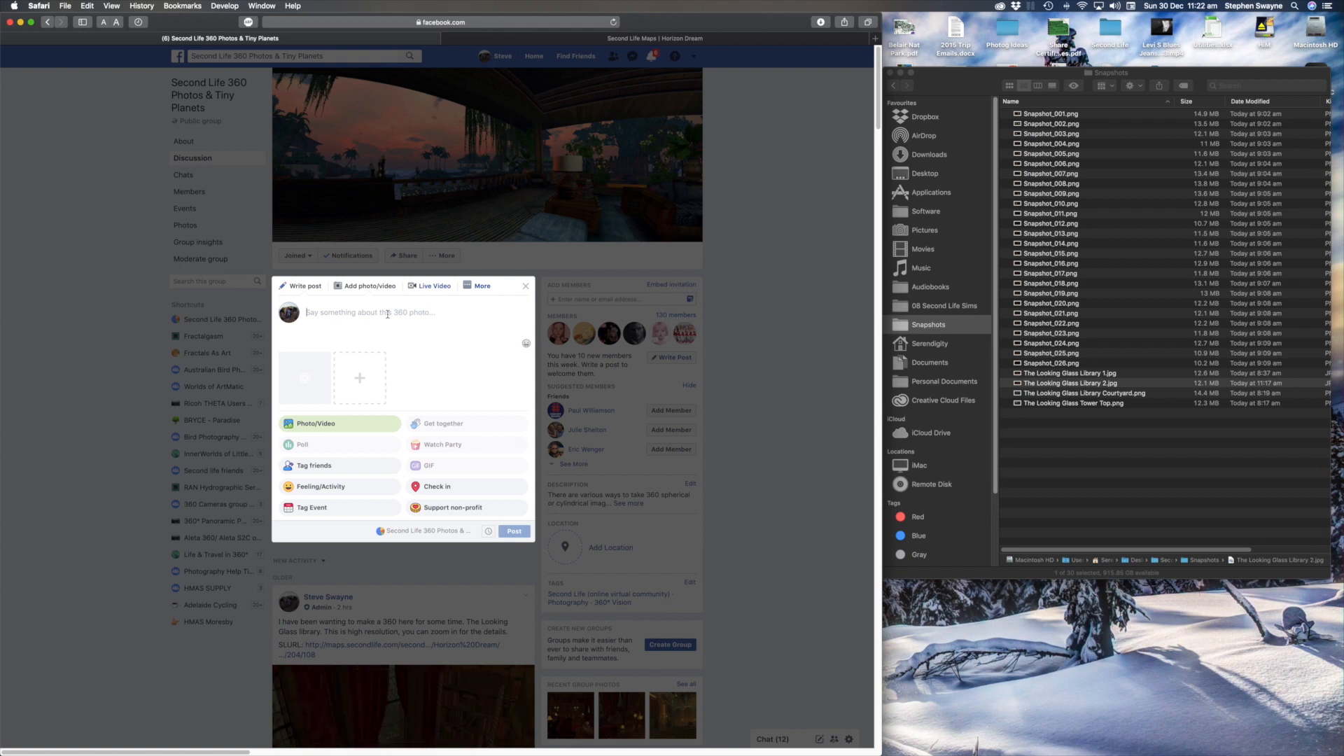
pyautogui.write('Inside the library in The Lo')
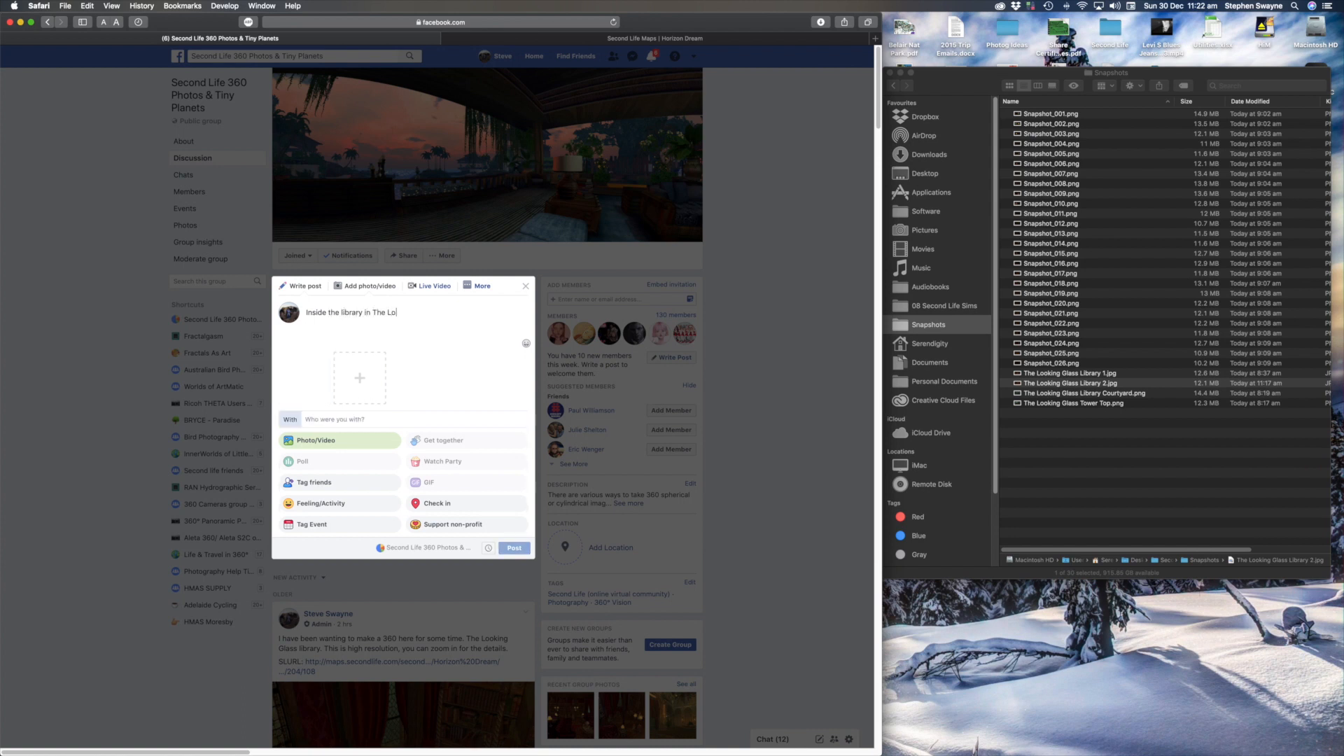
pyautogui.write('oking Glass ')
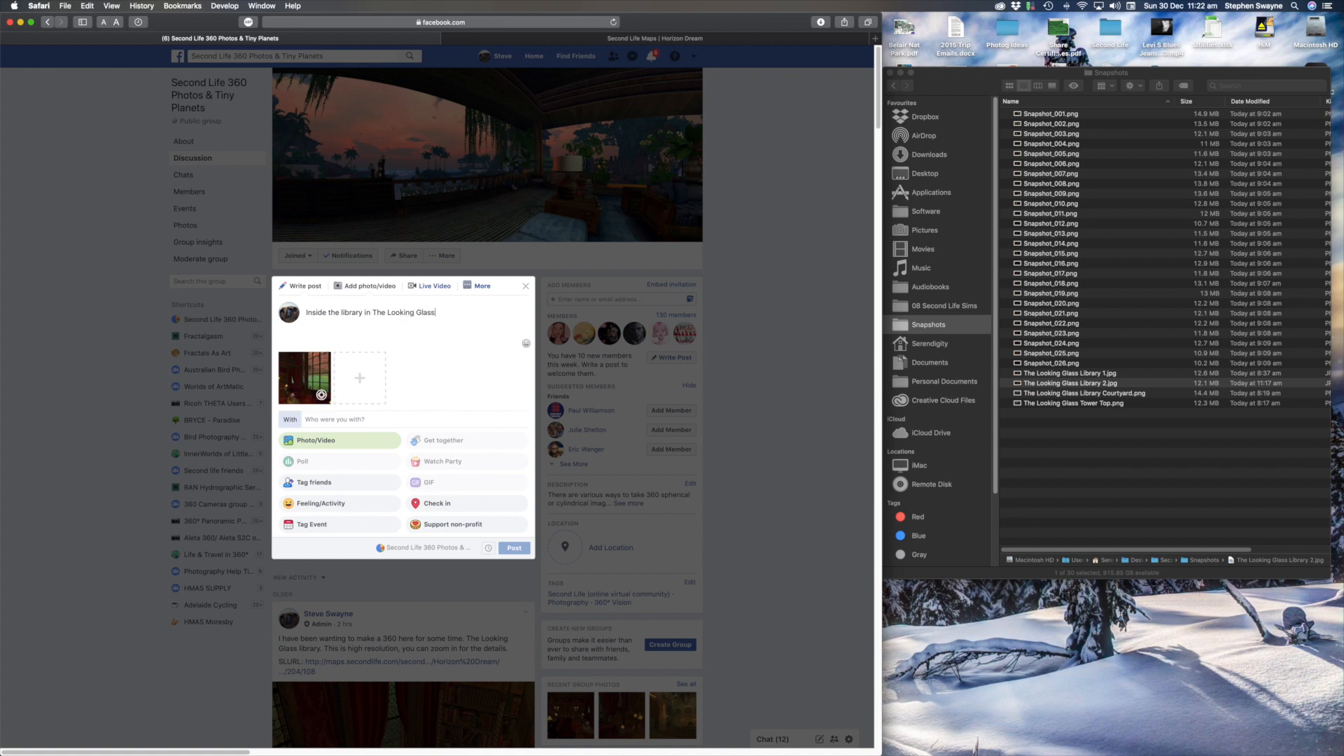
pyautogui.write('sim in Second Life.')
pyautogui.press('Return')
pyautogui.write('SLURL:')
pyautogui.write('https://maps.secondlife.com/secondlife/Horizon%20Dream/53/204/108?fbclid=IwAR0eeZHvYK-Ud06uRY_WFVsoeihafNHyz3h3j59SaNzu3vKfBa26u81ltug')
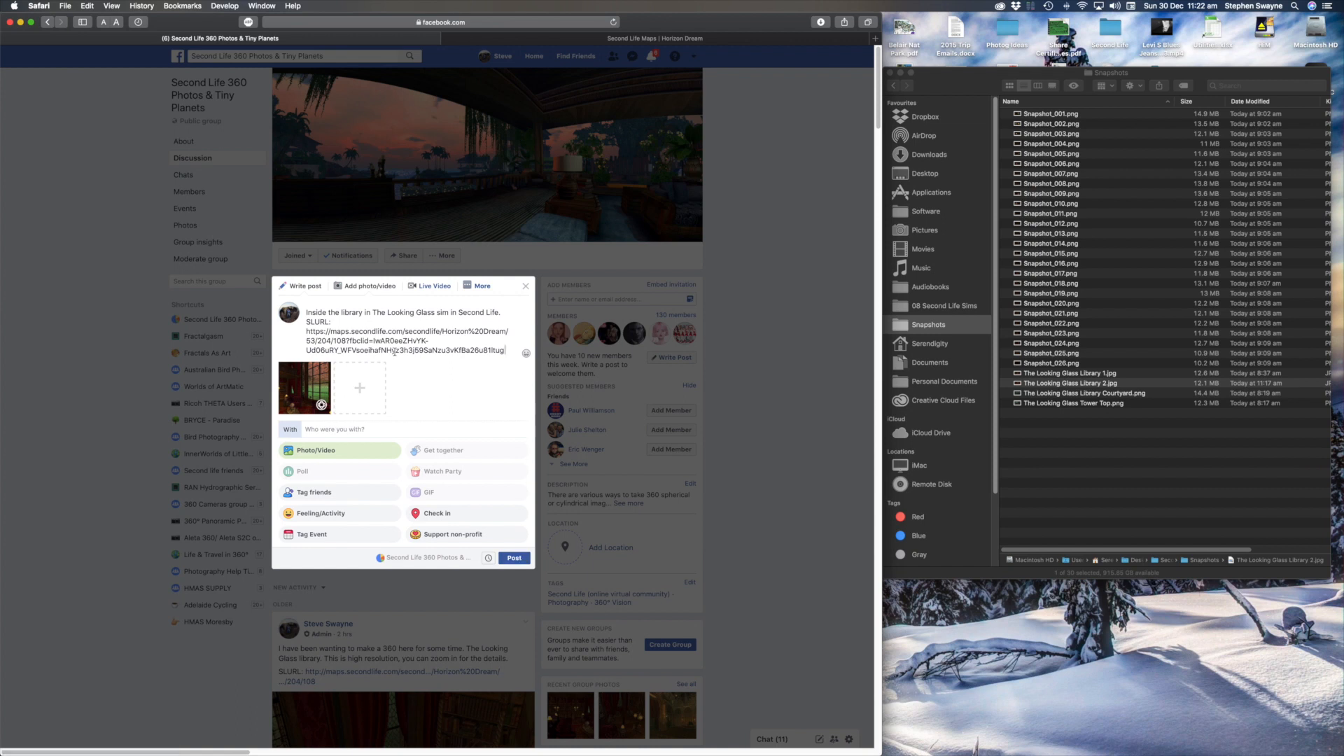
pyautogui.moveTo(319, 405)
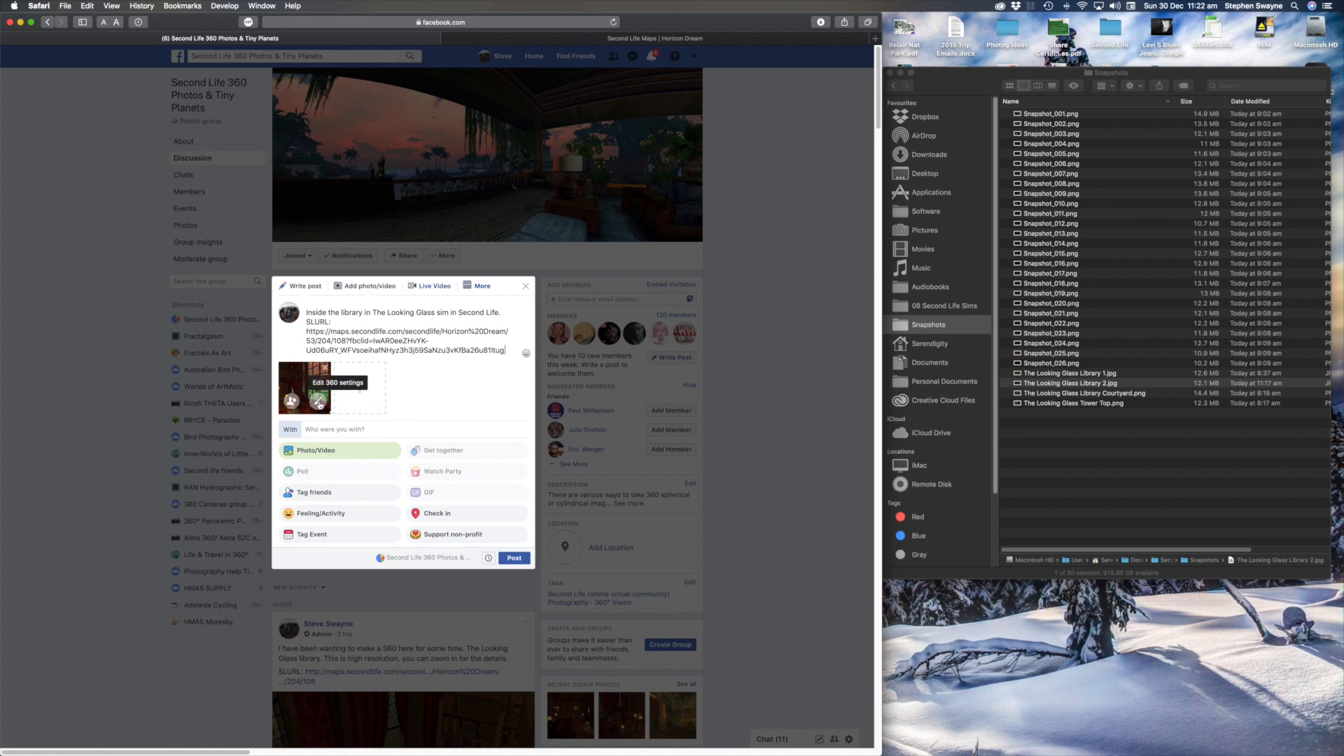
pyautogui.click(319, 405)
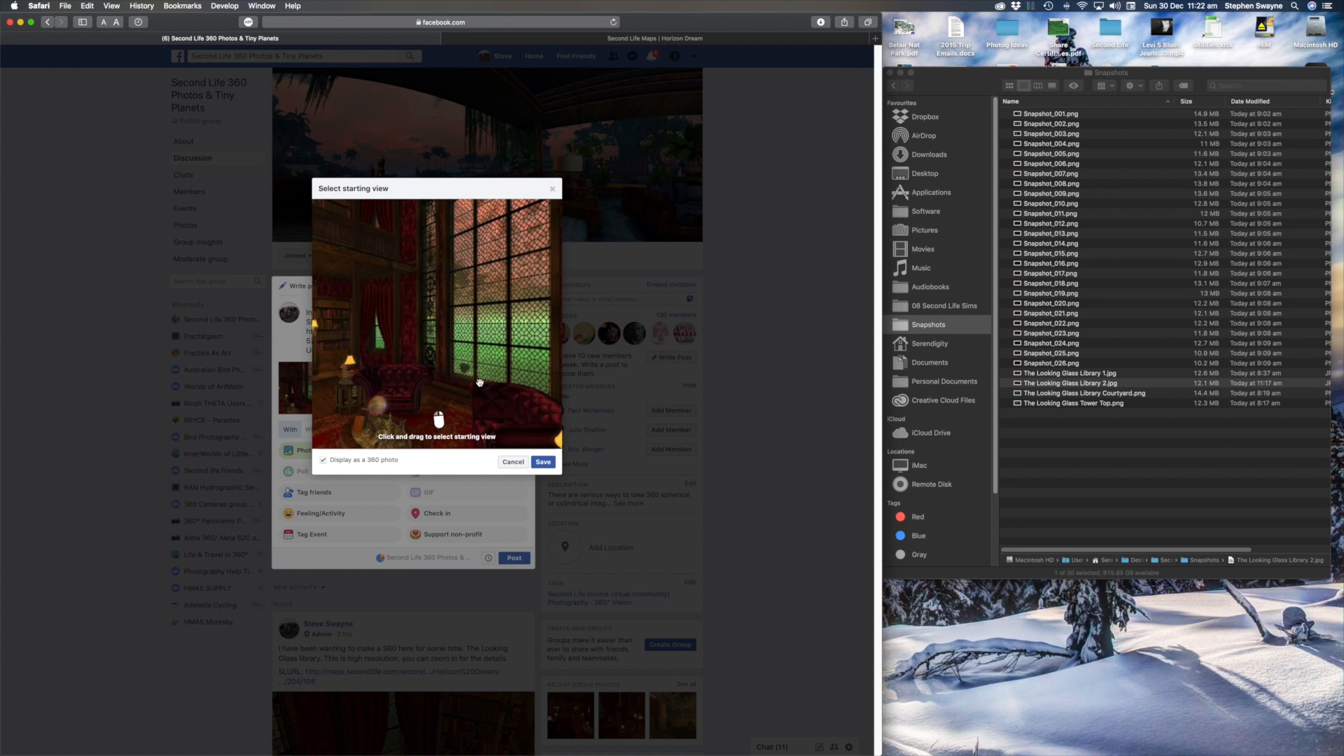
pyautogui.click(513, 462)
# - Set the 360 photo's starting view to face the dark red sofas, round table and lit lamps before the bookshelves, and save it
pyautogui.moveTo(321, 406)
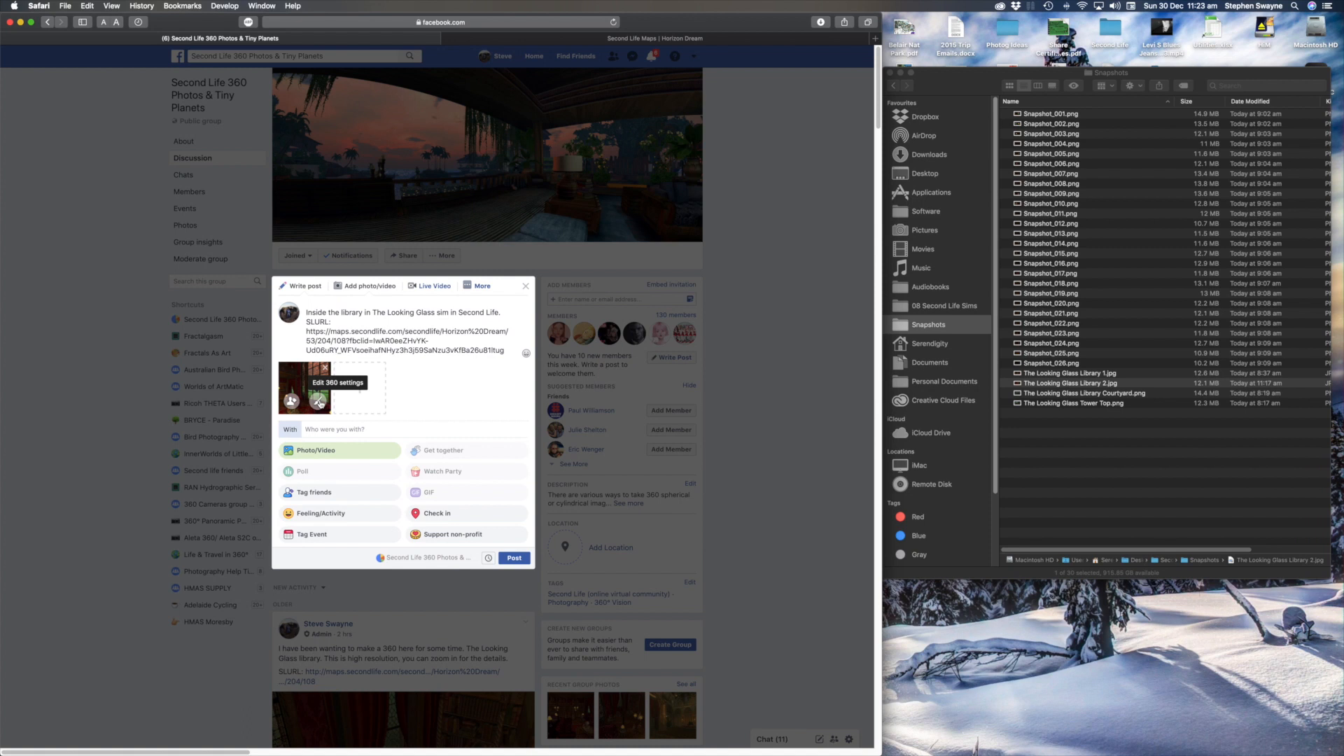
pyautogui.click(319, 401)
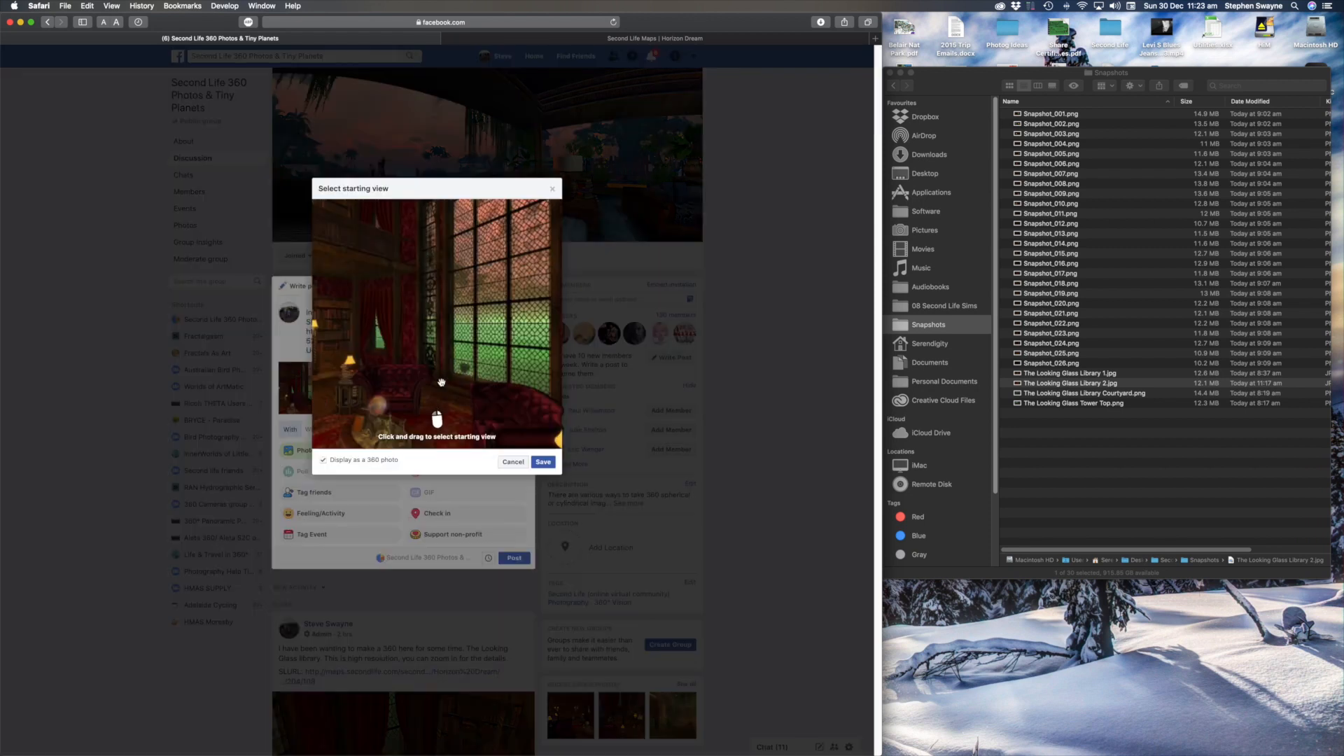
pyautogui.moveTo(437, 327); pyautogui.dragTo(292, 317)
pyautogui.moveTo(420, 352)
pyautogui.mouseDown()
pyautogui.moveTo(565, 396)
pyautogui.moveTo(385, 347)
pyautogui.moveTo(418, 360)
pyautogui.mouseUp()
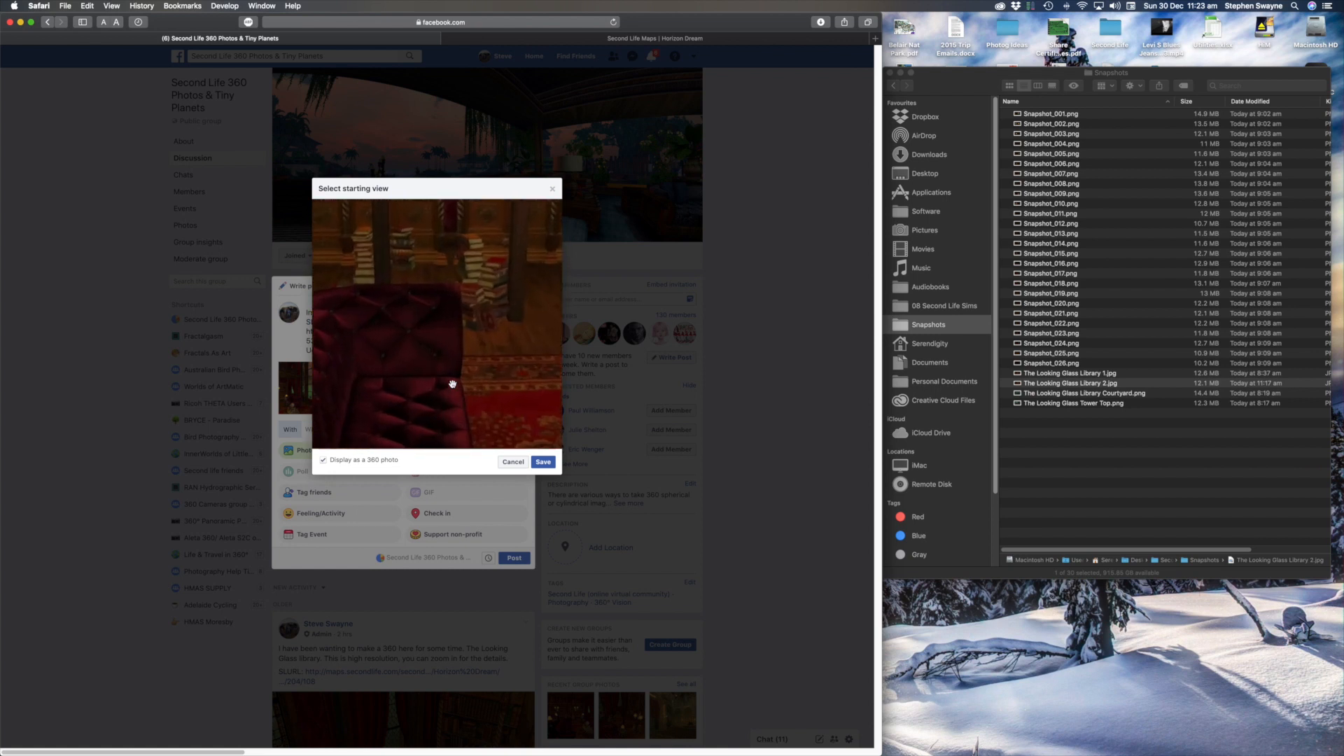
pyautogui.scroll(-10, 452, 384)
pyautogui.scroll(3, 452, 384)
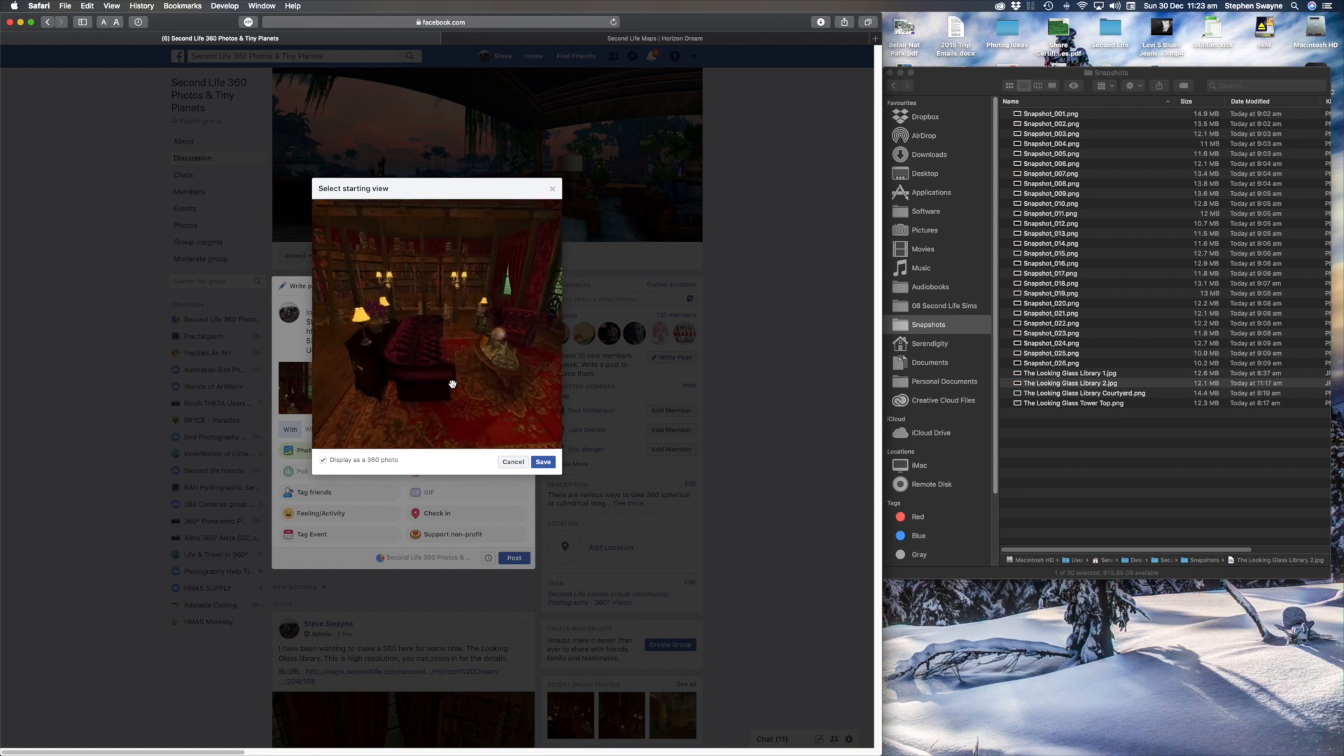
pyautogui.scroll(3, 452, 384)
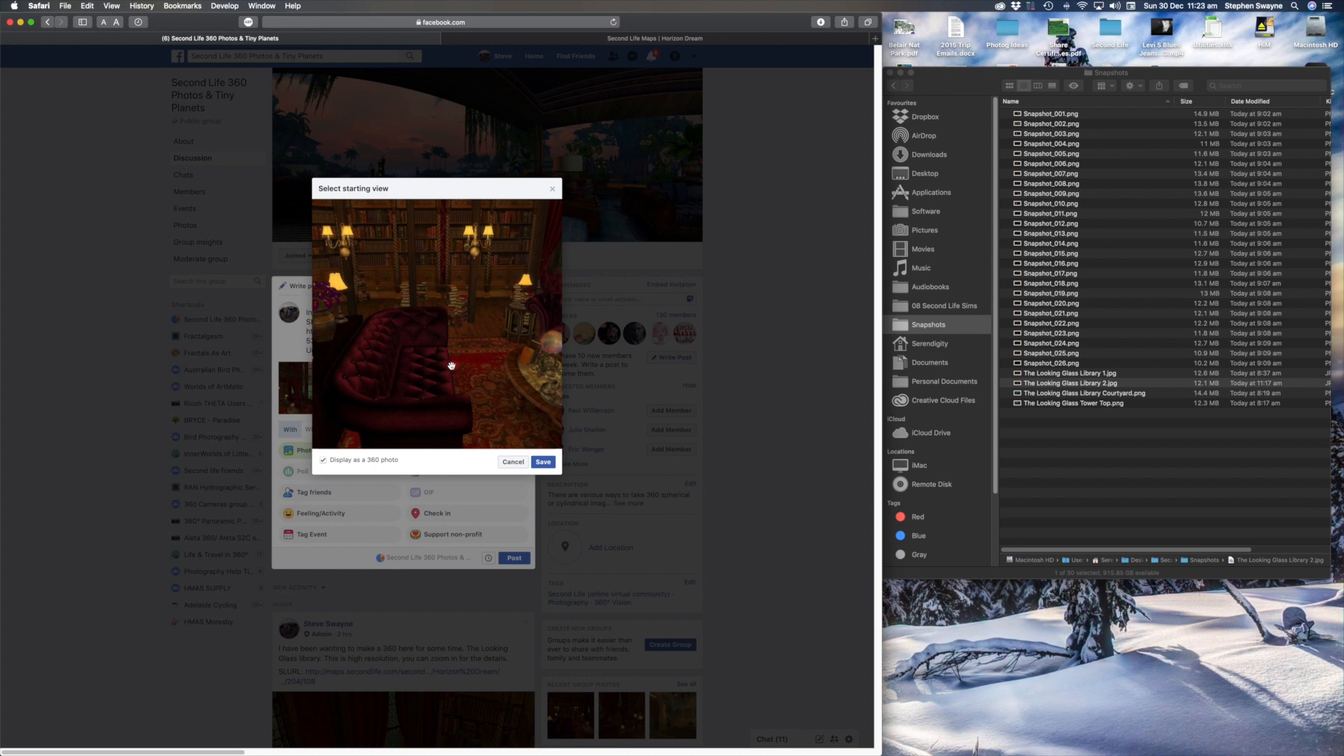
pyautogui.moveTo(451, 365); pyautogui.dragTo(411, 372)
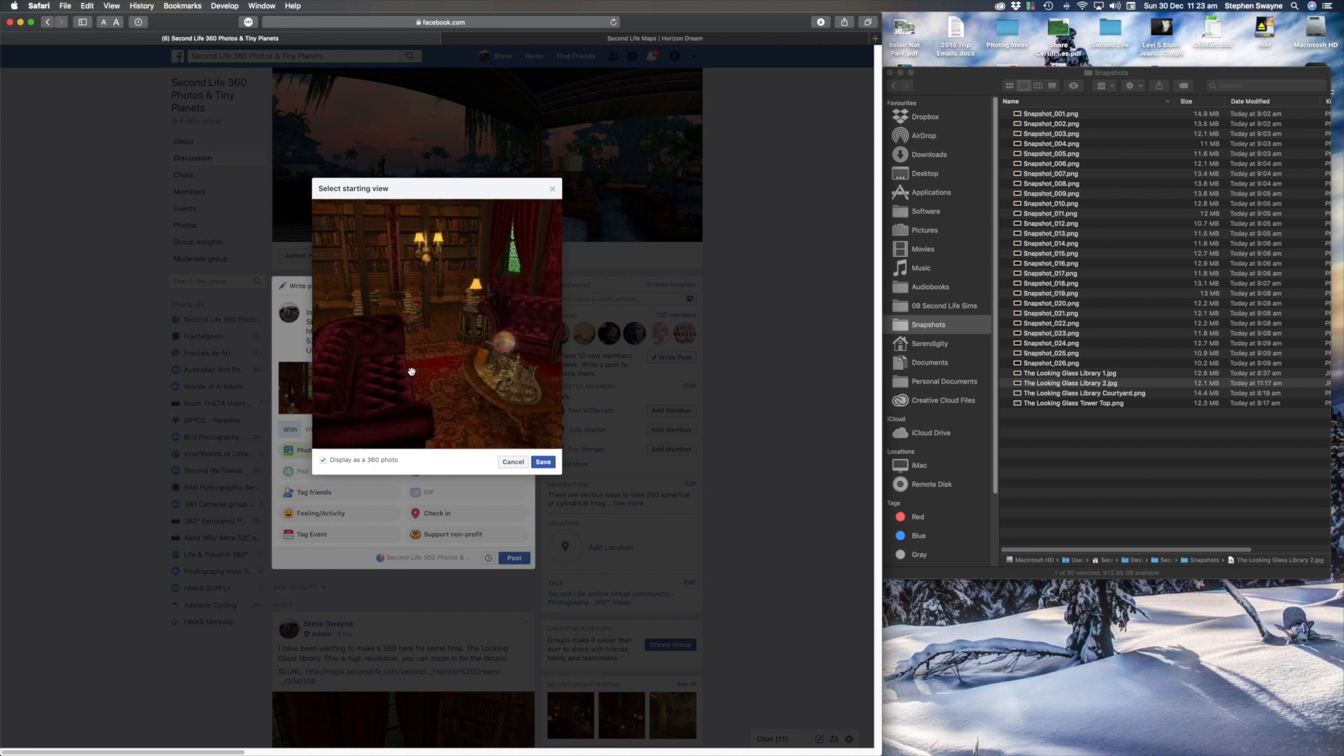
pyautogui.click(544, 463)
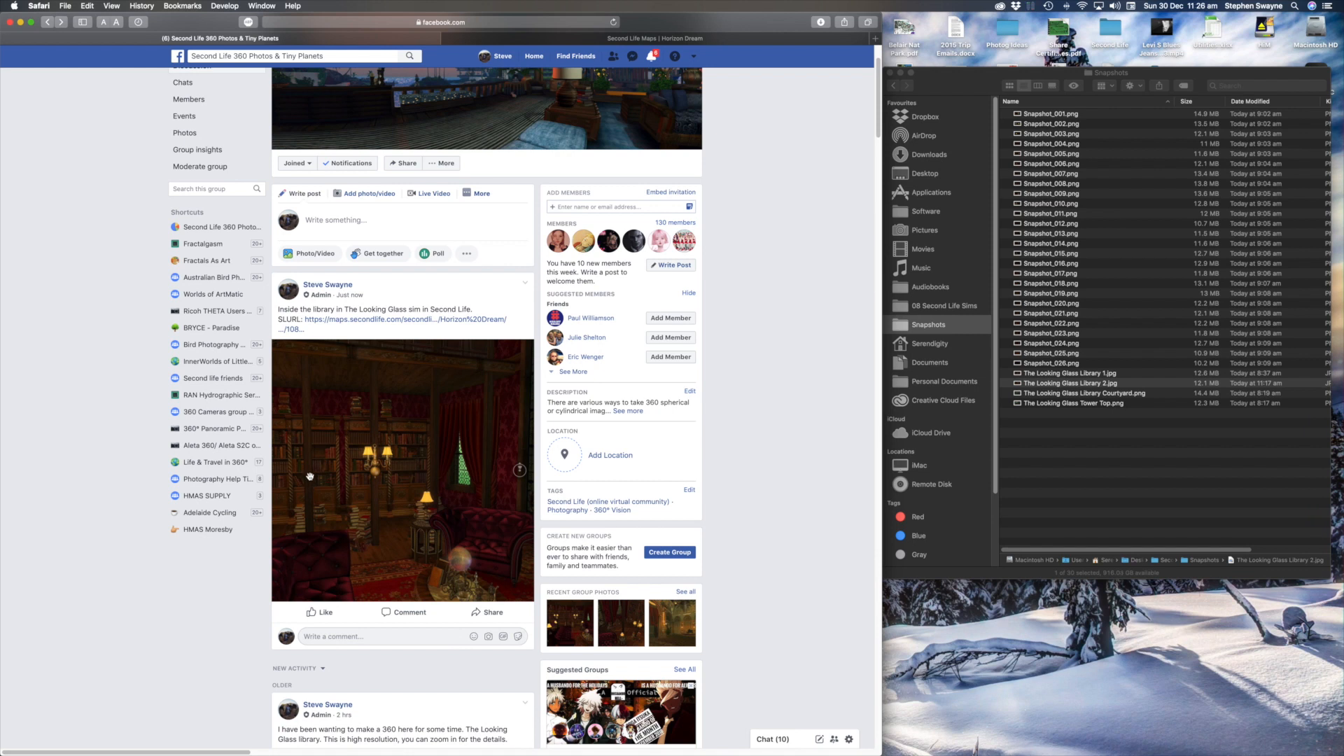
# - Look around the published 360 photo, and view the file information of The Looking Glass Library 2.jpg in Finder
pyautogui.moveTo(310, 477); pyautogui.dragTo(400, 487)
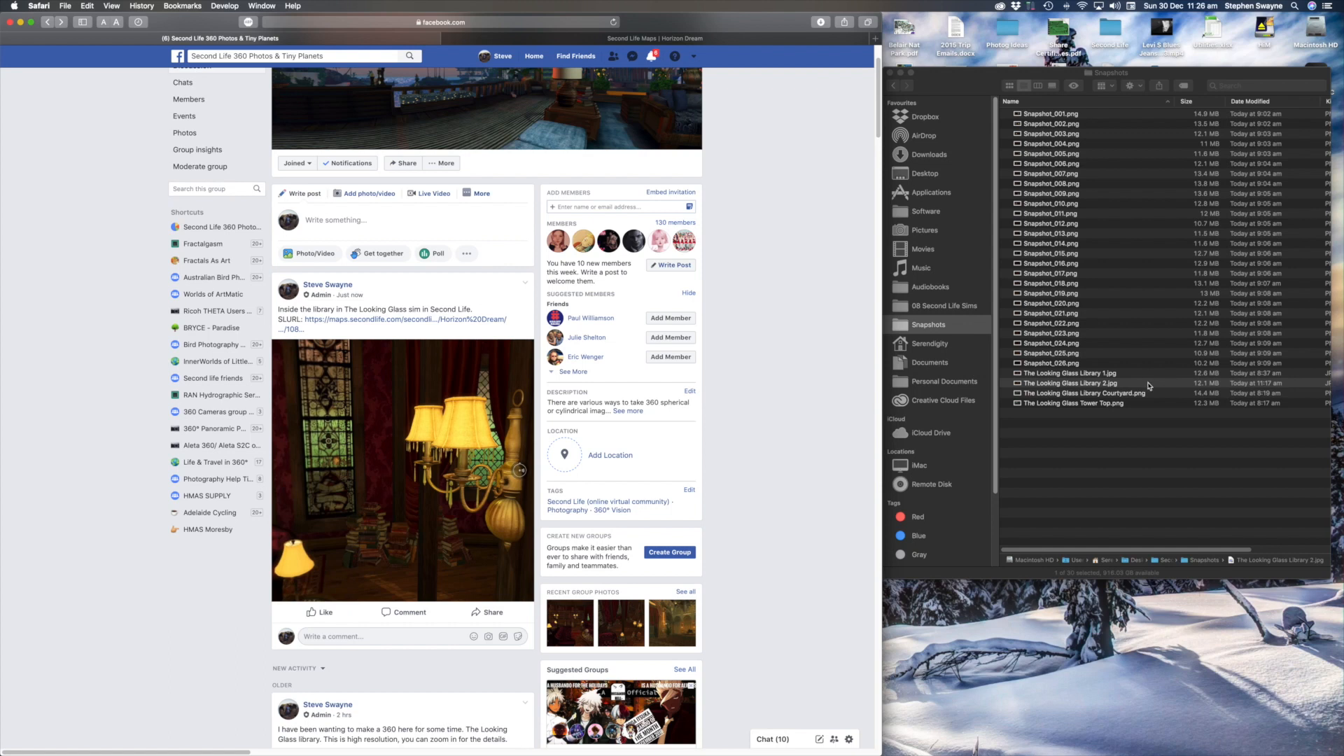
pyautogui.click(1039, 385)
pyautogui.click(1039, 384)
pyautogui.click(1149, 384)
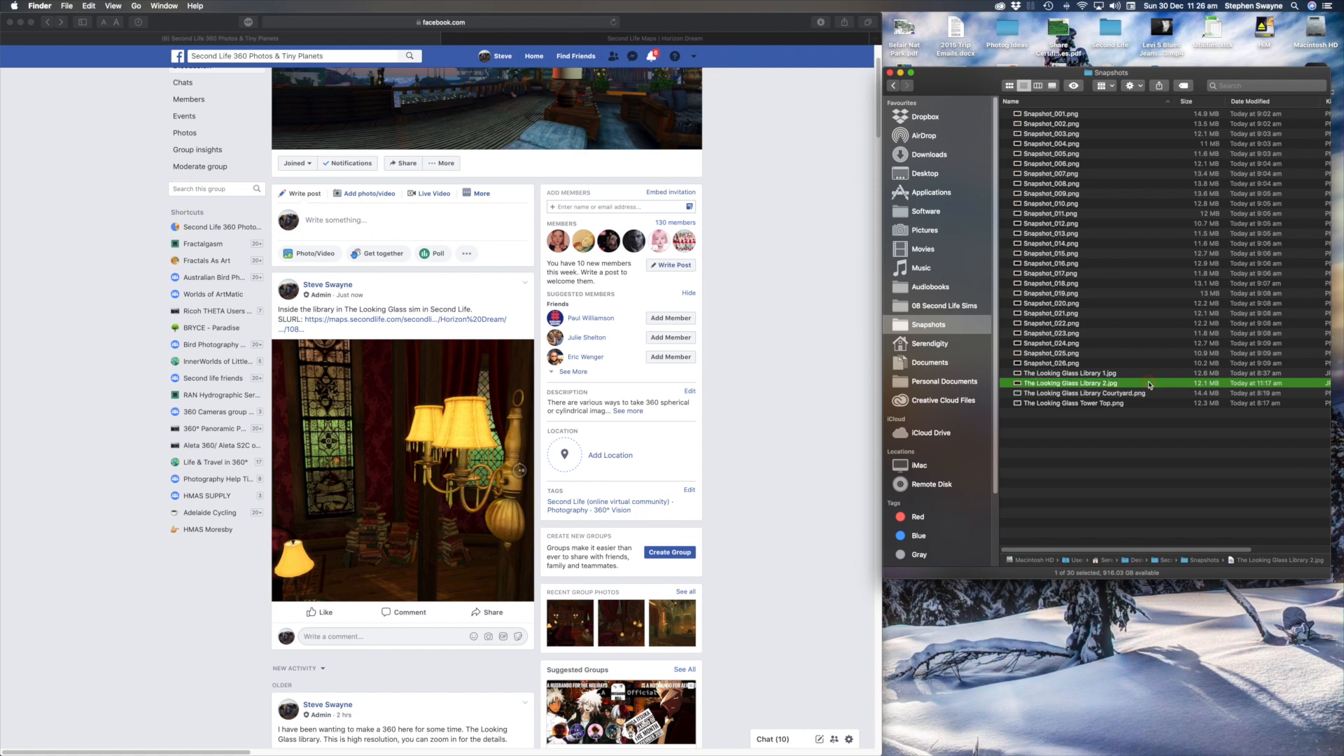
pyautogui.press('super+i')
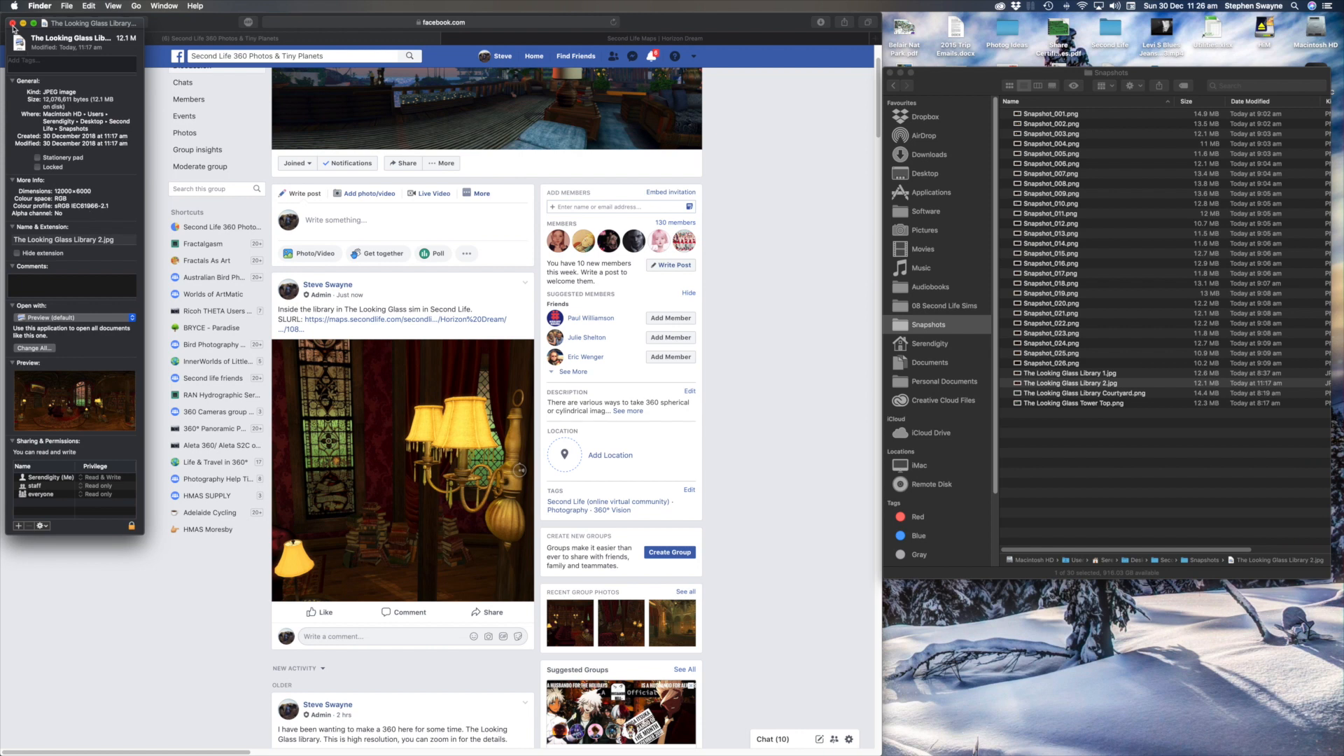
# - Close the file information window, open the published 360 photo in the large viewer, and look past the window and wall lamps to the bookshelves
pyautogui.click(12, 23)
pyautogui.click(451, 449)
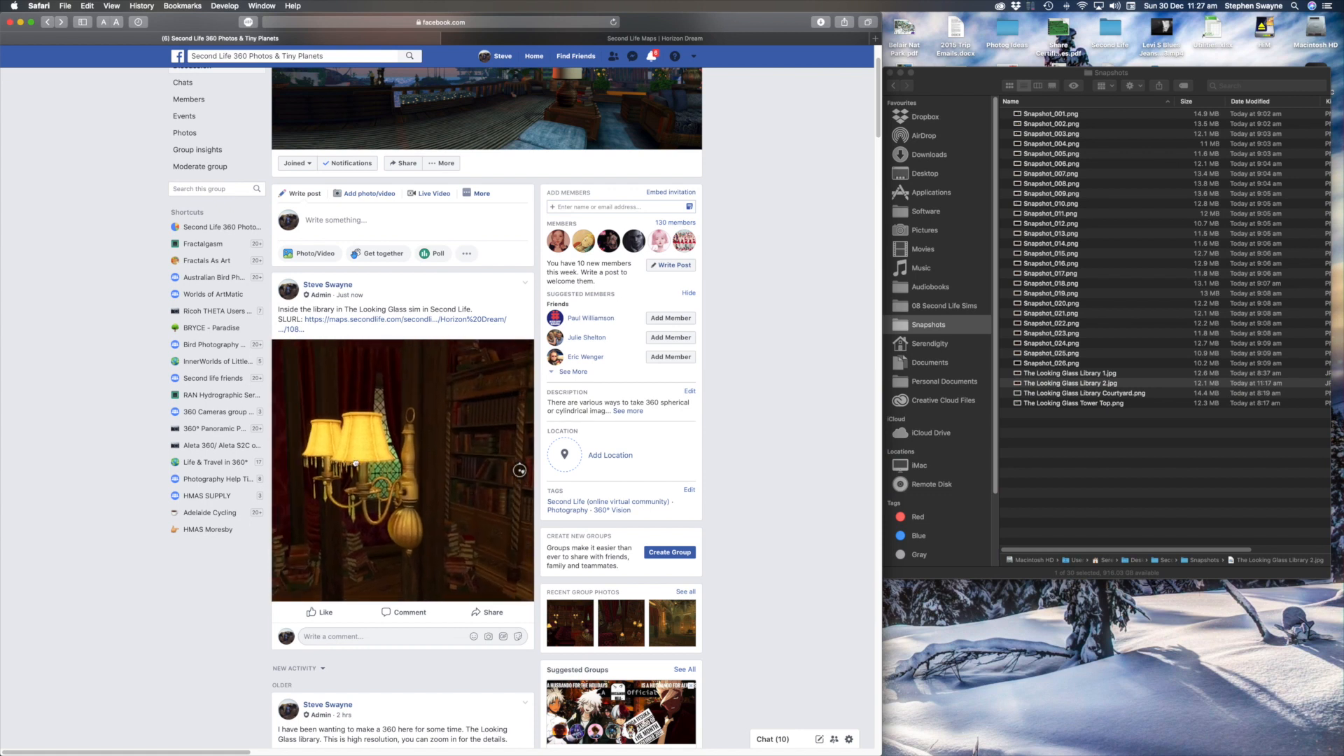
pyautogui.click(401, 451)
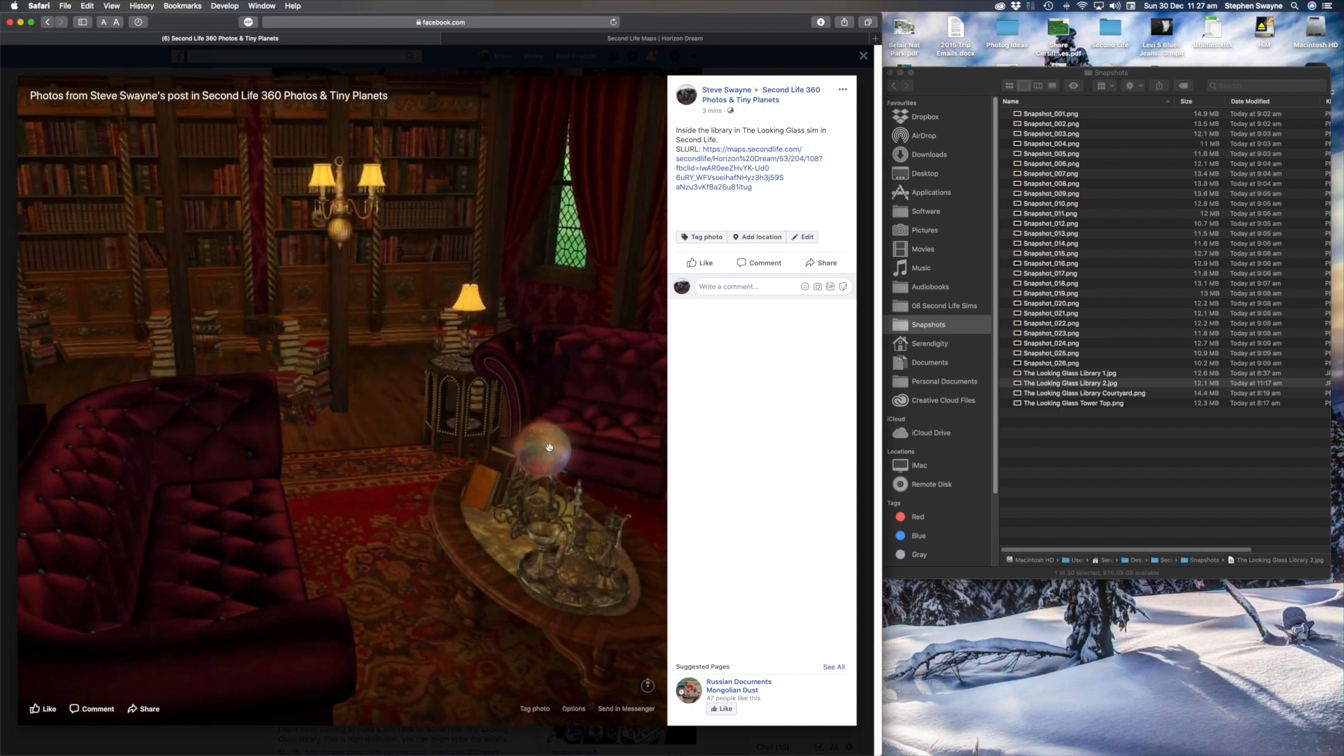
pyautogui.moveTo(489, 414); pyautogui.dragTo(333, 421)
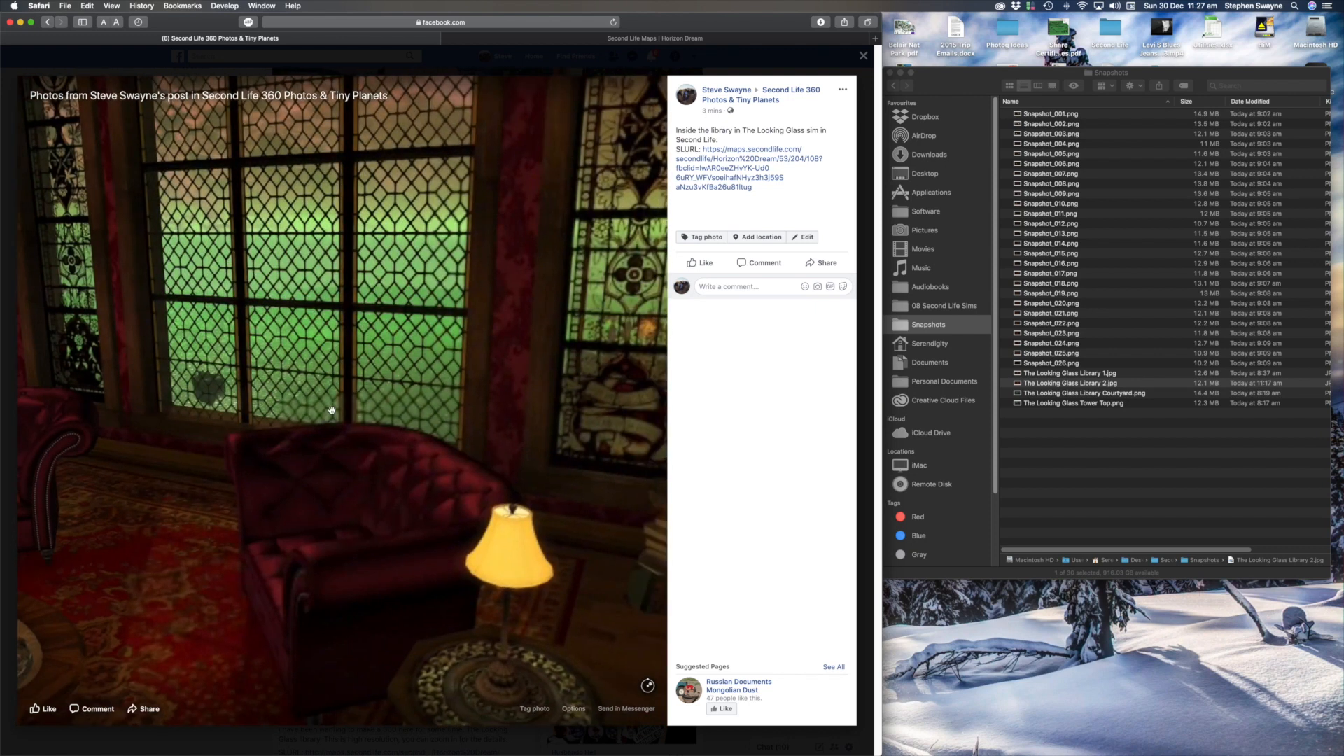
pyautogui.moveTo(483, 300); pyautogui.dragTo(143, 304)
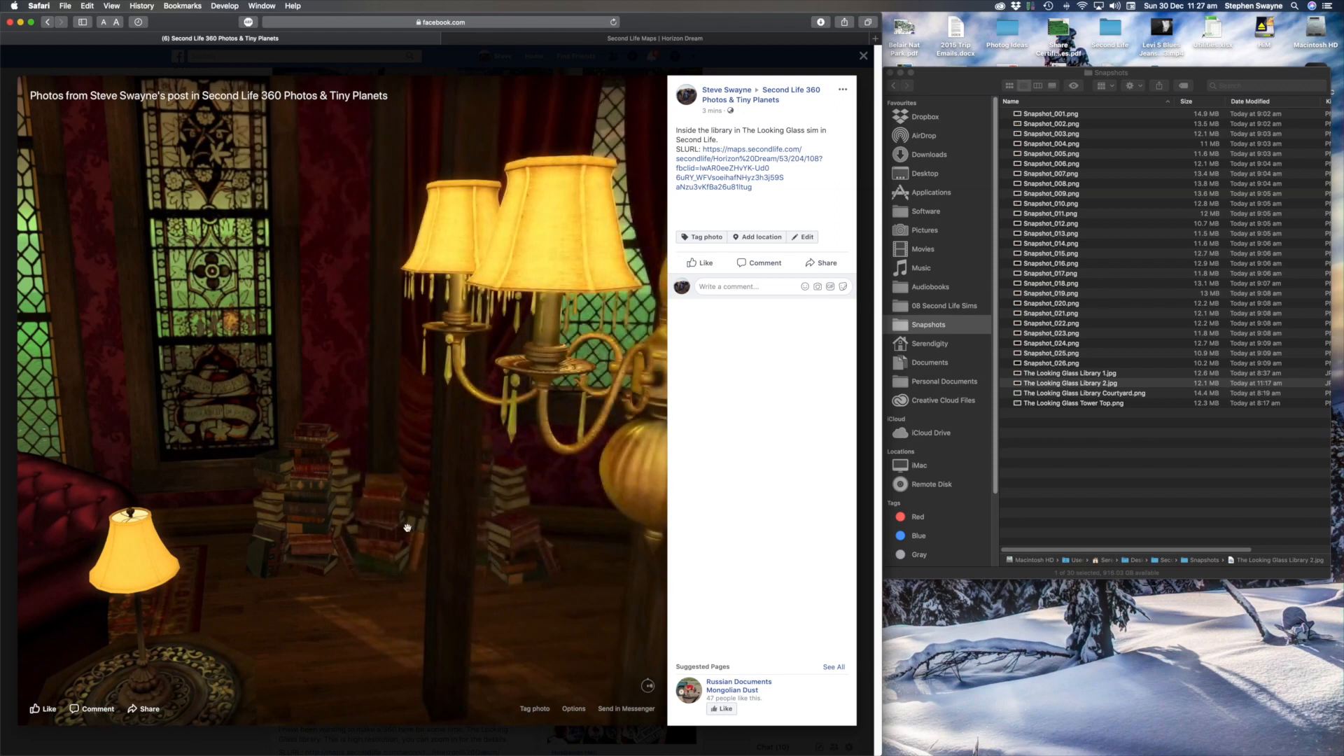
pyautogui.moveTo(471, 391); pyautogui.dragTo(238, 372)
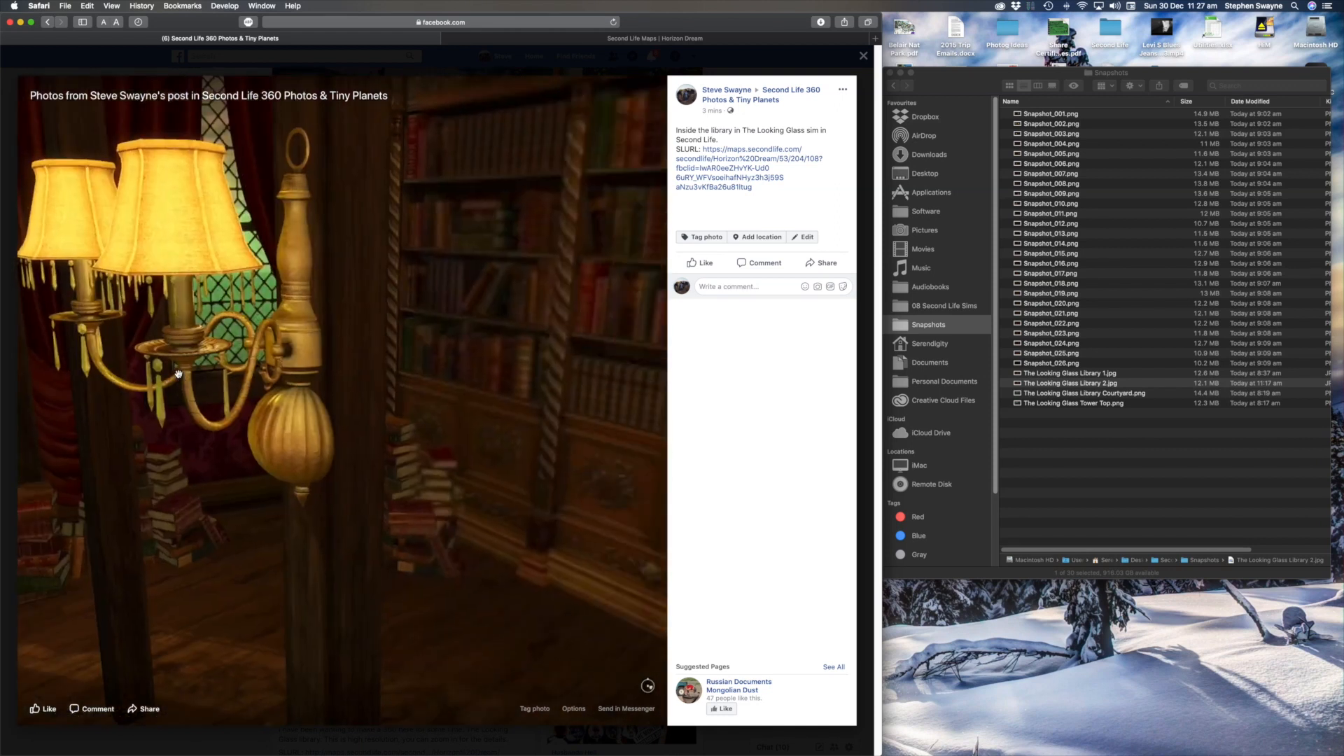
pyautogui.moveTo(363, 327); pyautogui.dragTo(213, 399)
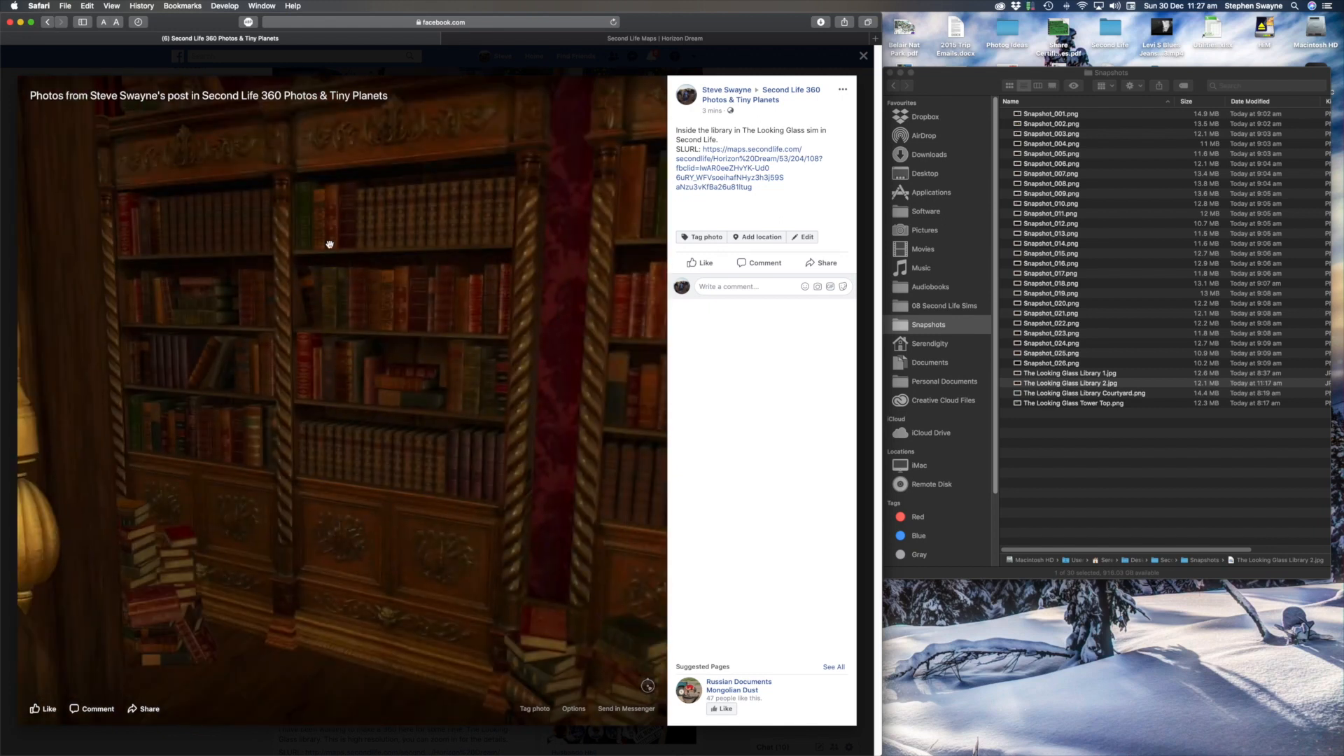
pyautogui.moveTo(489, 395); pyautogui.dragTo(282, 378)
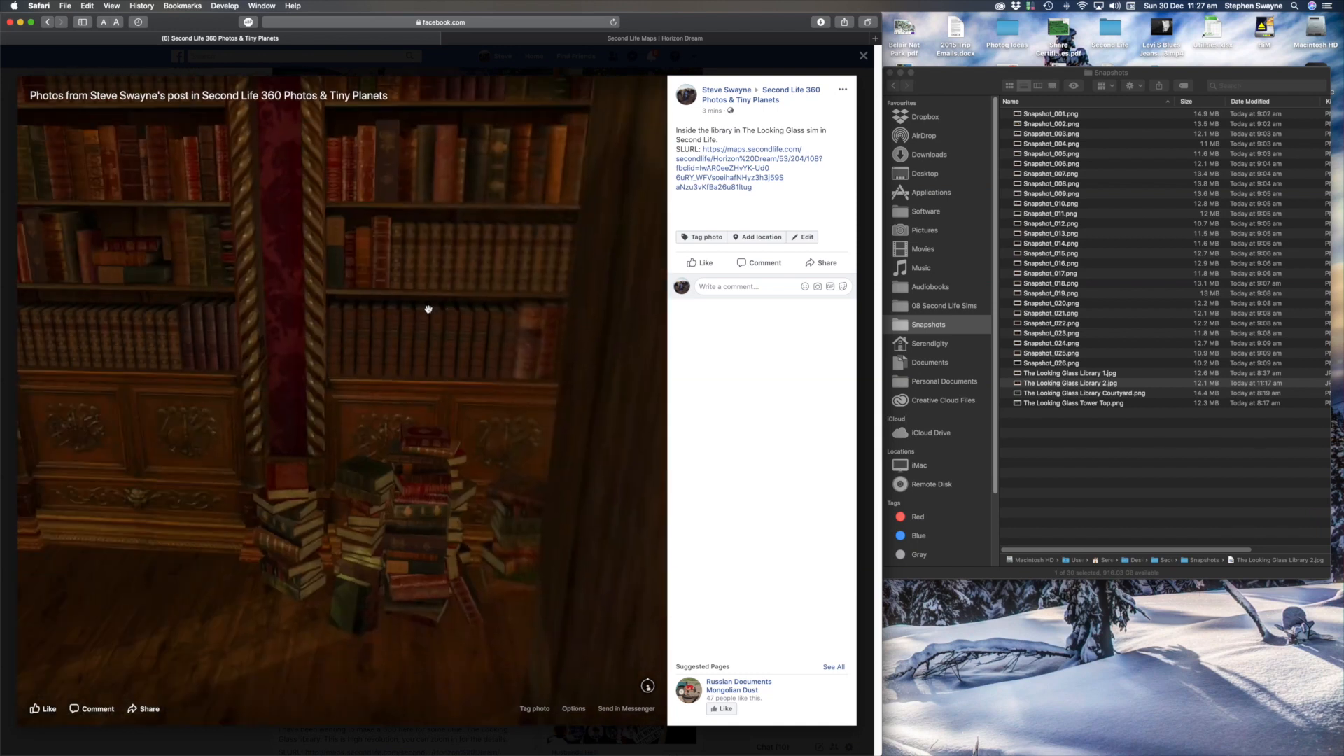
# - Examine the stacked books beside the shelves up close, zoom back out, and turn the 360 view to the tall leaded window
pyautogui.scroll(5, 390, 533)
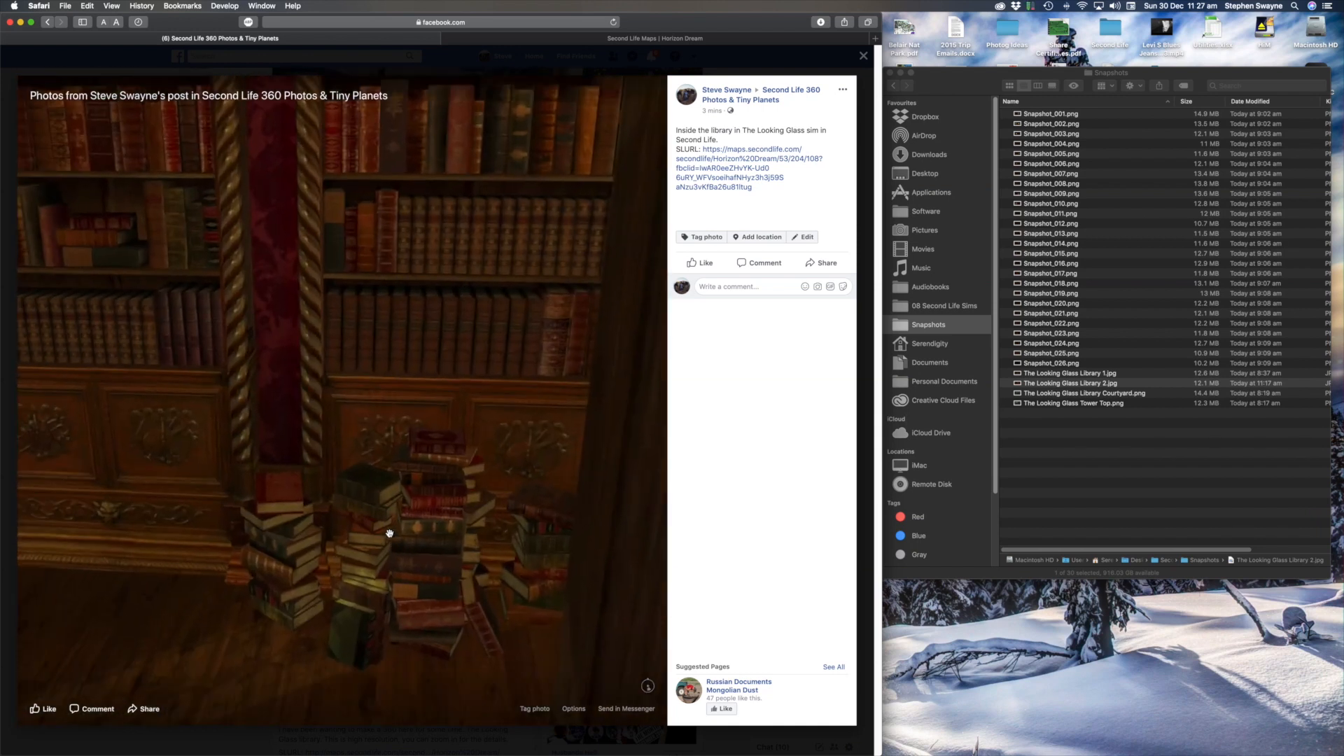
pyautogui.moveTo(390, 534); pyautogui.dragTo(343, 409)
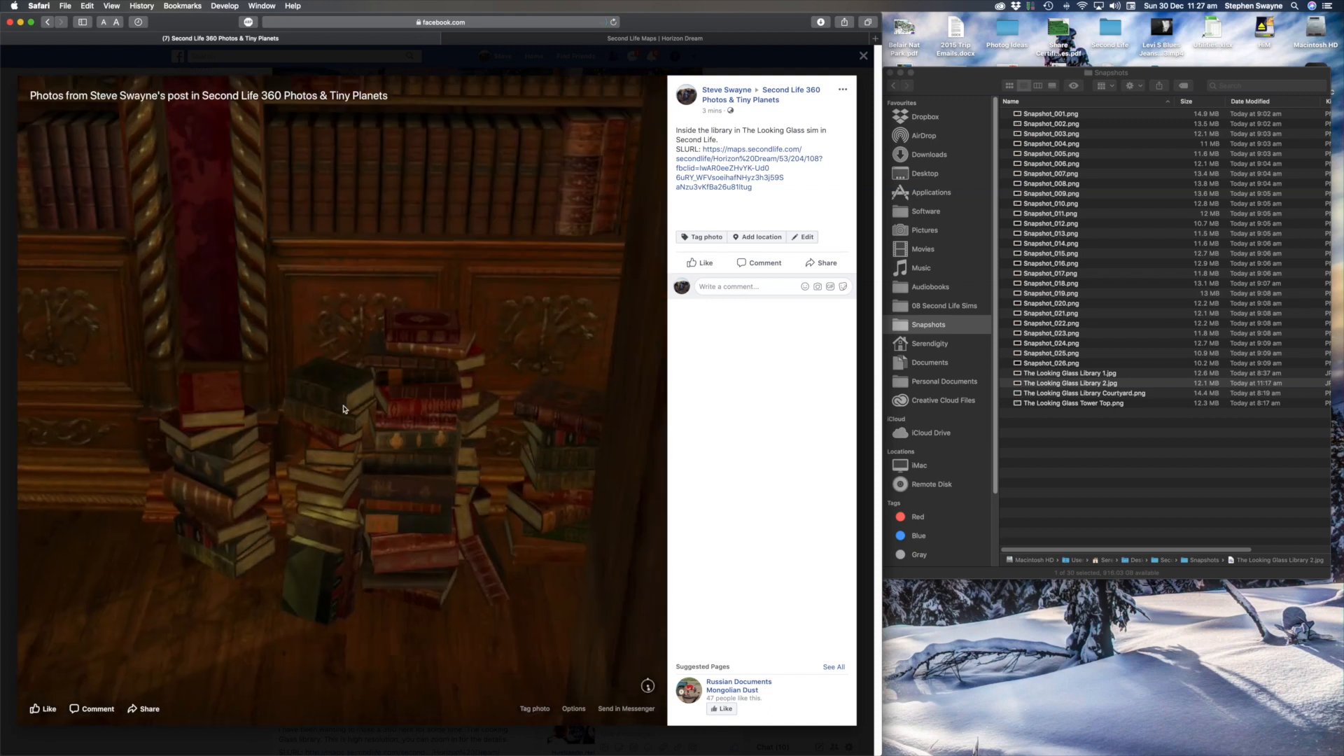
pyautogui.scroll(3, 343, 409)
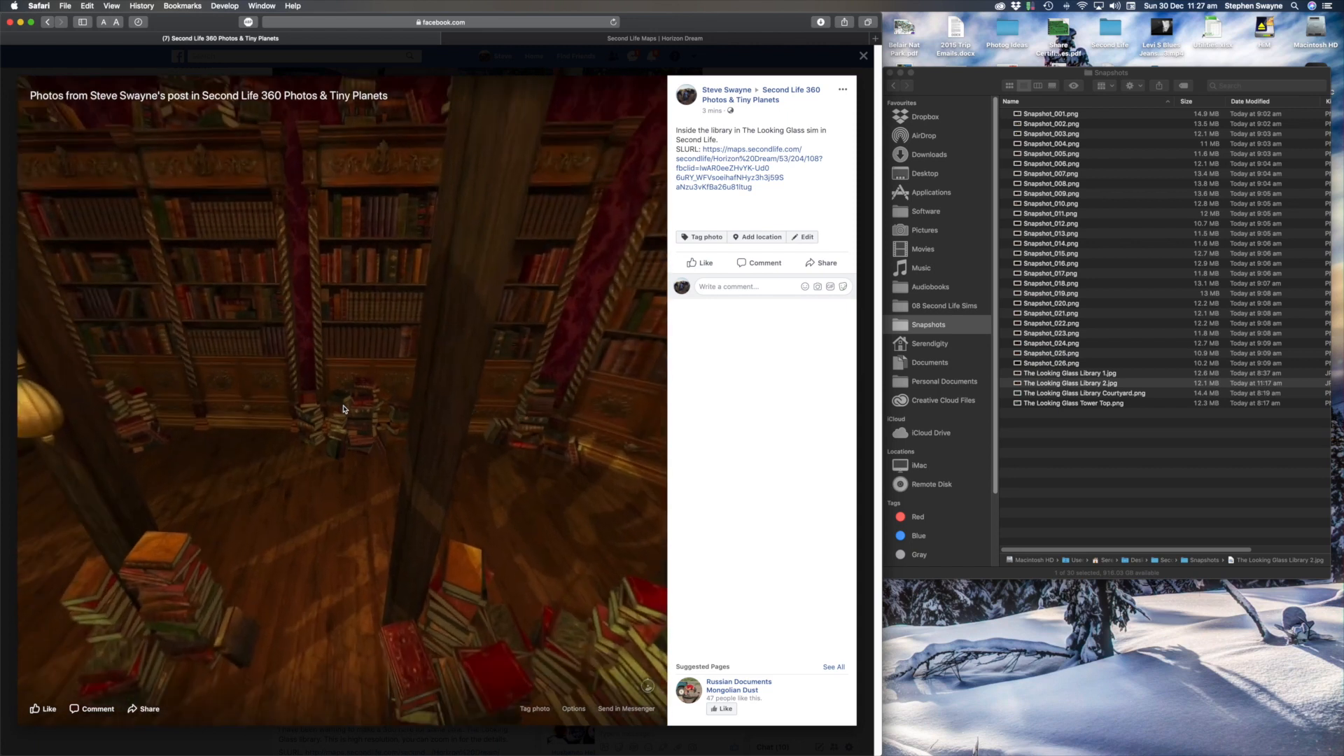
pyautogui.moveTo(249, 358); pyautogui.dragTo(495, 426)
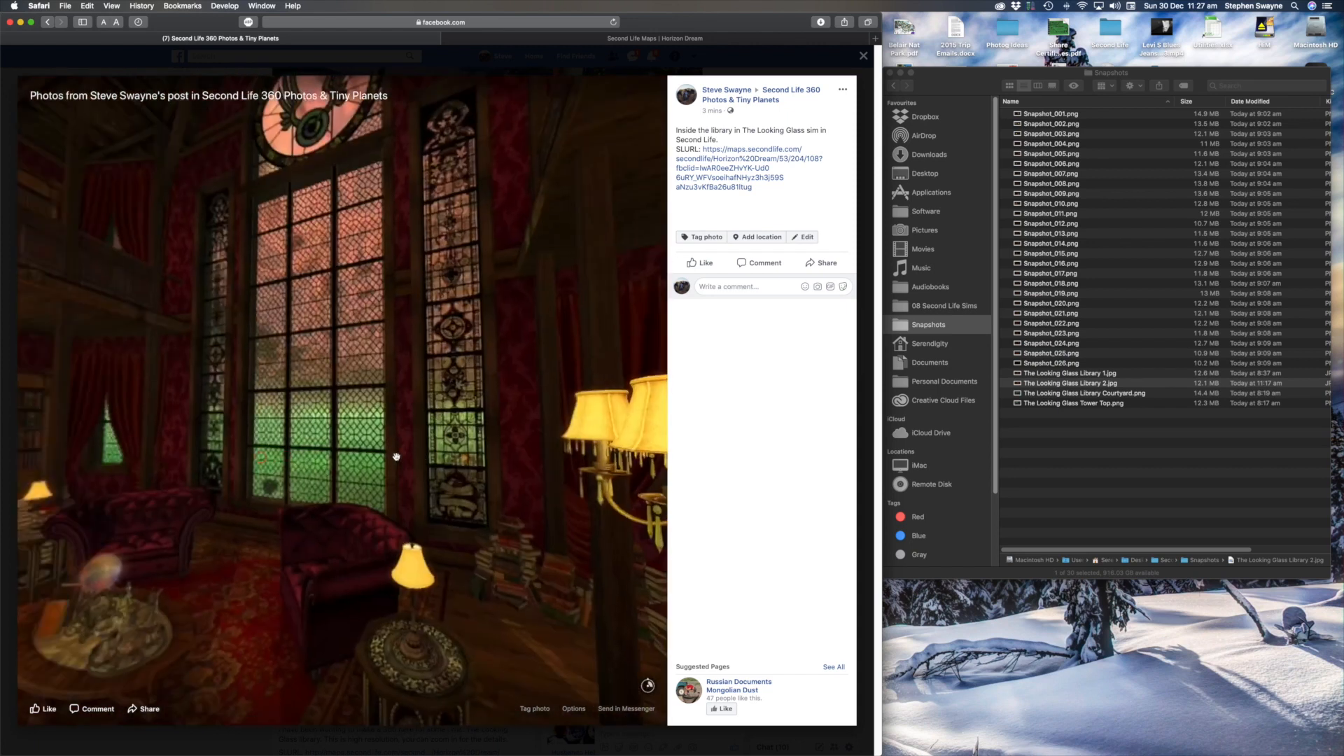
pyautogui.moveTo(325, 453); pyautogui.dragTo(412, 442)
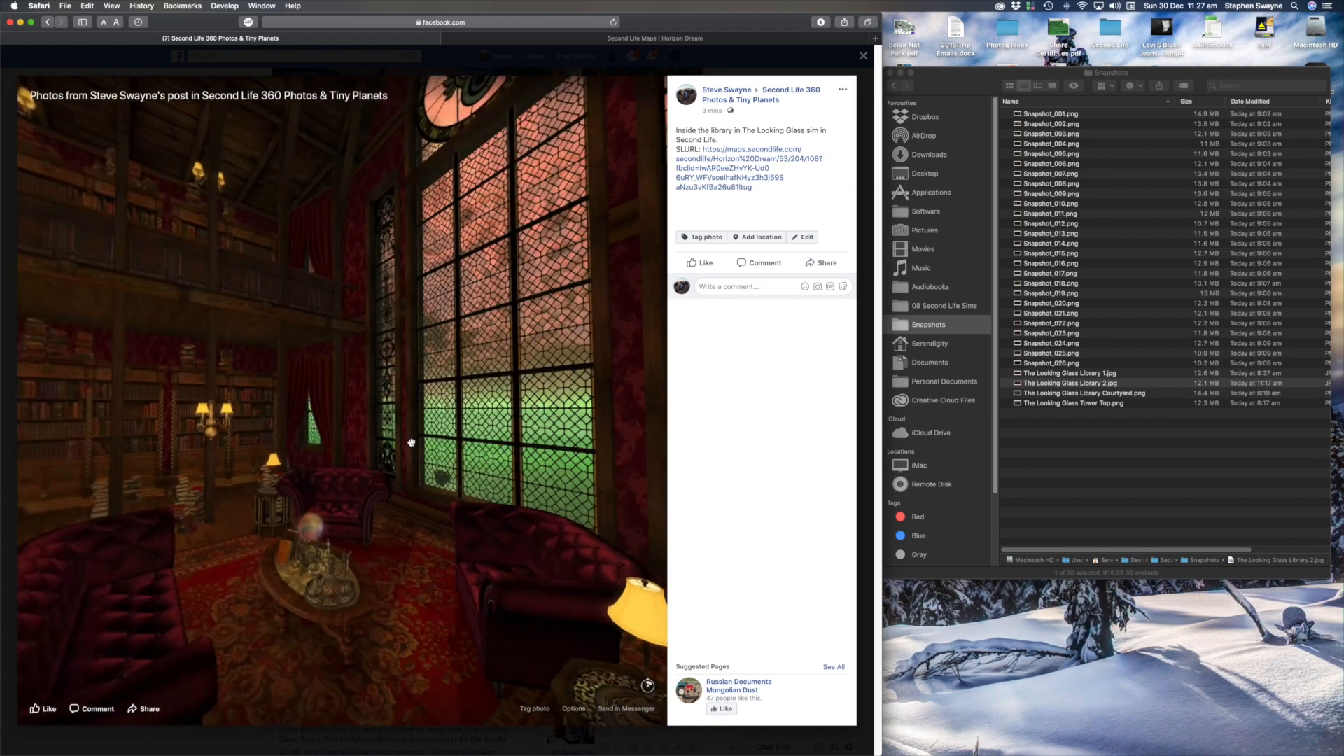
# - Examine the upper gallery, framed sunset painting, wooden door and skull bookshelf in the 360 photo, returning to the dark red sofas
pyautogui.moveTo(313, 425); pyautogui.dragTo(360, 388)
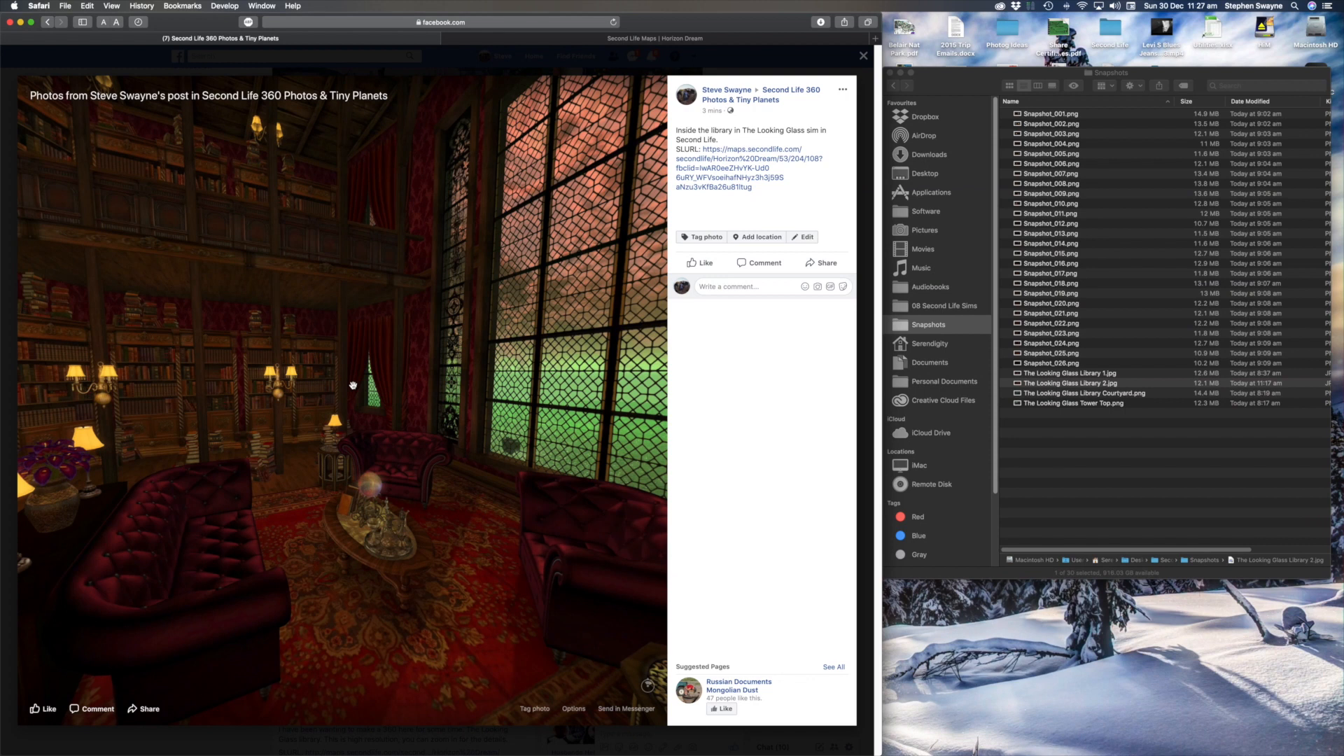
pyautogui.moveTo(245, 295); pyautogui.dragTo(456, 328)
pyautogui.moveTo(292, 324); pyautogui.dragTo(459, 353)
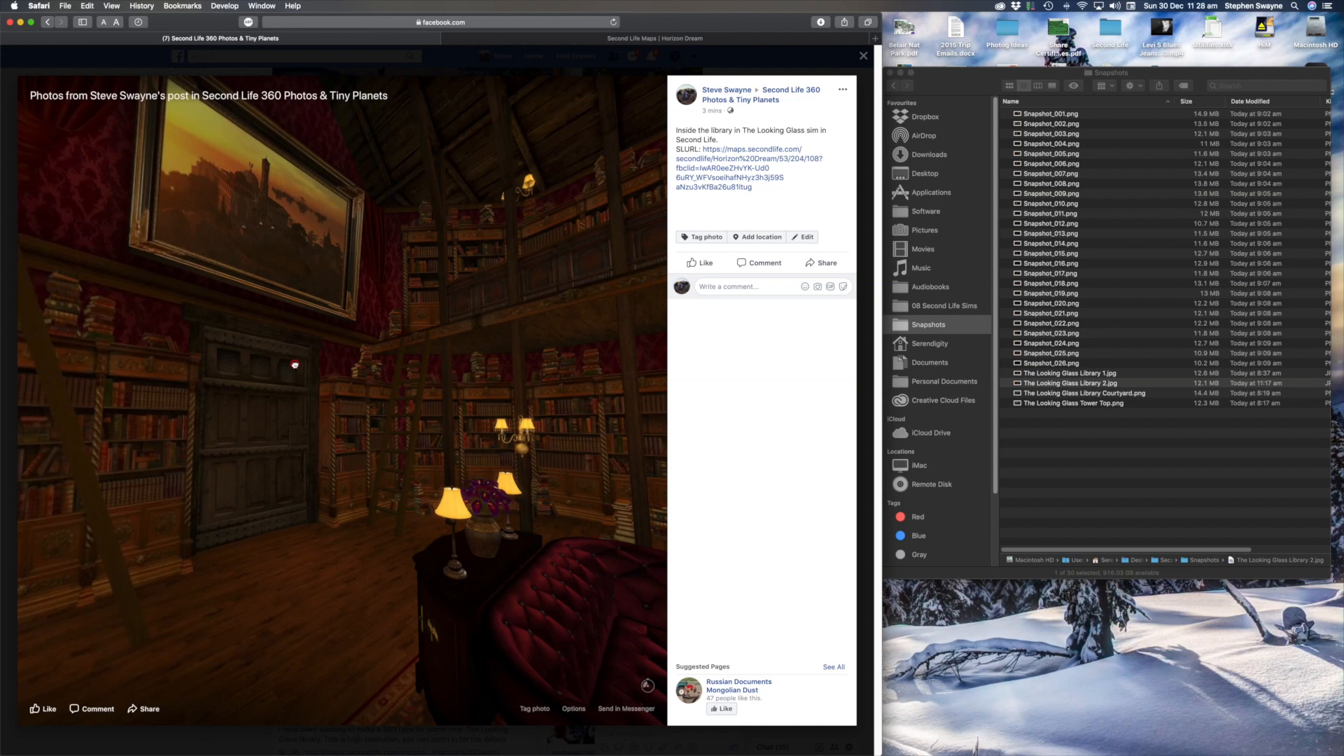
pyautogui.moveTo(298, 364); pyautogui.dragTo(389, 370)
pyautogui.moveTo(240, 390); pyautogui.dragTo(360, 396)
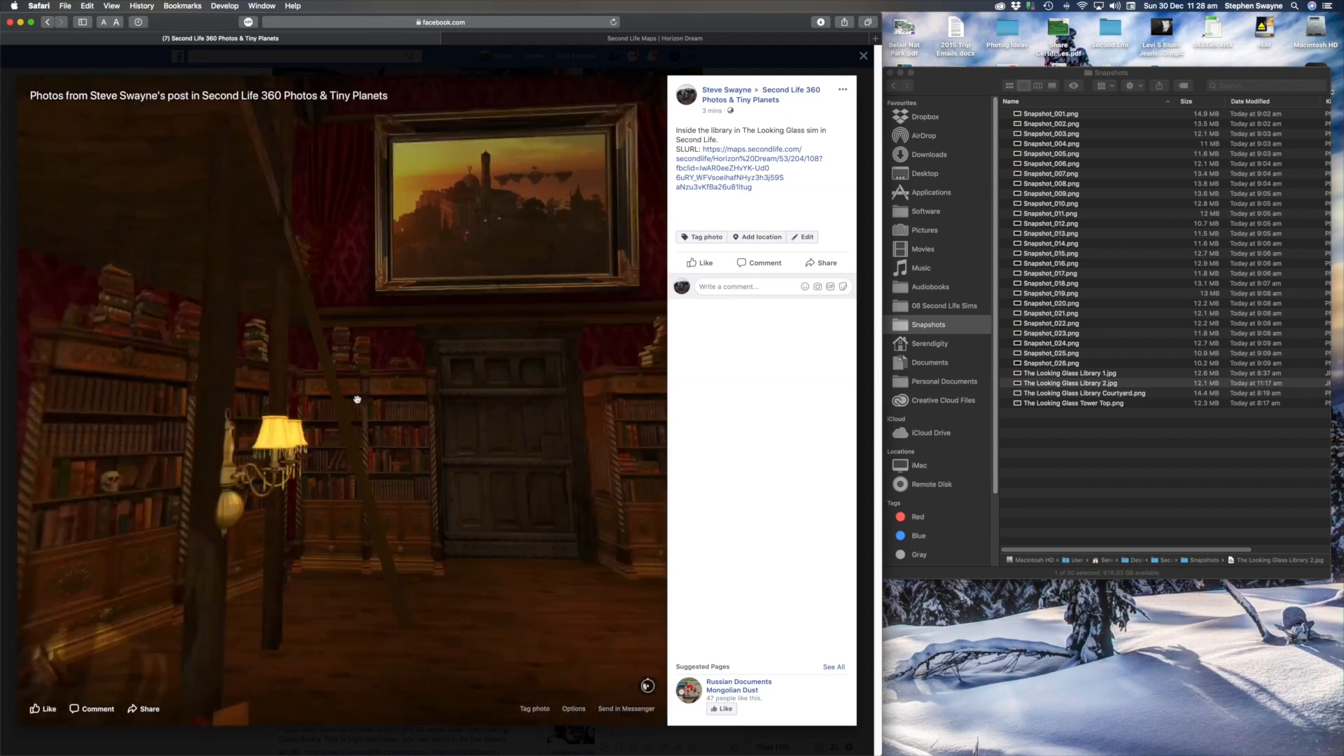
pyautogui.moveTo(255, 390); pyautogui.dragTo(360, 399)
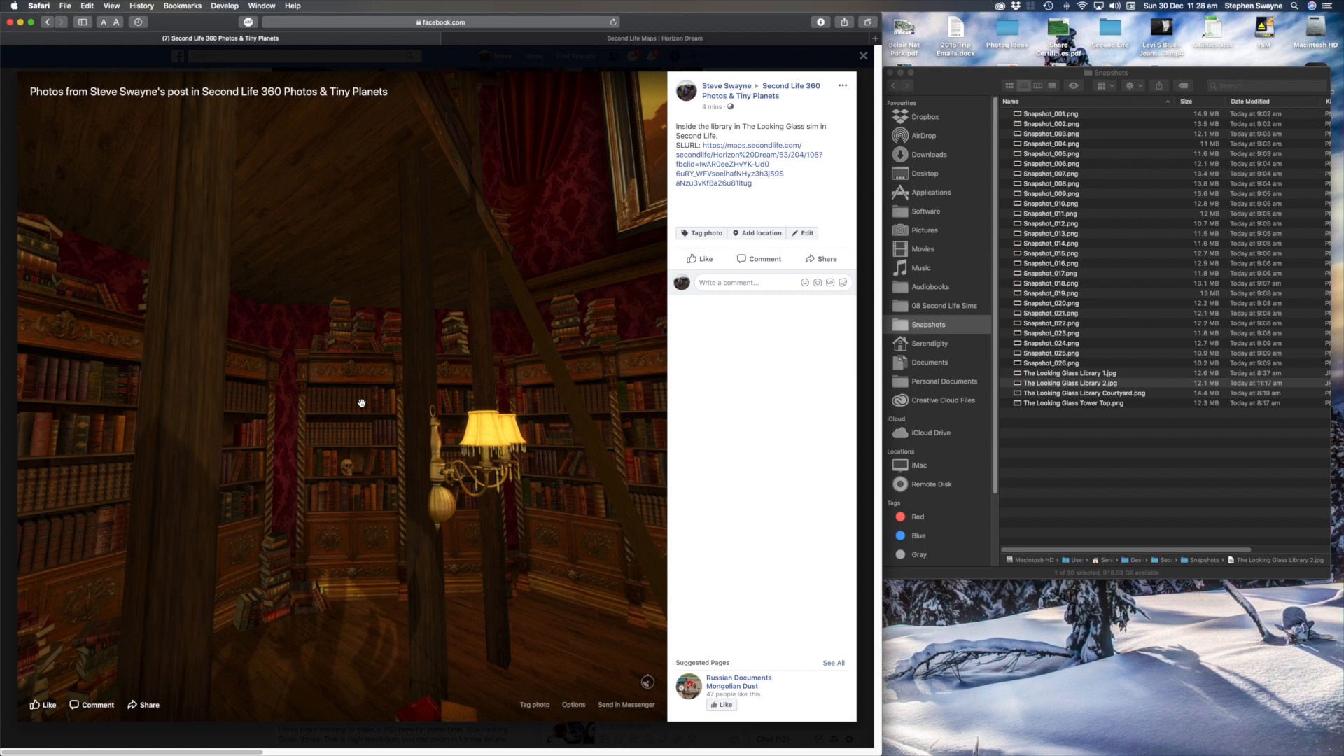
pyautogui.moveTo(471, 396); pyautogui.dragTo(184, 408)
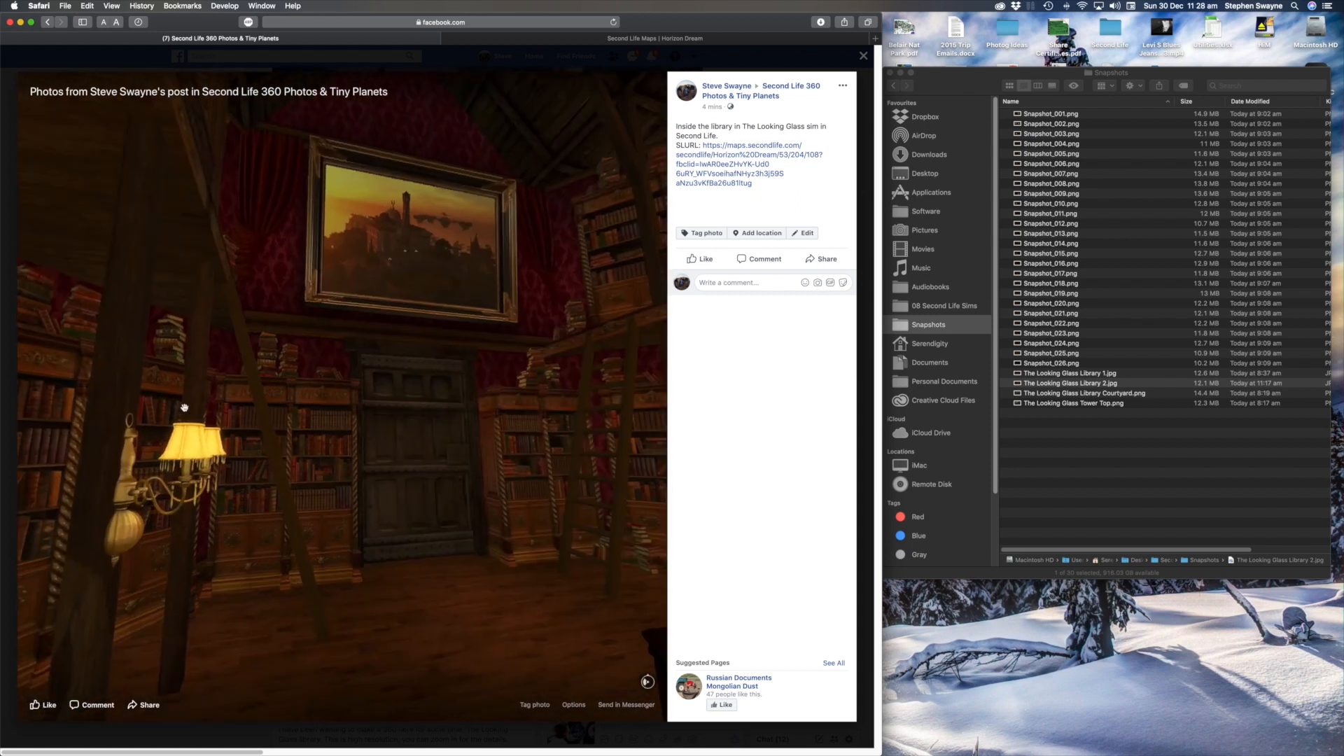
pyautogui.moveTo(465, 384); pyautogui.dragTo(234, 371)
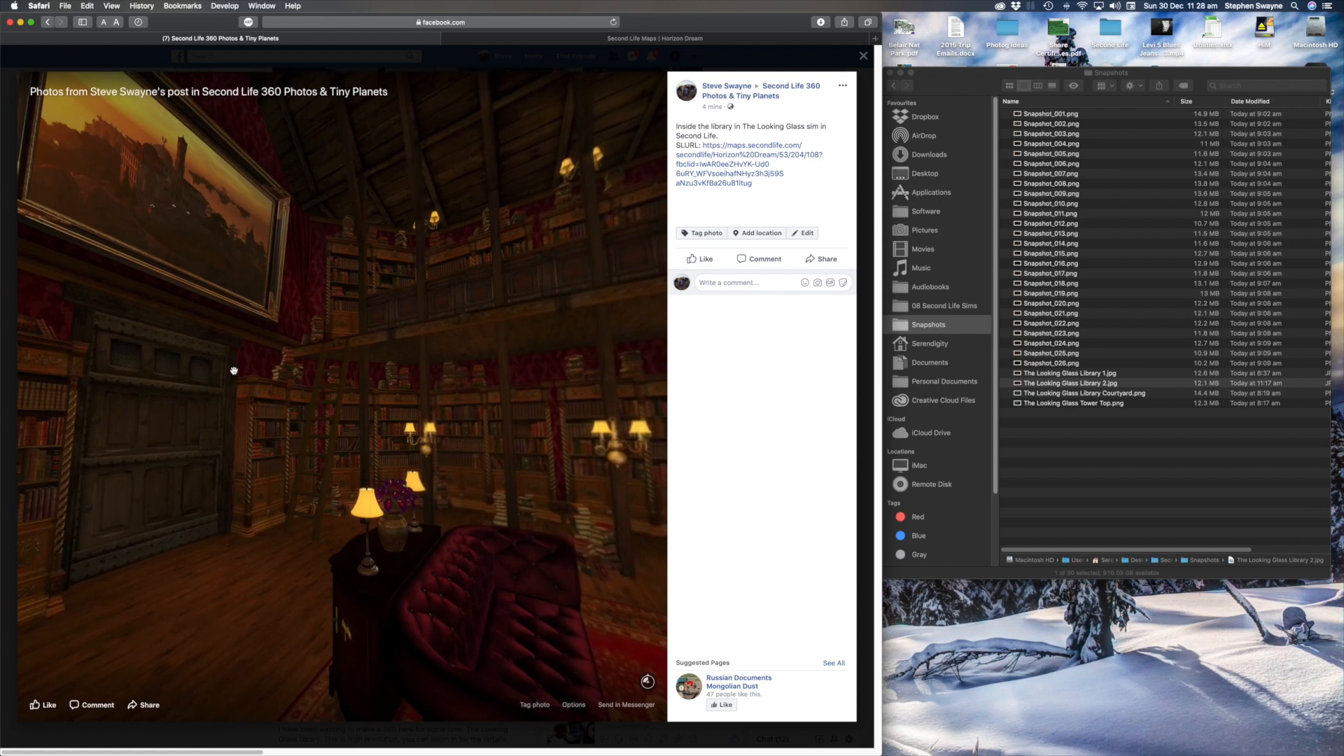
pyautogui.moveTo(403, 385); pyautogui.dragTo(206, 362)
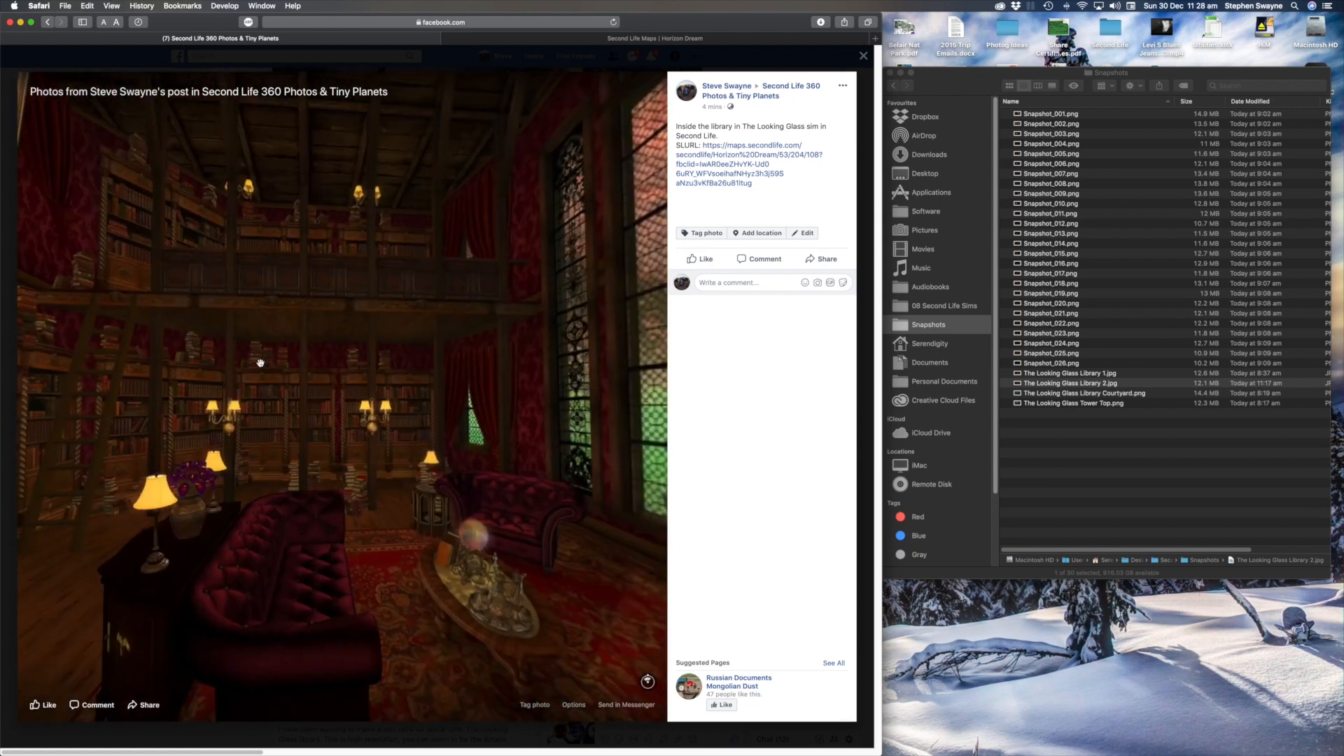
pyautogui.moveTo(392, 360); pyautogui.dragTo(280, 360)
pyautogui.moveTo(372, 359); pyautogui.dragTo(298, 327)
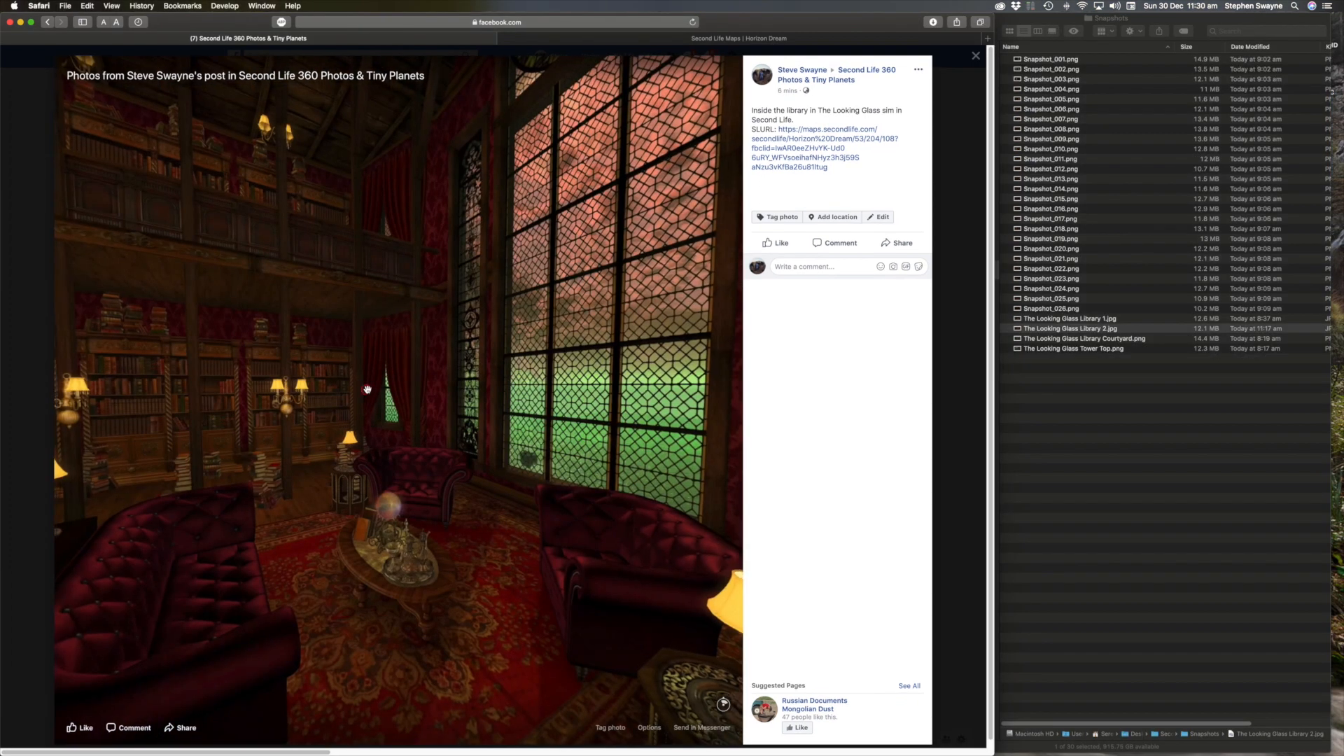
# - Turn the 360 view to the framed painting and wooden door, and back to the leaded window and small lamp table
pyautogui.moveTo(329, 386); pyautogui.dragTo(439, 379)
pyautogui.moveTo(306, 378)
pyautogui.mouseDown()
pyautogui.moveTo(417, 372)
pyautogui.moveTo(378, 357)
pyautogui.moveTo(297, 359)
pyautogui.mouseUp()
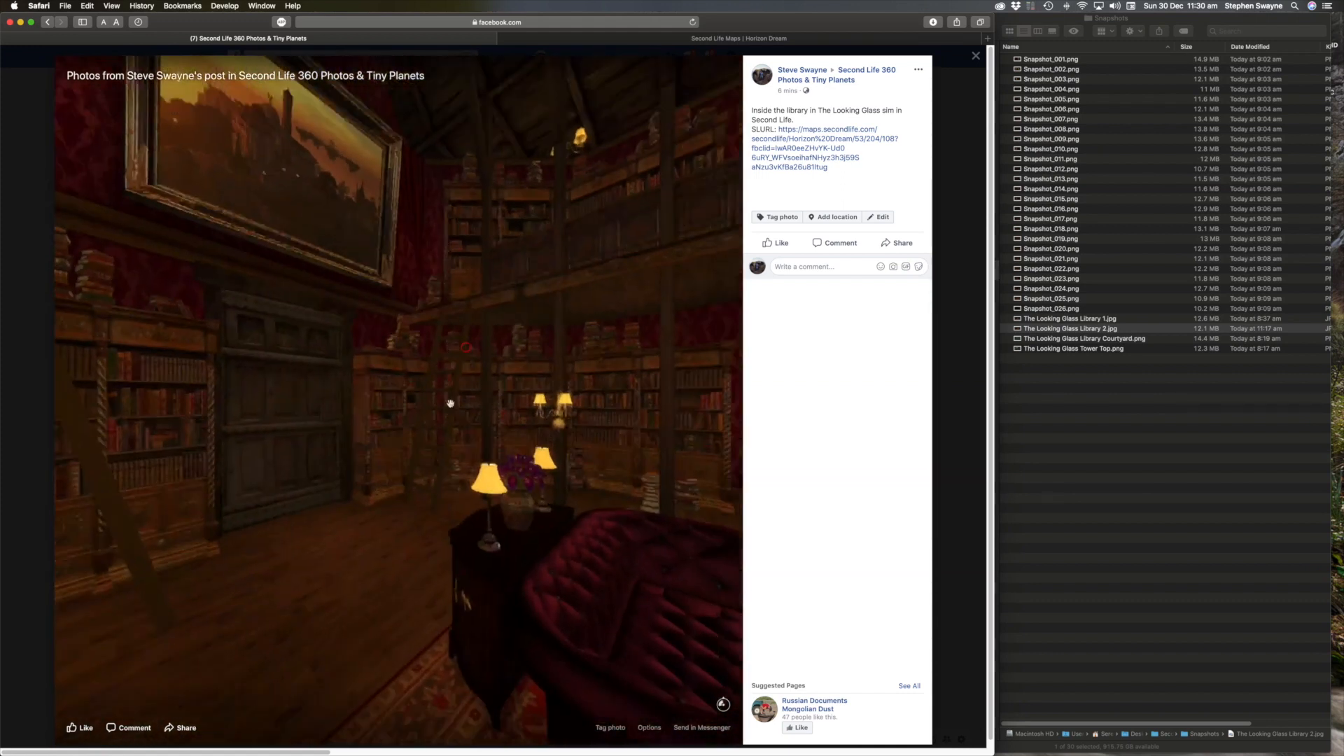
pyautogui.moveTo(451, 403); pyautogui.dragTo(429, 483)
pyautogui.moveTo(483, 308); pyautogui.dragTo(301, 241)
pyautogui.moveTo(428, 468); pyautogui.dragTo(422, 382)
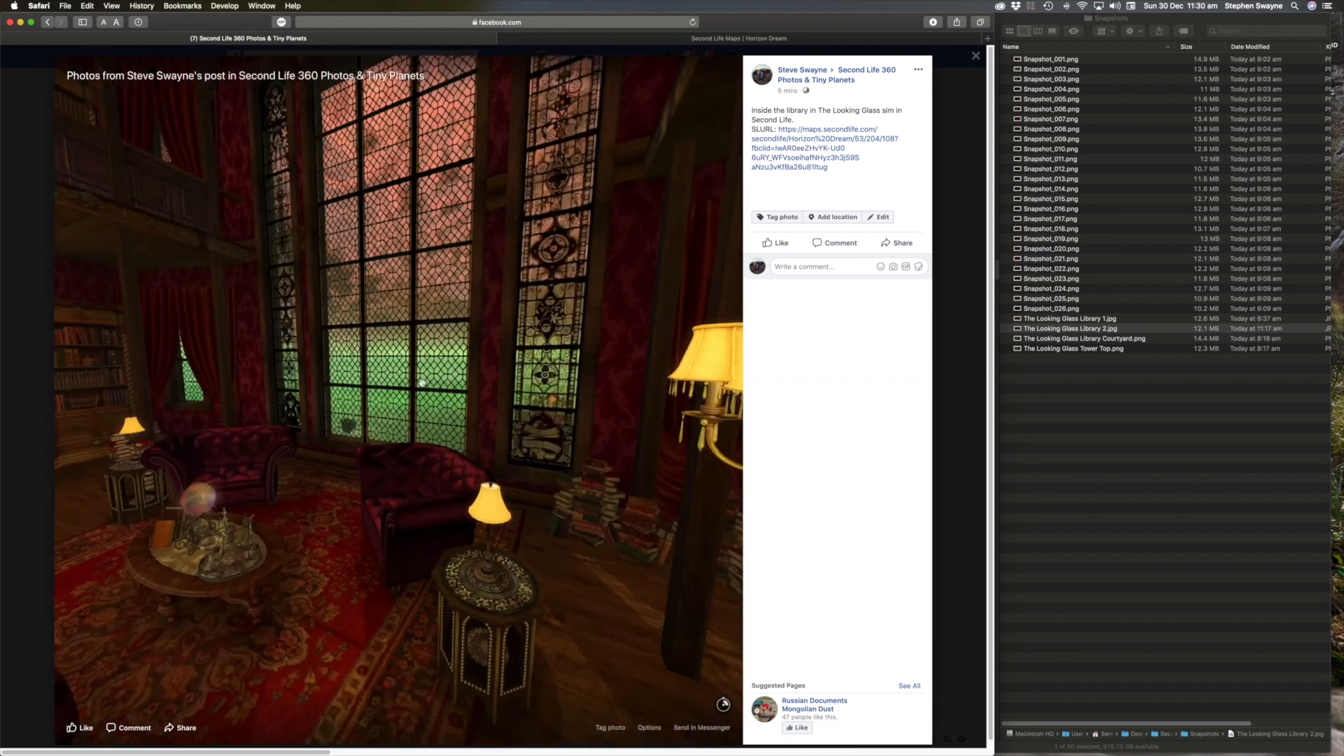
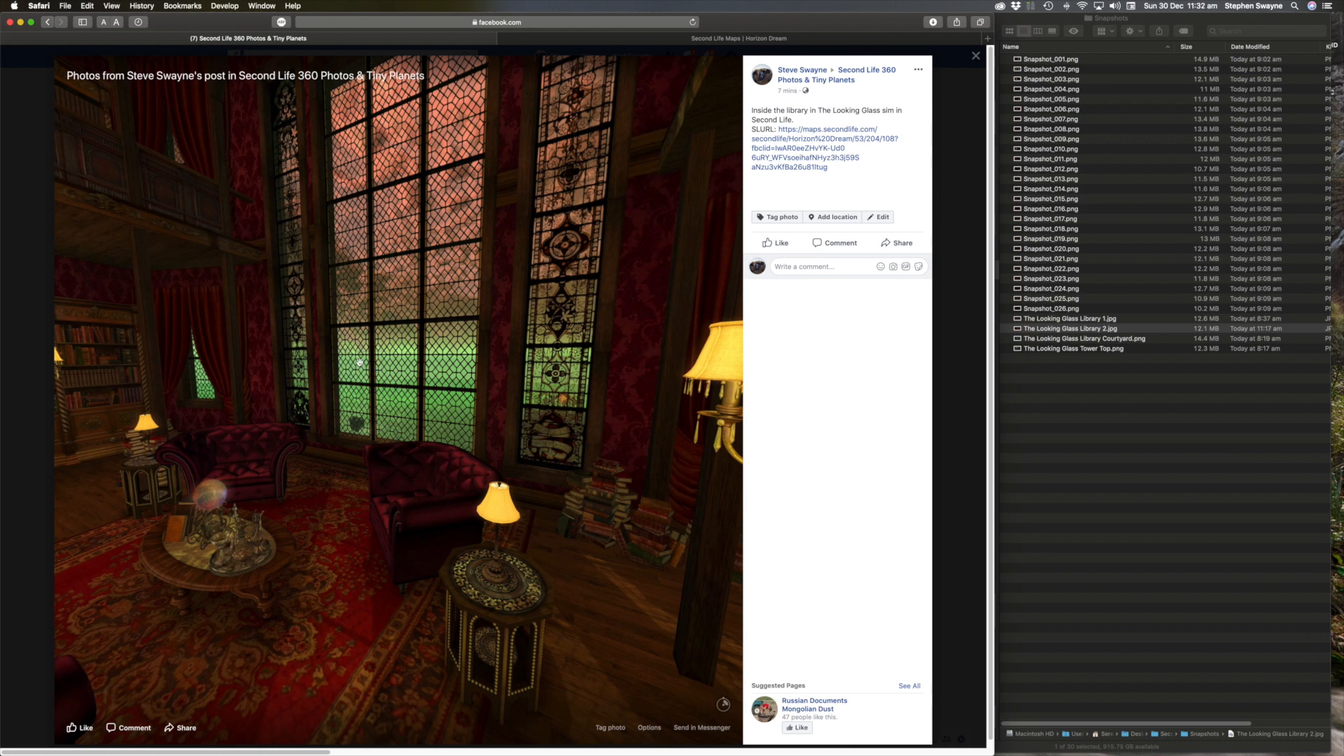
# - Inspect the 360 photo through a full turn of the library, ending on the dark red sofas in front of the bookshelves
pyautogui.moveTo(240, 287); pyautogui.dragTo(544, 317)
pyautogui.moveTo(424, 367); pyautogui.dragTo(584, 399)
pyautogui.moveTo(369, 387); pyautogui.dragTo(574, 419)
pyautogui.moveTo(379, 440); pyautogui.dragTo(546, 425)
pyautogui.moveTo(337, 439); pyautogui.dragTo(495, 486)
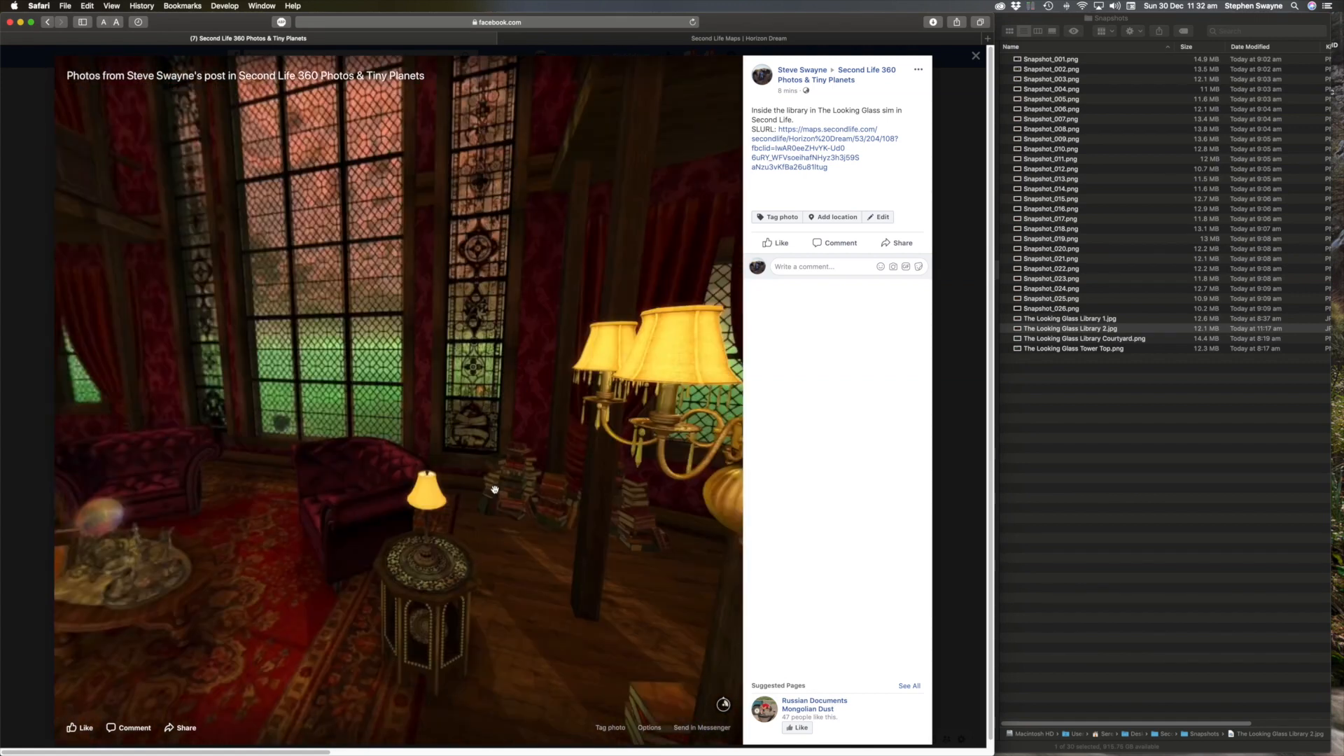
pyautogui.moveTo(204, 234); pyautogui.dragTo(294, 264)
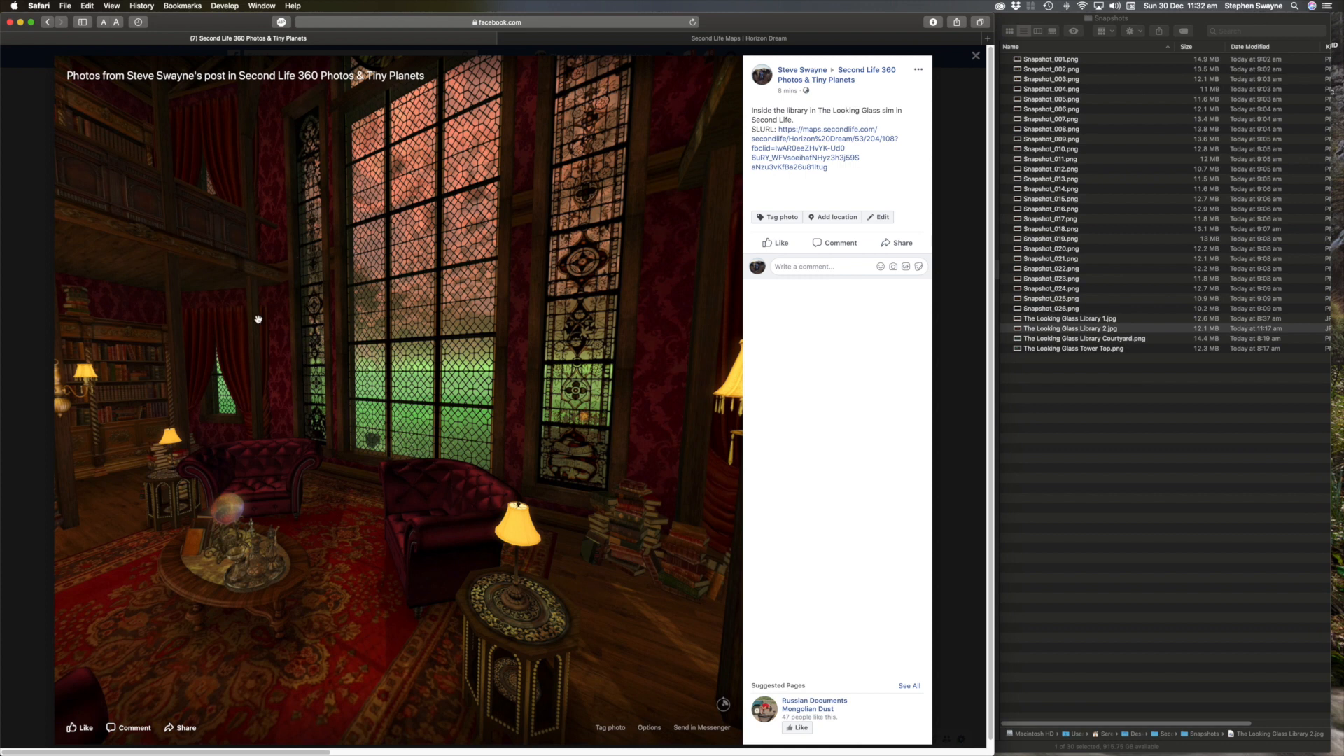
pyautogui.moveTo(219, 354); pyautogui.dragTo(238, 279)
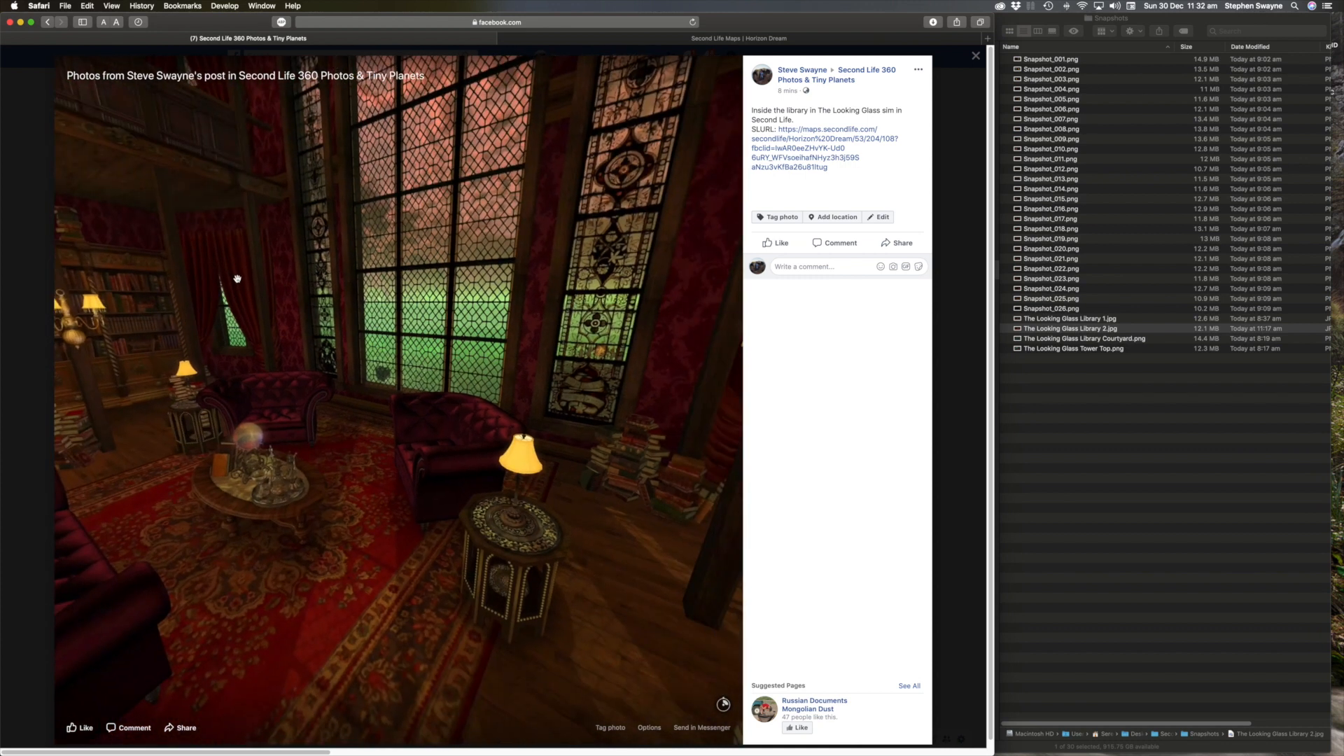
pyautogui.moveTo(290, 322); pyautogui.dragTo(215, 355)
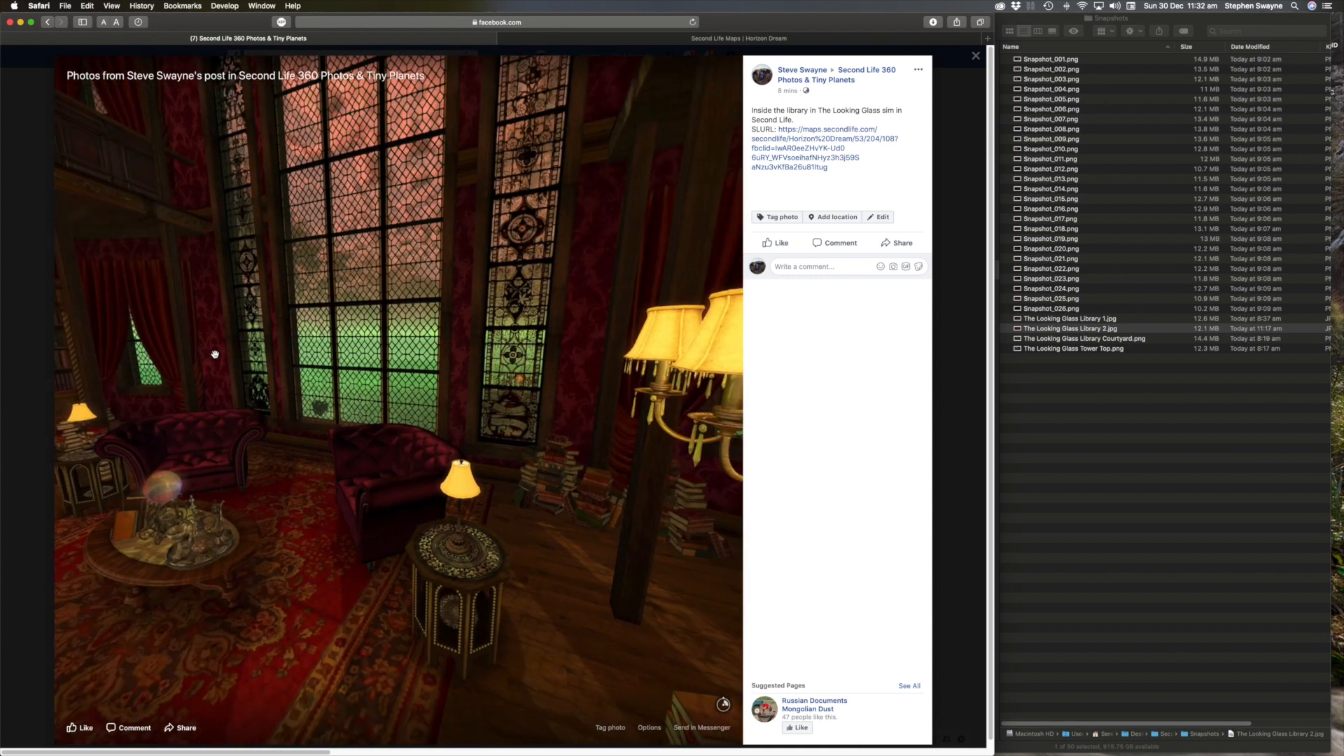
pyautogui.moveTo(200, 322); pyautogui.dragTo(474, 320)
pyautogui.moveTo(486, 320); pyautogui.dragTo(516, 353)
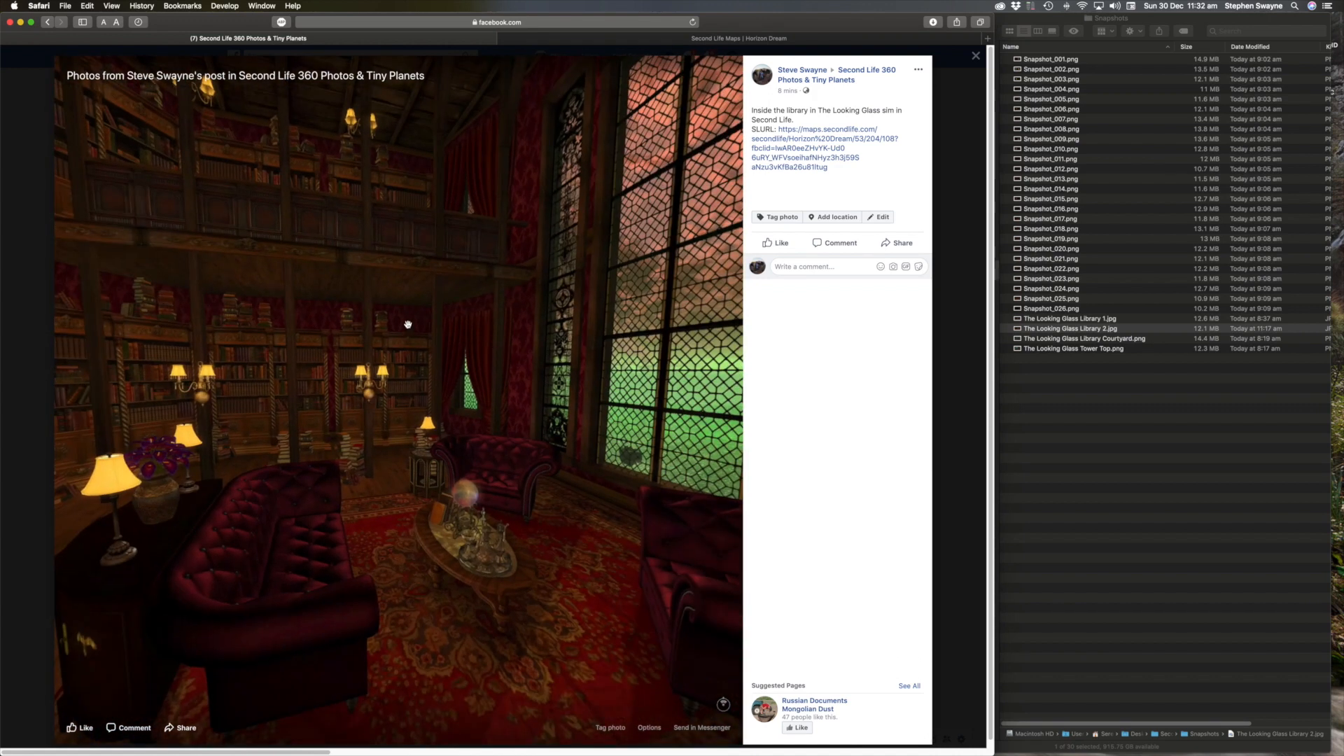
pyautogui.moveTo(332, 321); pyautogui.dragTo(399, 309)
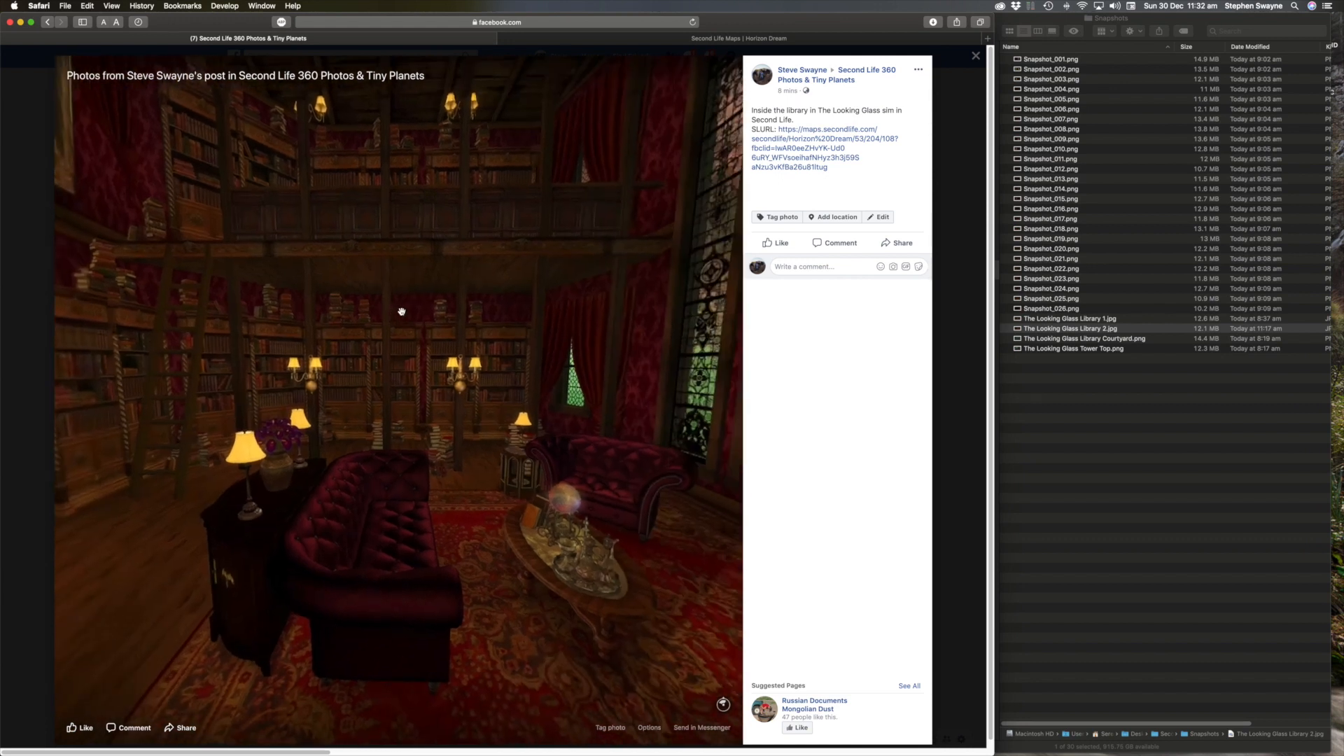
# - Close the photo viewer and chat window, expand the group's full description, and read its 360 image workflow and software links
pyautogui.click(975, 56)
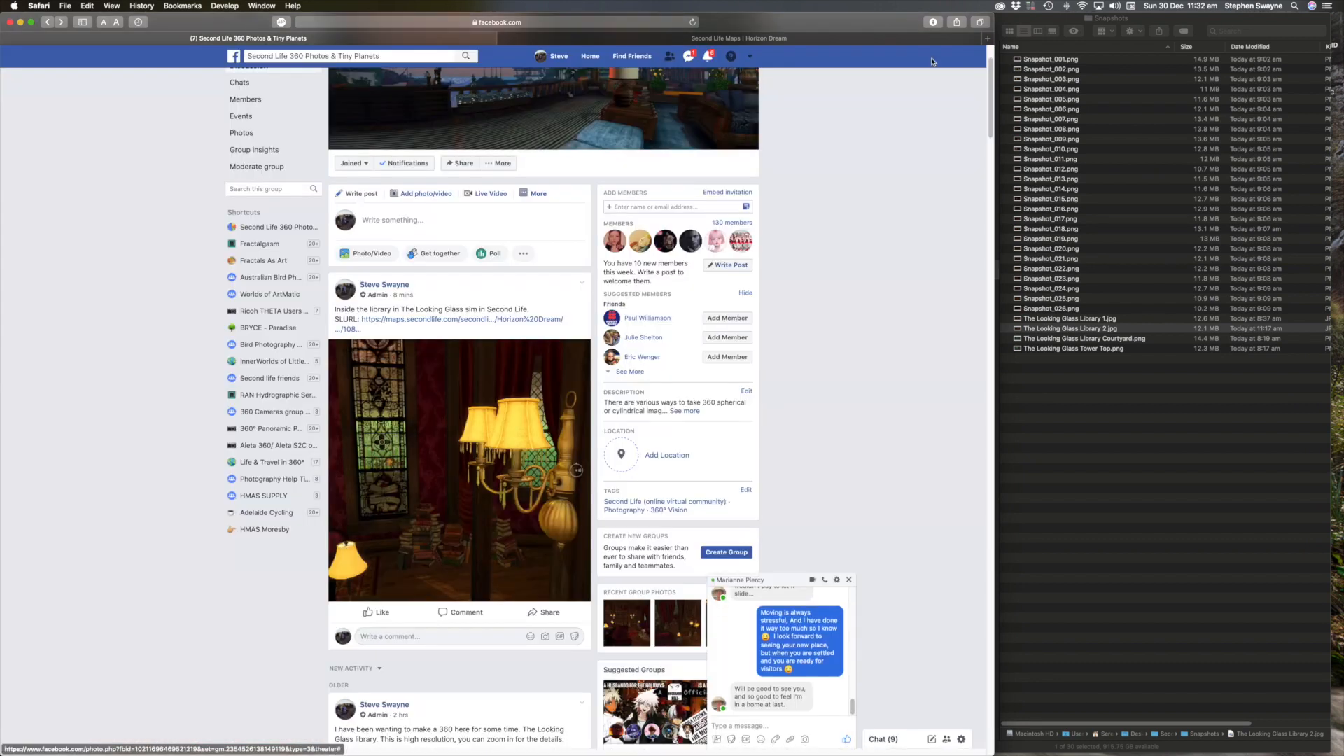
pyautogui.click(852, 583)
pyautogui.scroll(3, 499, 421)
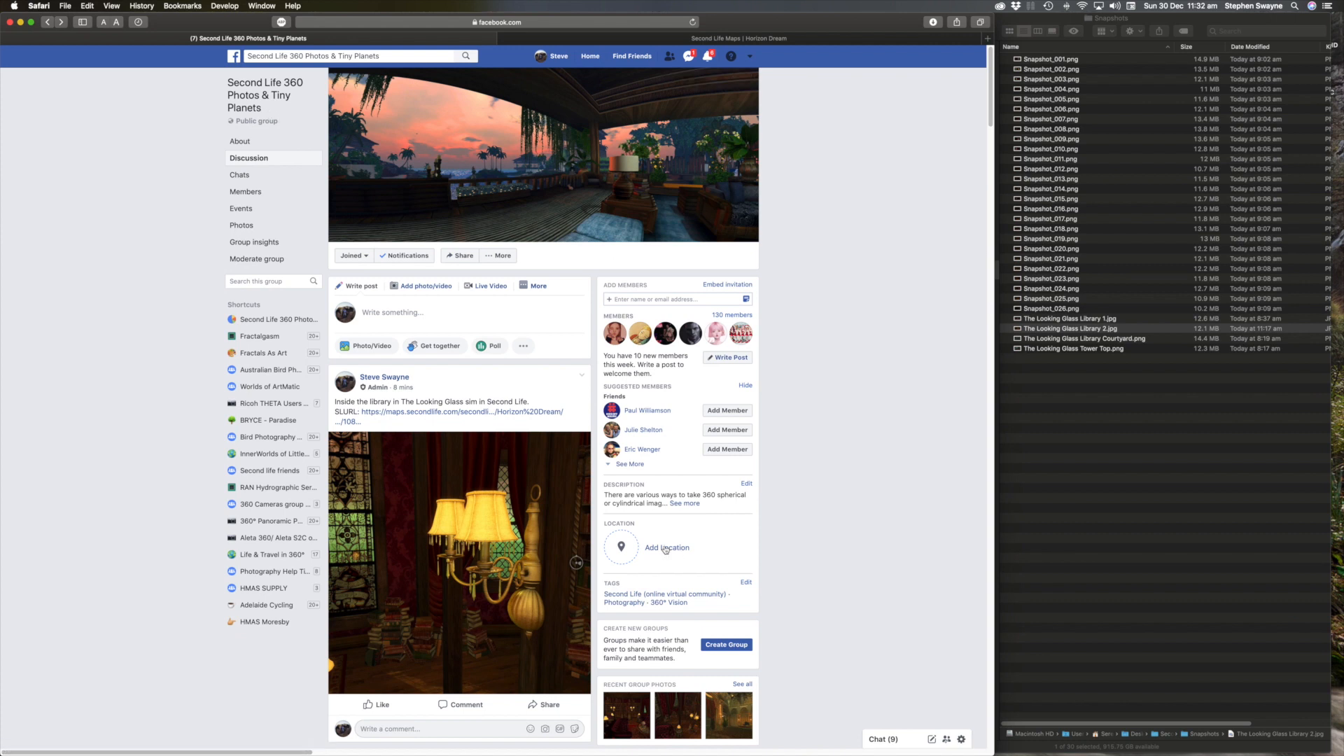
pyautogui.click(690, 504)
pyautogui.scroll(-5, 689, 515)
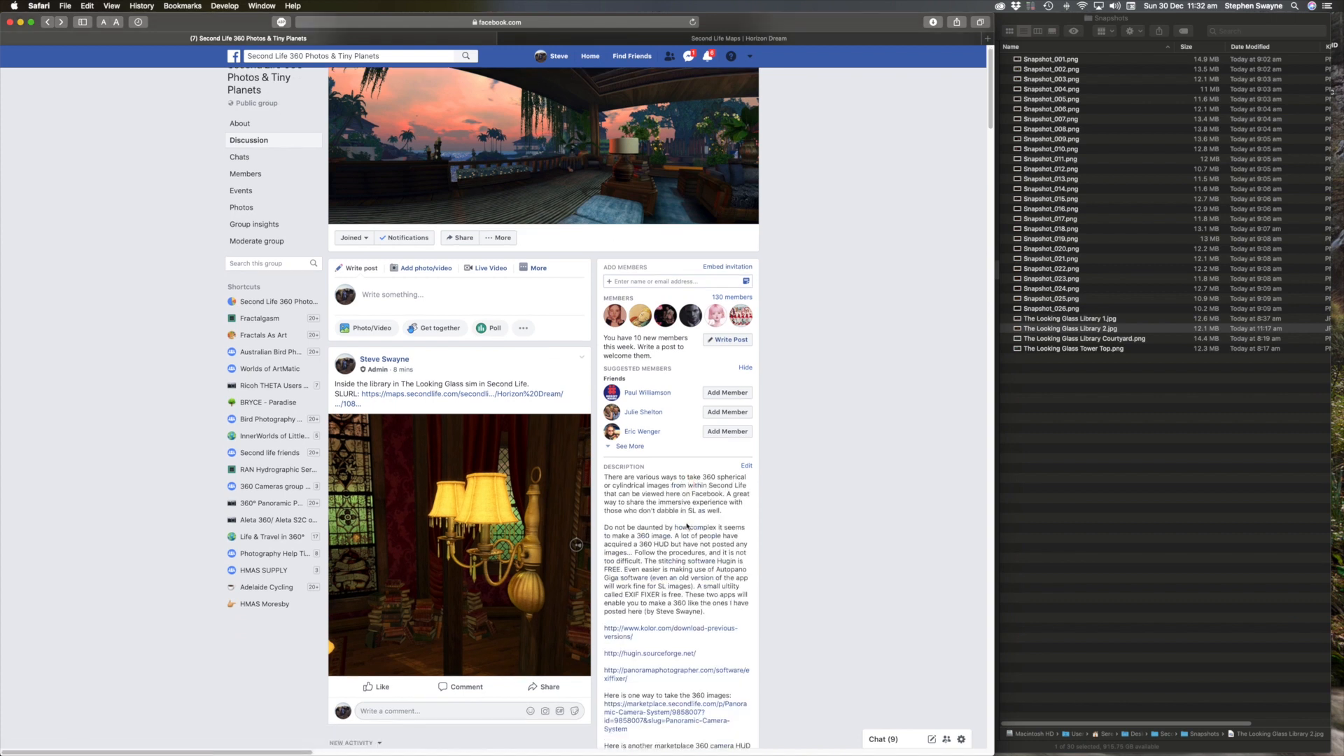
pyautogui.scroll(-2, 688, 525)
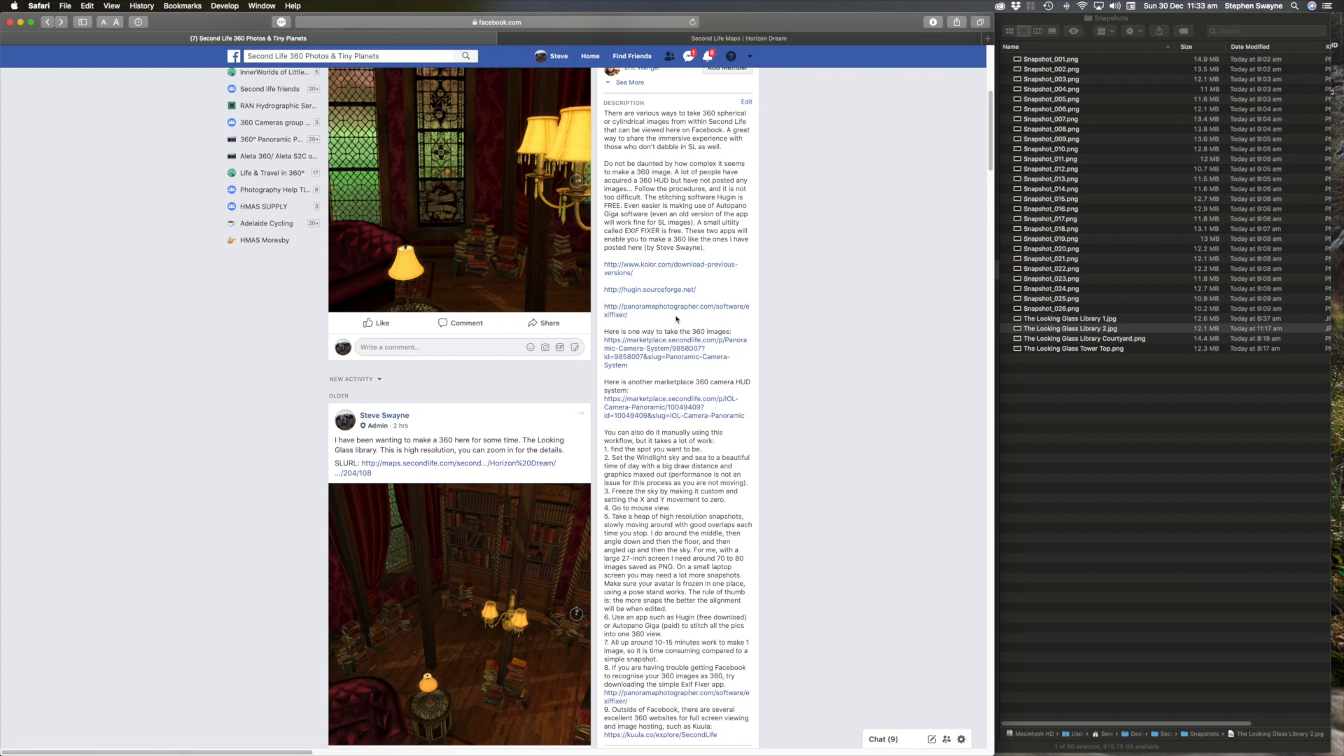
pyautogui.scroll(3, 796, 458)
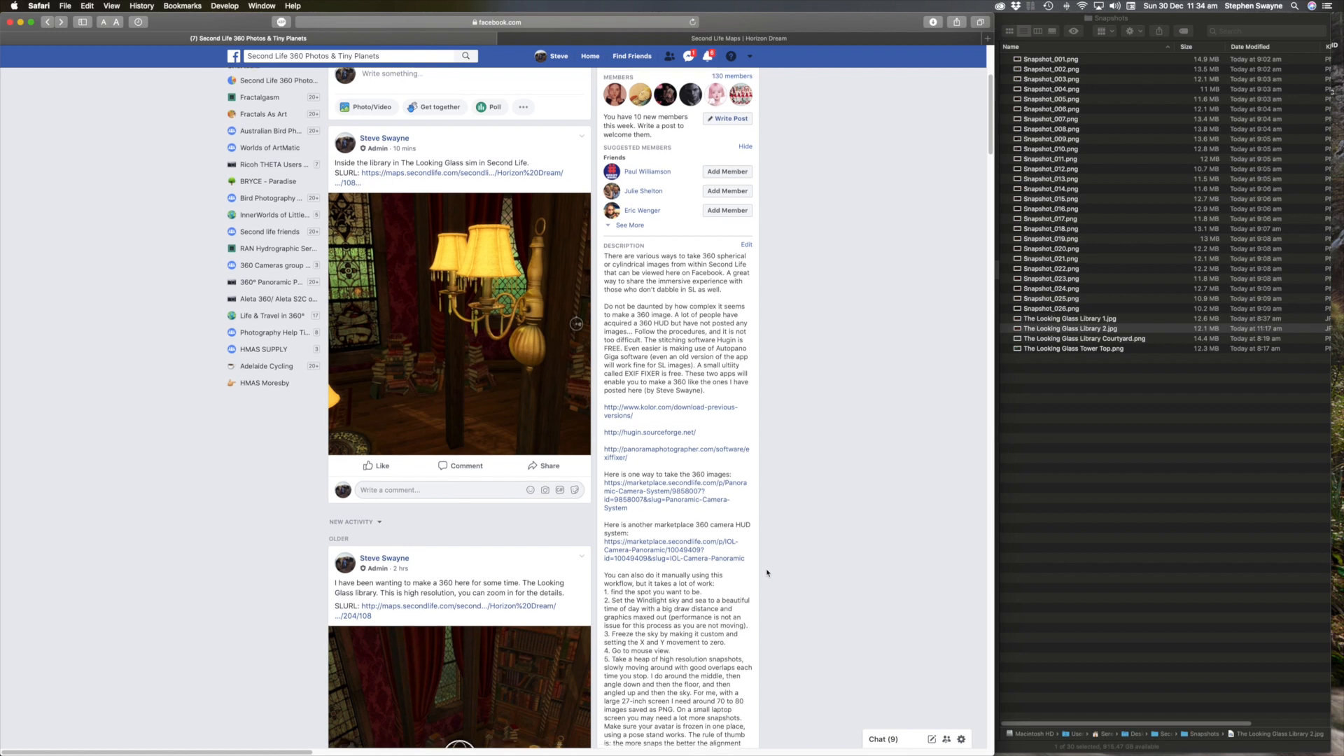
pyautogui.scroll(-1, 766, 573)
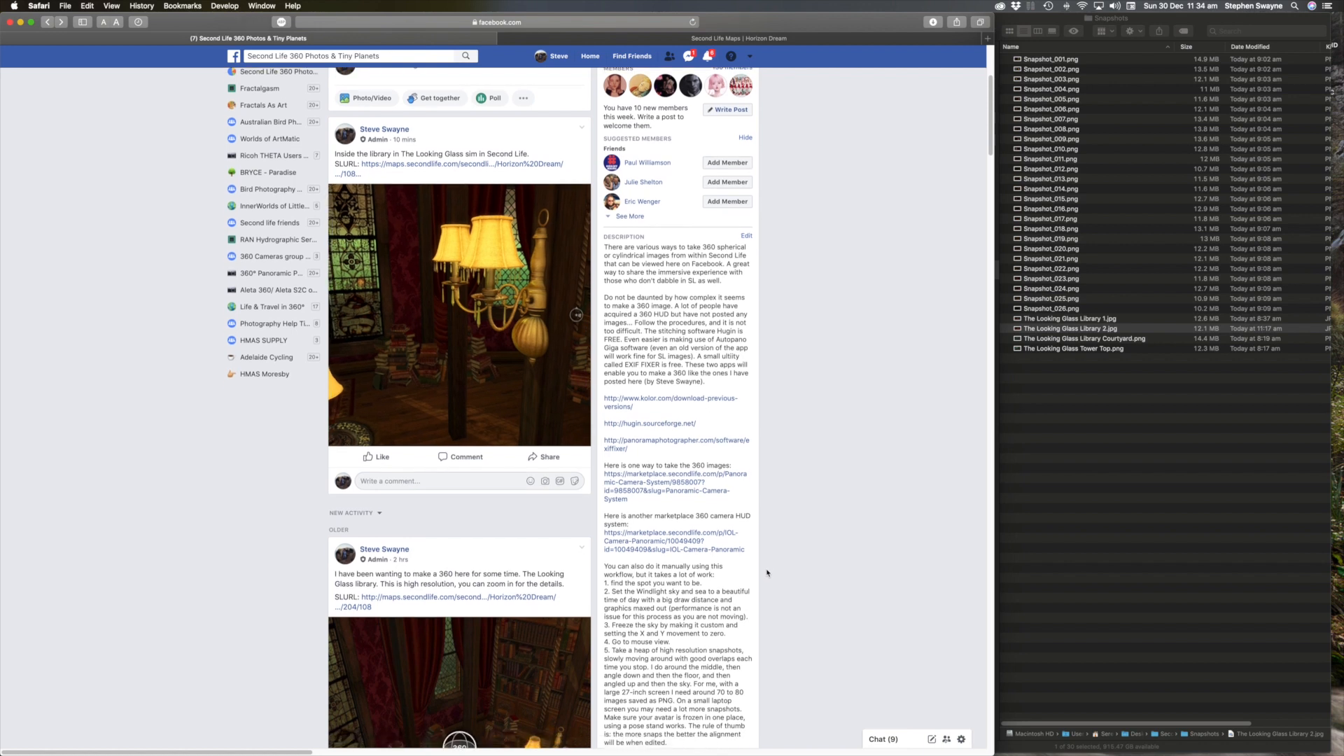
# - Read the rest of the group's description, from the manual snapshot and stitching workflow to the Exif Fixer and Kuula links
pyautogui.scroll(2, 767, 573)
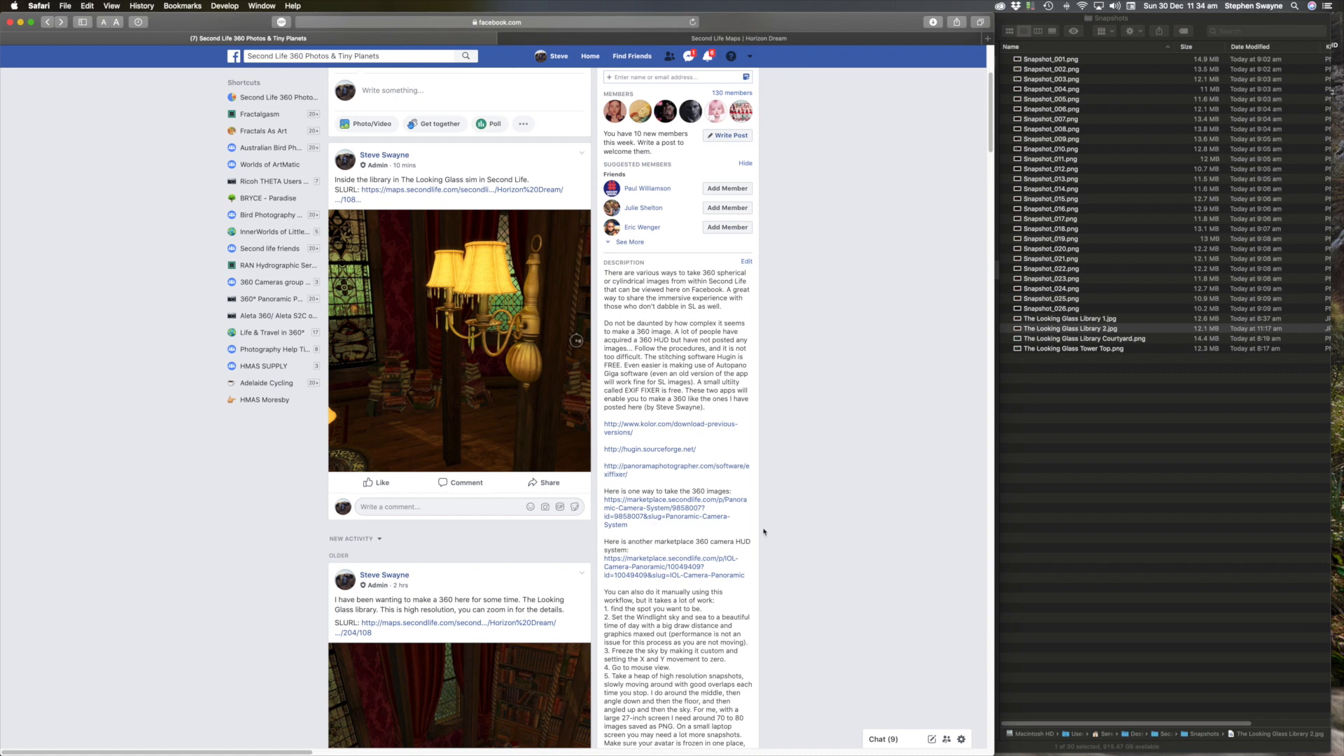
pyautogui.scroll(-5, 775, 565)
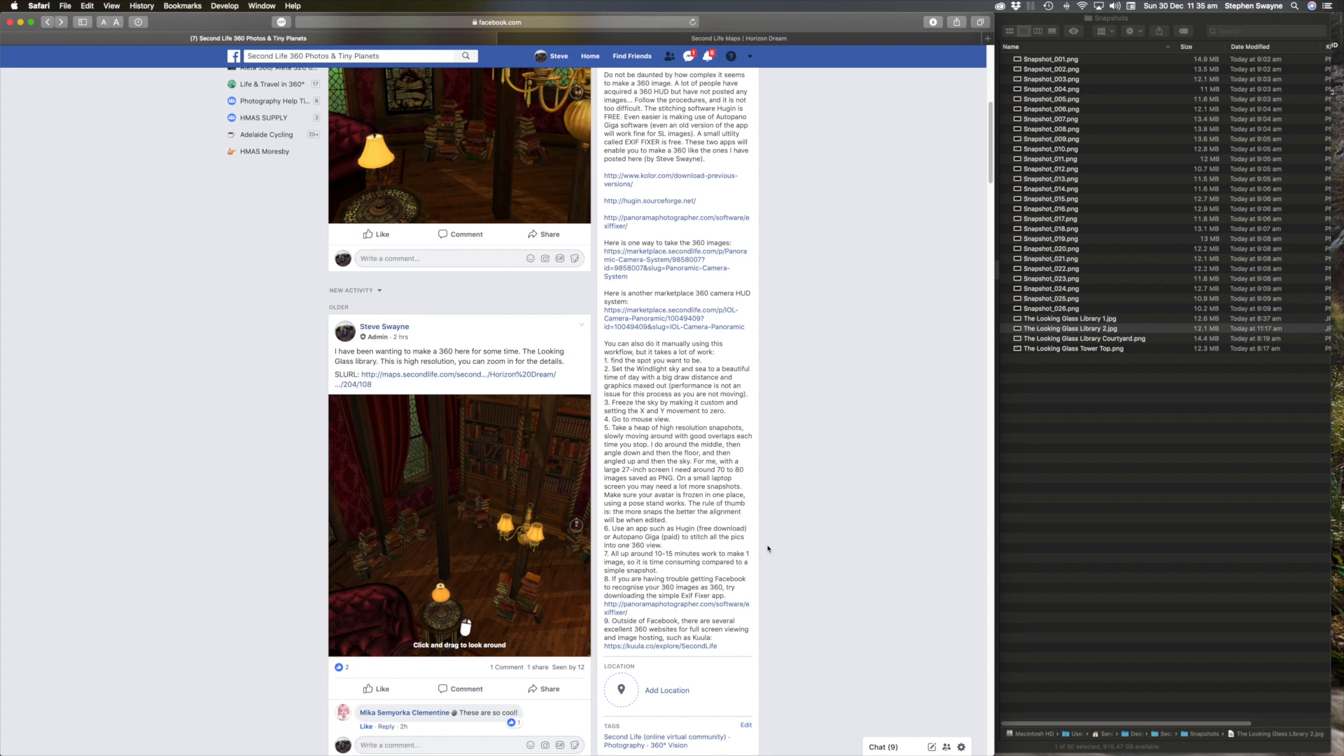
pyautogui.scroll(6, 769, 560)
pyautogui.scroll(1, 768, 549)
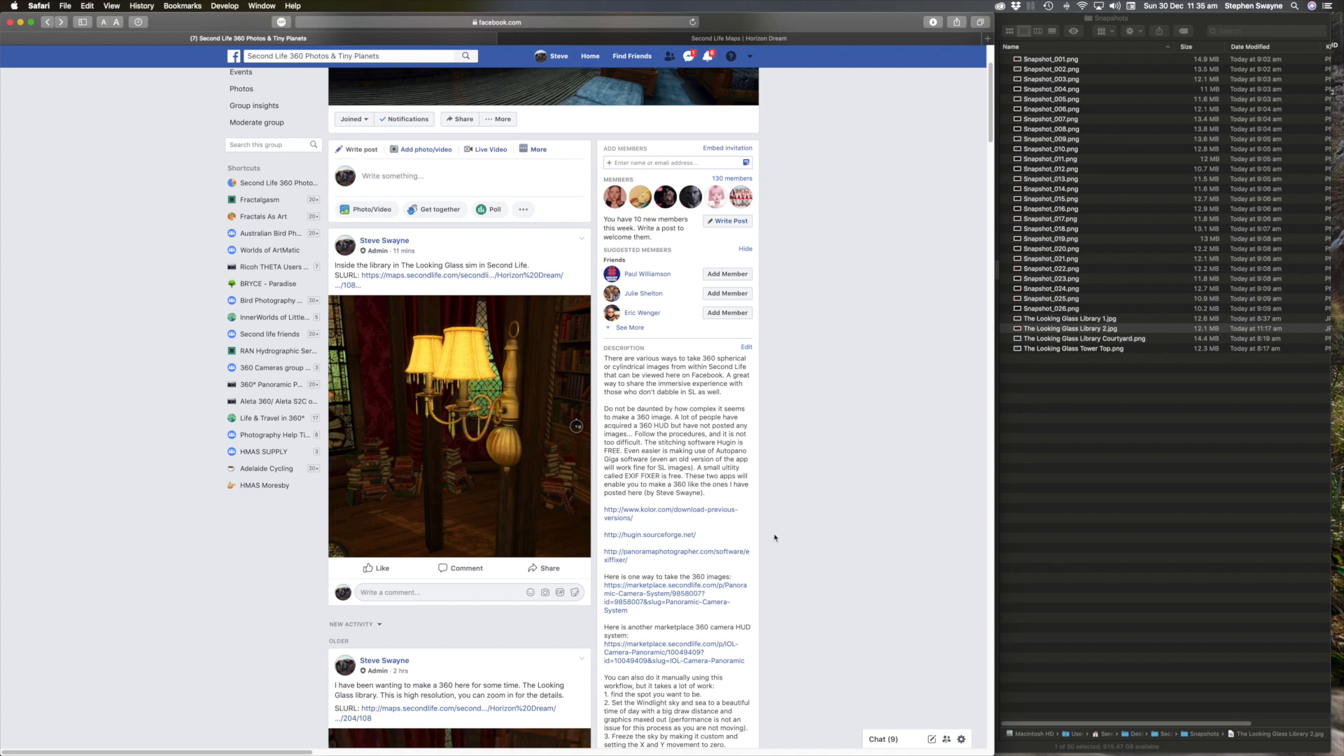
# - View the group's sunset cover photo at full size, and return to the group's discussion page
pyautogui.scroll(3, 775, 538)
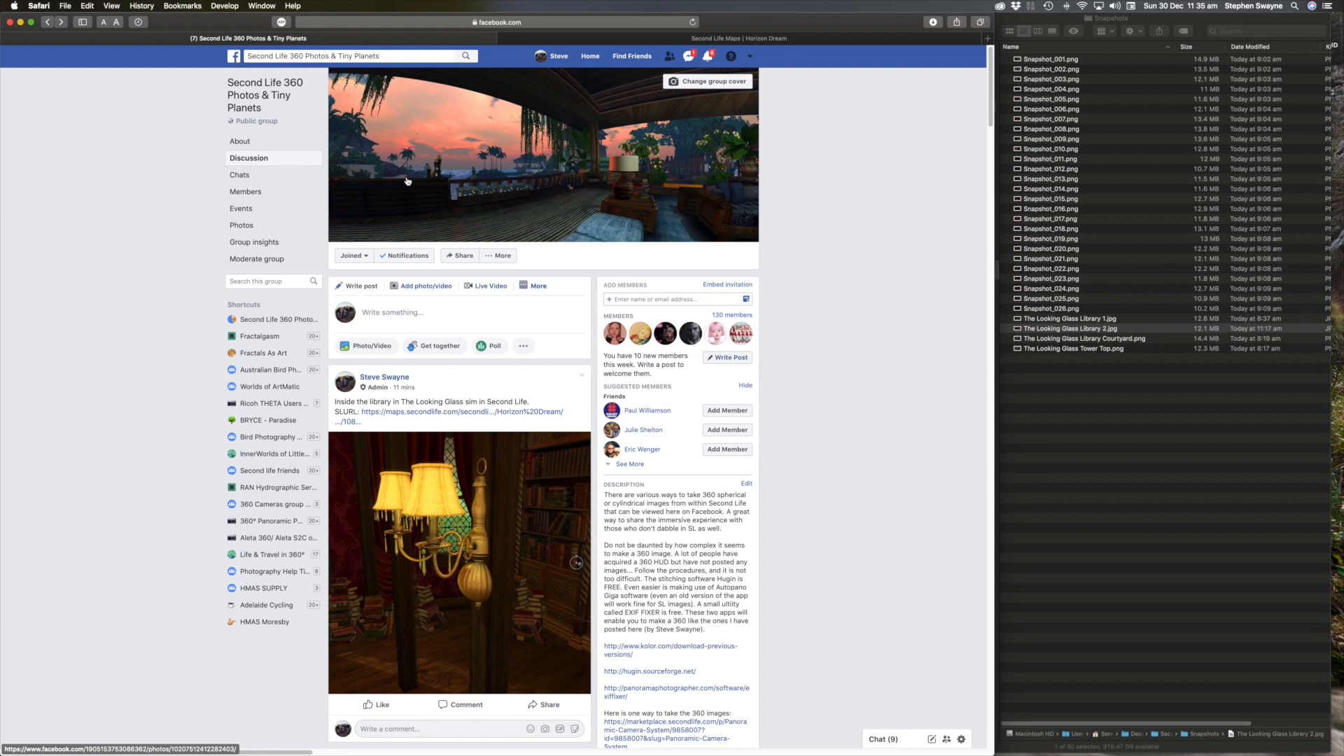
pyautogui.click(452, 131)
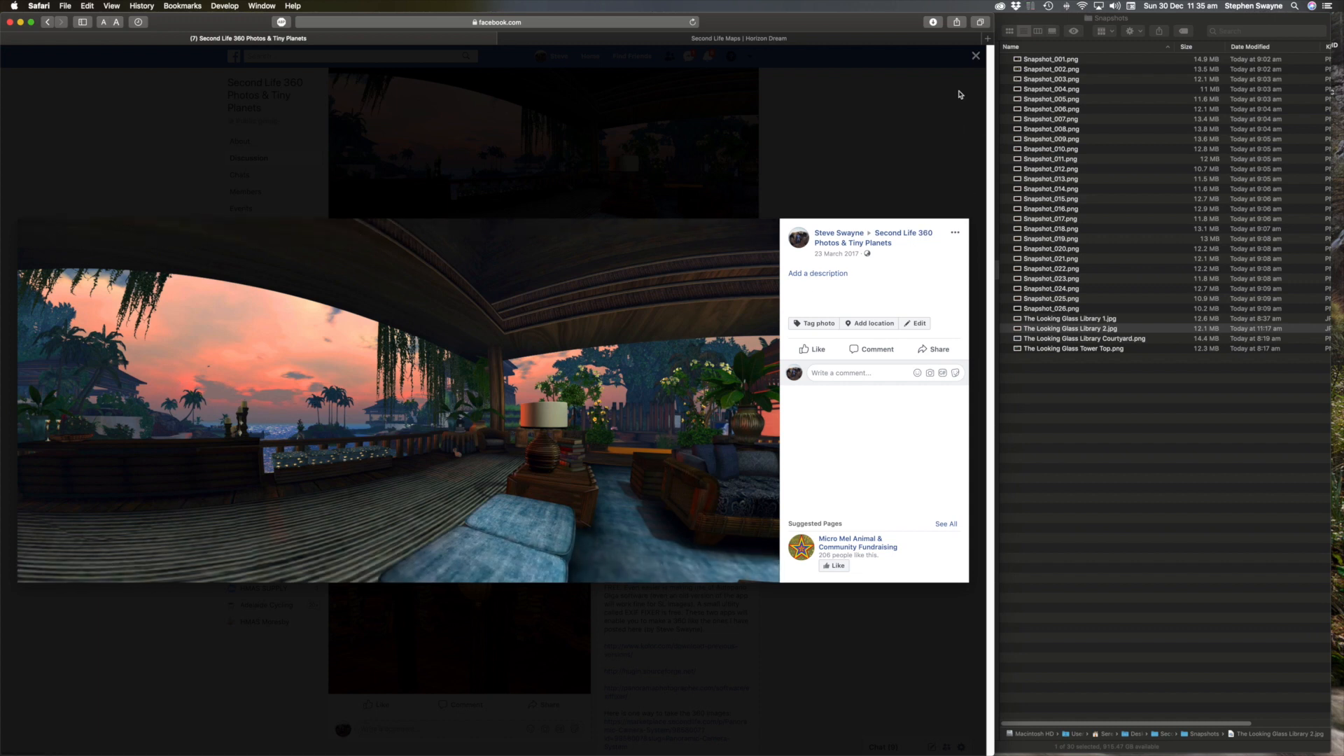
pyautogui.click(976, 56)
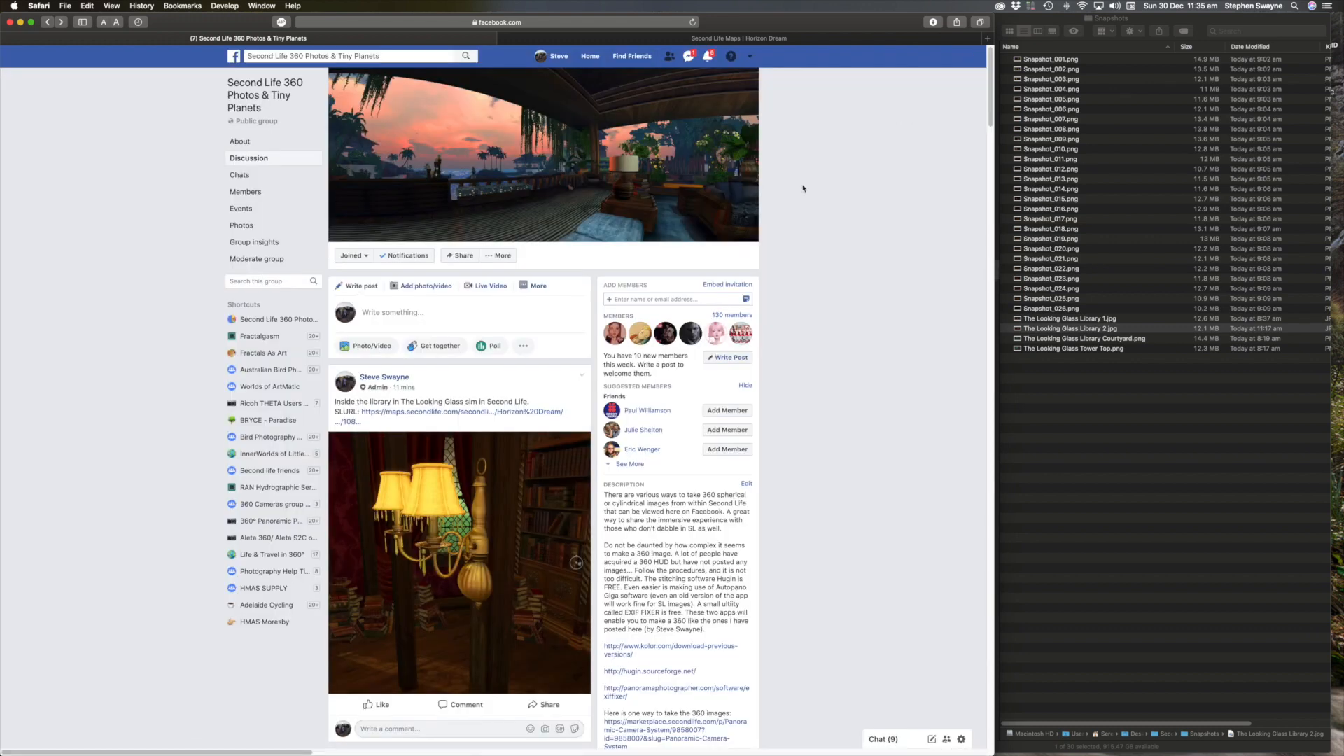